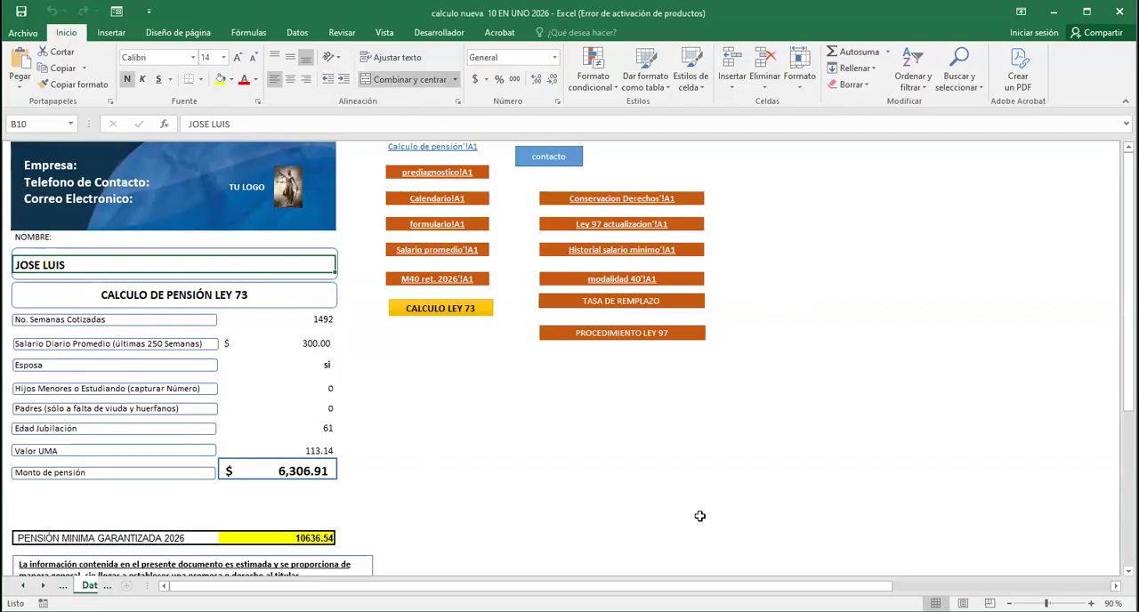
# Set the No. Semanas Cotizadas to 1300 and the Salario Diario Promedio to 680 in the Ley 73 pension calculation
pyautogui.click(324, 318)
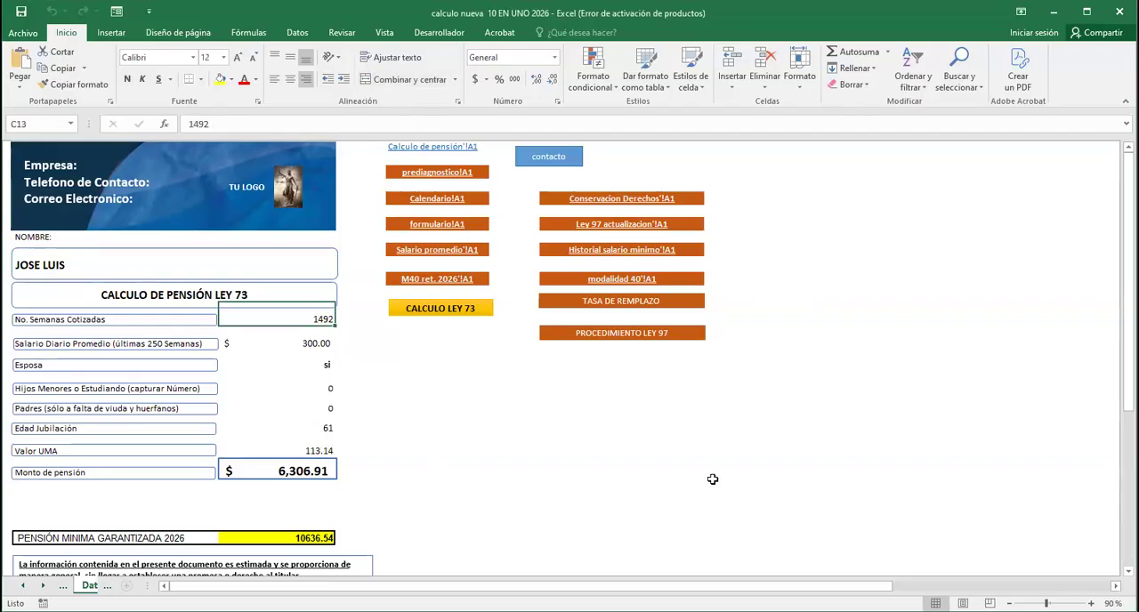
pyautogui.write('1300')
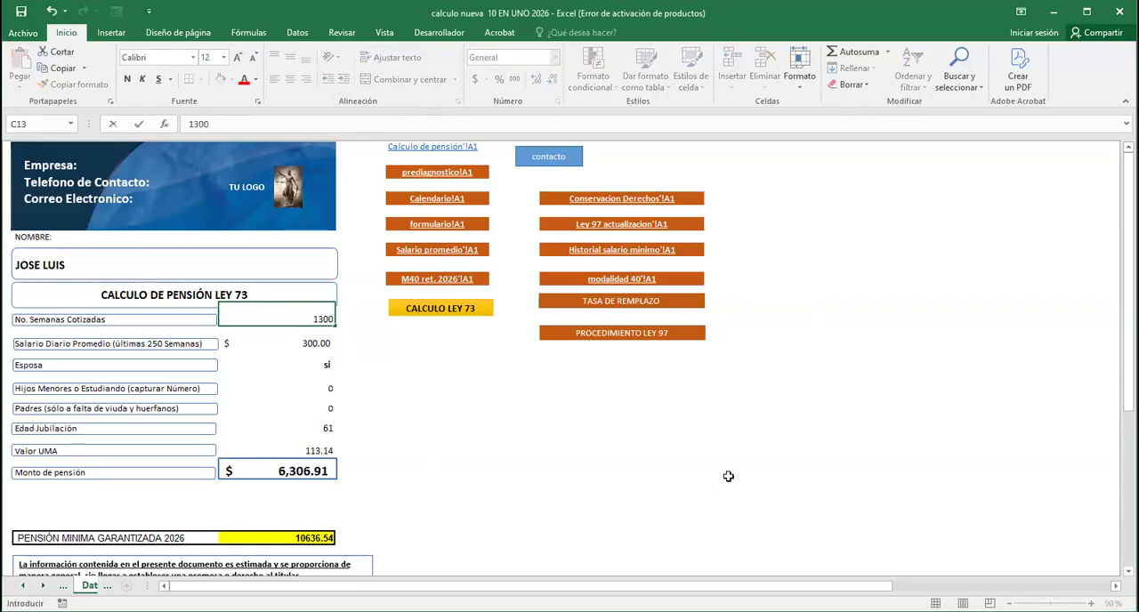
pyautogui.press('Return')
pyautogui.press('Down')
pyautogui.press('Up')
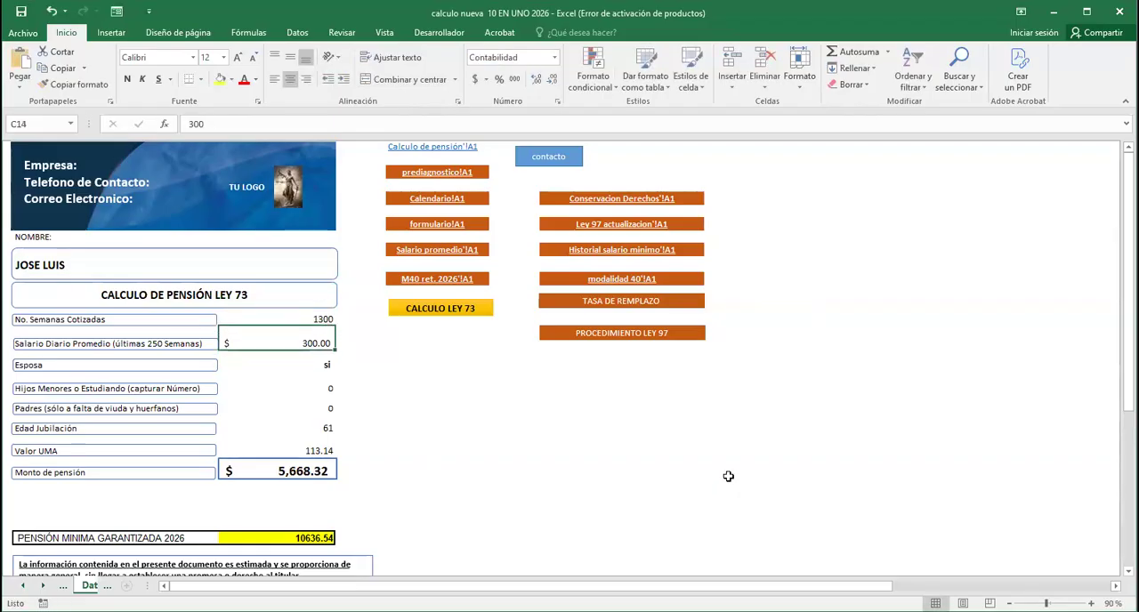
pyautogui.write('680')
pyautogui.press('Return')
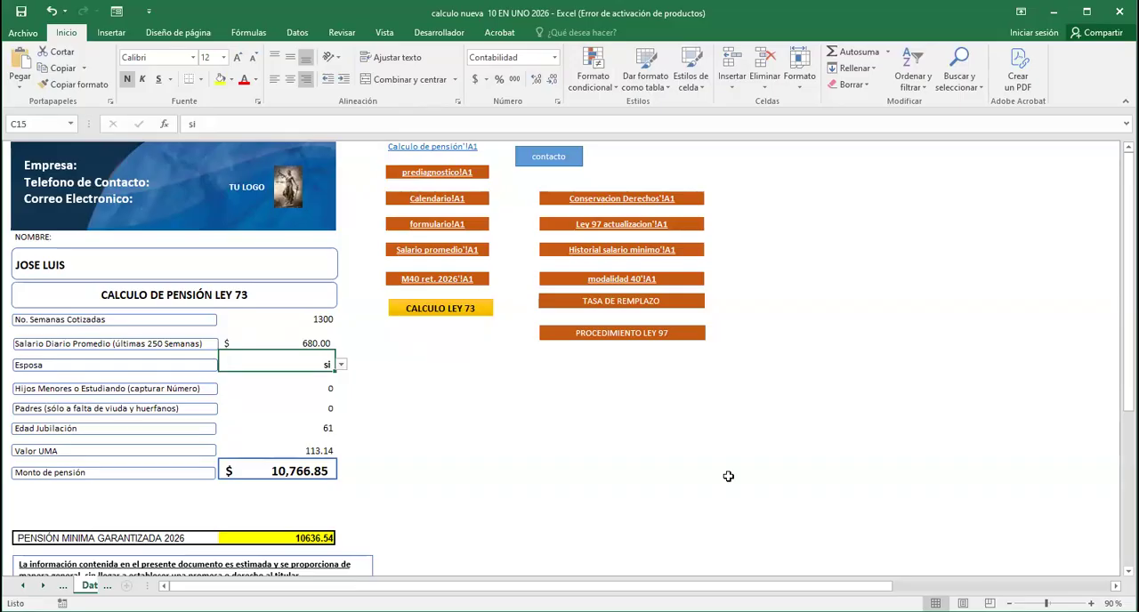
# Set Hijos Menores o Estudiando to 1 and Edad Jubilación to 62, keeping the spouse and parents entries
pyautogui.press('Return')
pyautogui.write('1')
pyautogui.press('Return')
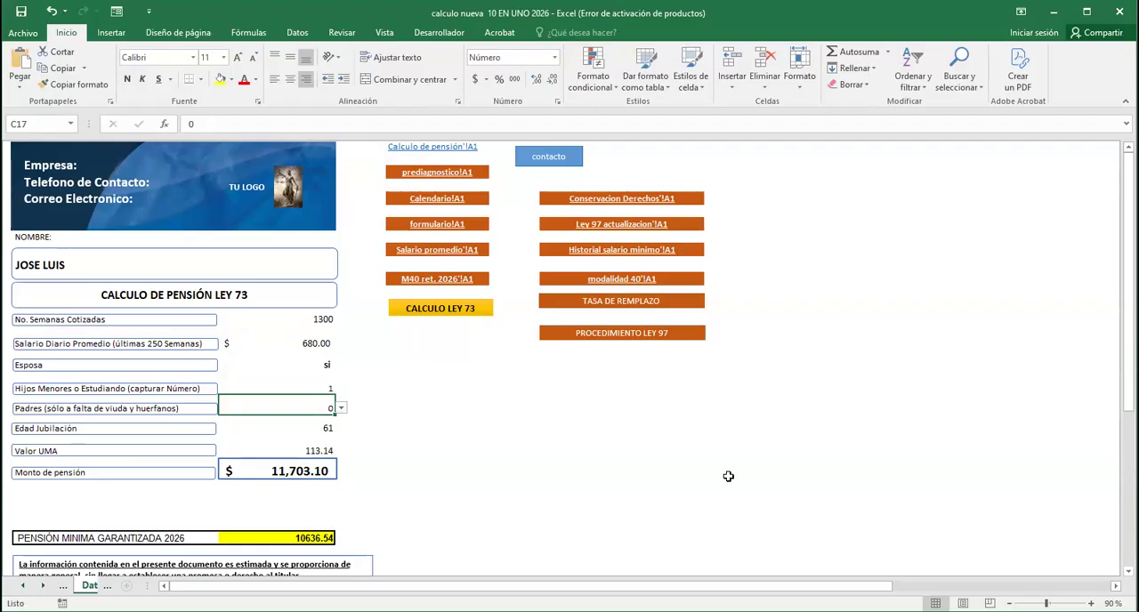
pyautogui.press('Return')
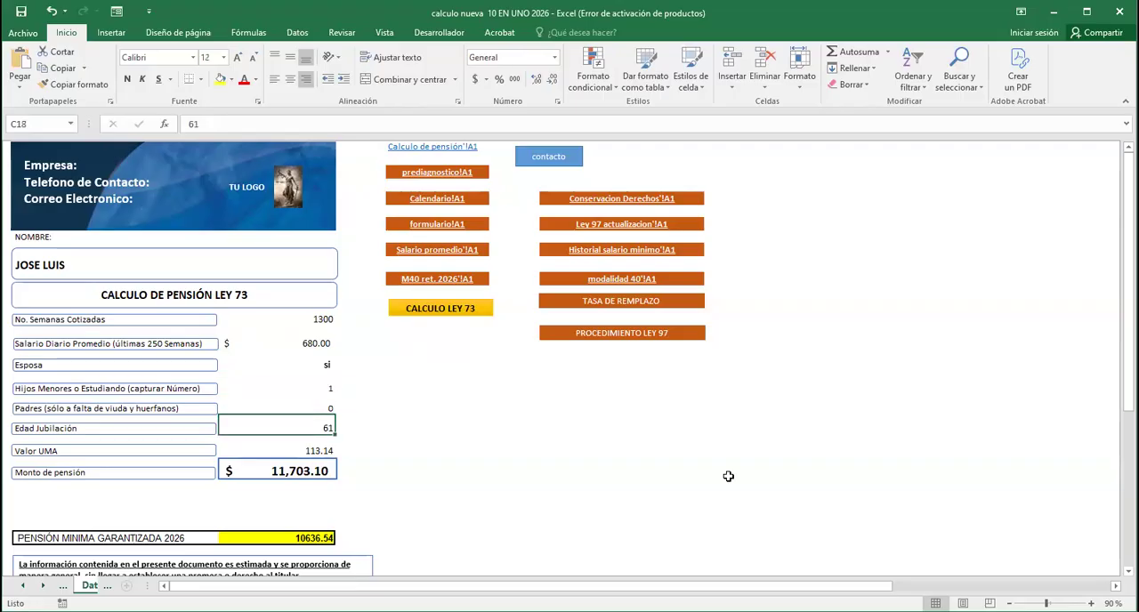
pyautogui.write('62')
pyautogui.press('Return')
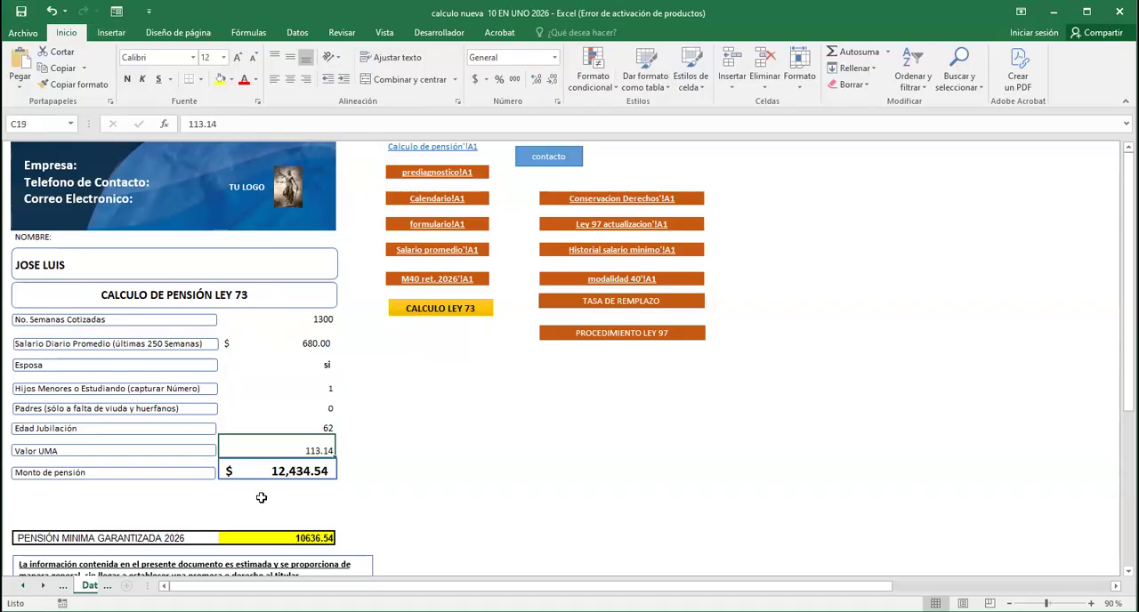
# Check the pension amount and preview the print layout of the calculation sheet, closing the preview without printing
pyautogui.scroll(-2, 547, 409)
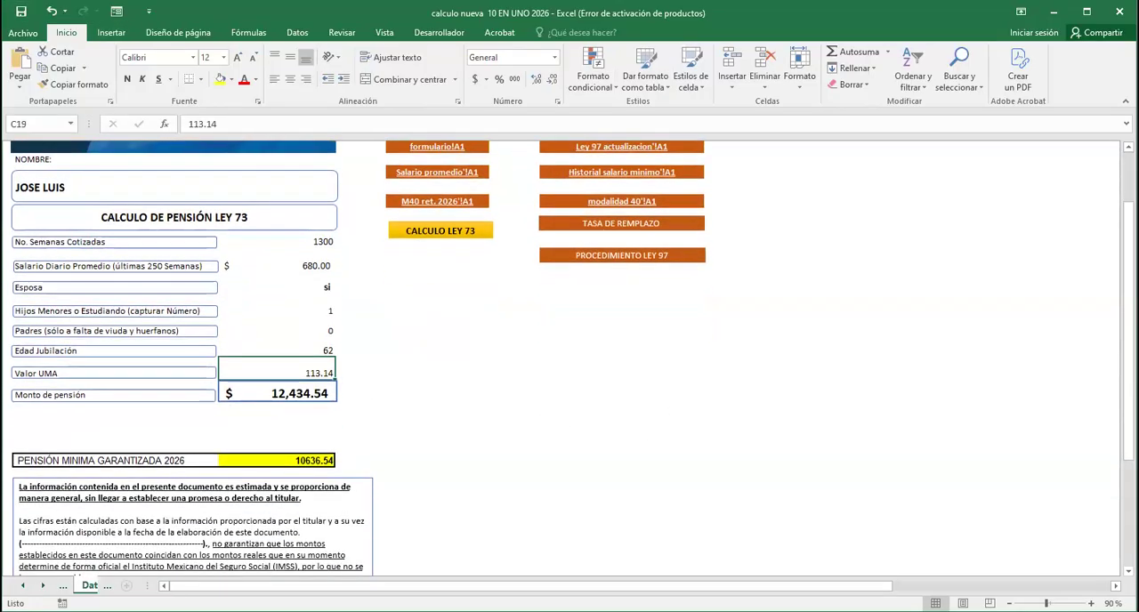
pyautogui.click(300, 388)
pyautogui.click(441, 394)
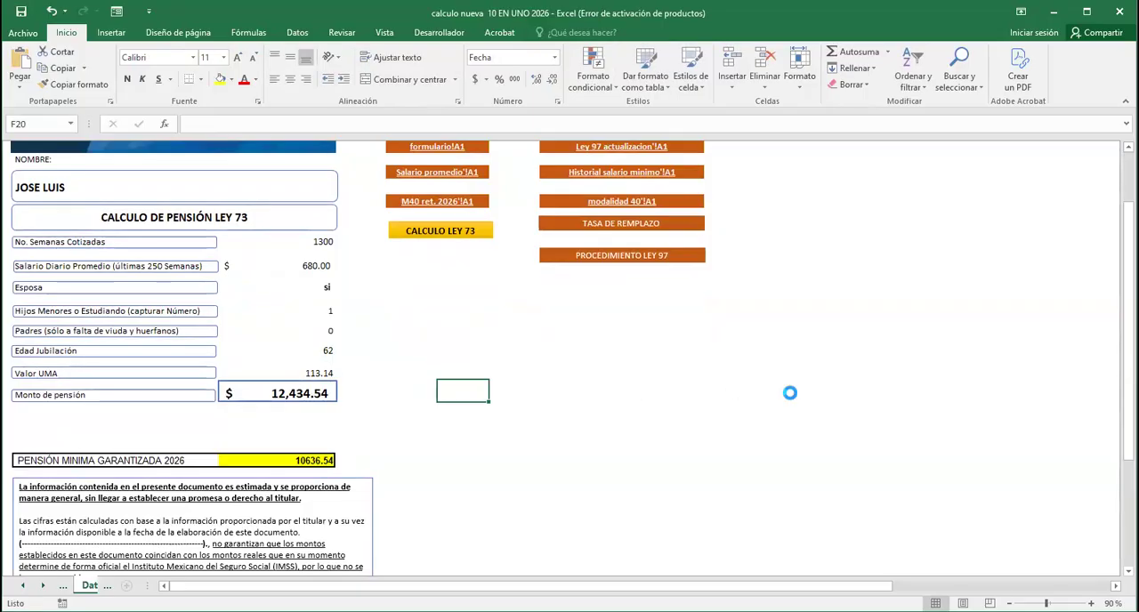
pyautogui.hotkey('ctrl', 'p')
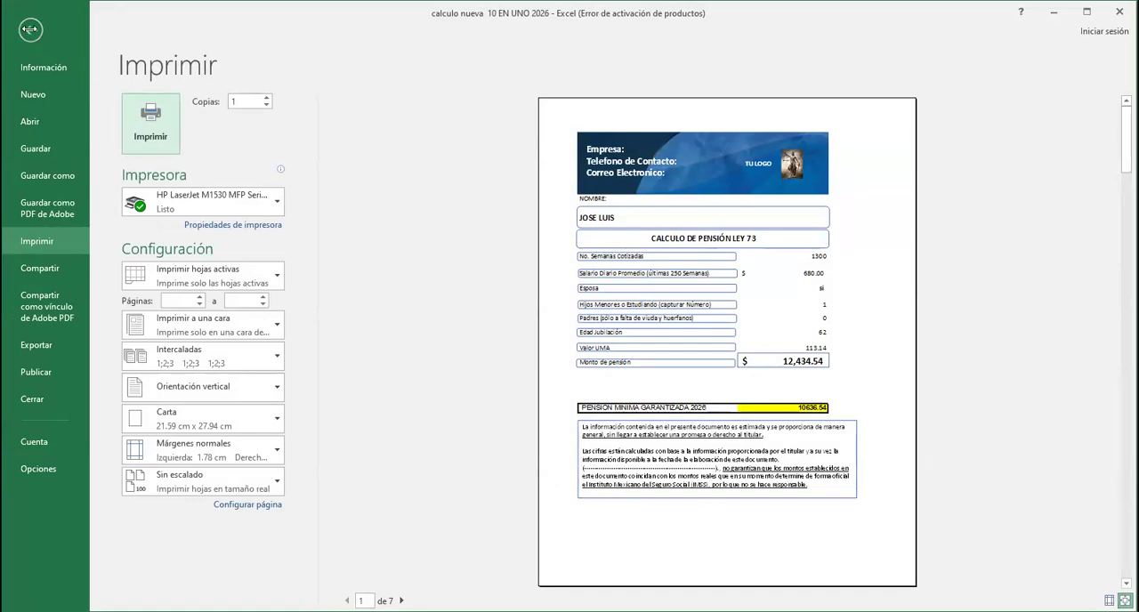
pyautogui.click(30, 29)
pyautogui.click(666, 411)
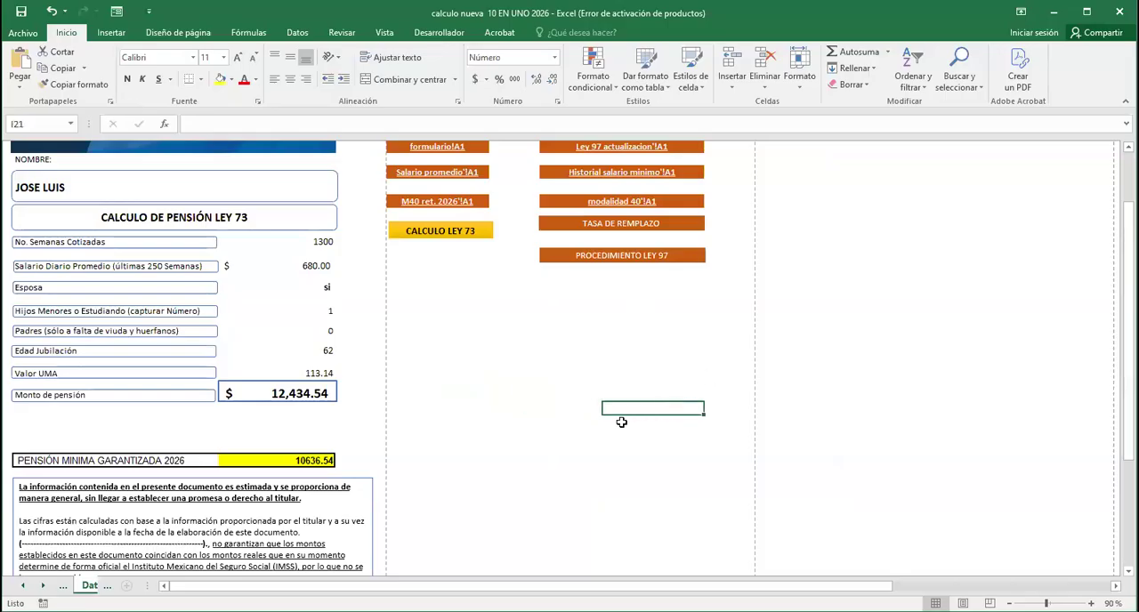
# Review the sections of the prediagnostico form, from personal data to the ISSSTE situation, and return to the Datos a llenar sheet
pyautogui.scroll(2, 621, 422)
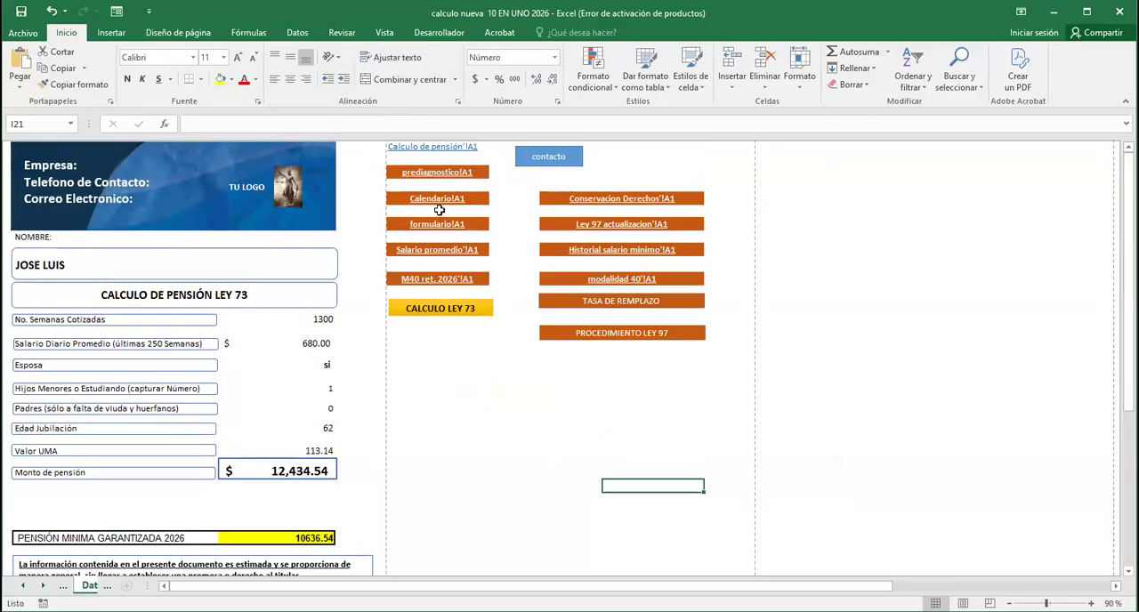
pyautogui.click(438, 172)
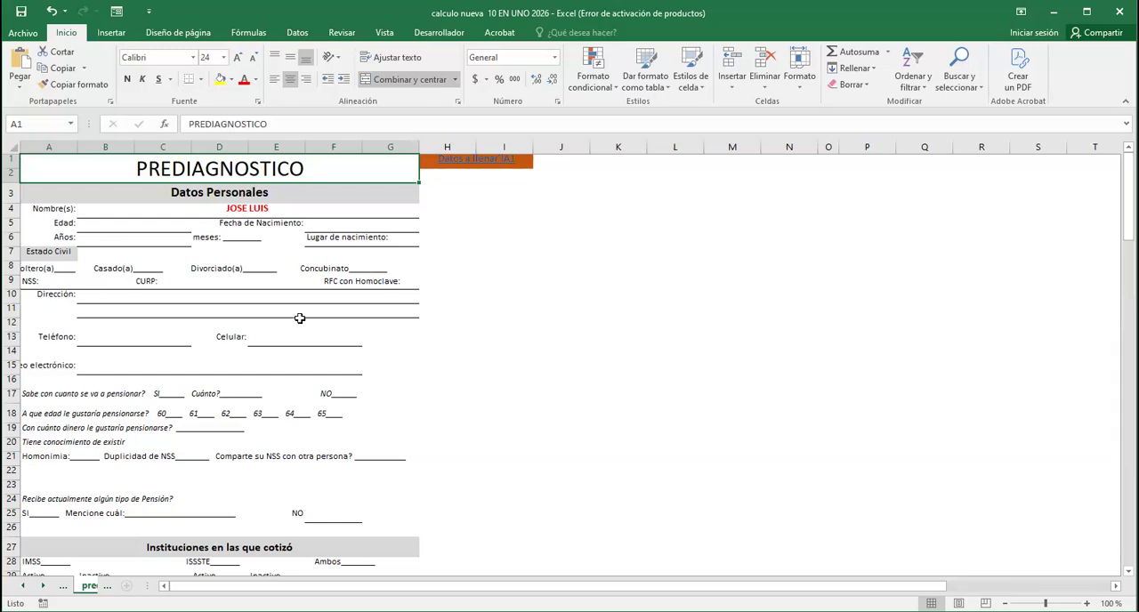
pyautogui.scroll(-1, 300, 318)
pyautogui.scroll(1, 300, 321)
pyautogui.scroll(-2, 300, 324)
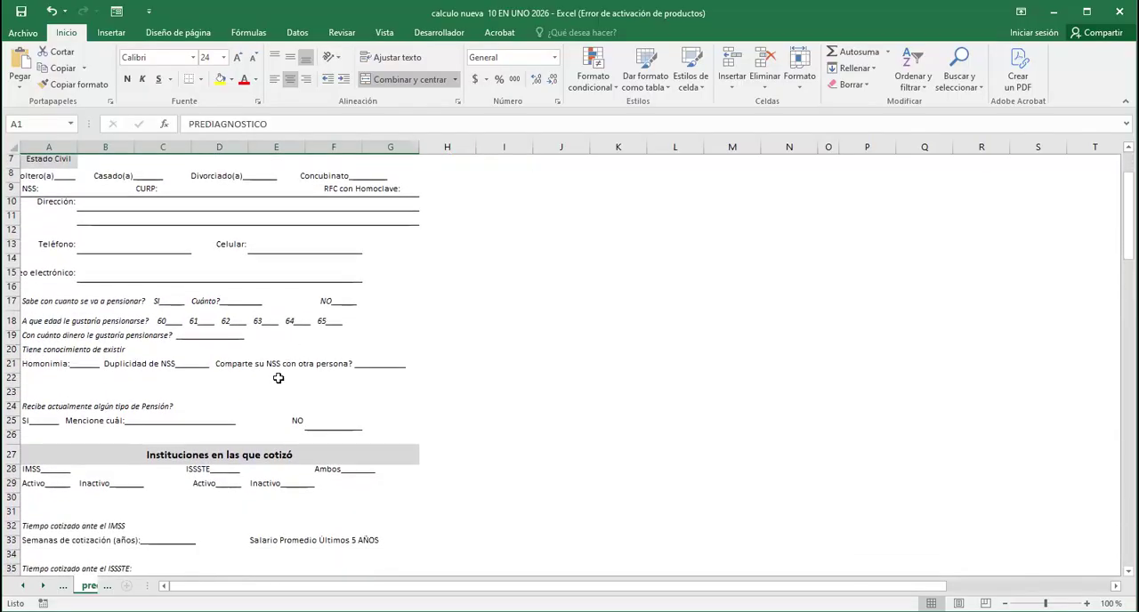
pyautogui.scroll(-3, 279, 378)
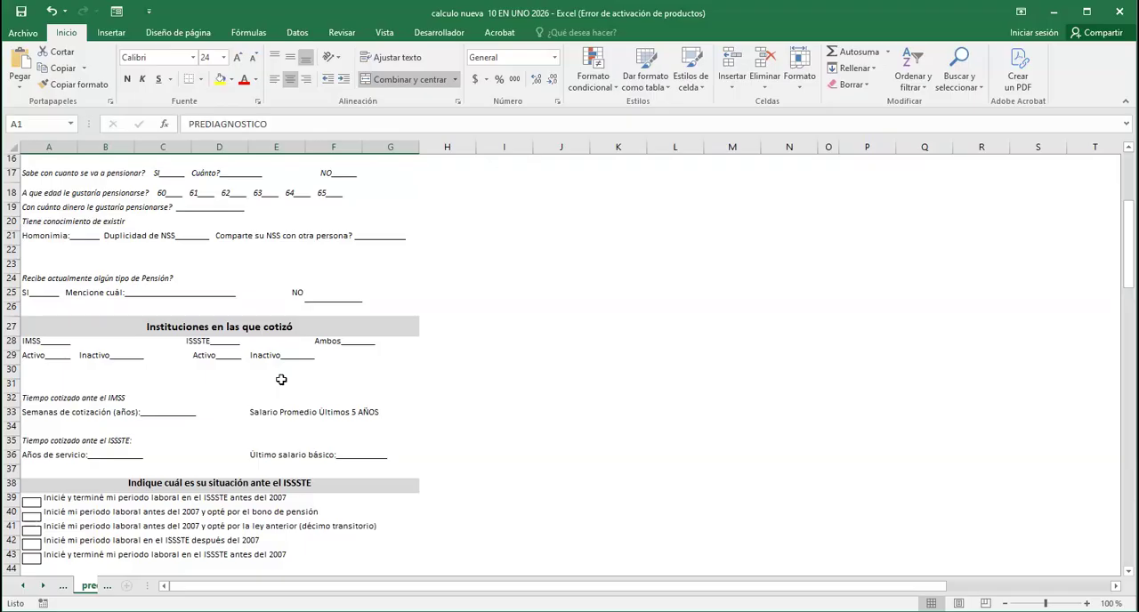
pyautogui.scroll(-10, 281, 380)
pyautogui.scroll(15, 283, 380)
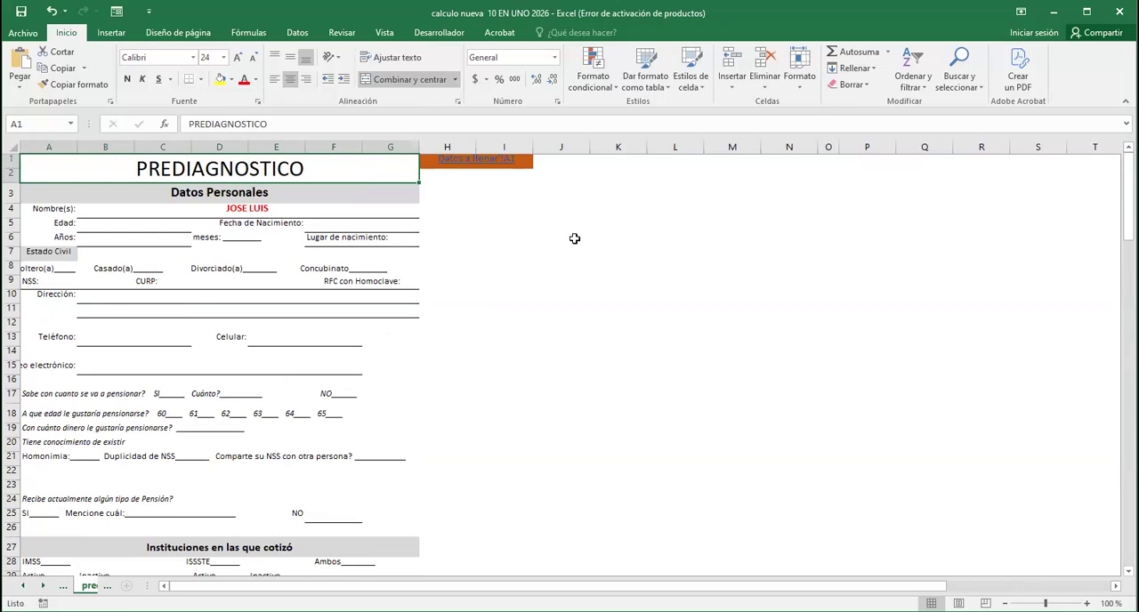
pyautogui.click(465, 163)
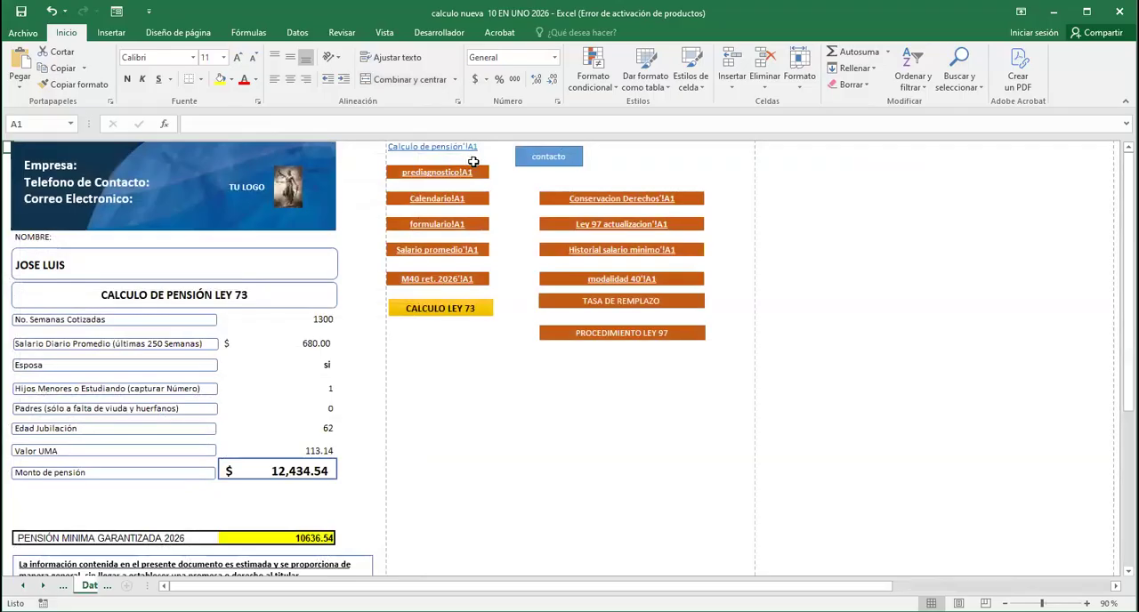
# Set the month to Enero on the Calendario sheet
pyautogui.click(435, 199)
pyautogui.click(148, 370)
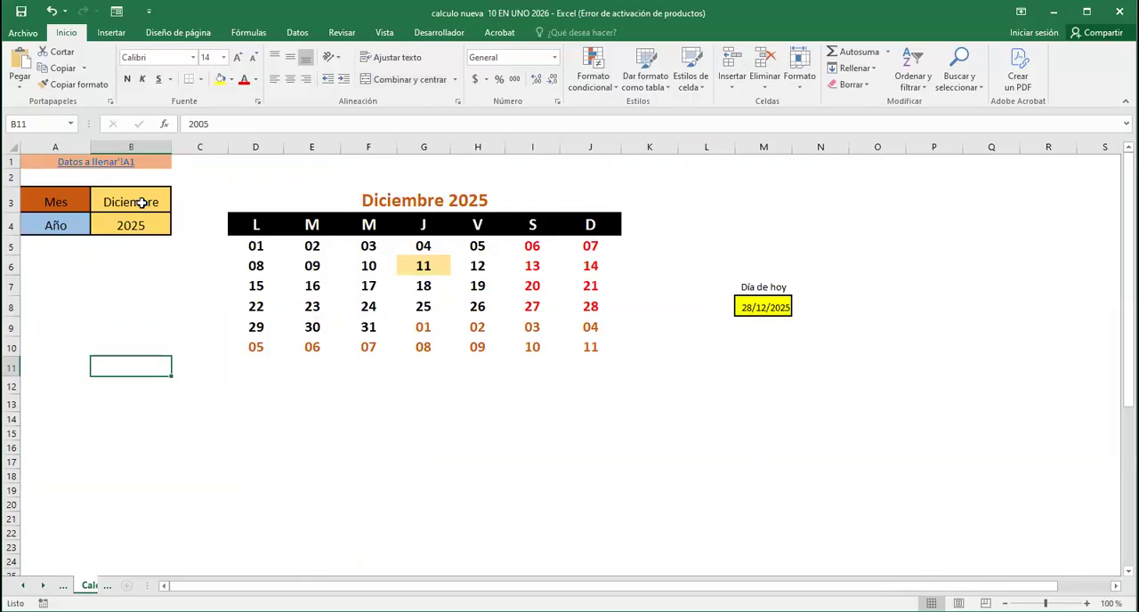
pyautogui.click(143, 203)
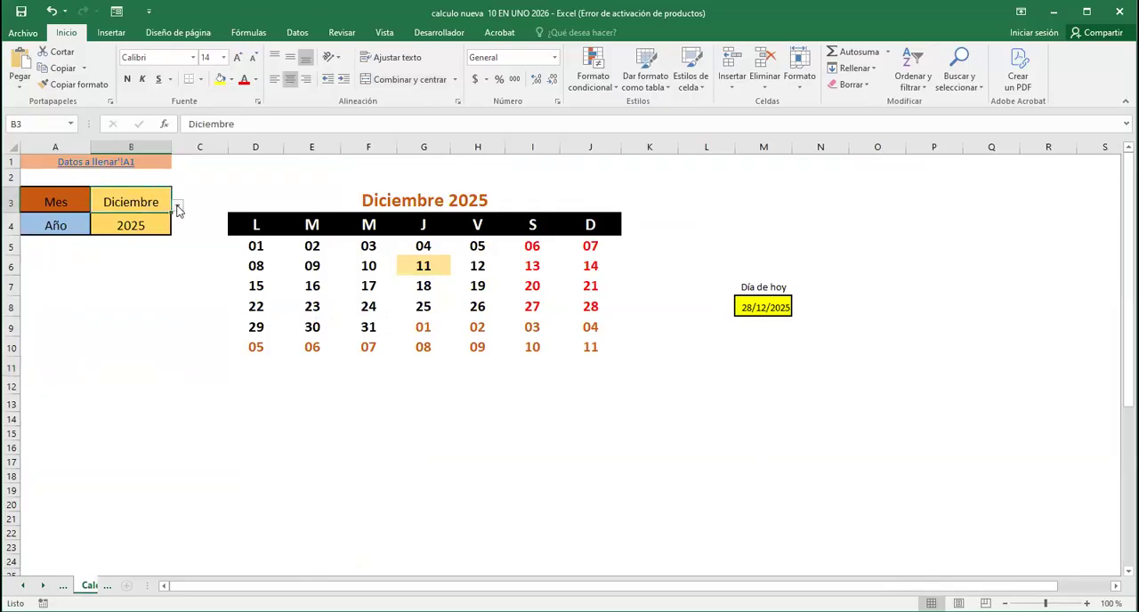
pyautogui.click(178, 209)
pyautogui.click(178, 220)
pyautogui.click(178, 221)
pyautogui.click(178, 221)
pyautogui.click(178, 220)
pyautogui.click(111, 218)
# Set the calendar year to 2026 and return to the Datos a llenar sheet
pyautogui.click(158, 229)
pyautogui.click(178, 229)
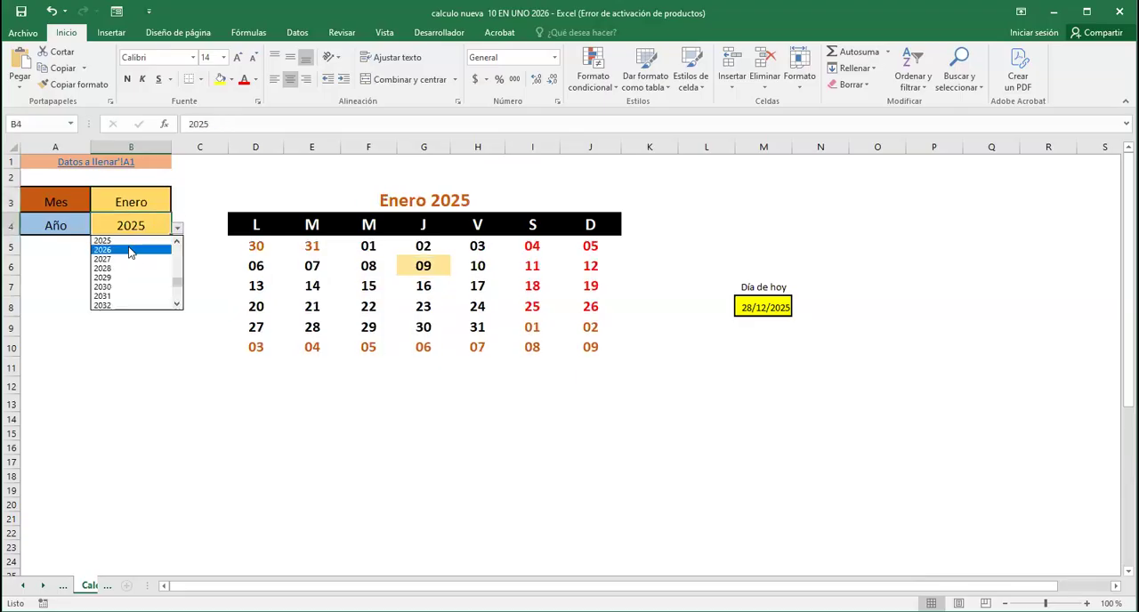
pyautogui.click(129, 250)
pyautogui.click(101, 169)
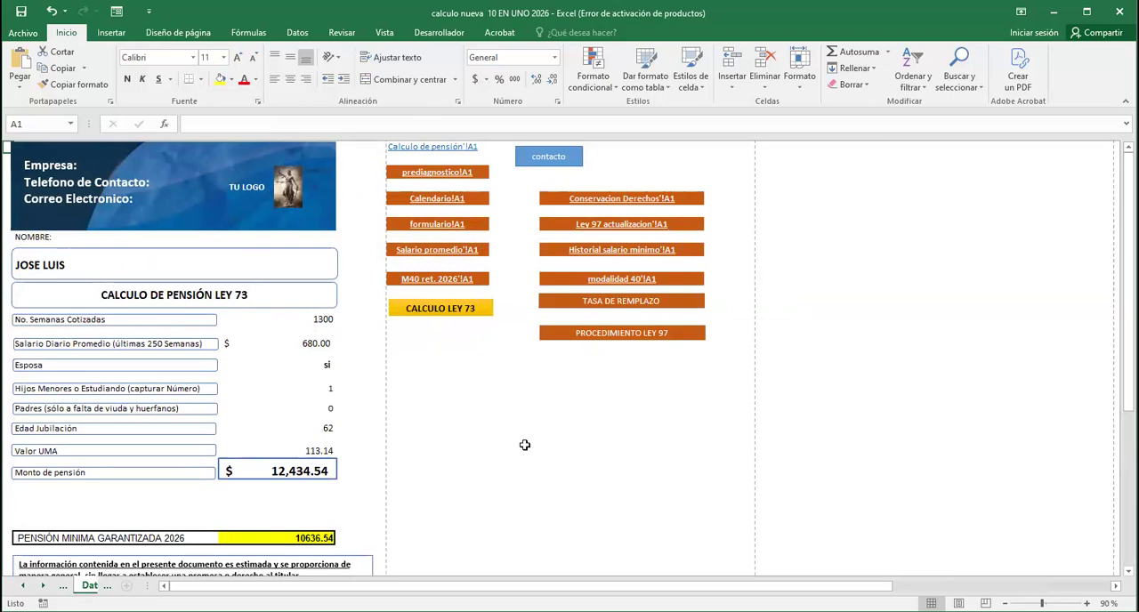
# Examine the dates, salary and accumulated weeks formulas on the Salario promedio sheet, and return to the Datos a llenar sheet
pyautogui.click(454, 250)
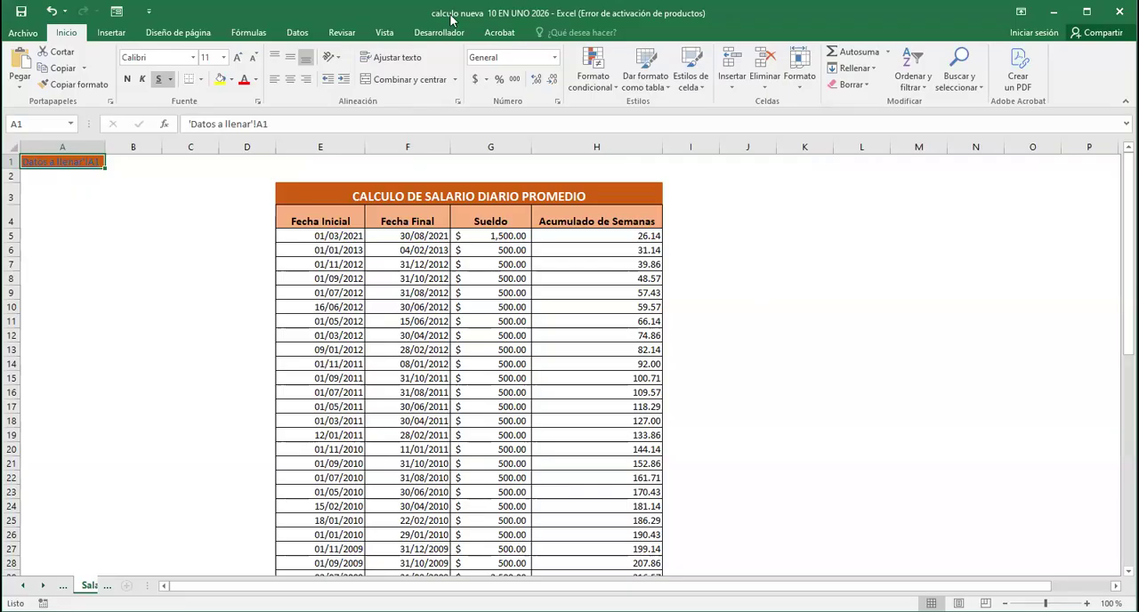
pyautogui.click(338, 239)
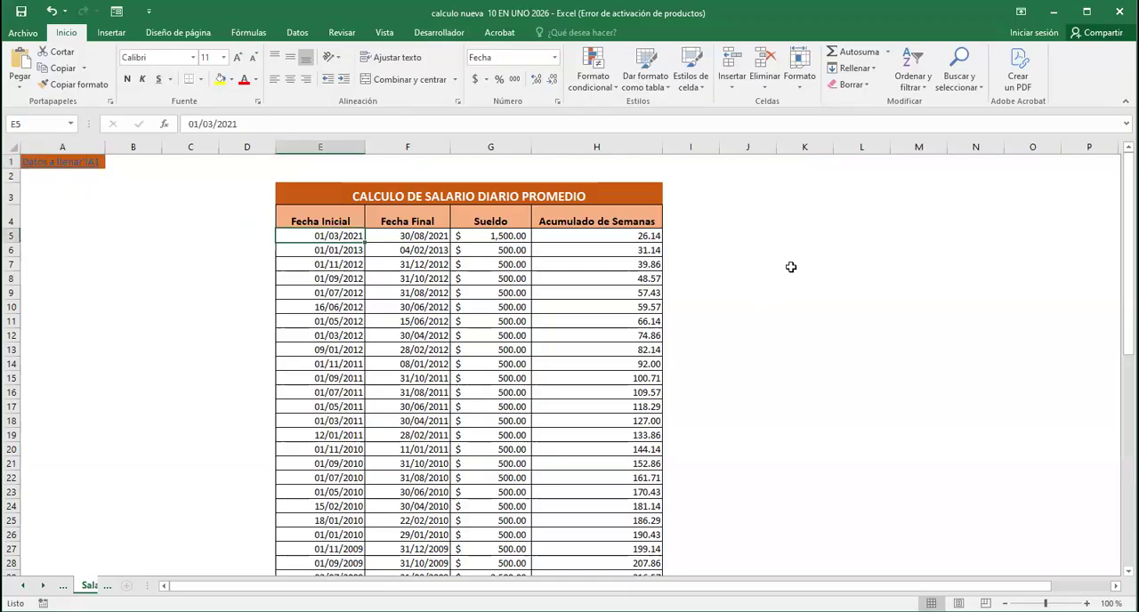
pyautogui.click(436, 237)
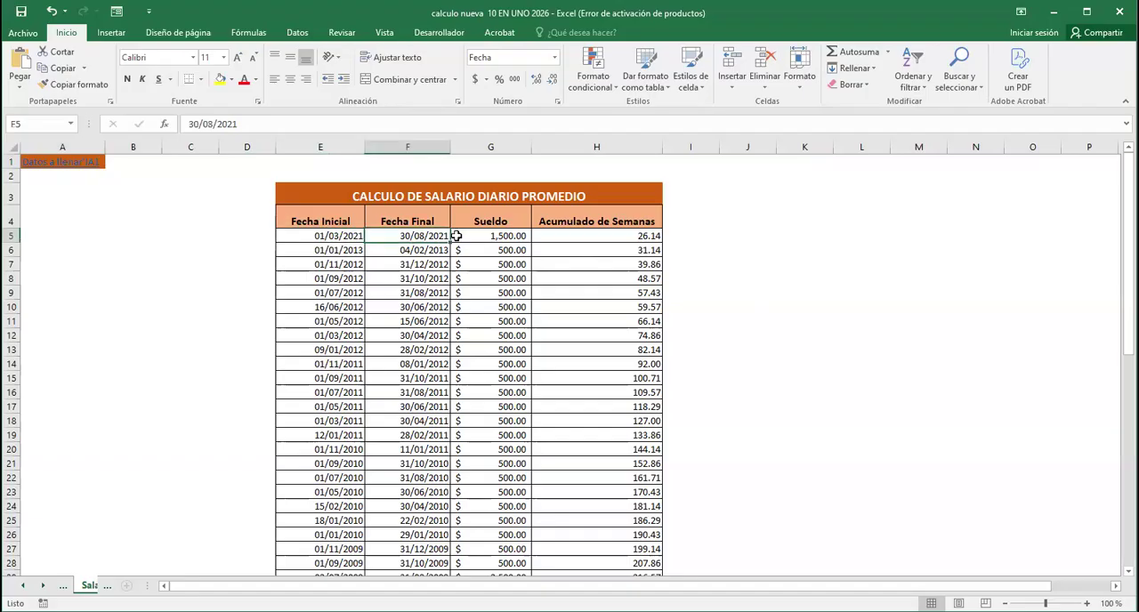
pyautogui.click(503, 236)
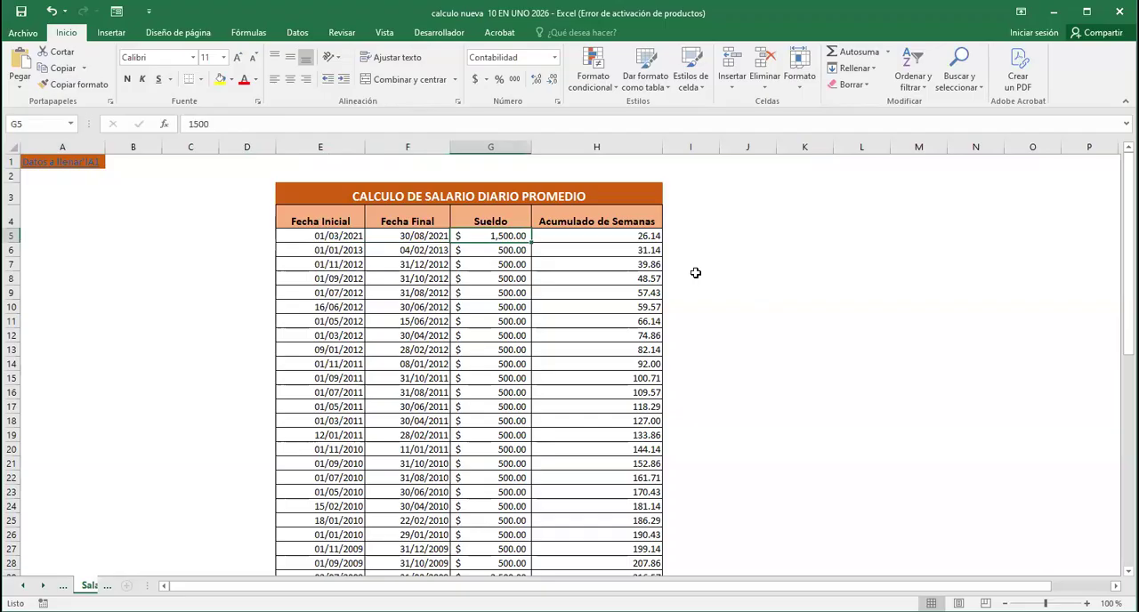
pyautogui.click(648, 238)
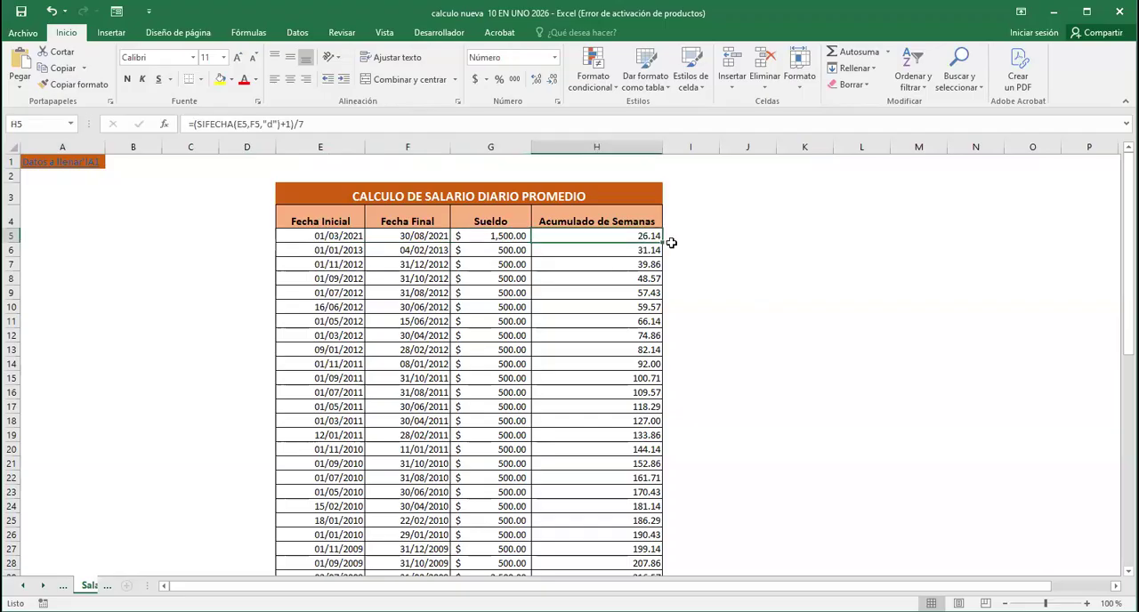
pyautogui.scroll(-1, 495, 283)
pyautogui.scroll(-5, 495, 283)
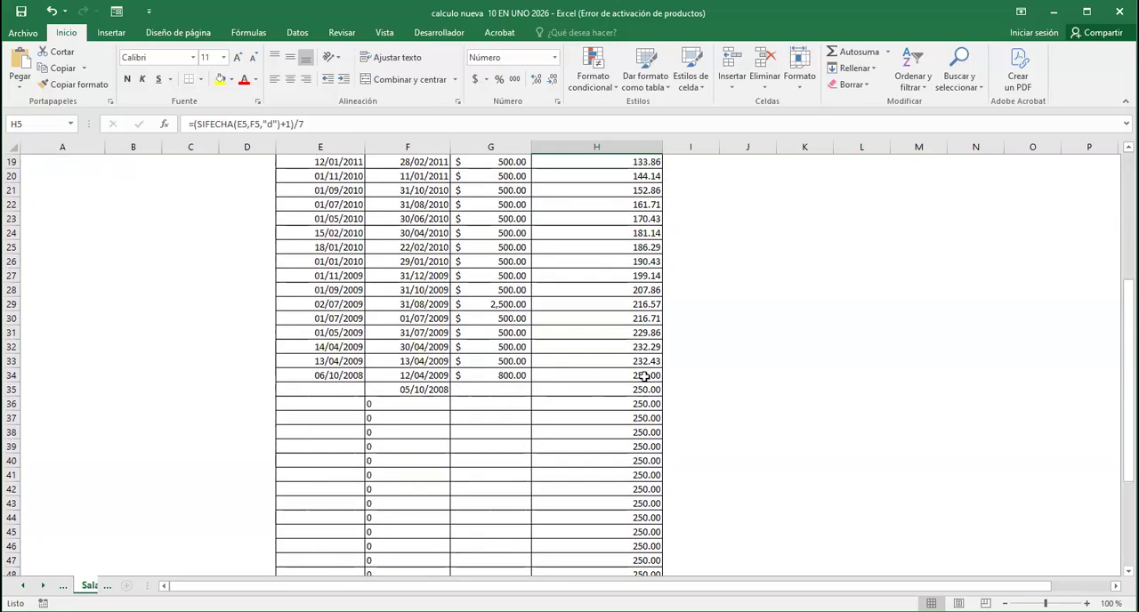
pyautogui.click(644, 376)
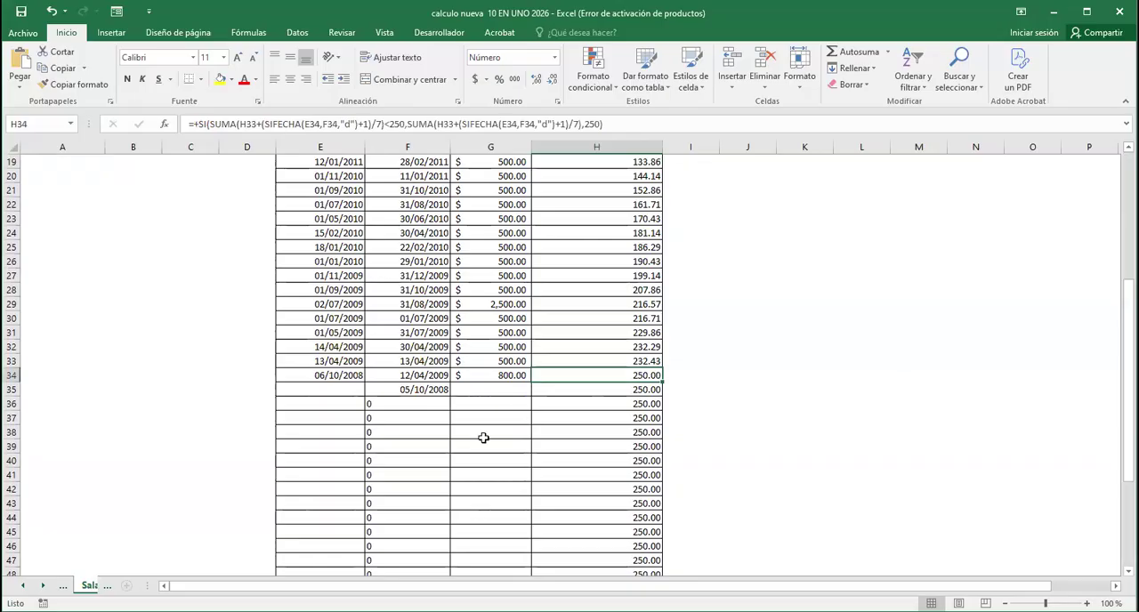
pyautogui.scroll(6, 549, 421)
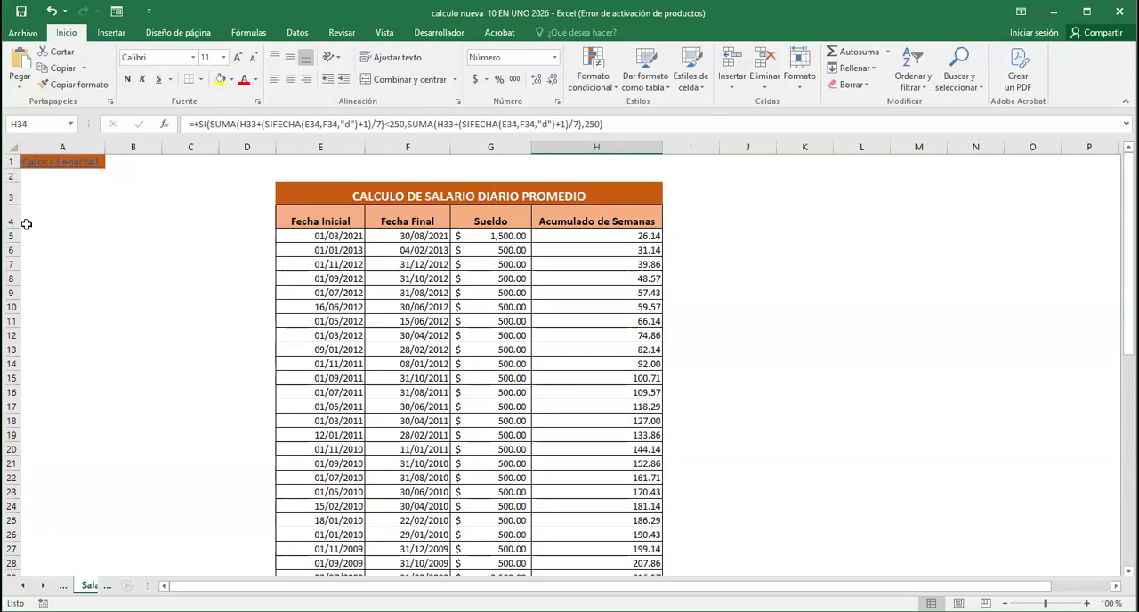
pyautogui.click(57, 167)
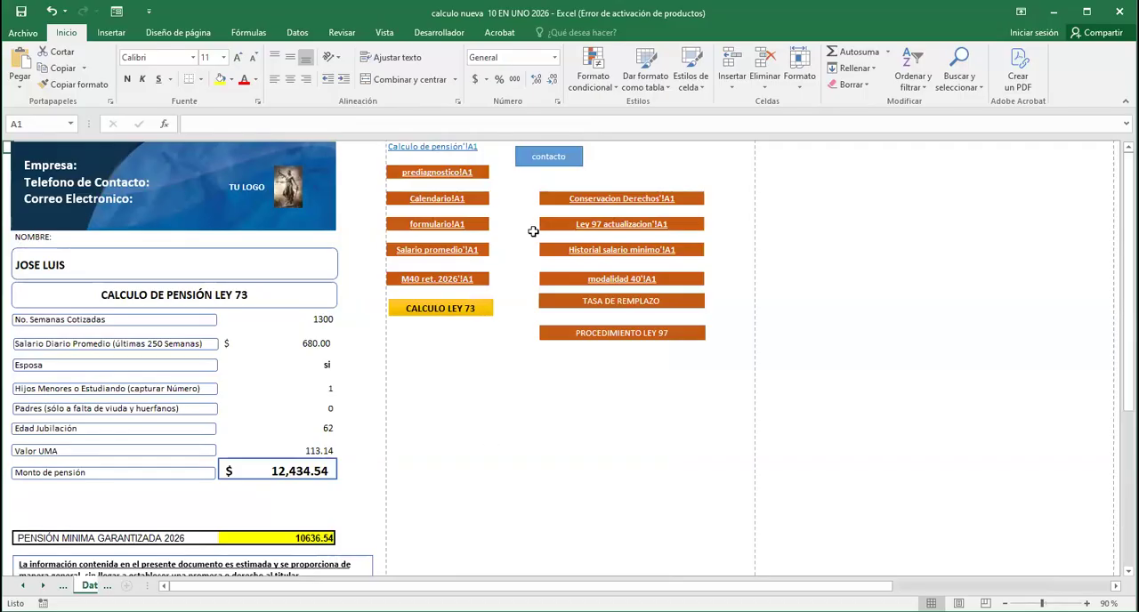
# Open the Conservacion Derechos sheet
pyautogui.click(618, 198)
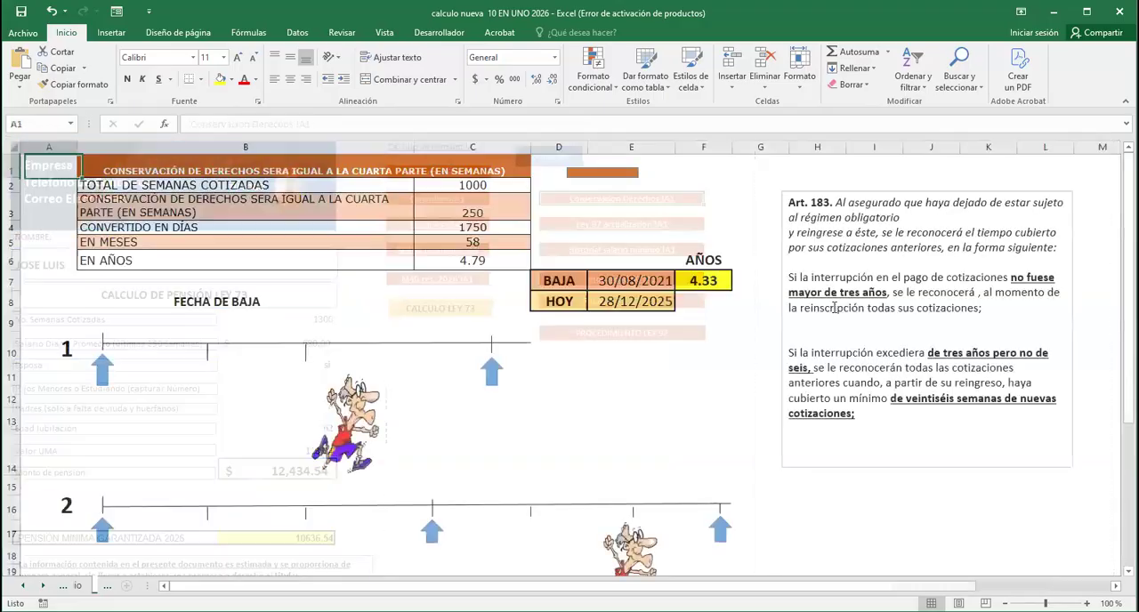
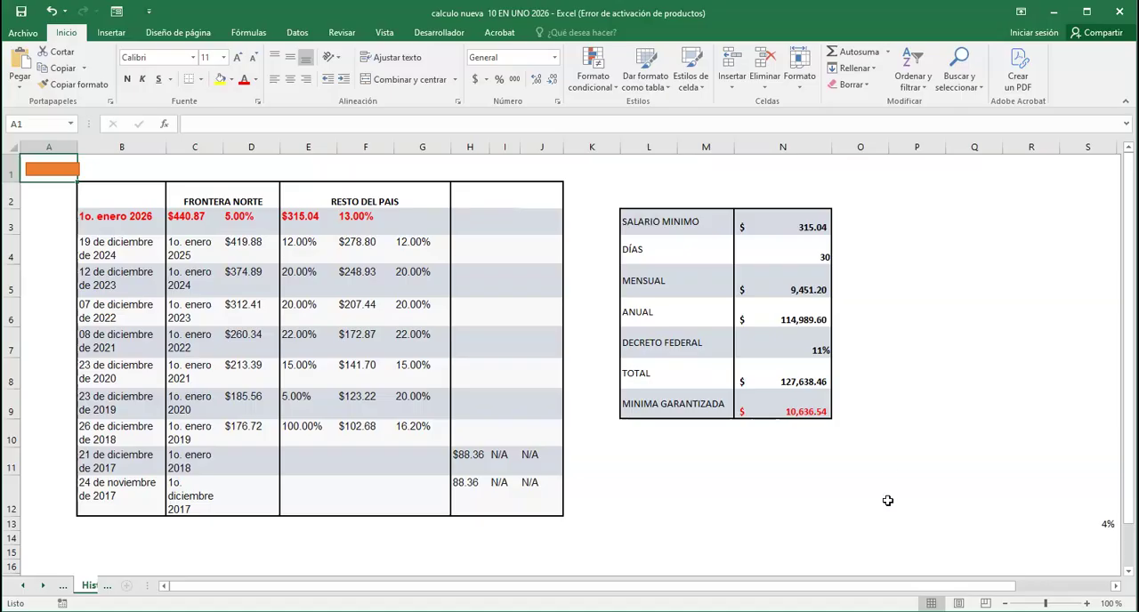
# Examine the minimum salary, days, monthly, annual, federal decree, total and guaranteed minimum pension formulas on the Historial salario minimo sheet
pyautogui.click(808, 495)
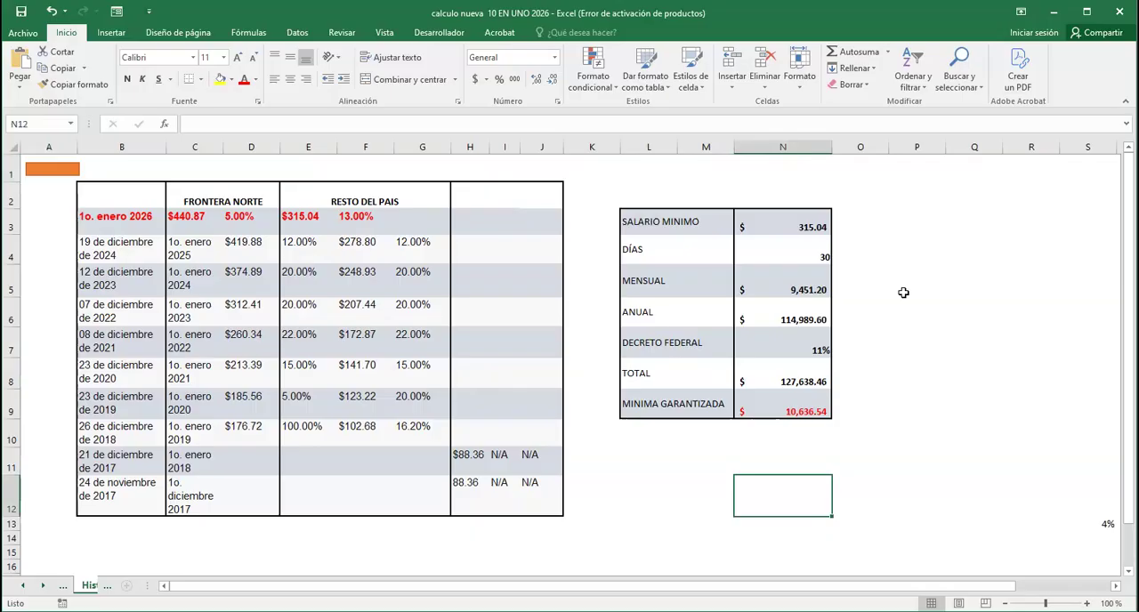
pyautogui.click(903, 292)
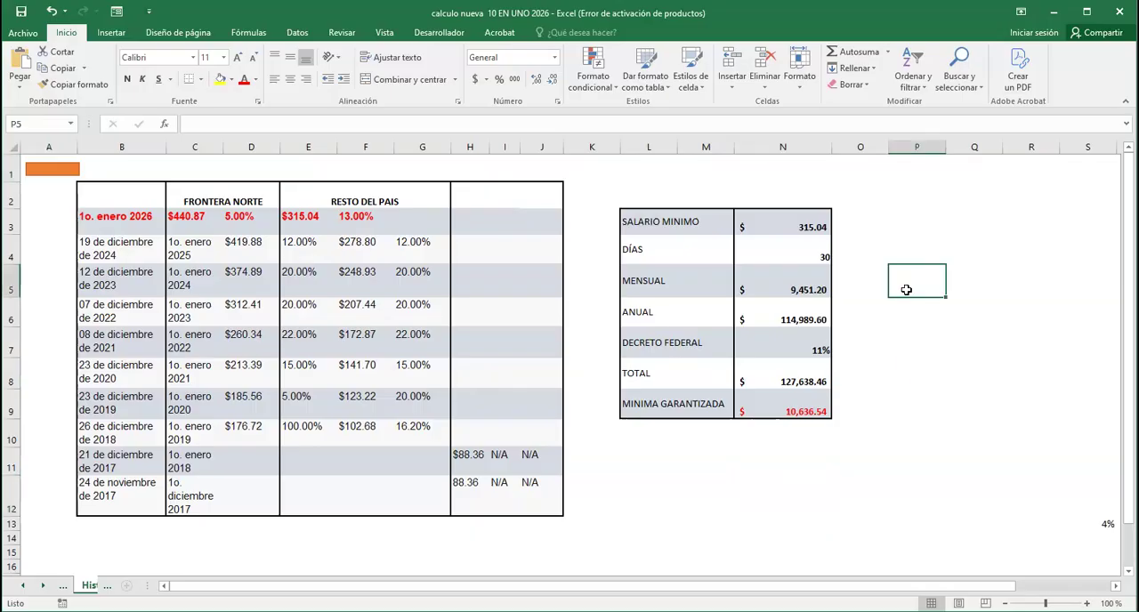
pyautogui.click(813, 228)
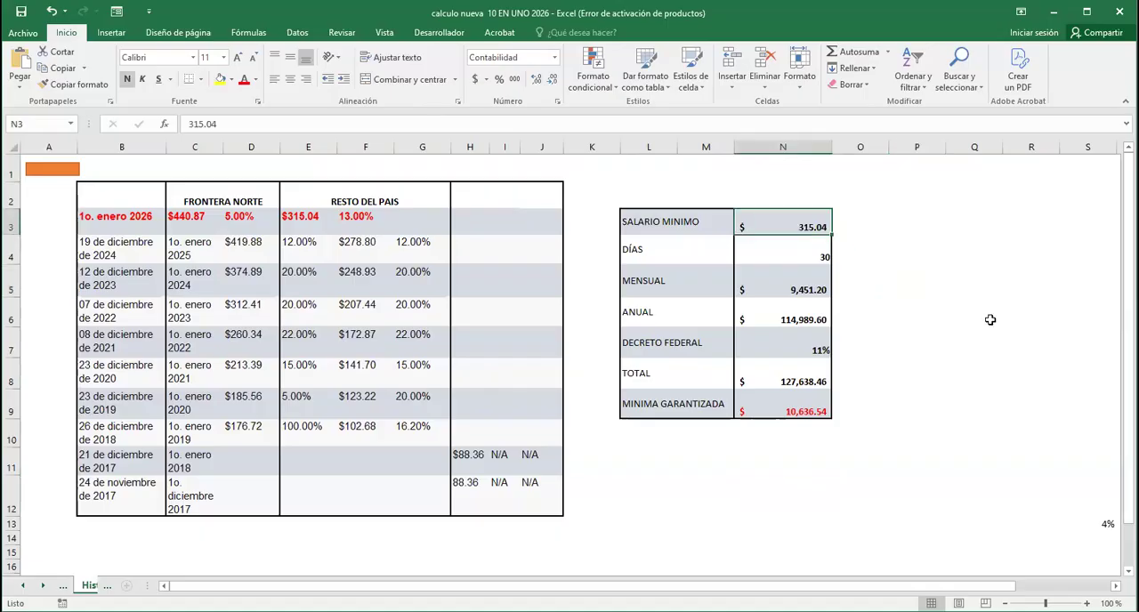
pyautogui.press('Down')
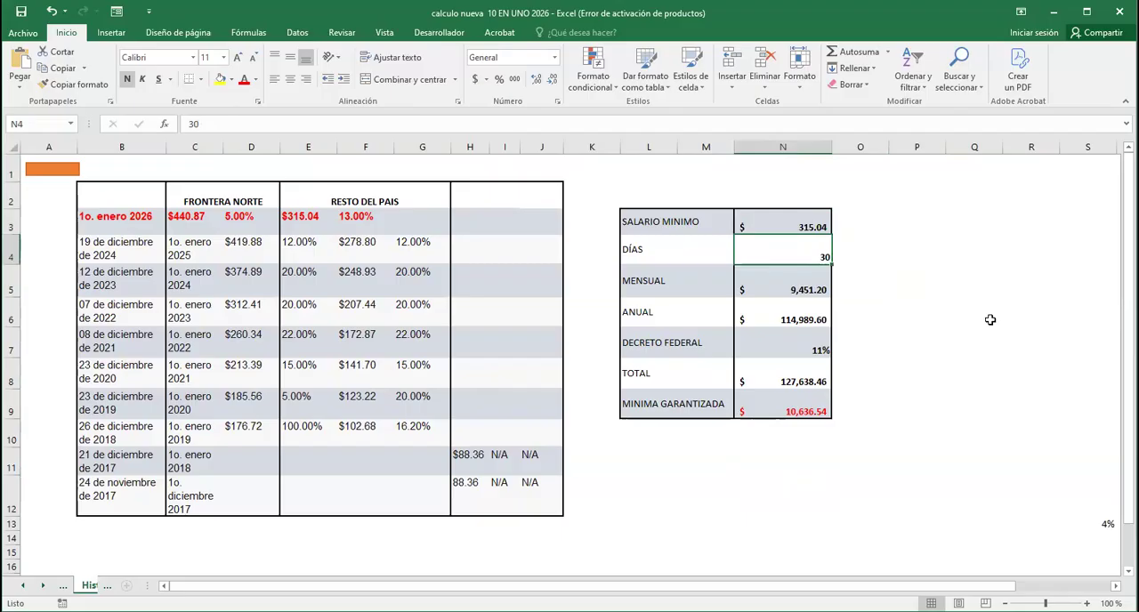
pyautogui.press('Down')
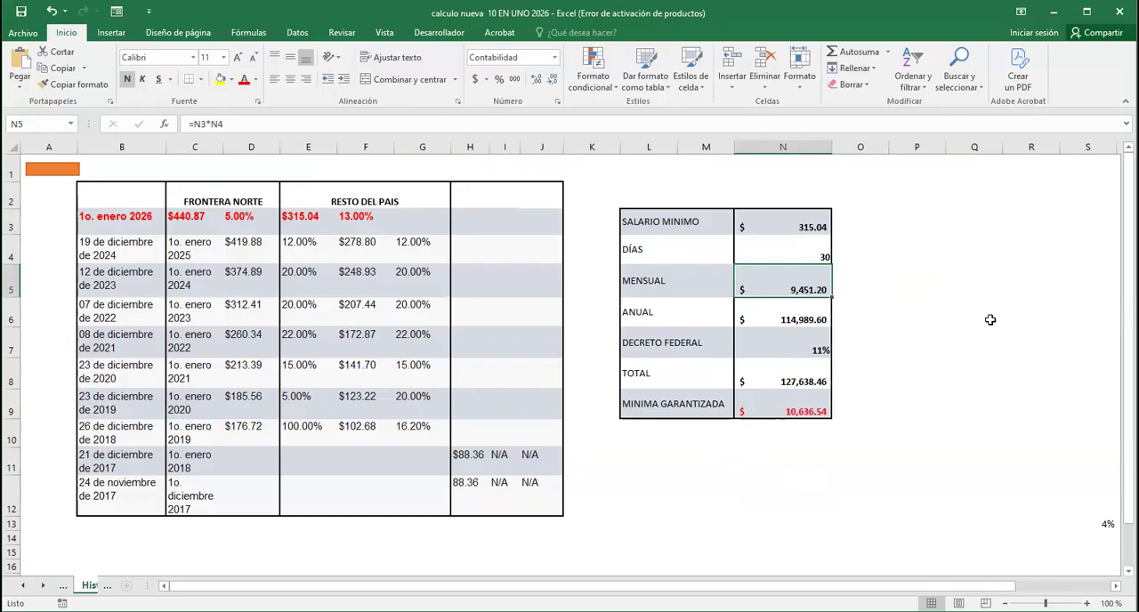
pyautogui.press('Down')
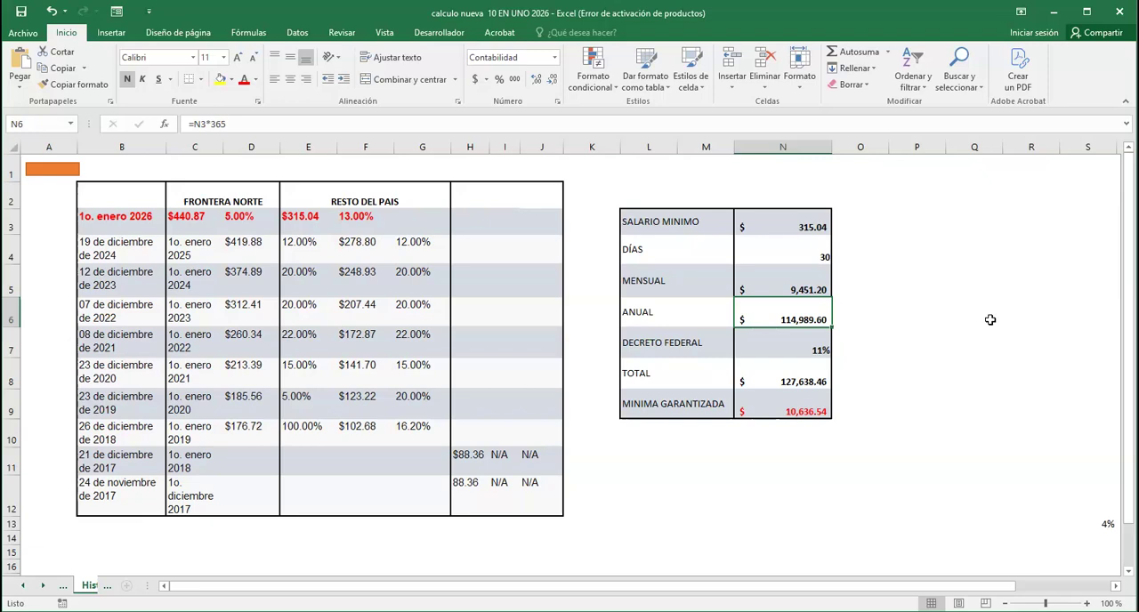
pyautogui.press('Up')
pyautogui.press('Down')
pyautogui.press('Down')
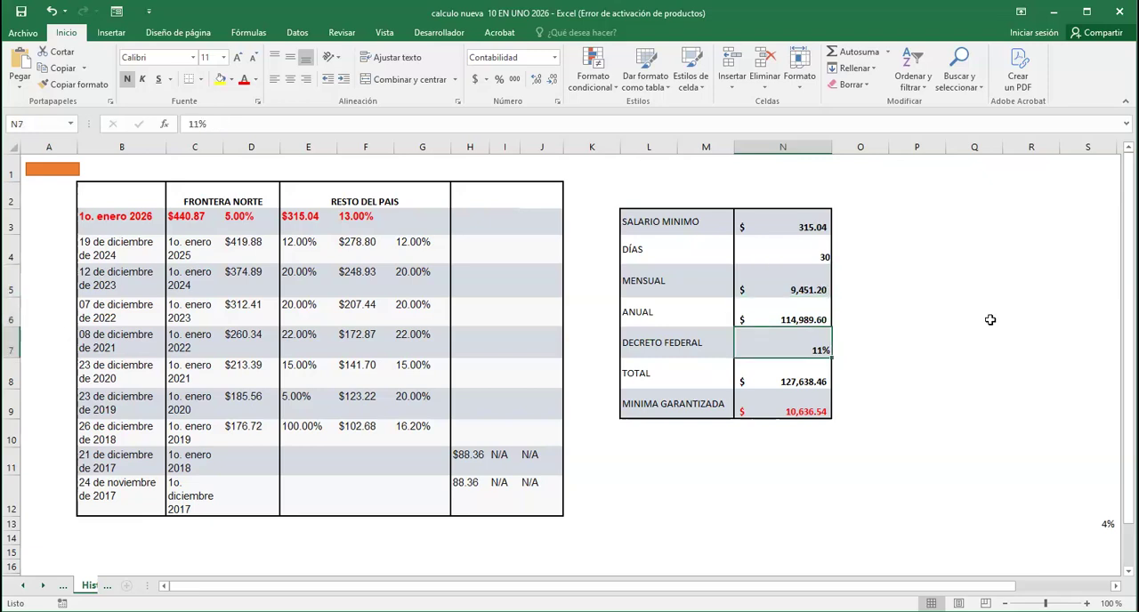
pyautogui.press('Up')
pyautogui.press('Down')
pyautogui.press('Down')
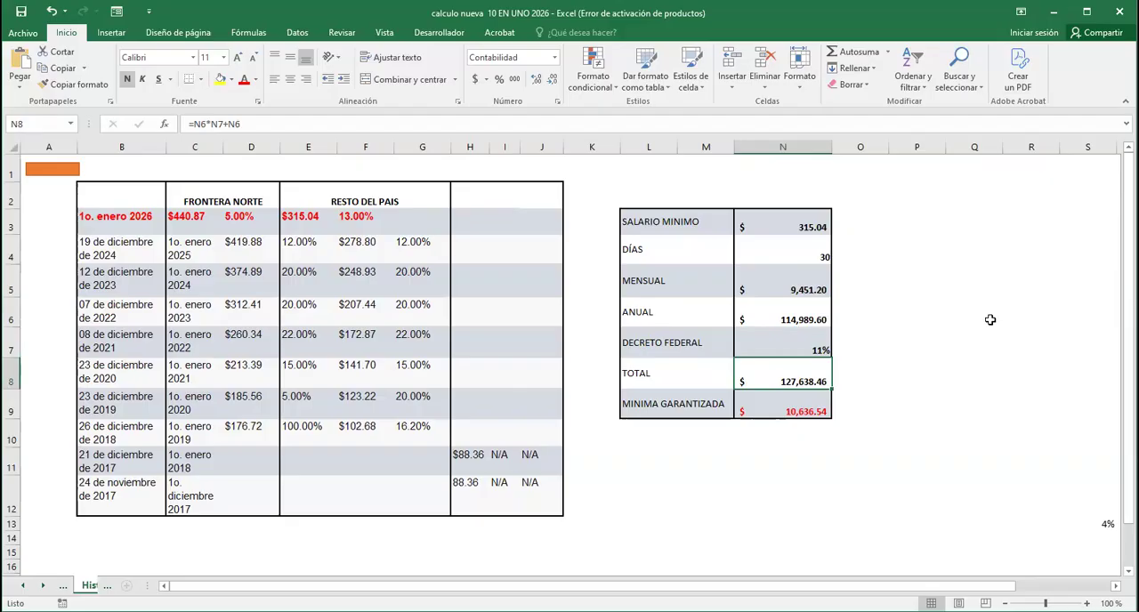
pyautogui.press('Down')
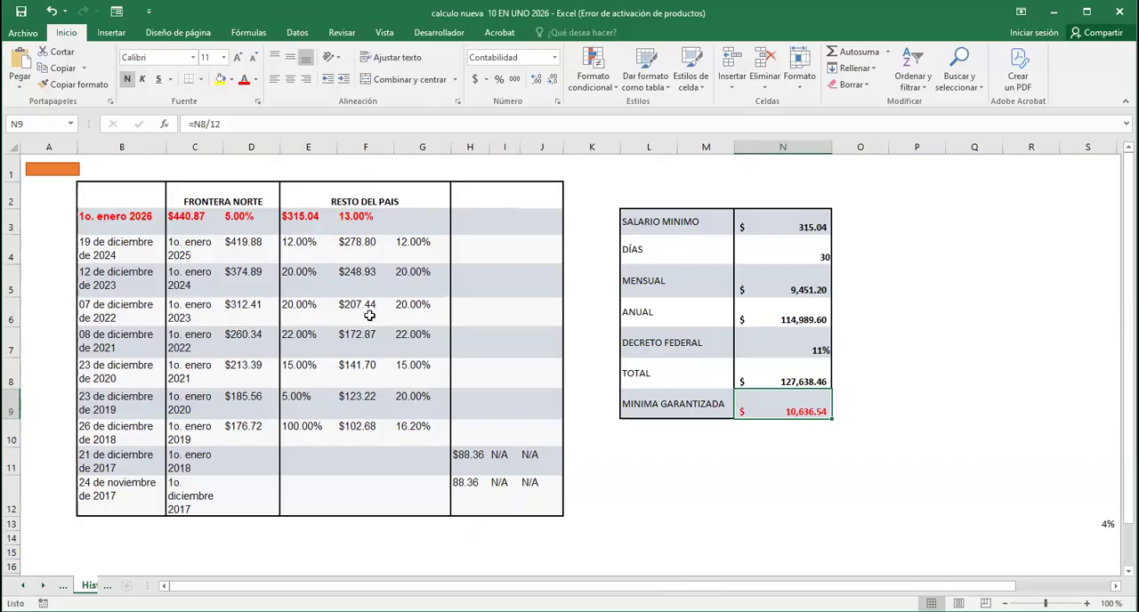
# Try a minimum salary of 207.44 in the guaranteed minimum pension table, and undo the change
pyautogui.click(795, 223)
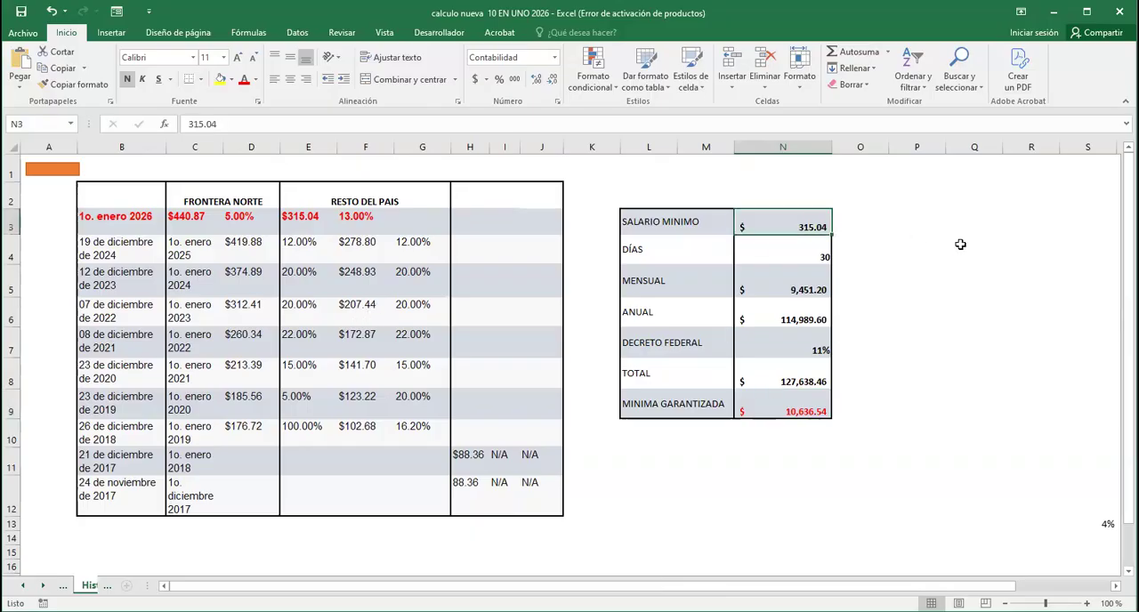
pyautogui.write('207.44')
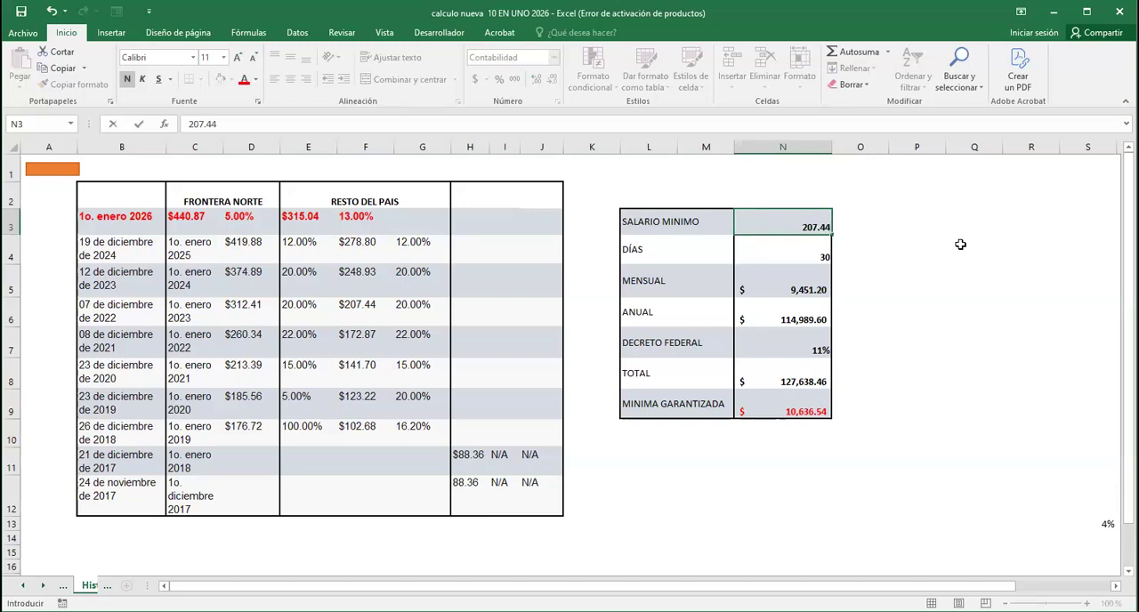
pyautogui.press('Return')
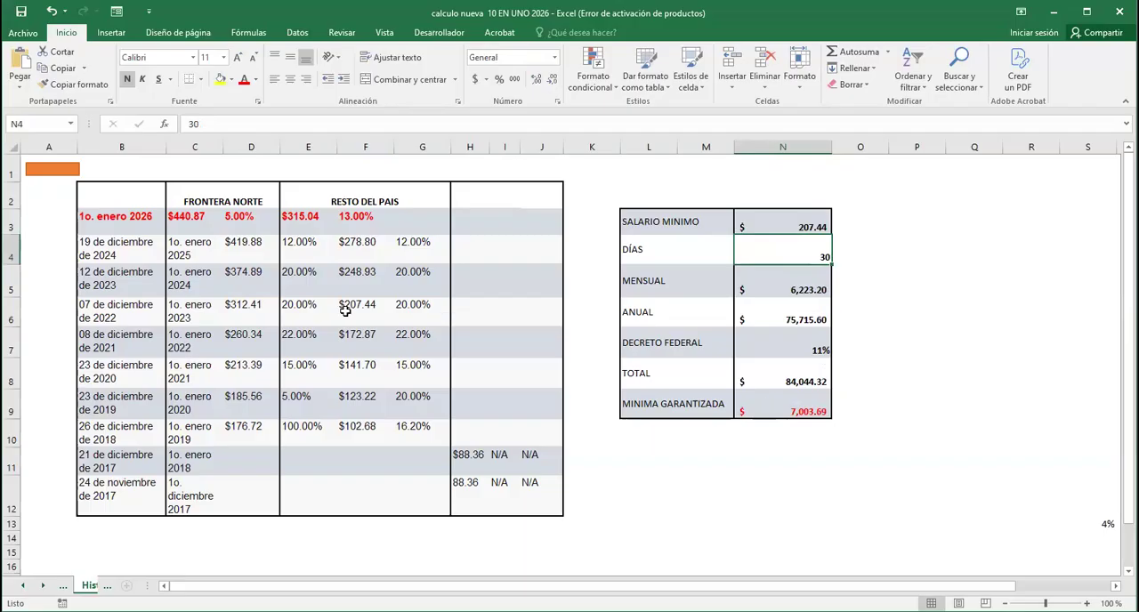
pyautogui.click(802, 414)
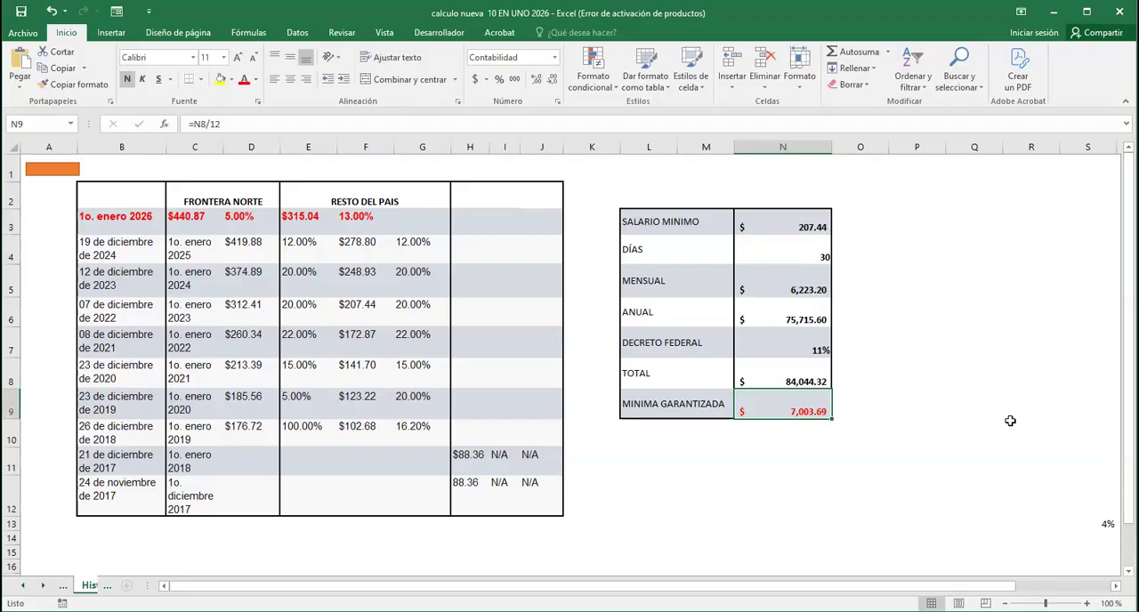
pyautogui.click(928, 365)
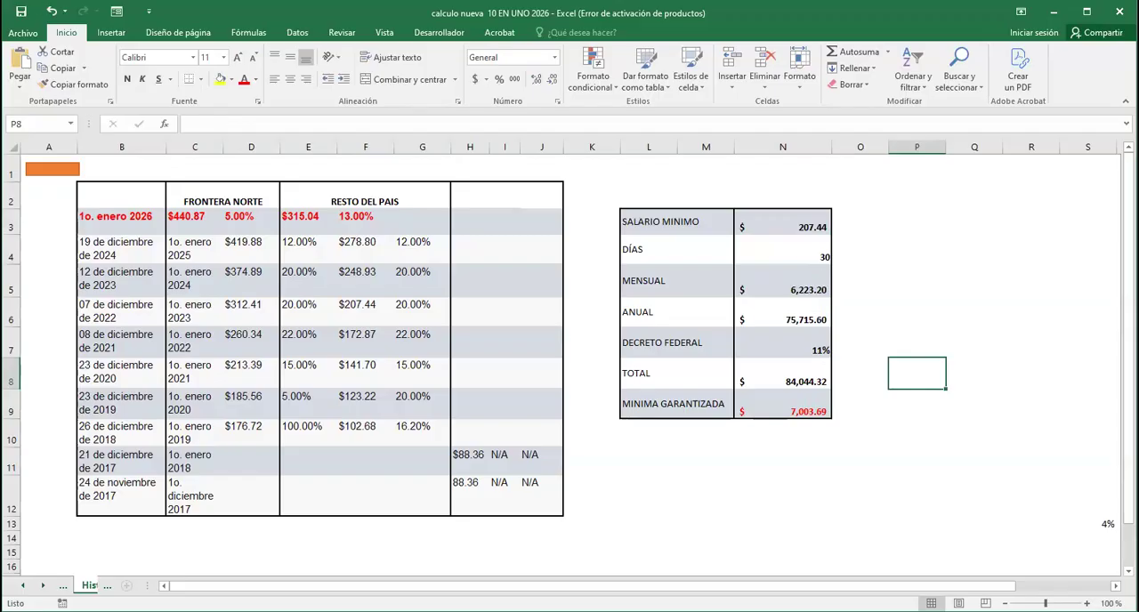
pyautogui.click(51, 11)
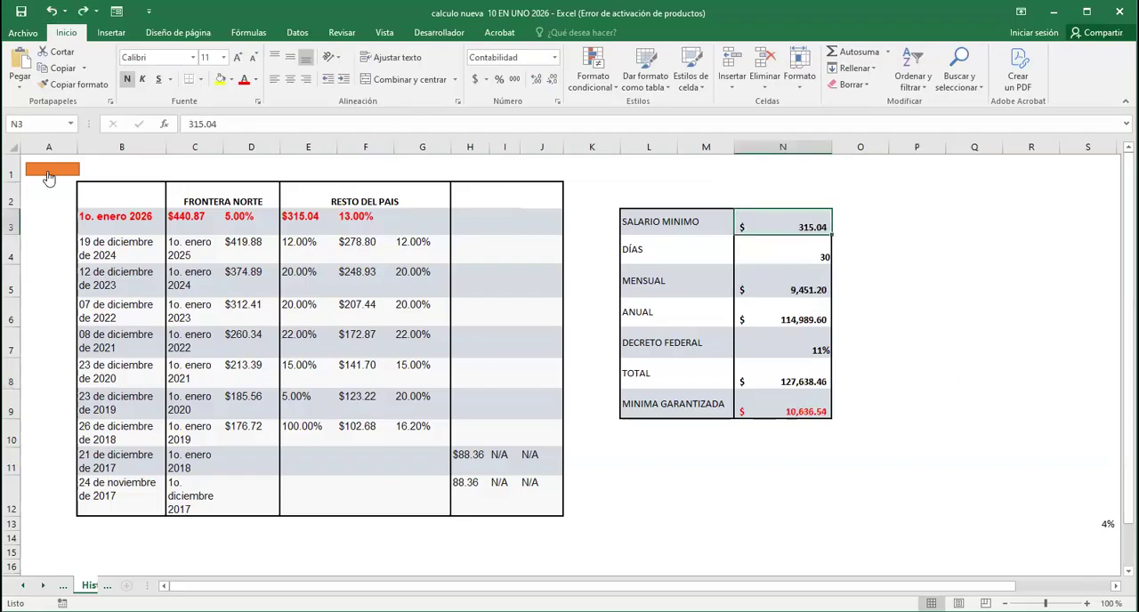
# Return to the Datos a llenar sheet and open the Calculo de pensión sheet
pyautogui.click(48, 173)
pyautogui.click(545, 495)
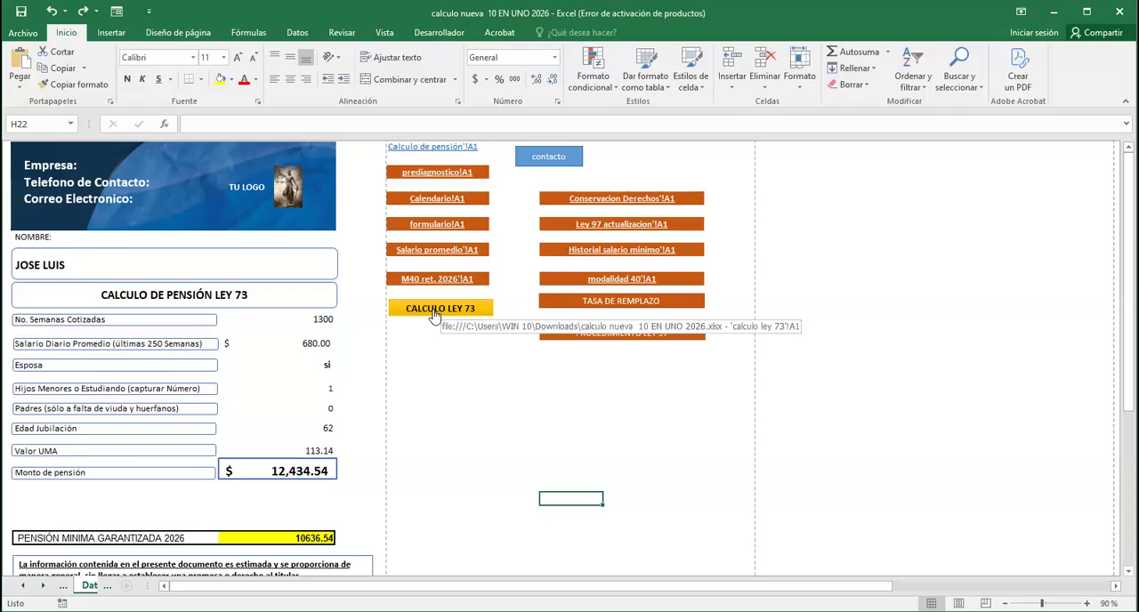
pyautogui.click(422, 150)
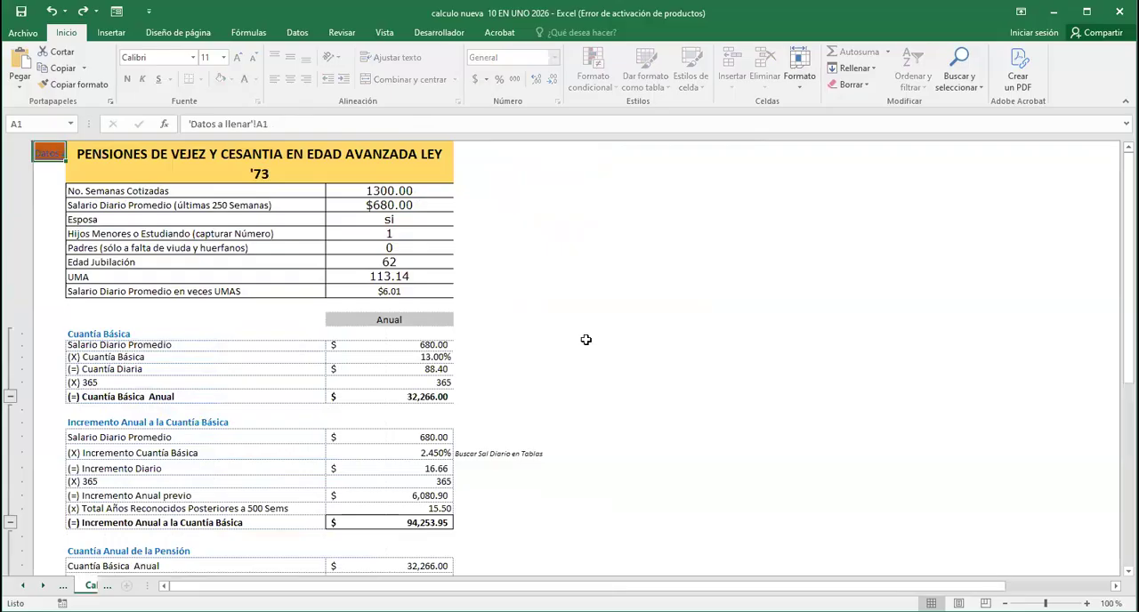
# Try to clear the UMA value on the Calculo de pensión sheet
pyautogui.click(412, 279)
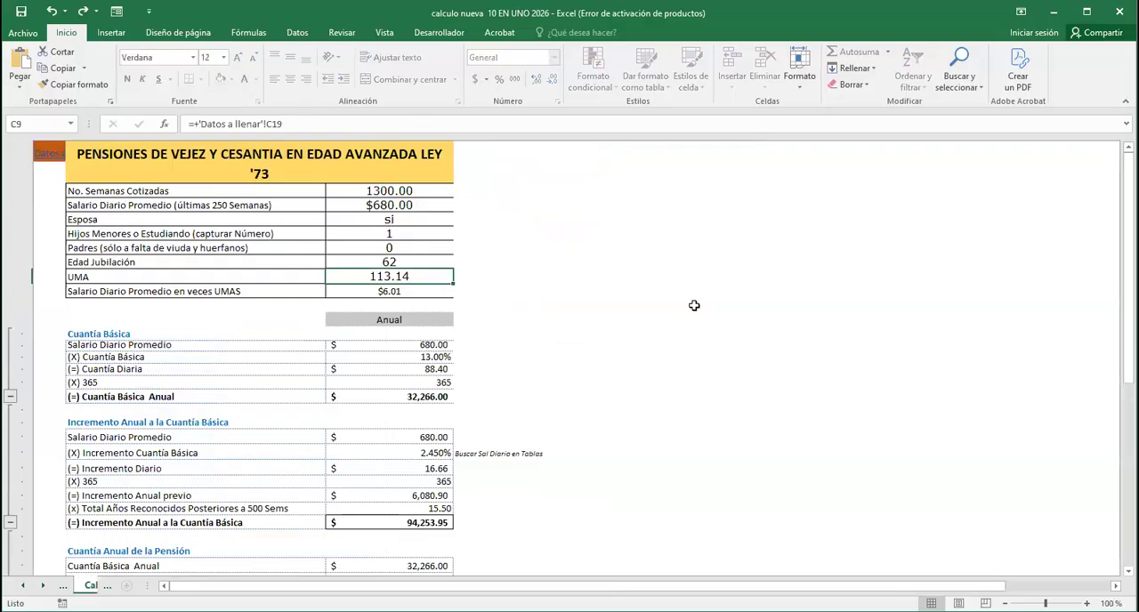
pyautogui.press('Delete')
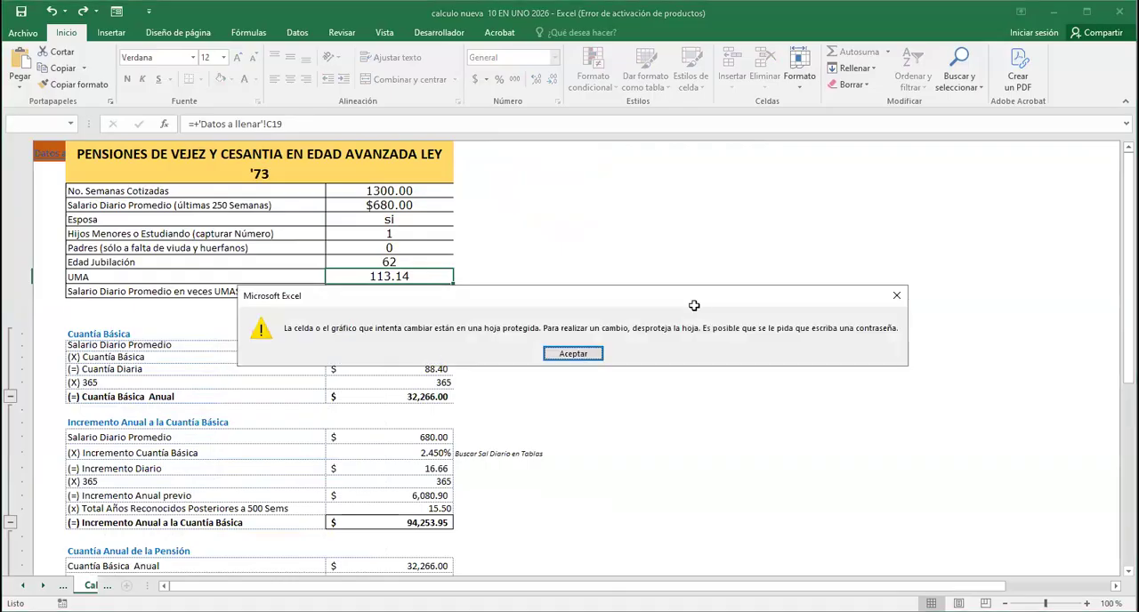
pyautogui.press('Return')
pyautogui.click(605, 305)
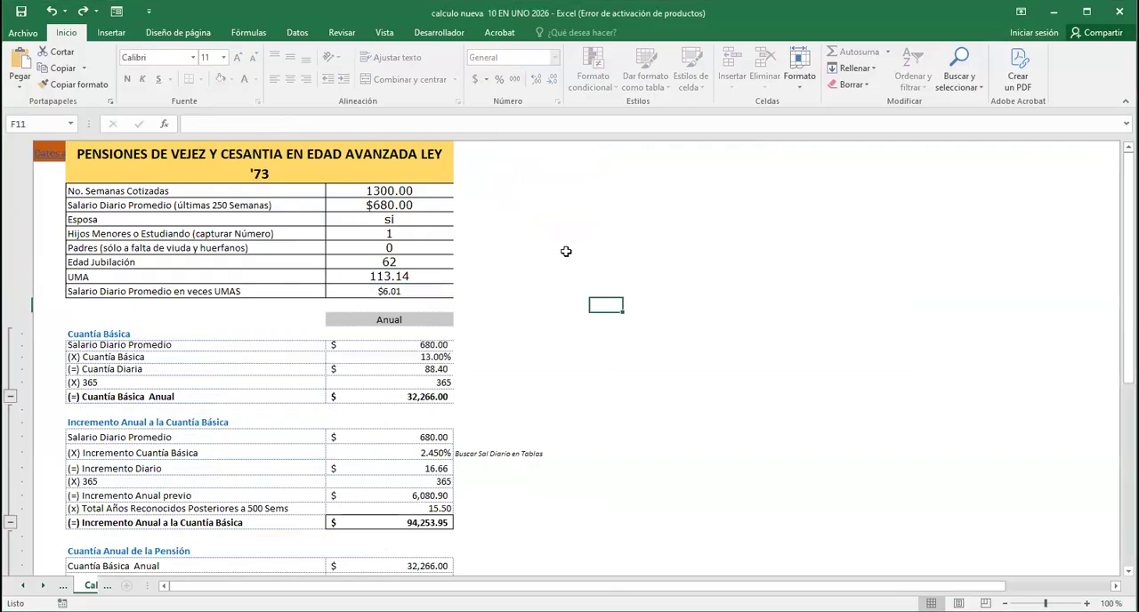
# Go back to the Datos a llenar sheet and open the CALCULO LEY 73 sheet
pyautogui.click(49, 156)
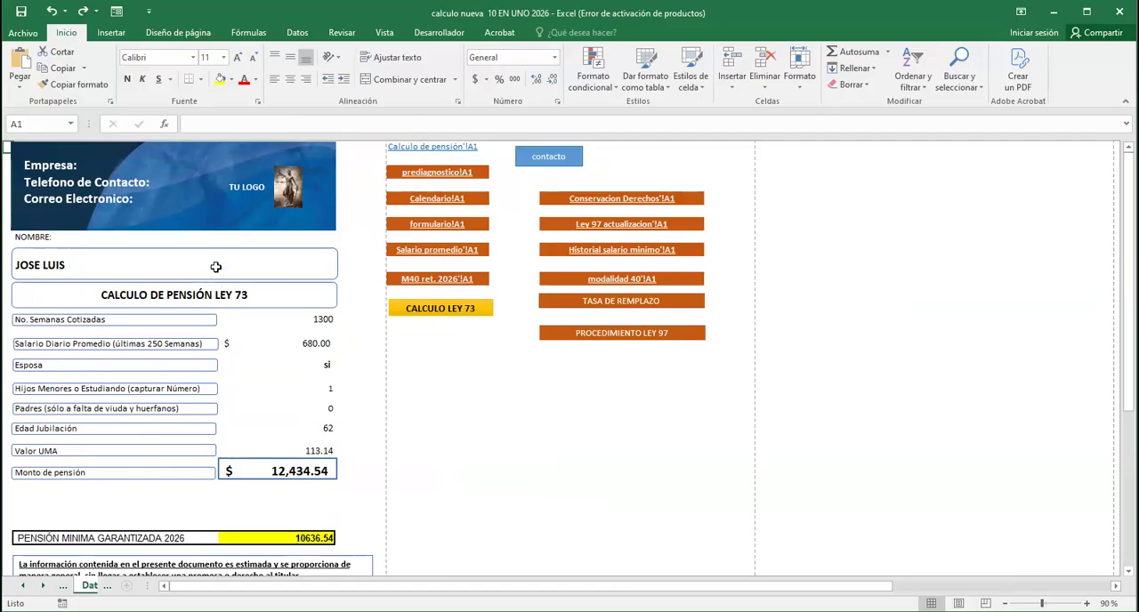
pyautogui.click(441, 311)
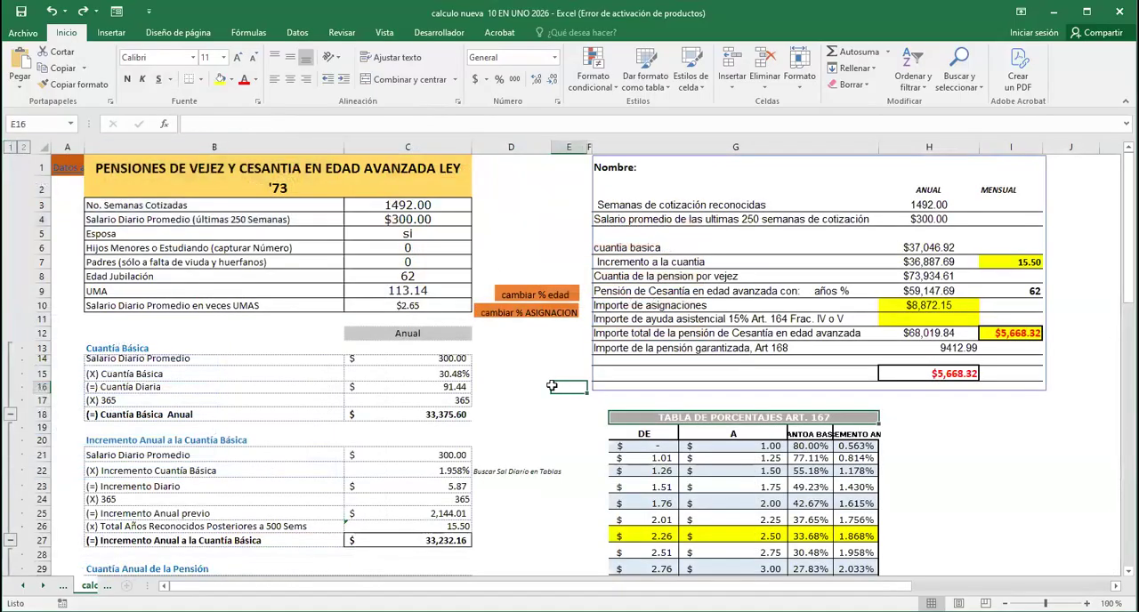
pyautogui.click(517, 220)
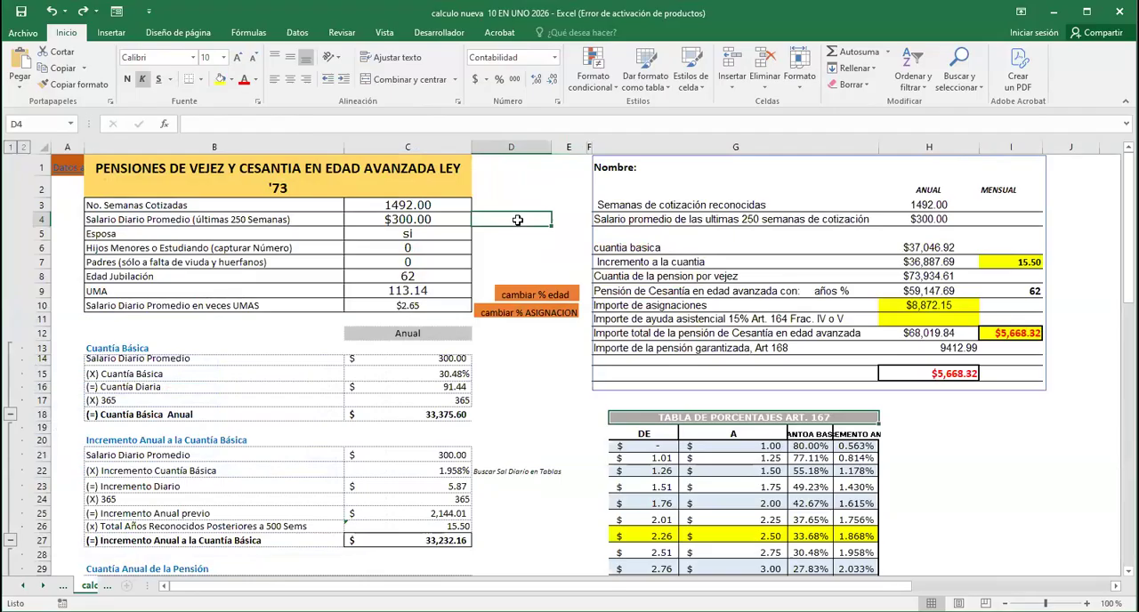
# Set the contributed weeks to 1200 and the average daily salary to 278.8 on the Ley 73 calculation sheet
pyautogui.click(413, 205)
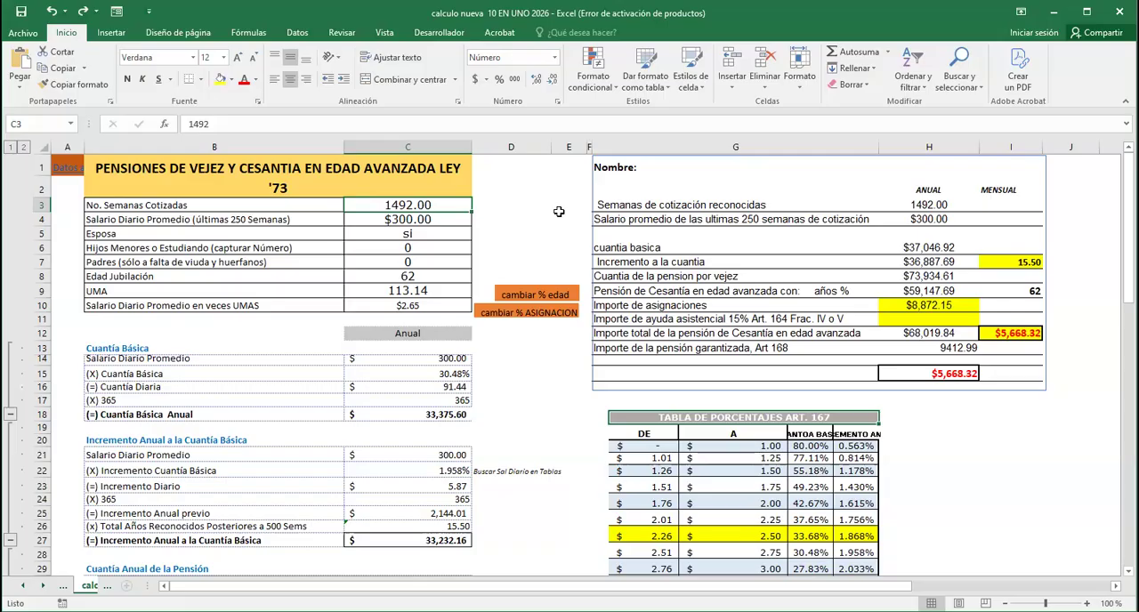
pyautogui.write('1200')
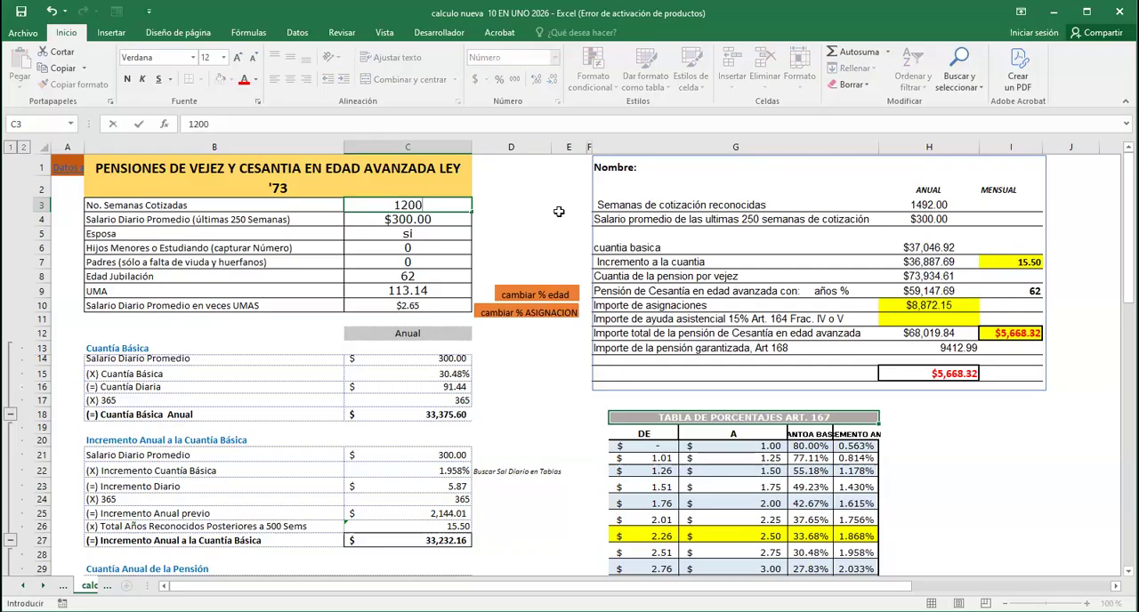
pyautogui.press('Return')
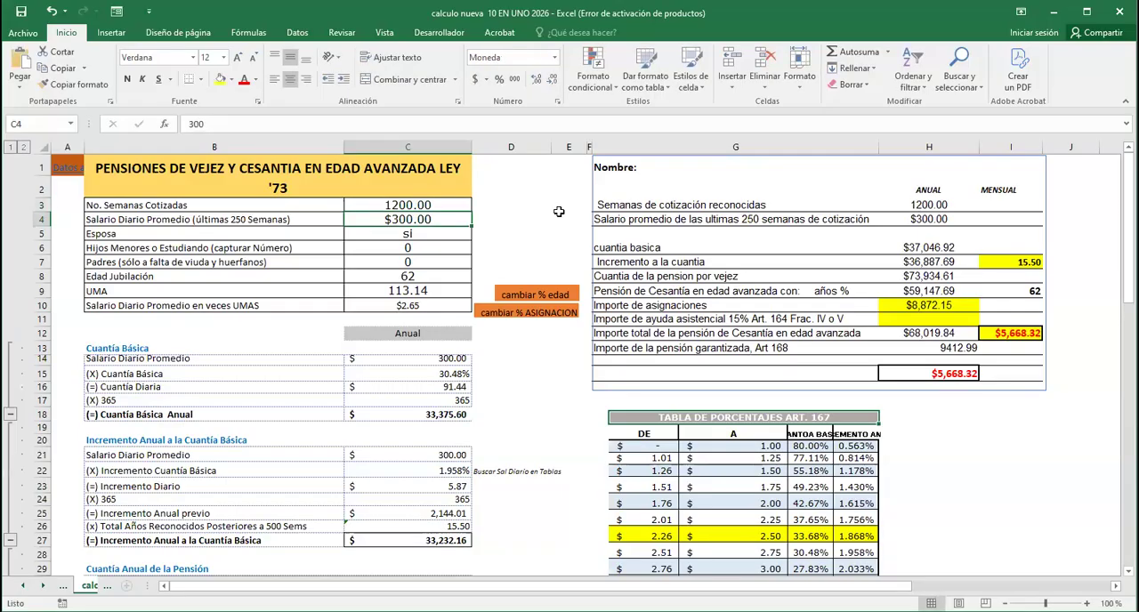
pyautogui.write('278.8')
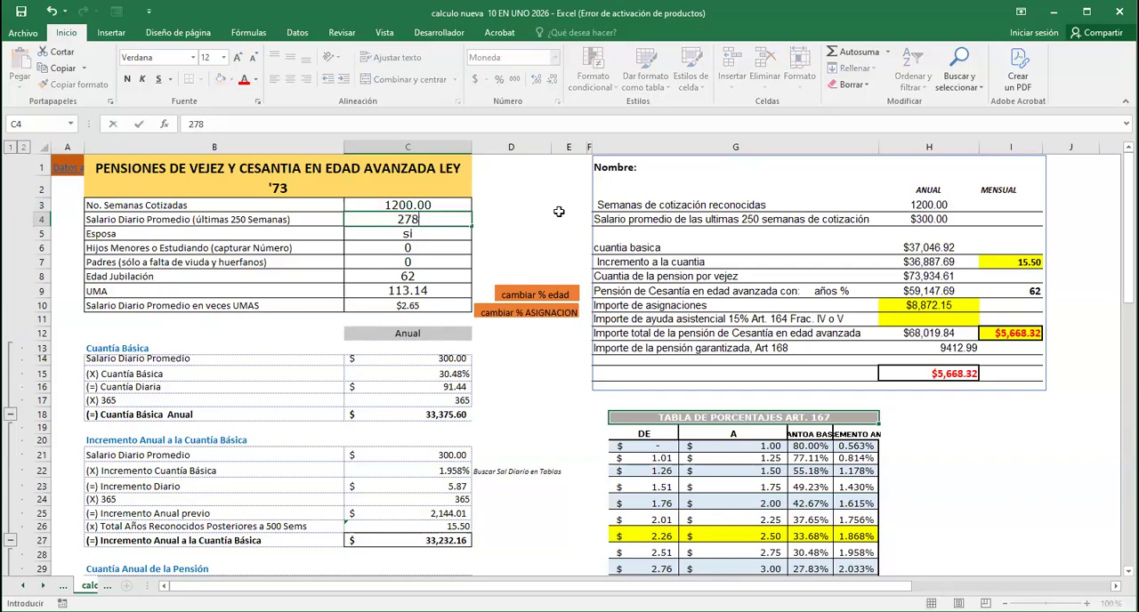
pyautogui.press('Return')
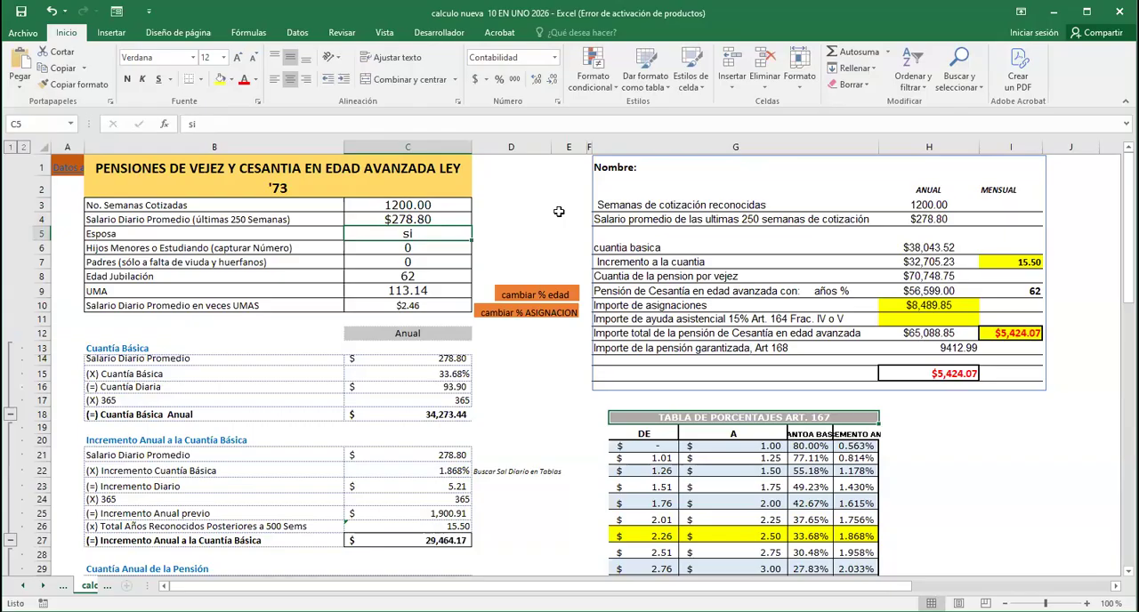
# Set the number of minor or student children to 1 and the Esposa field to SI
pyautogui.press('Down')
pyautogui.write('1')
pyautogui.press('Up')
pyautogui.write('NO')
pyautogui.press('Return')
pyautogui.press('Up')
pyautogui.write('SI')
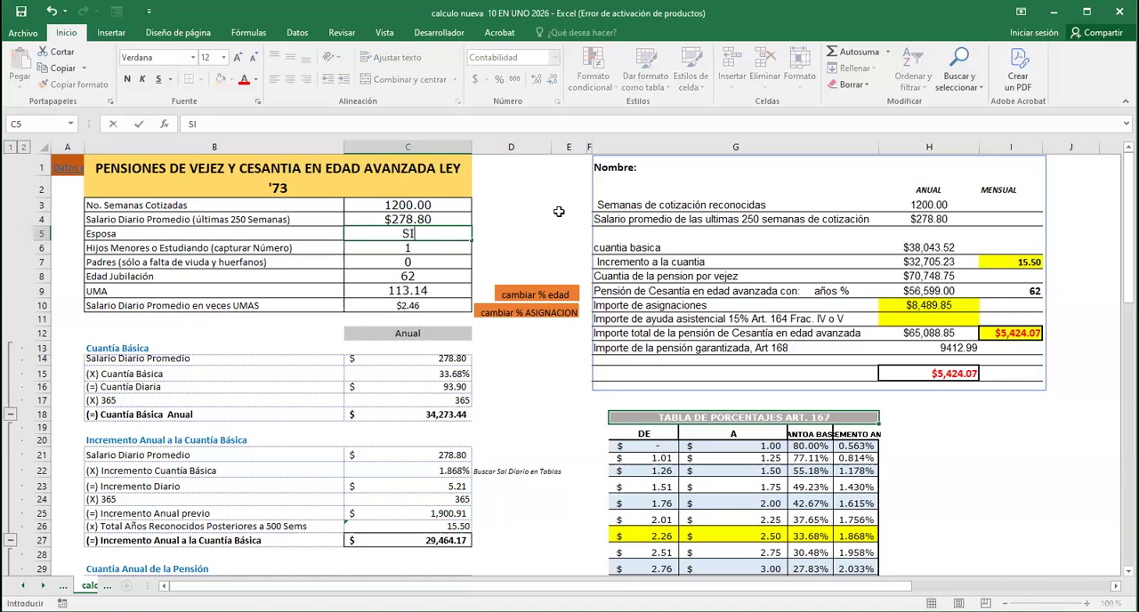
pyautogui.press('Return')
pyautogui.press('Return')
pyautogui.press('Return')
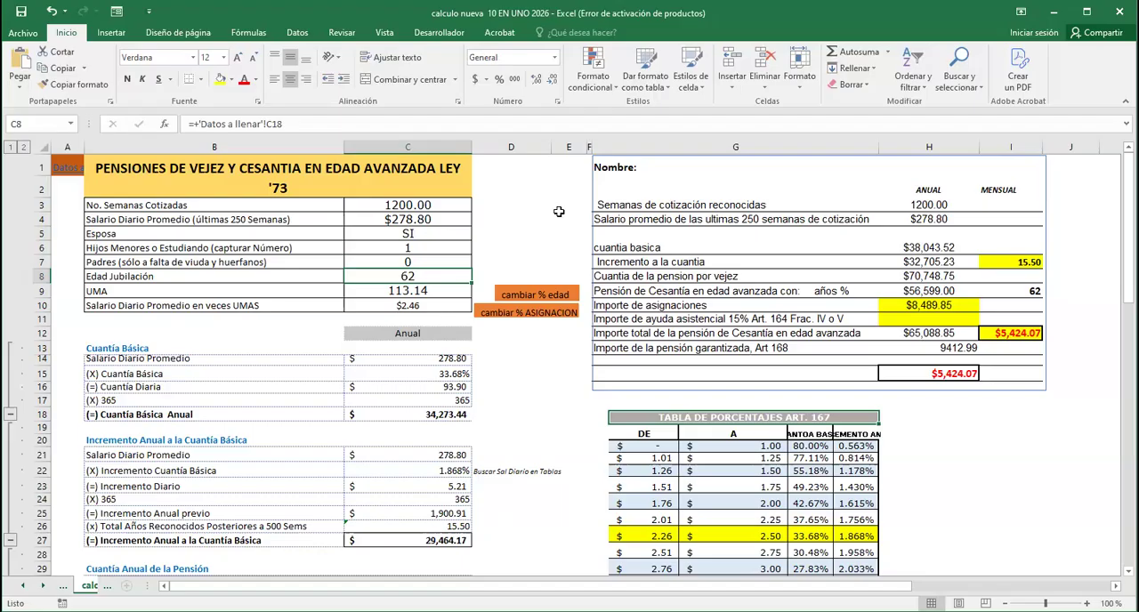
# Examine the retirement age, UMA and salary in UMAs formulas, and the Article 167 percentage table on the Ley 73 calculation sheet
pyautogui.press('Return')
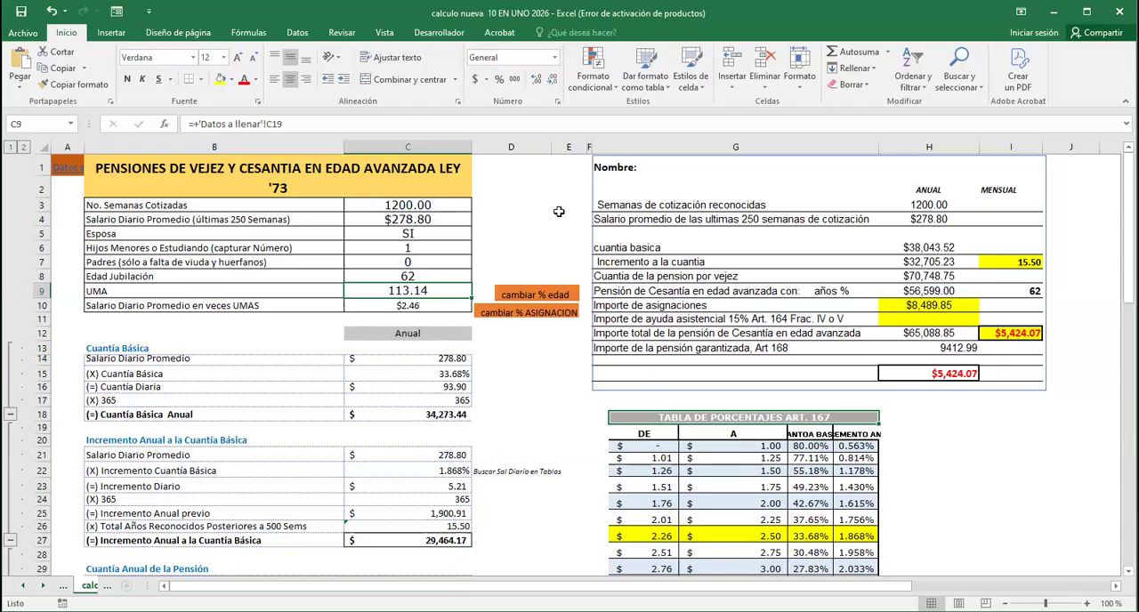
pyautogui.press('Down')
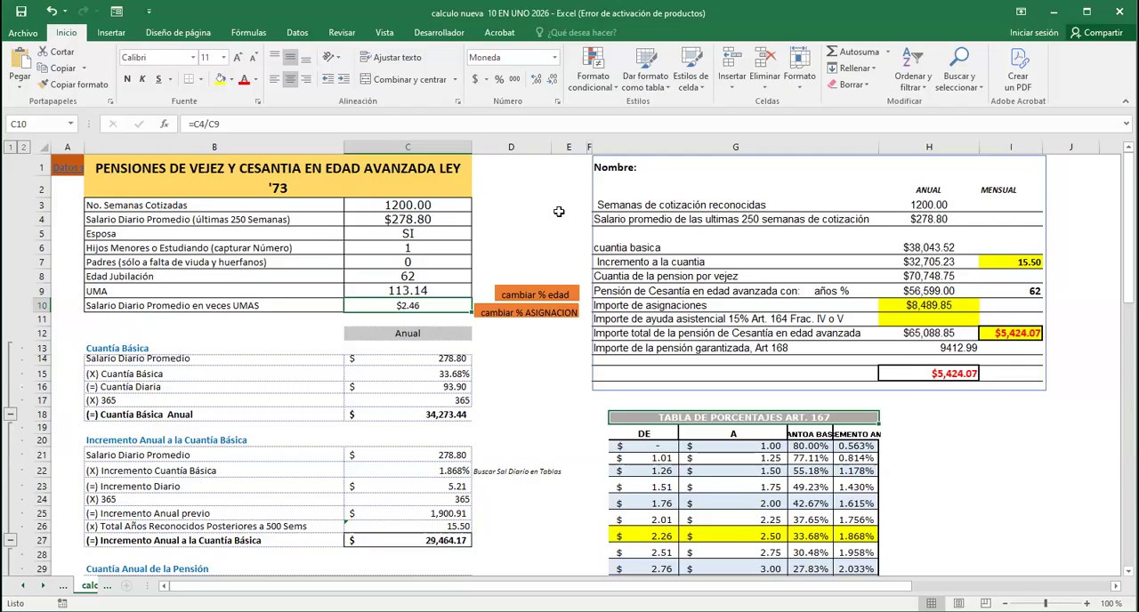
pyautogui.click(422, 206)
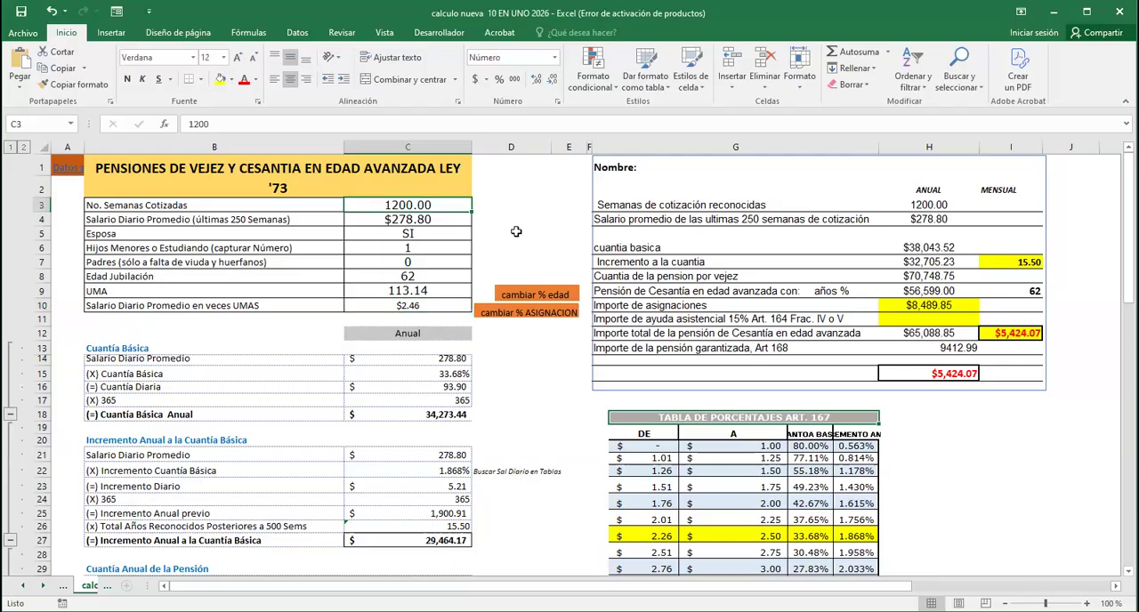
pyautogui.scroll(-1, 516, 231)
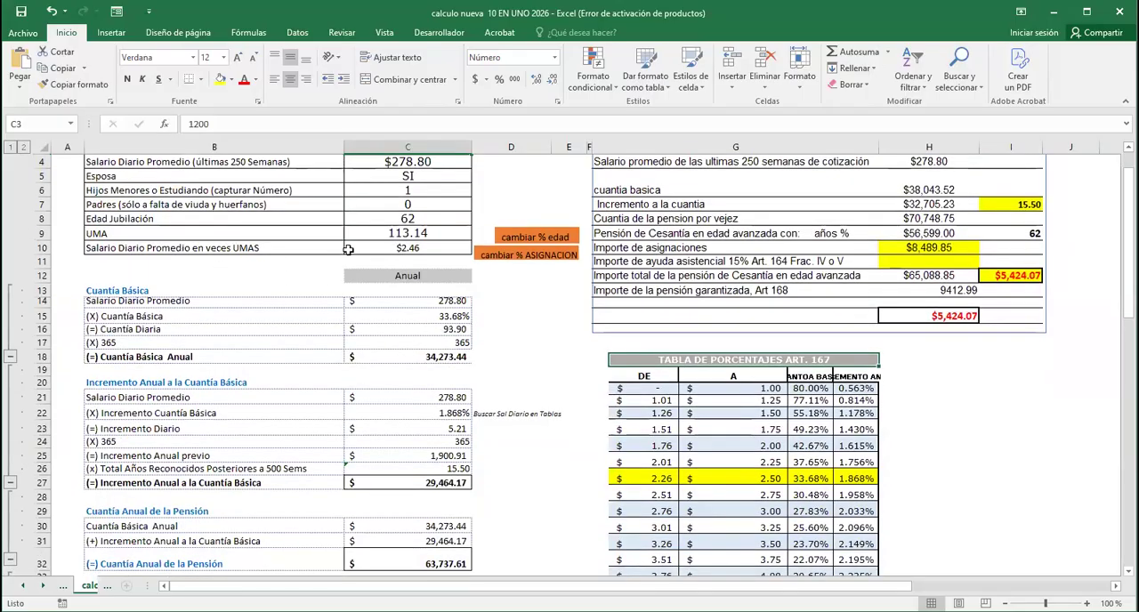
pyautogui.click(418, 250)
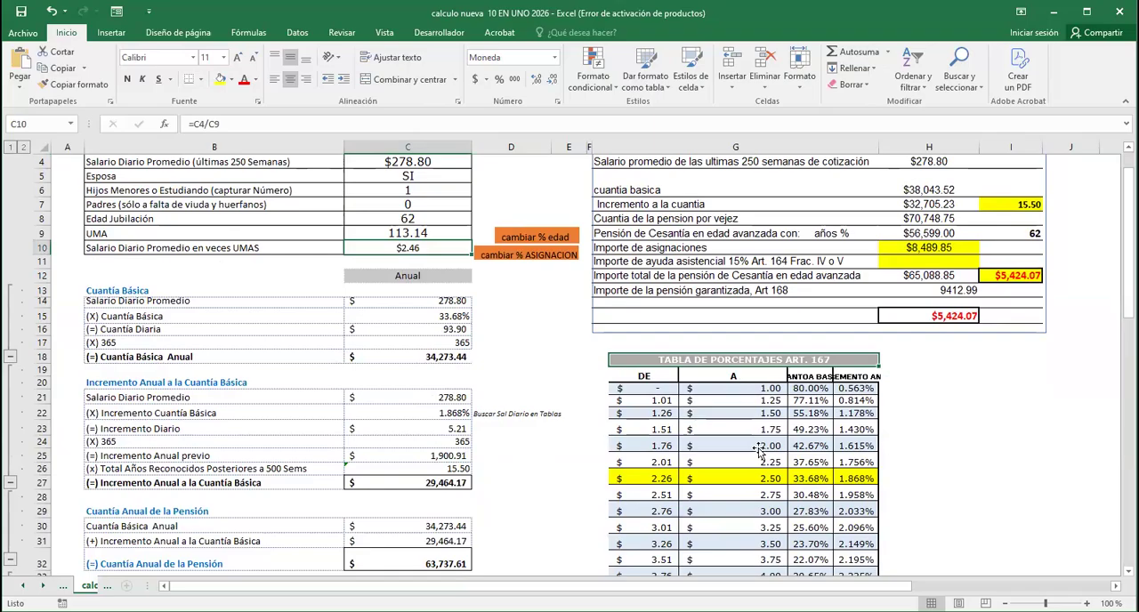
# Examine the Article 167 percentage table and the formulas of the Cuantía Básica and Incremento Anual a la Cuantía Básica sections
pyautogui.scroll(-1, 759, 453)
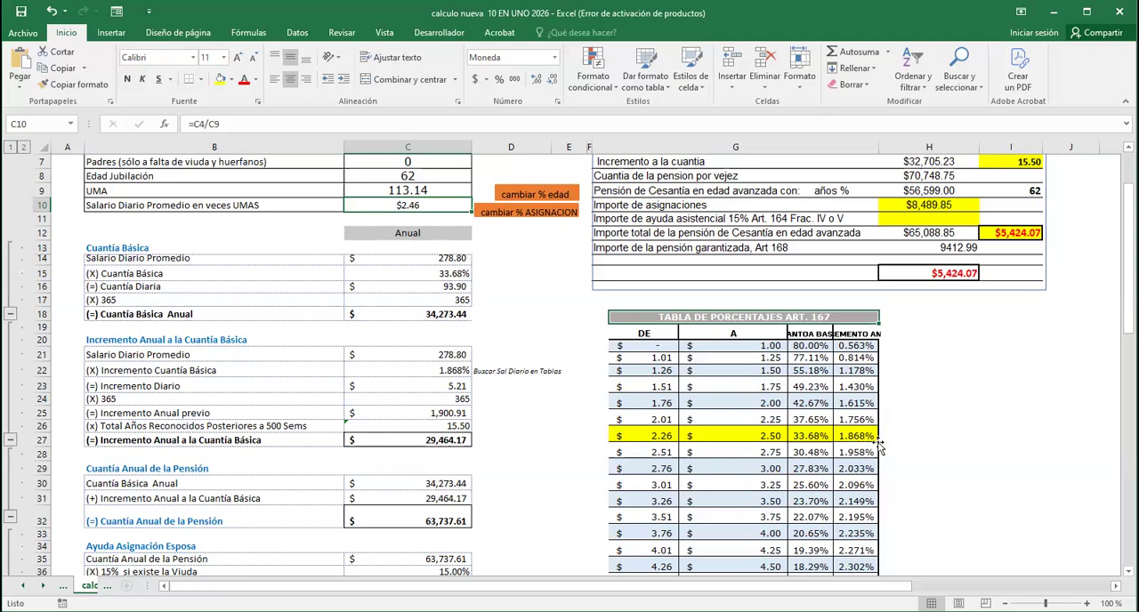
pyautogui.scroll(1, 545, 351)
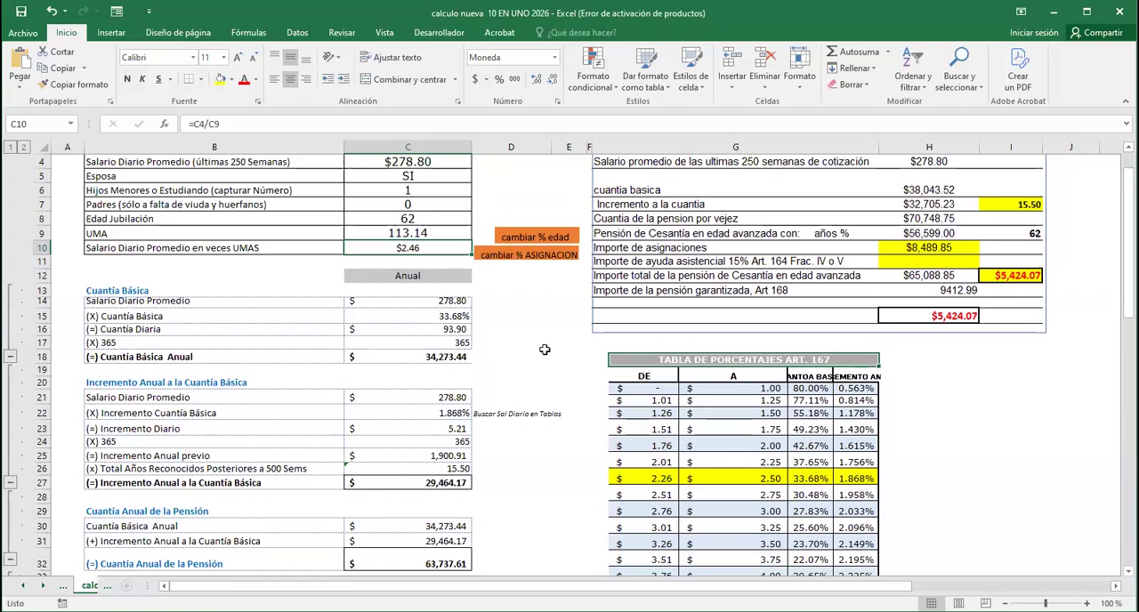
pyautogui.scroll(-1, 544, 350)
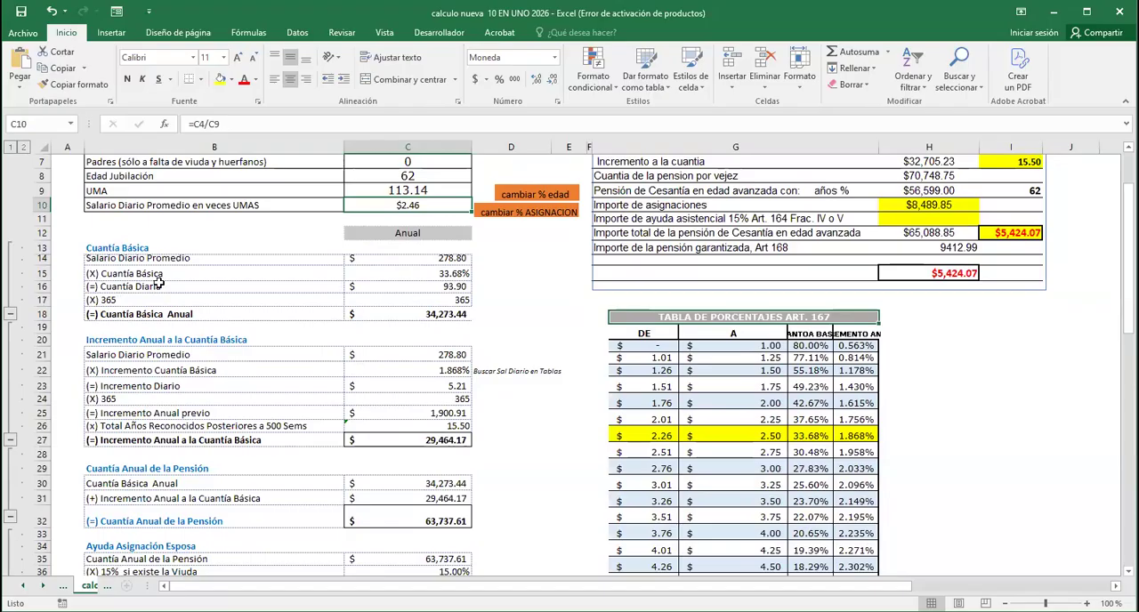
pyautogui.click(455, 315)
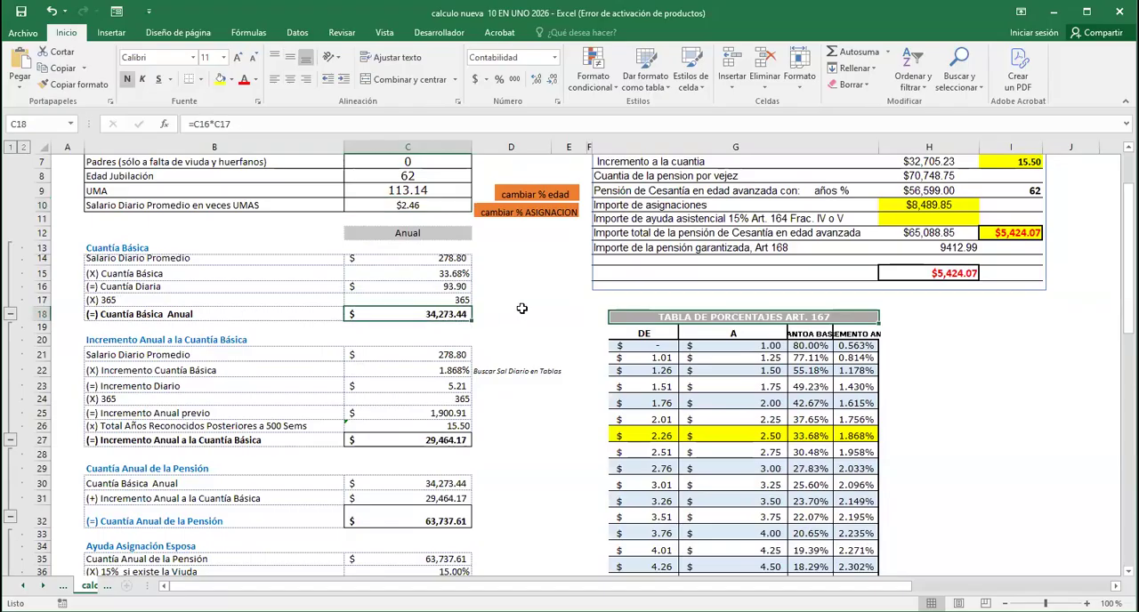
pyautogui.press('Down')
pyautogui.press('Down')
pyautogui.press('Down')
pyautogui.press('Down')
pyautogui.press('Down')
pyautogui.press('Down')
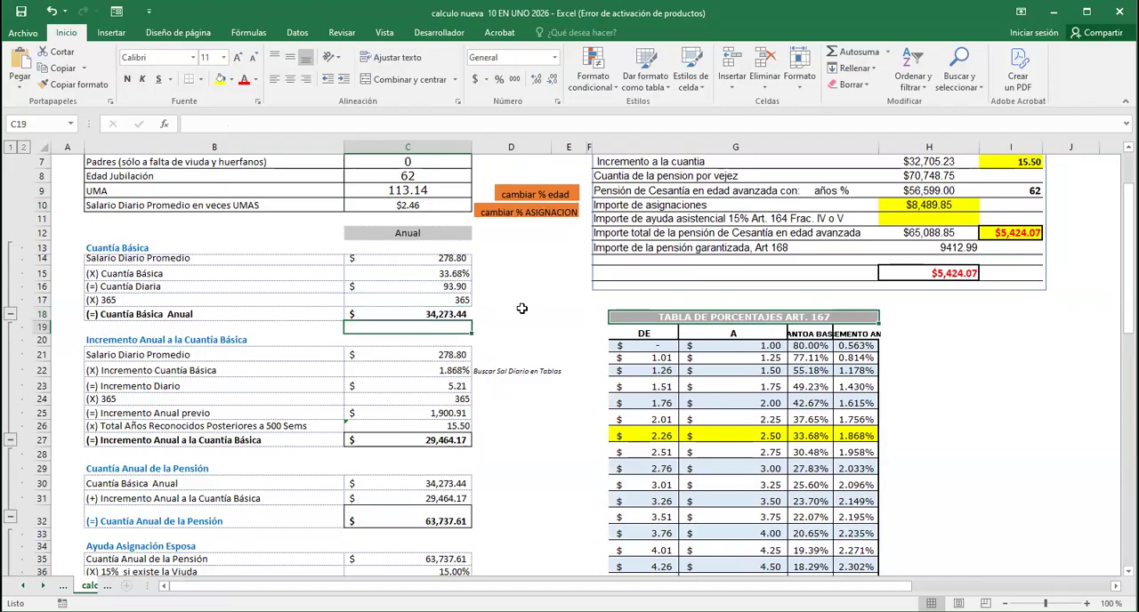
pyautogui.press('Down')
pyautogui.press('Down')
pyautogui.press('Down')
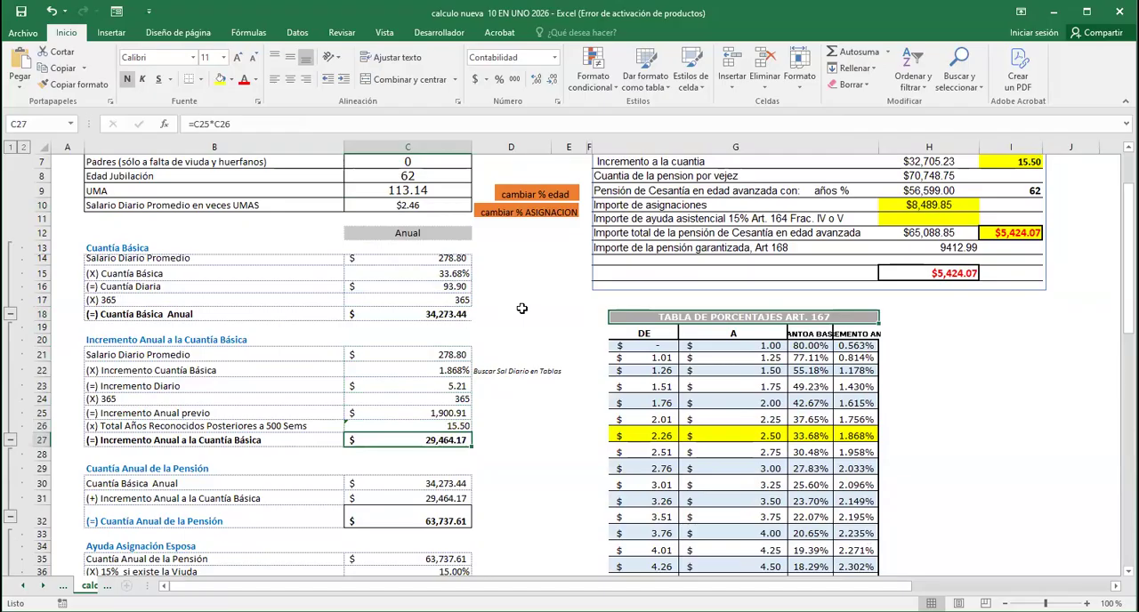
# Review the Cuantía Anual de la Pensión section and the Ayuda Asignación Esposa calculation down to its annual total formula
pyautogui.scroll(-5, 540, 438)
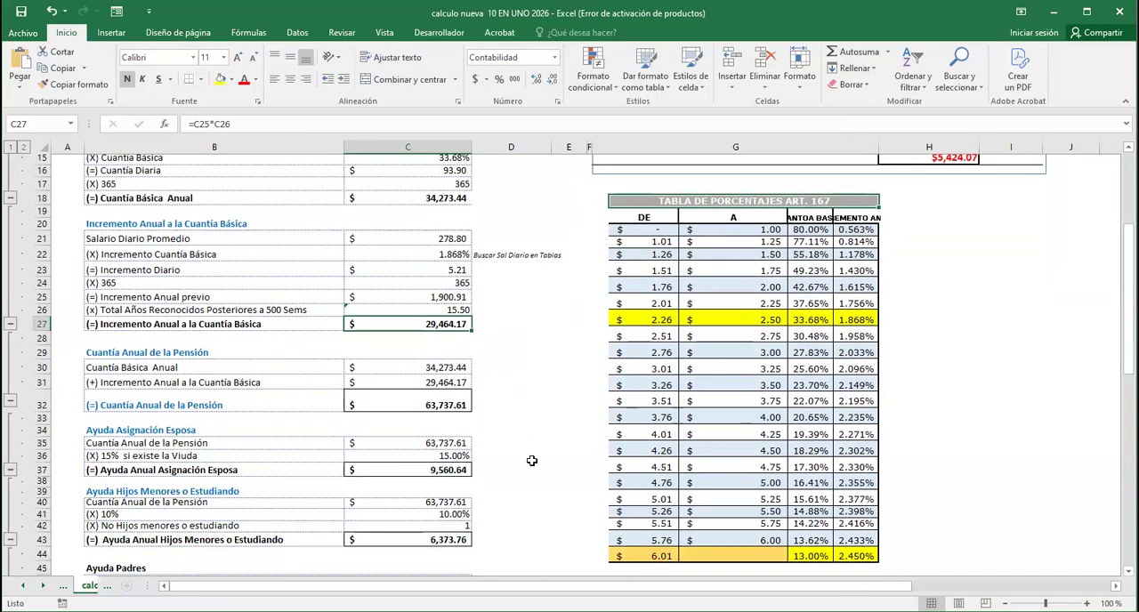
pyautogui.press('Down')
pyautogui.press('Down')
pyautogui.press('Down')
pyautogui.press('Down')
pyautogui.press('Down')
pyautogui.press('Down')
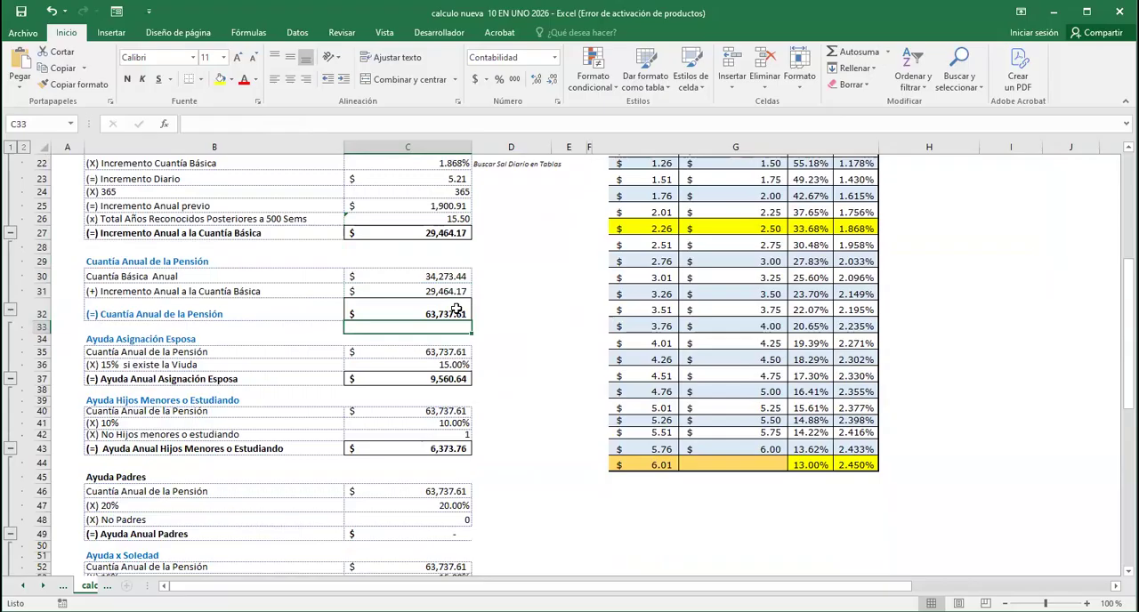
pyautogui.press('Down')
pyautogui.press('Down')
pyautogui.press('Down')
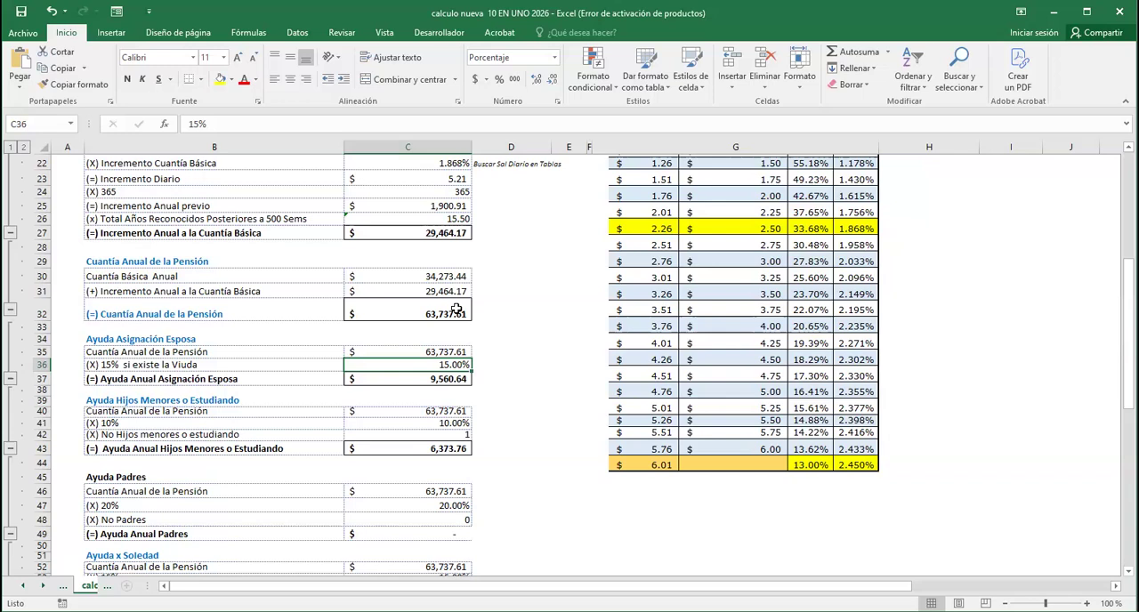
pyautogui.press('Down')
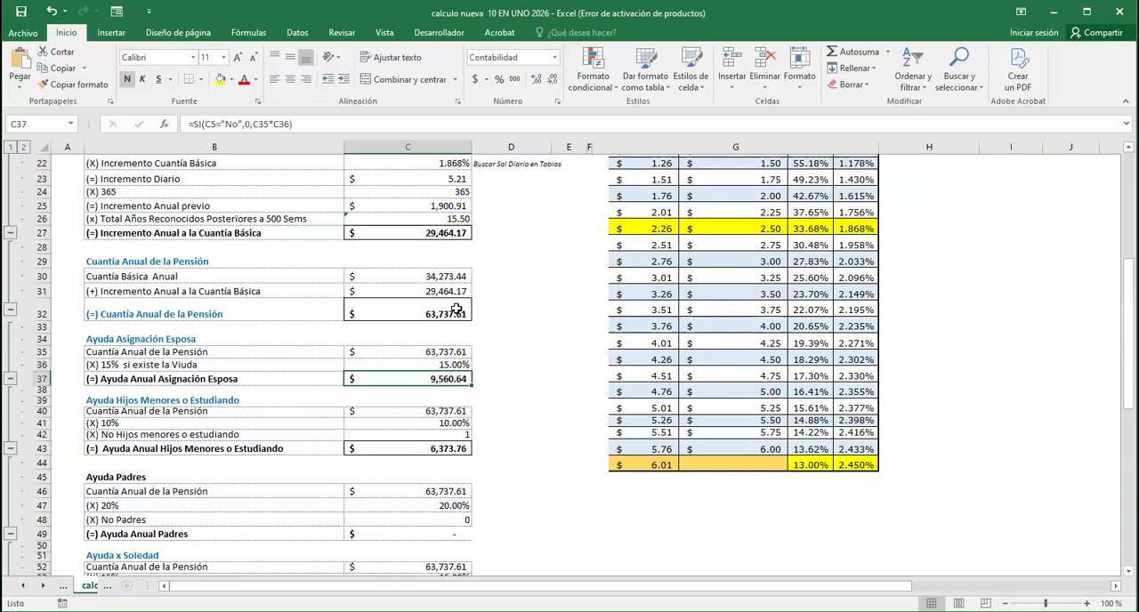
# Review the Ayuda Hijos Menores o Estudiando calculation, from its percentage to its annual total
pyautogui.press('Down')
pyautogui.press('Down')
pyautogui.press('Down')
pyautogui.press('Down')
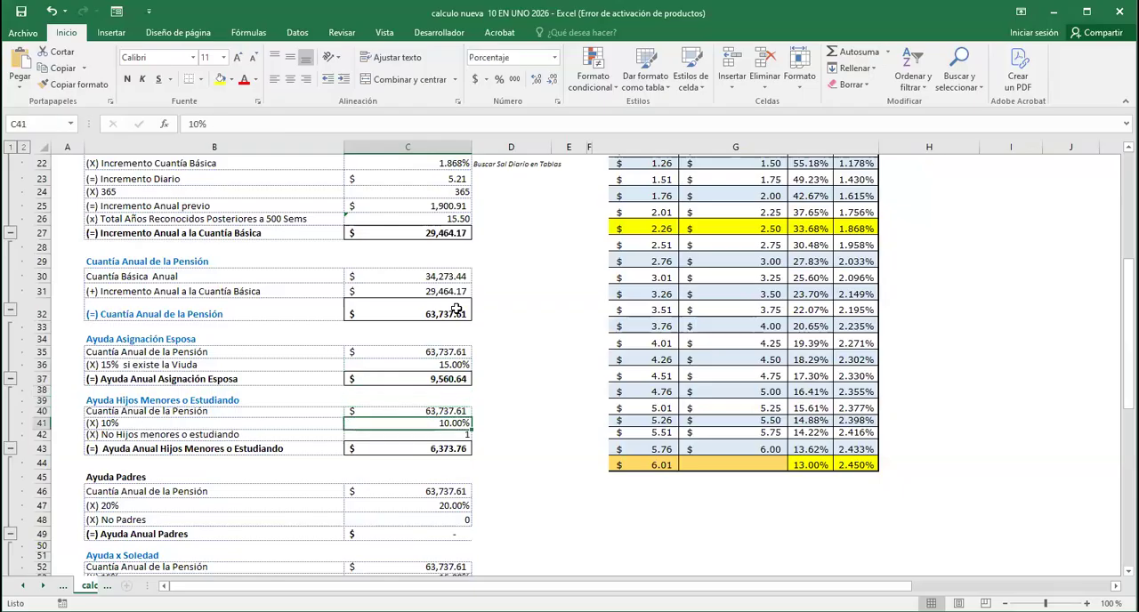
pyautogui.scroll(-2, 568, 423)
pyautogui.scroll(-1, 567, 423)
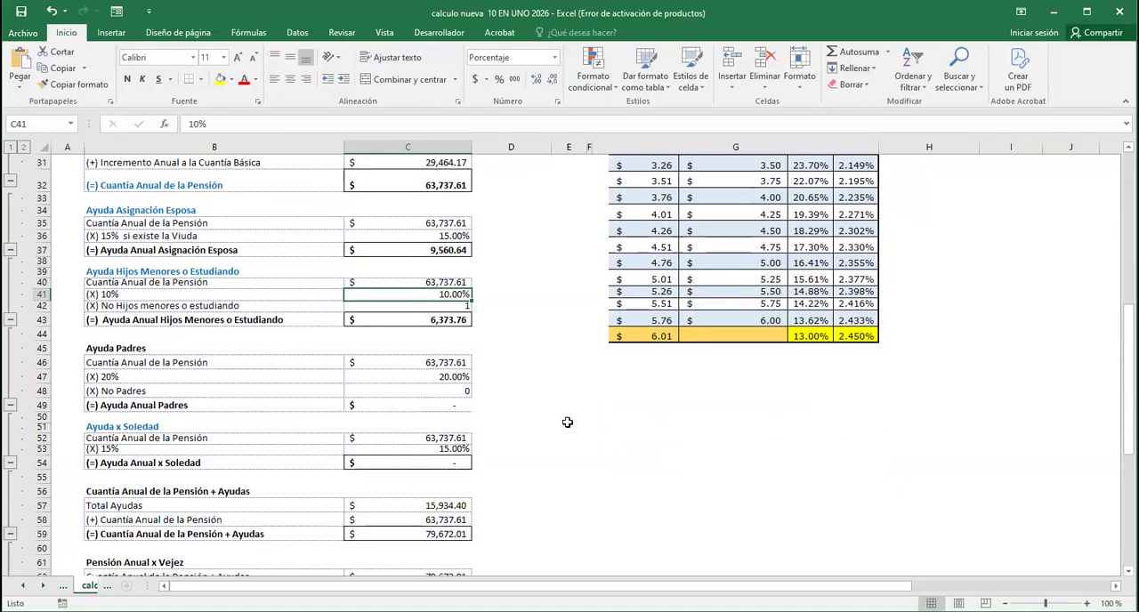
pyautogui.press('Down')
pyautogui.press('Down')
pyautogui.press('Down')
pyautogui.press('Down')
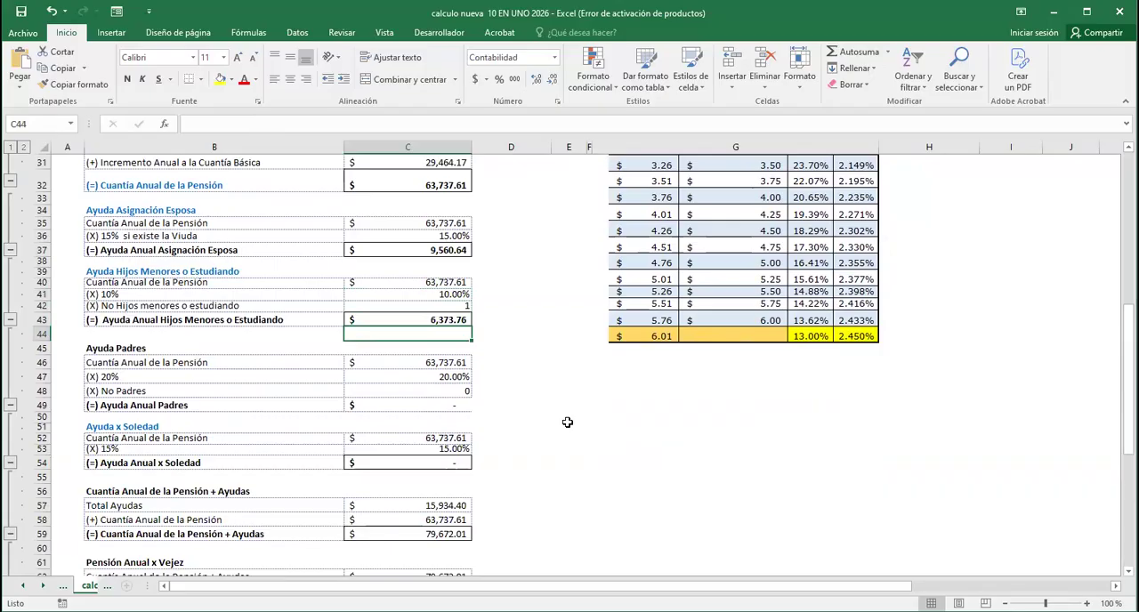
# Inspect the percentages and conditional total formulas in the Ayuda Padres and Ayuda x Soledad sections
pyautogui.press('Down')
pyautogui.press('Down')
pyautogui.press('Down')
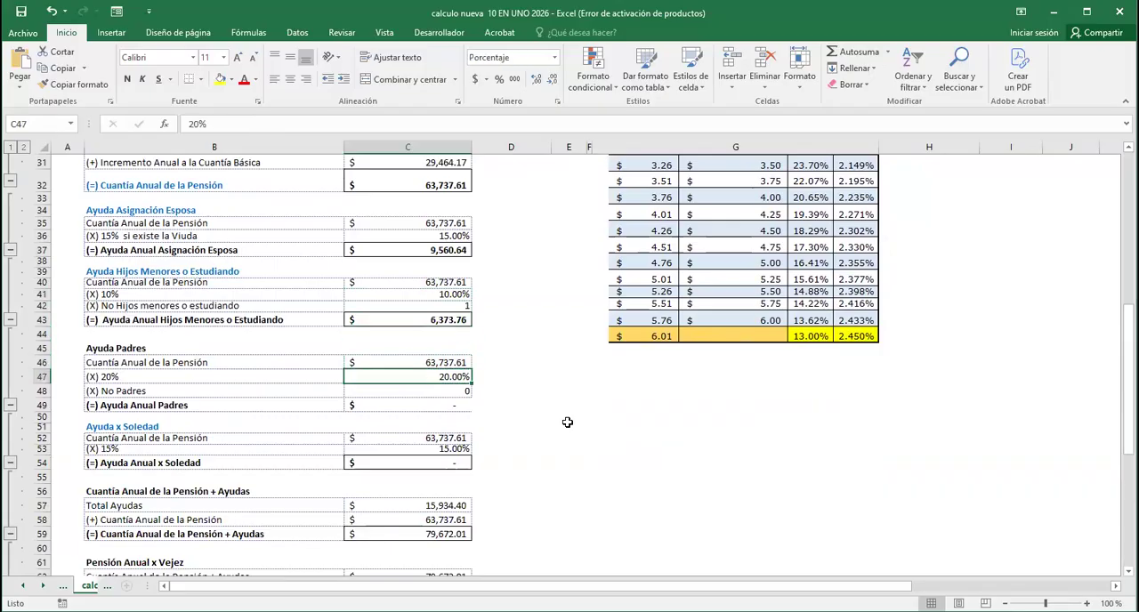
pyautogui.press('Down')
pyautogui.press('Down')
pyautogui.press('Down')
pyautogui.press('Down')
pyautogui.press('Down')
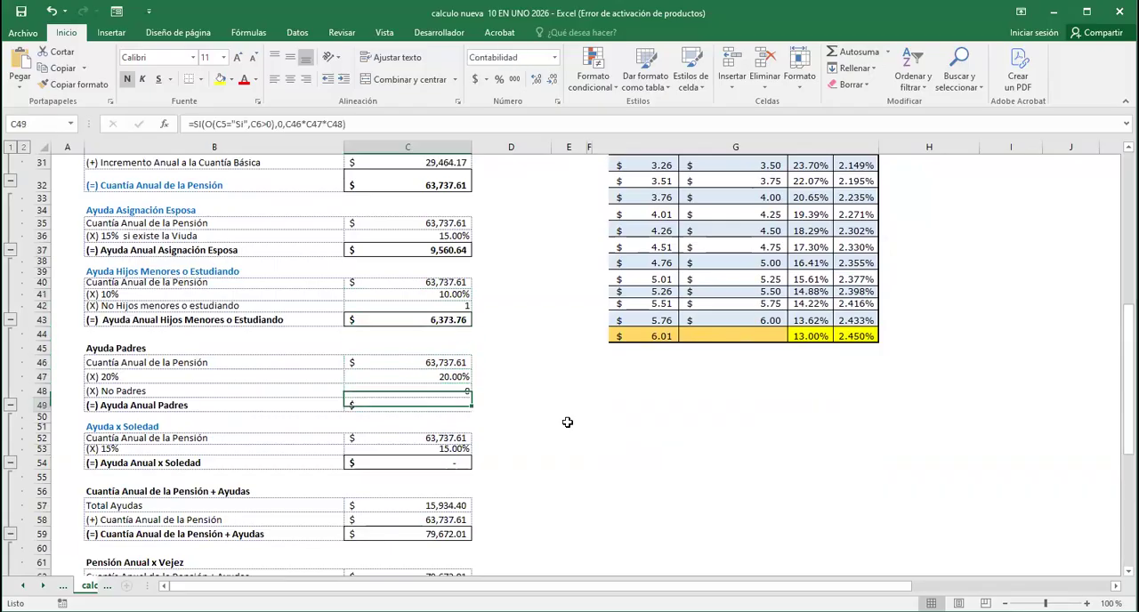
pyautogui.press('Down')
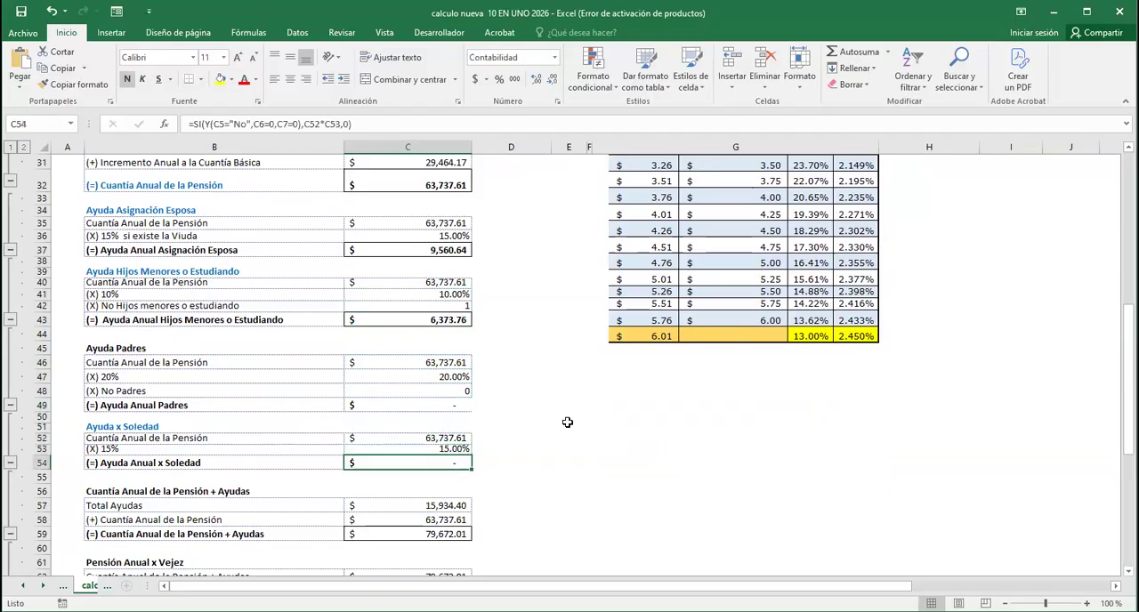
pyautogui.press('Up')
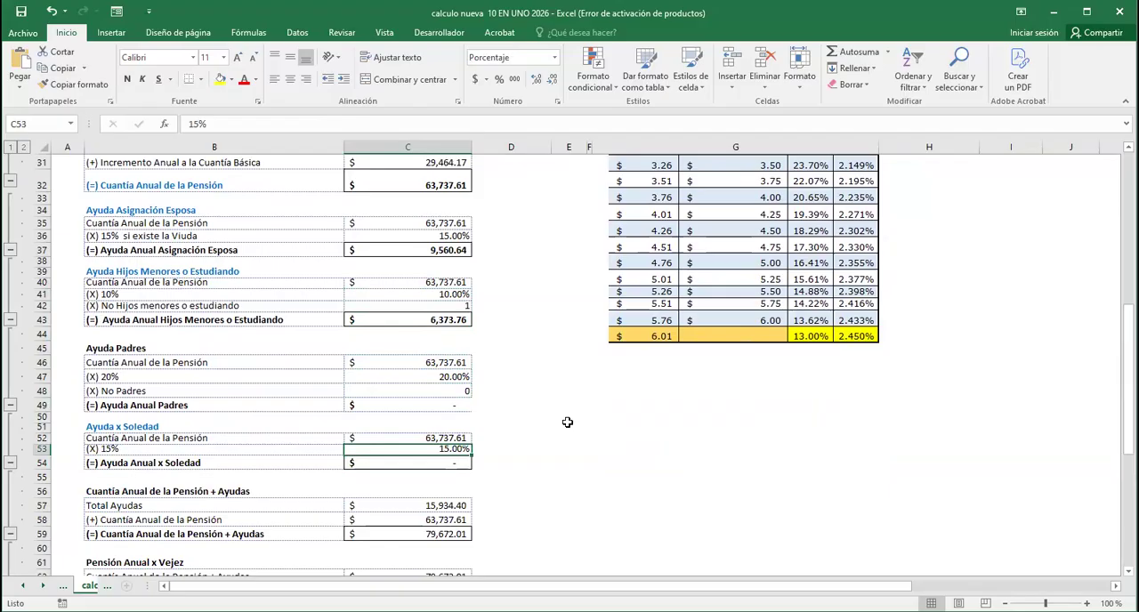
pyautogui.press('Down')
pyautogui.press('Down')
pyautogui.press('Down')
pyautogui.press('Down')
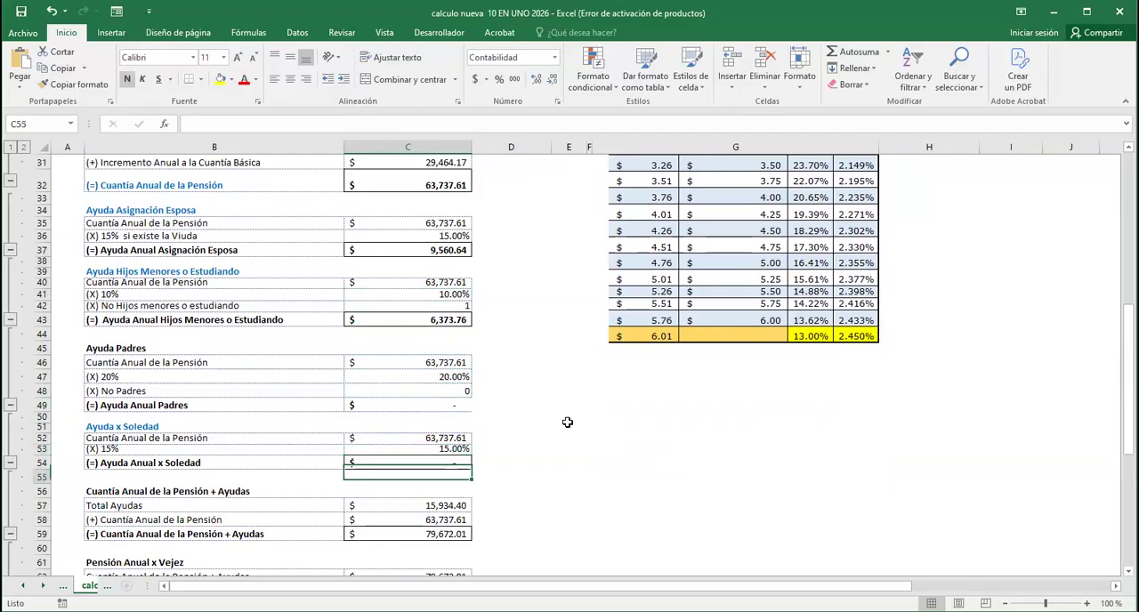
# Review the Cuantía Anual de la Pensión + Ayudas totals and the Pensión Anual x Vejez calculation with its Artículo Décimo increase
pyautogui.scroll(-3, 547, 450)
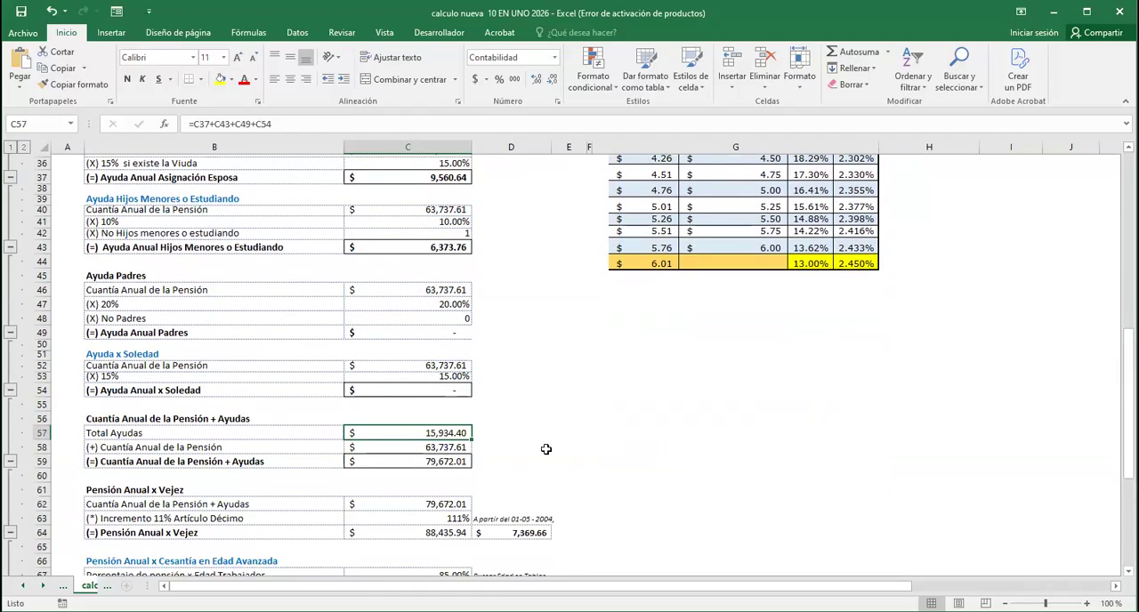
pyautogui.press('Down')
pyautogui.press('Down')
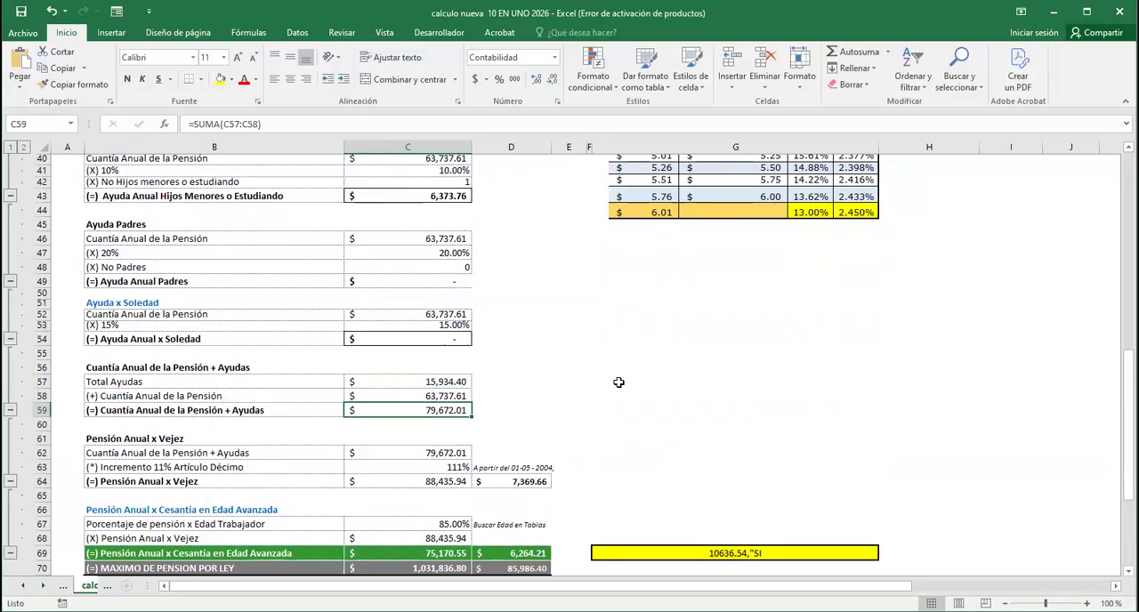
pyautogui.press('Down')
pyautogui.press('Down')
pyautogui.press('Down')
pyautogui.press('Down')
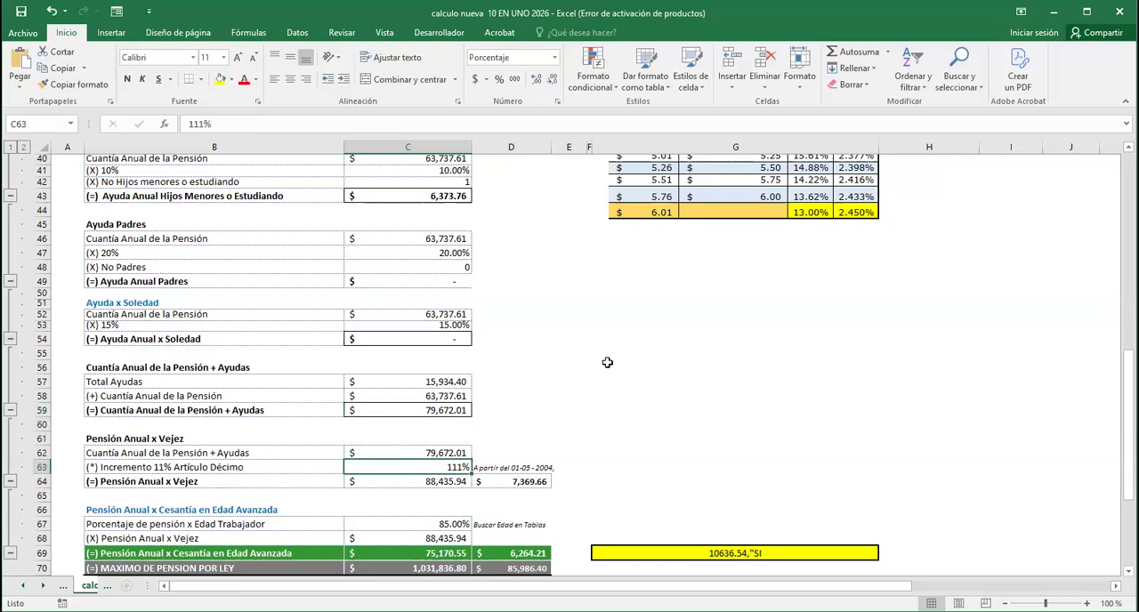
pyautogui.scroll(-2, 600, 361)
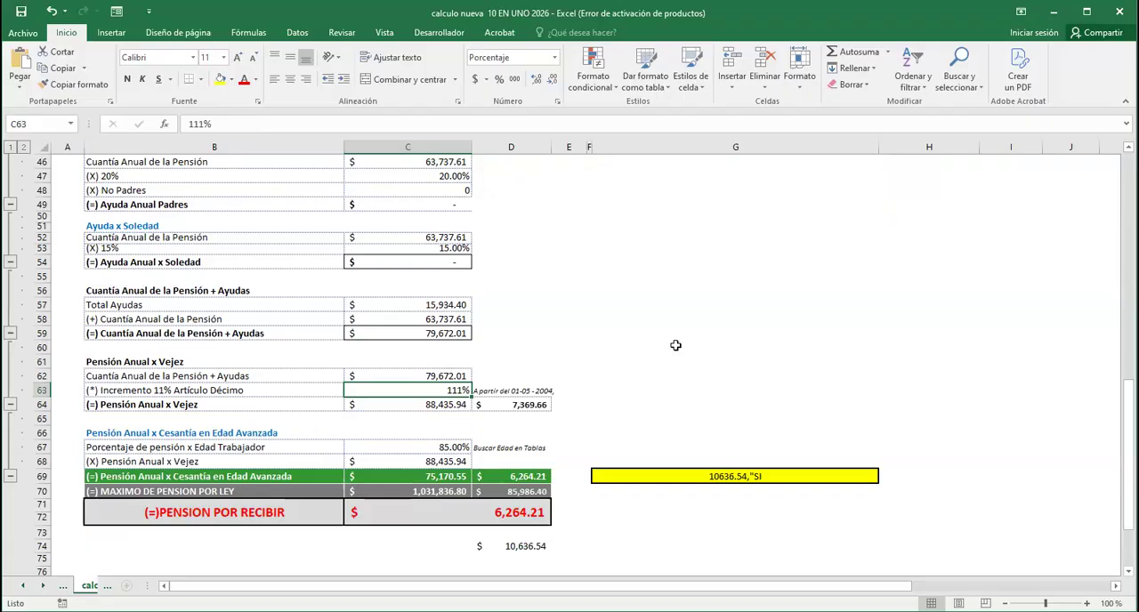
pyautogui.press('Down')
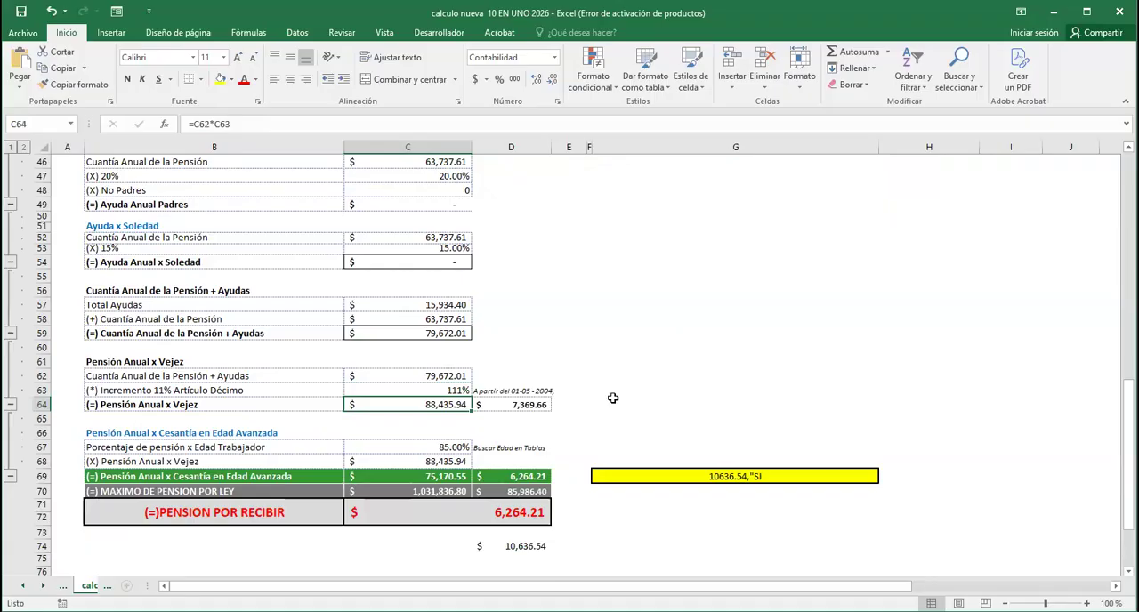
# Check the retirement age against the Pensión Anual x Cesantía en Edad Avanzada formulas, then inspect PENSION POR RECIBIR and the amount in D74
pyautogui.scroll(11, 605, 401)
pyautogui.scroll(4, 573, 358)
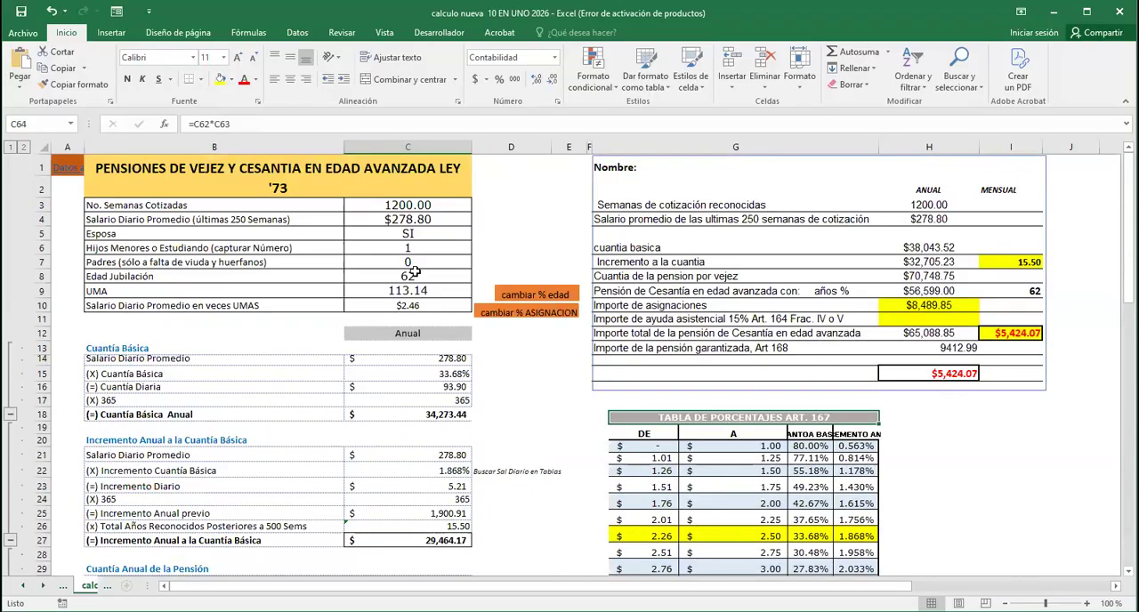
pyautogui.scroll(-13, 547, 384)
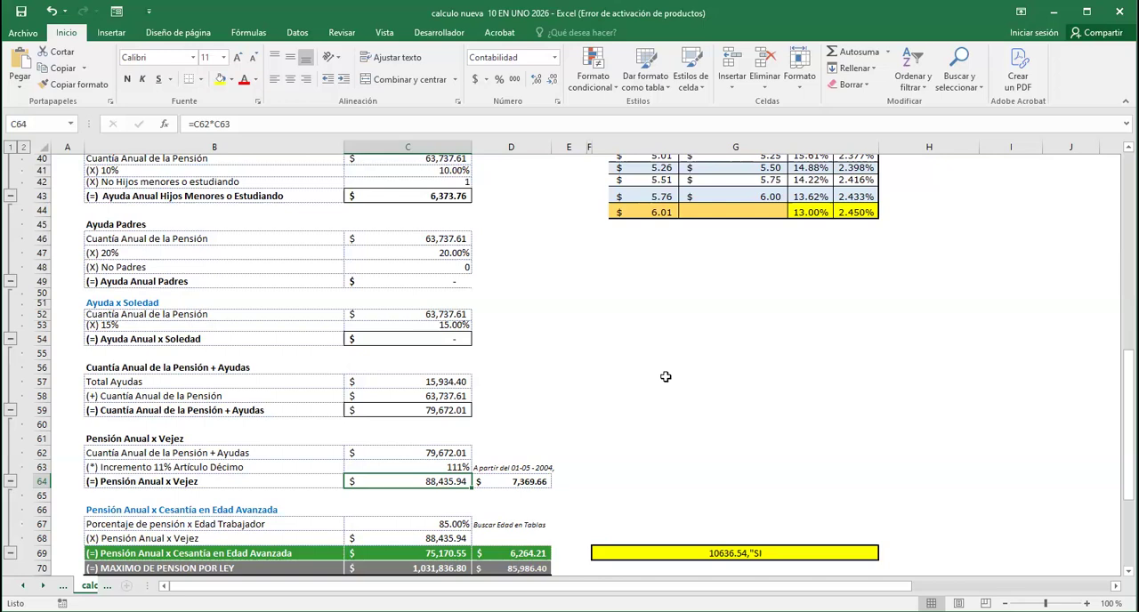
pyautogui.scroll(-5, 666, 376)
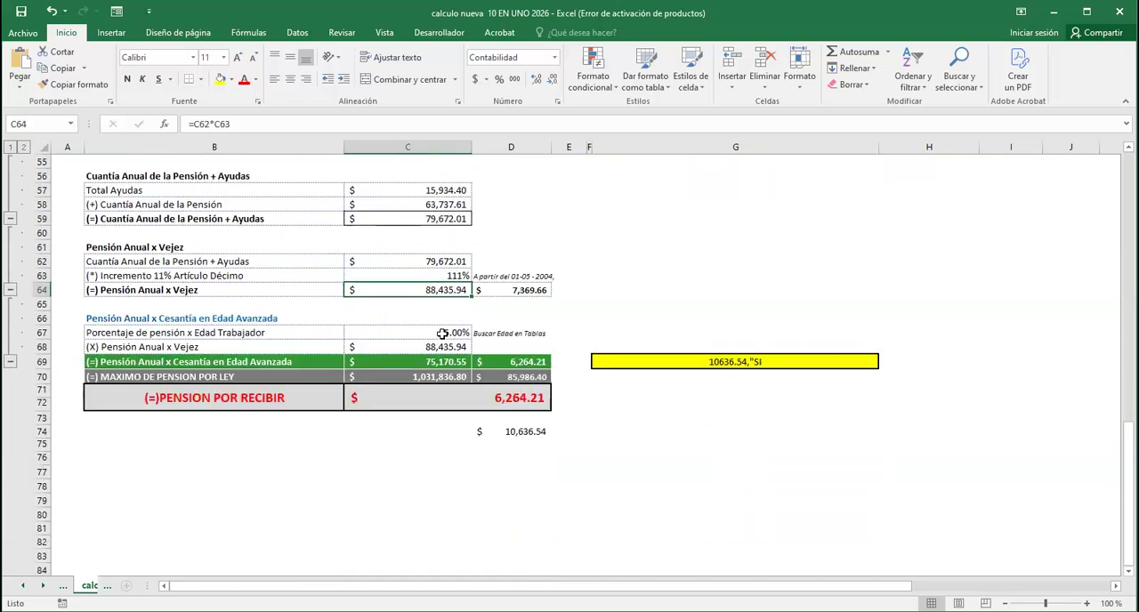
pyautogui.click(458, 334)
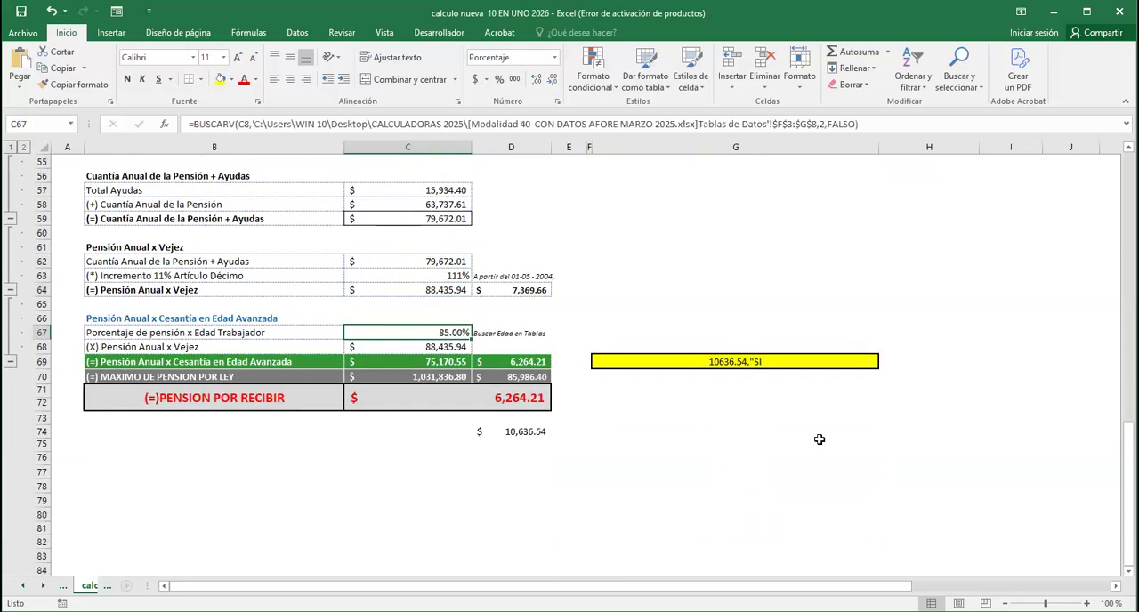
pyautogui.press('Down')
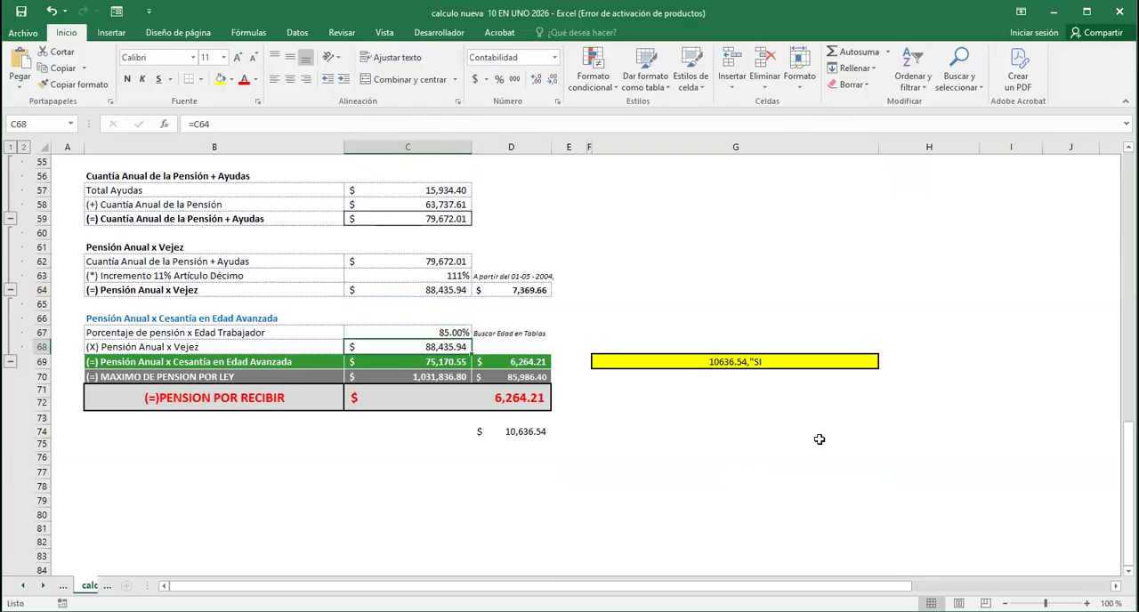
pyautogui.press('Down')
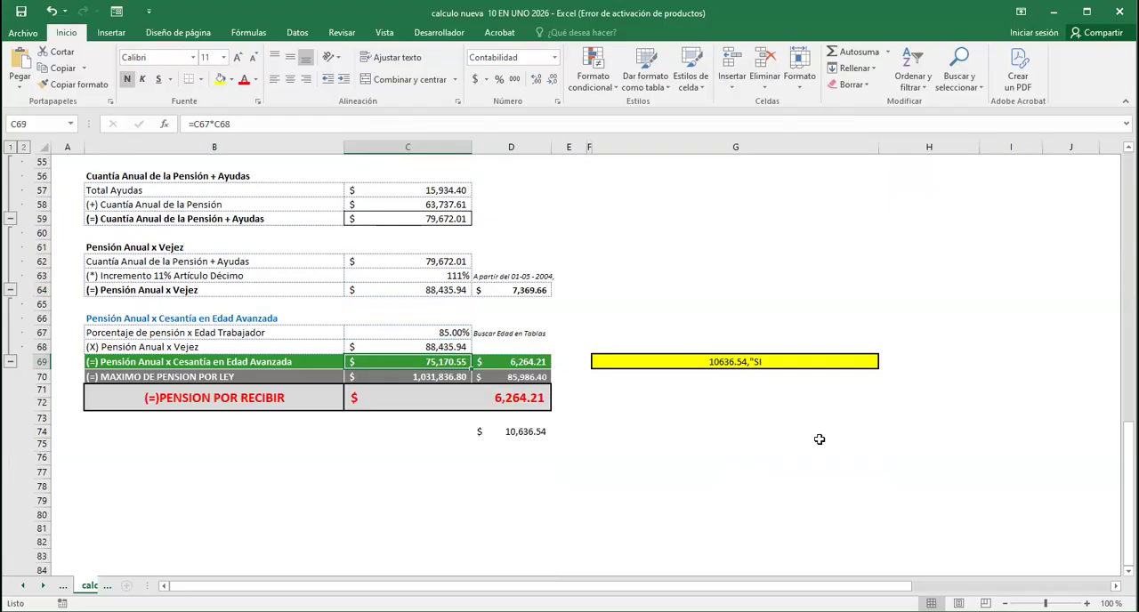
pyautogui.click(524, 401)
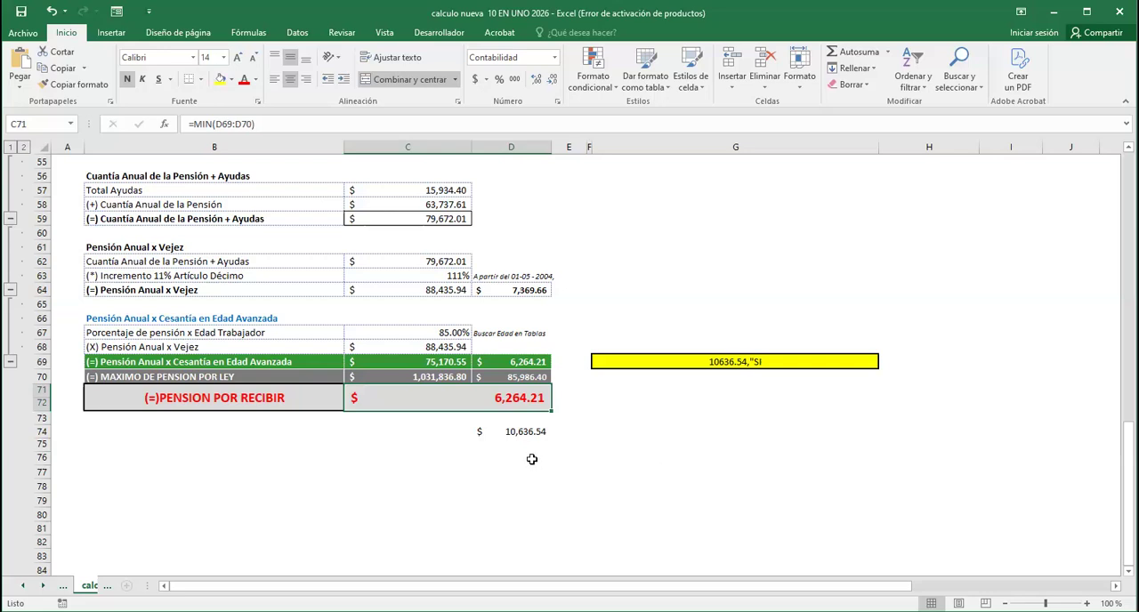
pyautogui.click(526, 433)
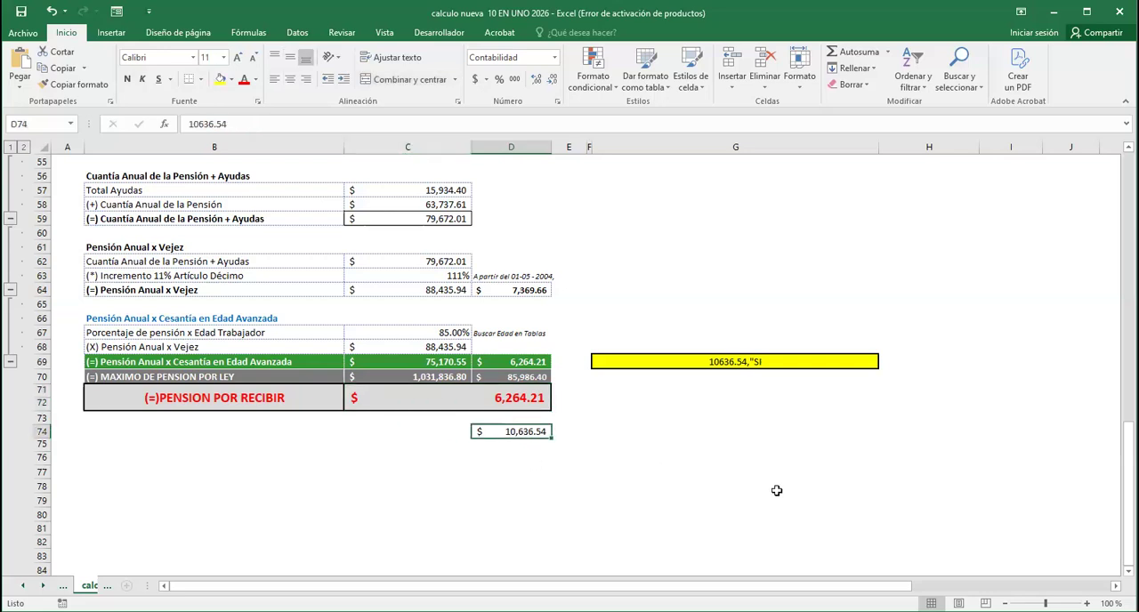
# Inspect the summary block's formulas for recognized weeks, average salary of the last 250 weeks and cuantia basica in H3, H4 and H6
pyautogui.scroll(18, 640, 529)
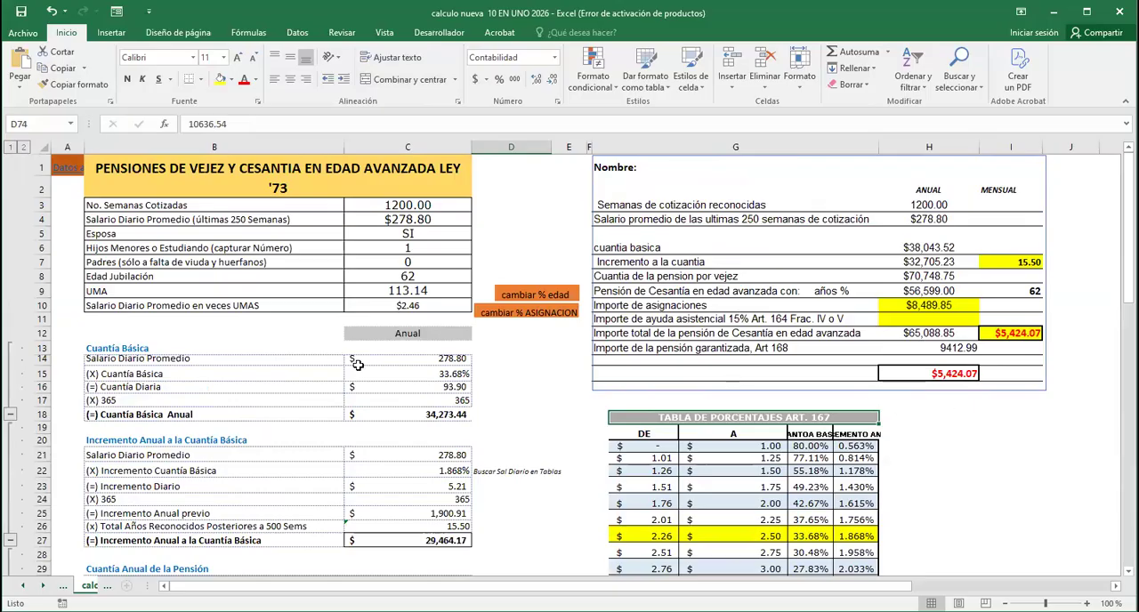
pyautogui.scroll(-4, 420, 294)
pyautogui.scroll(4, 495, 331)
pyautogui.click(927, 204)
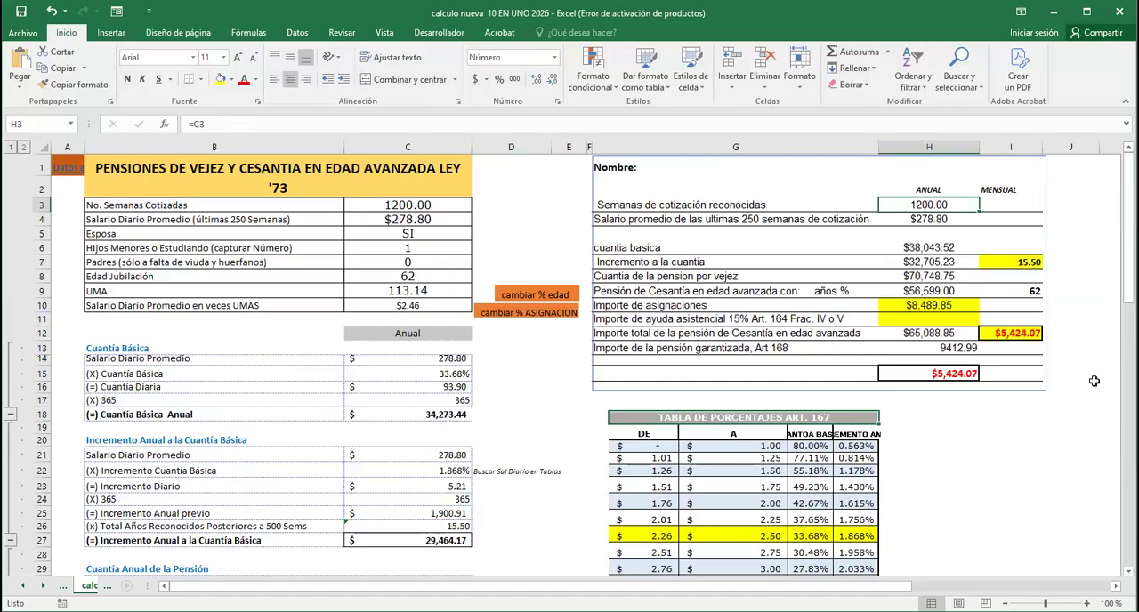
pyautogui.press('Down')
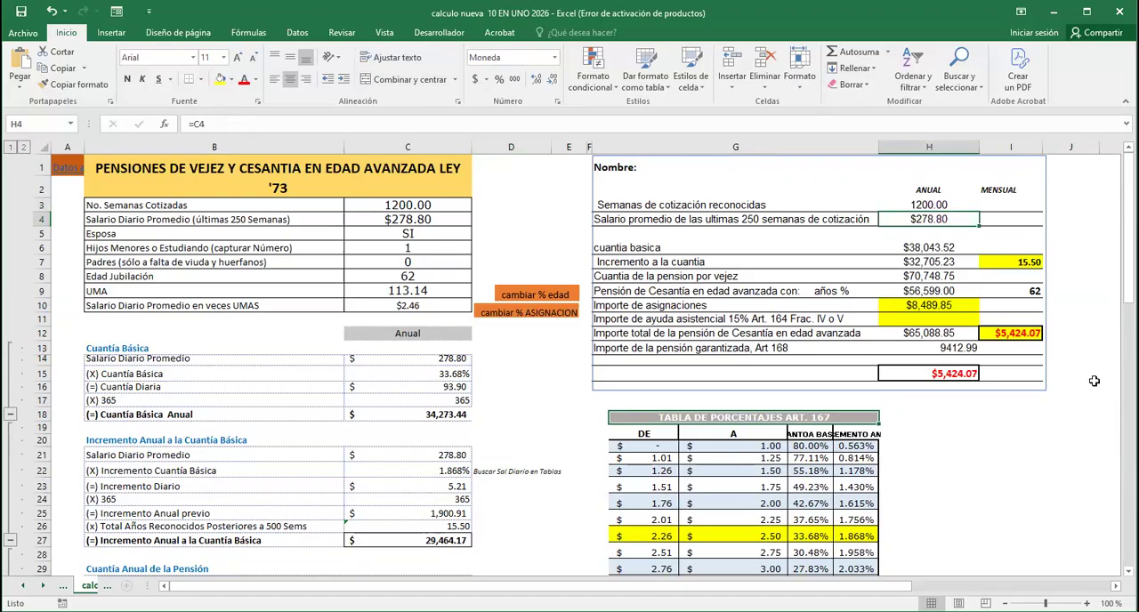
pyautogui.press('Down')
pyautogui.press('Down')
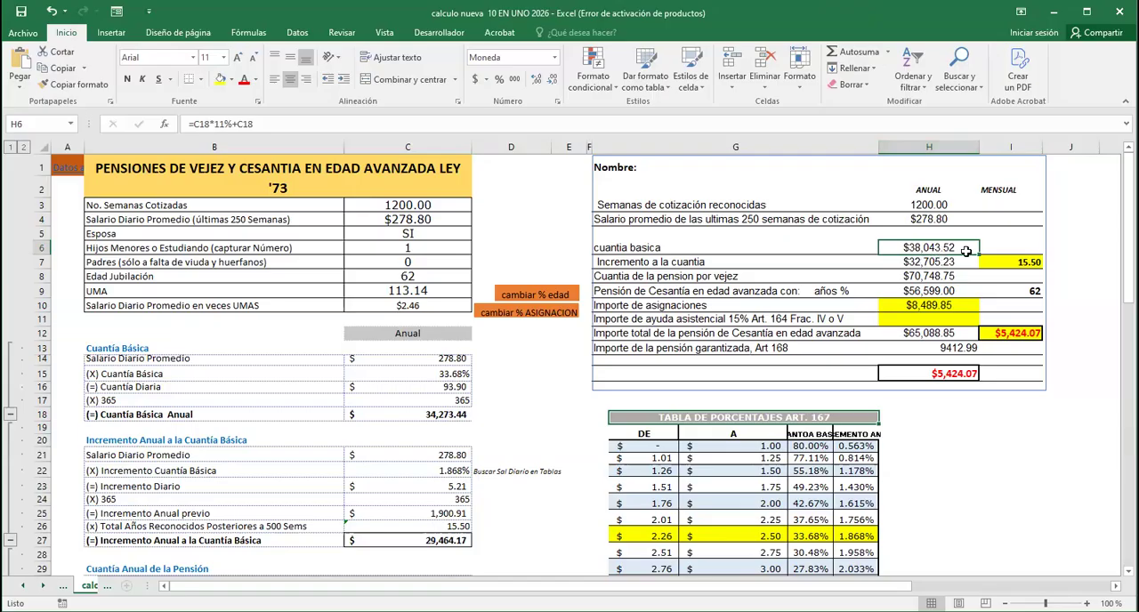
# Enter =C18*11%+C18 in D18 beside the Cuantía Básica Anual and compare it with the summary's cuantia basica formula in H6
pyautogui.click(455, 413)
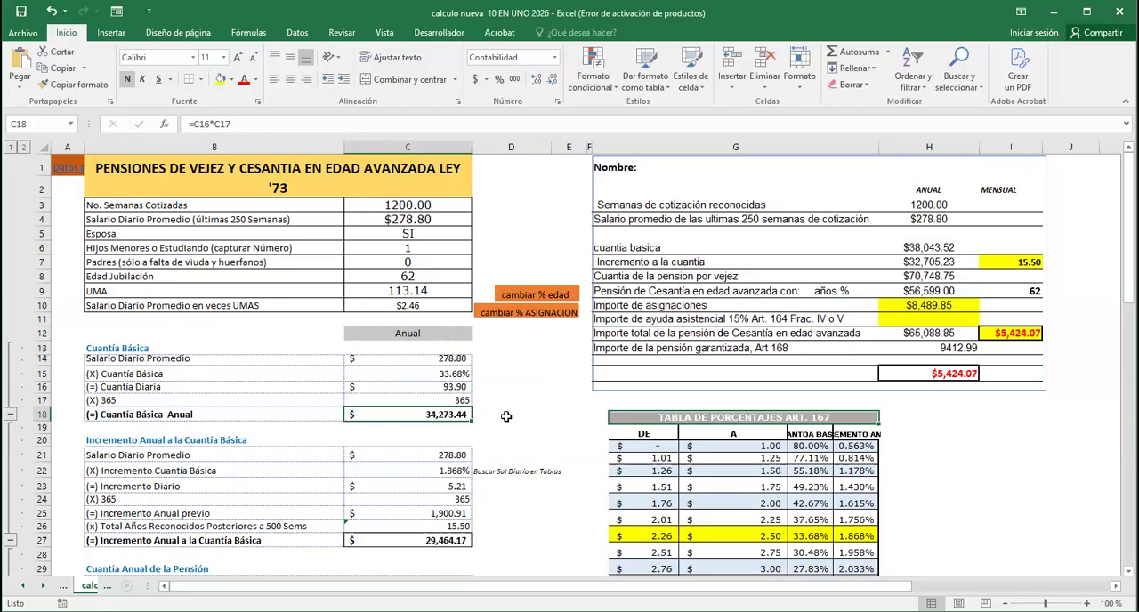
pyautogui.click(507, 415)
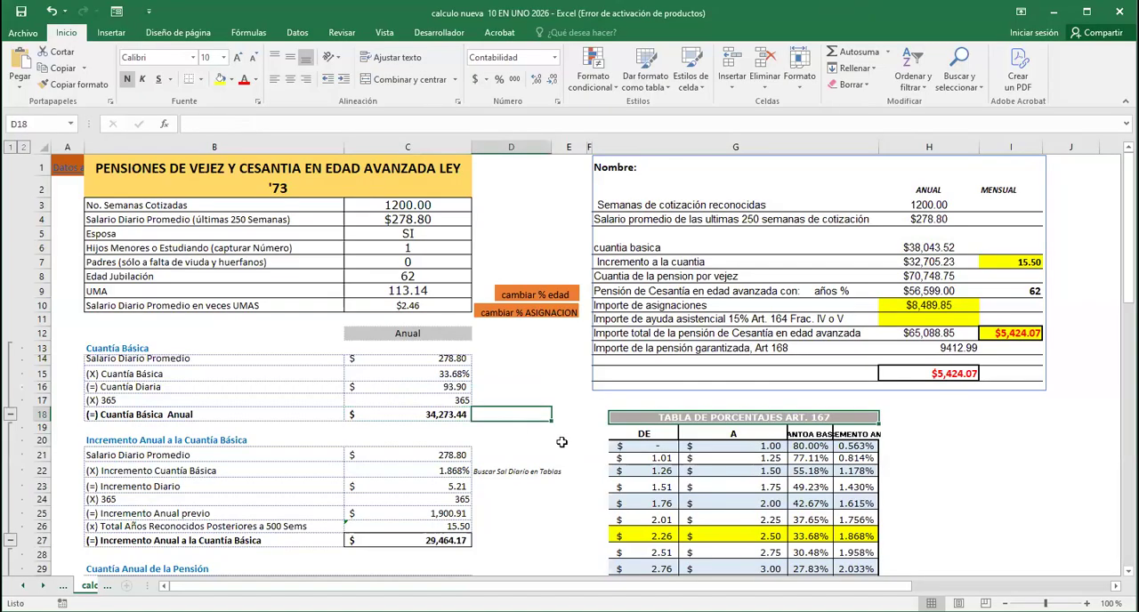
pyautogui.write('=')
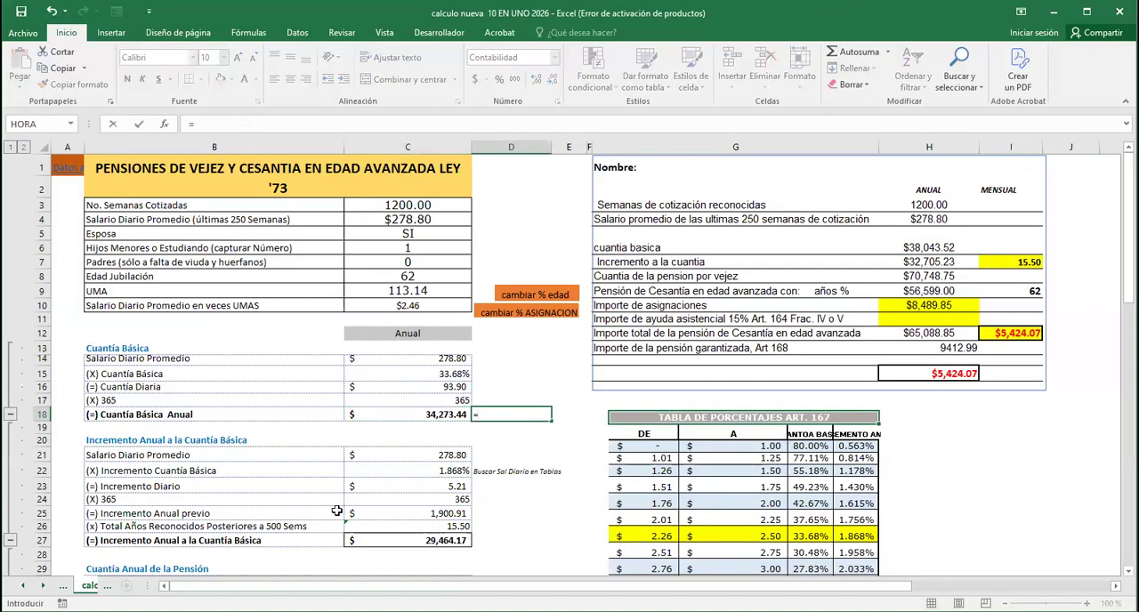
pyautogui.click(444, 416)
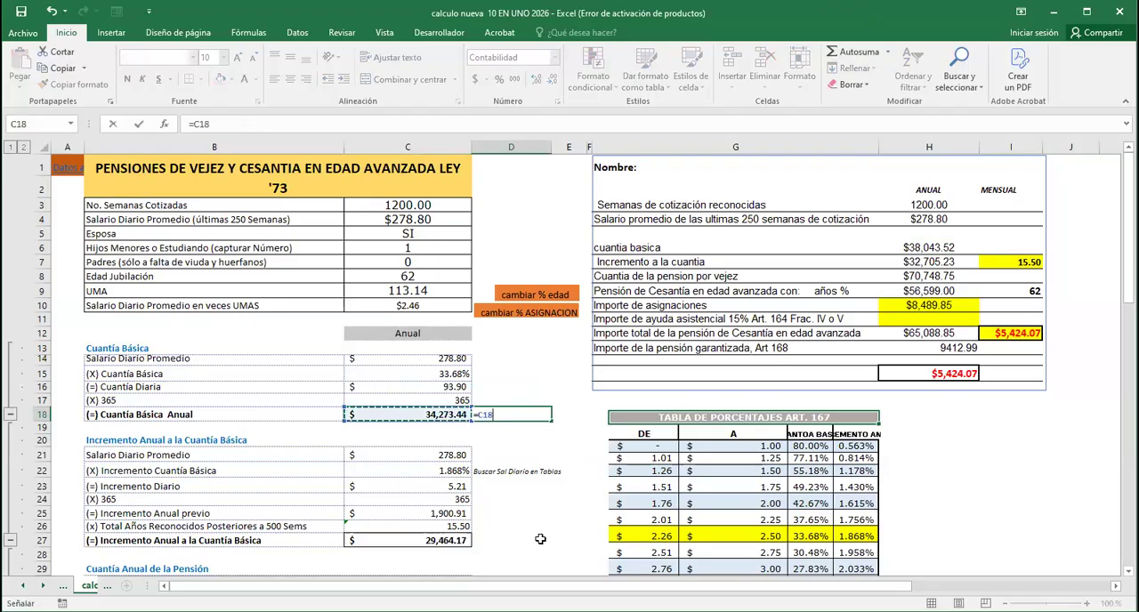
pyautogui.write('*')
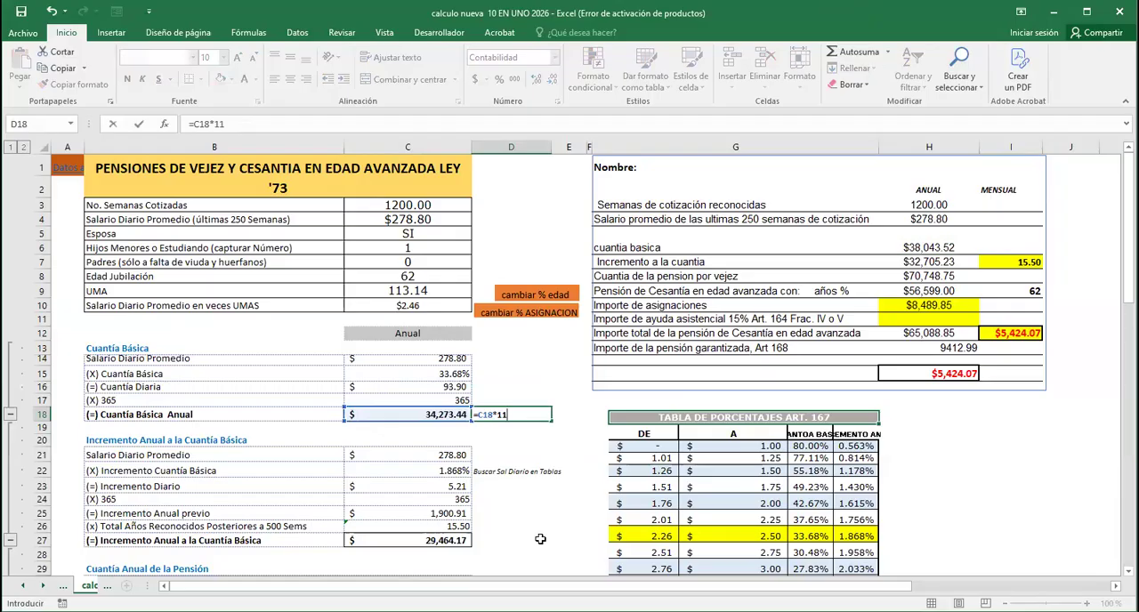
pyautogui.write('%+')
pyautogui.click(435, 413)
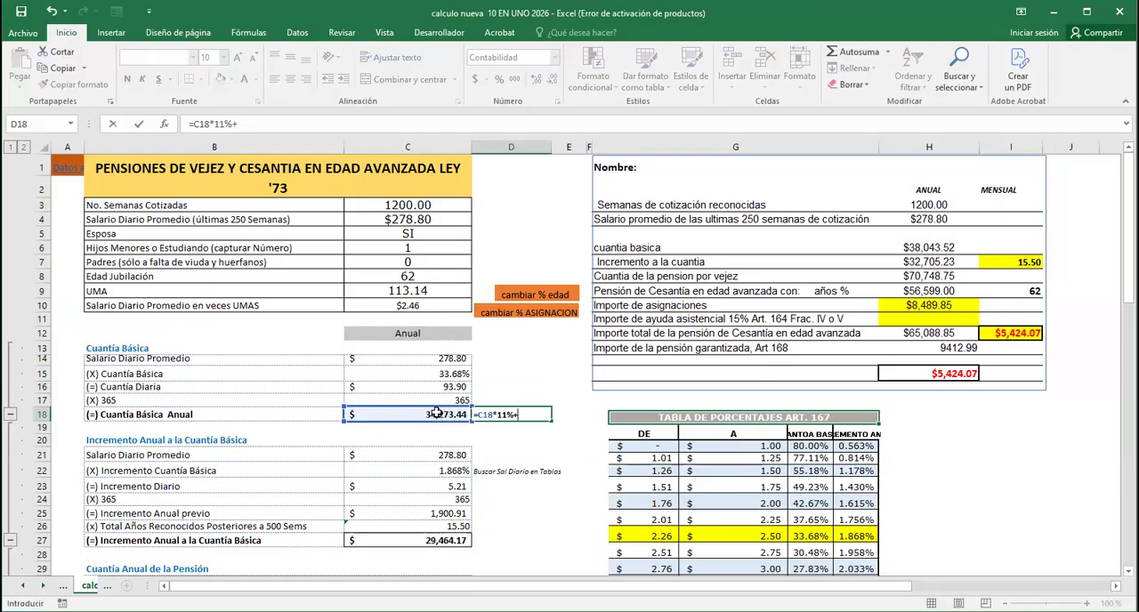
pyautogui.press('Return')
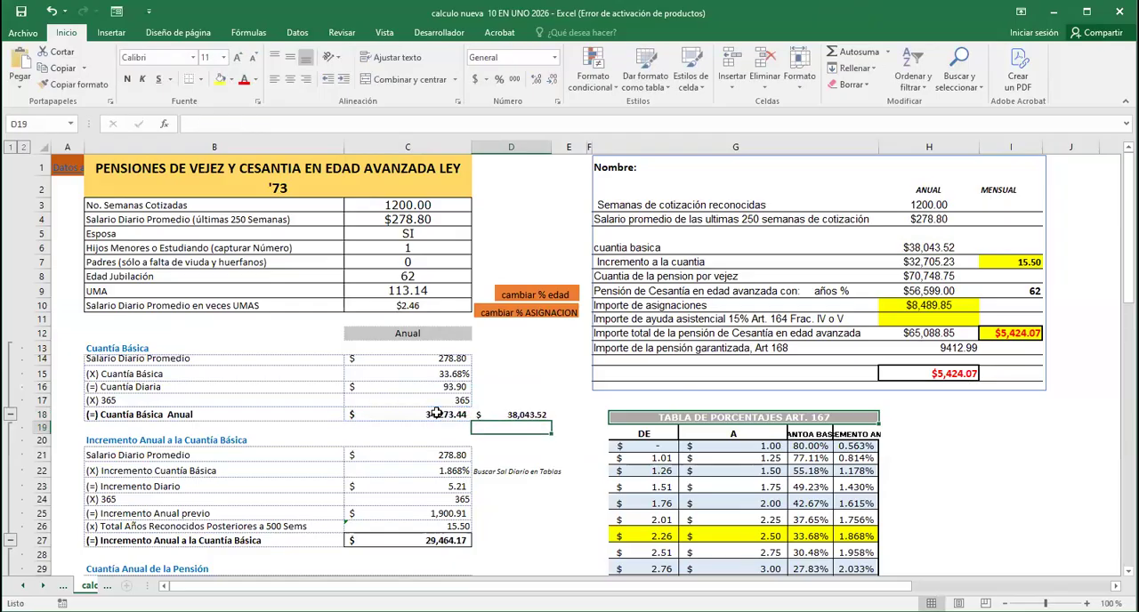
pyautogui.click(534, 414)
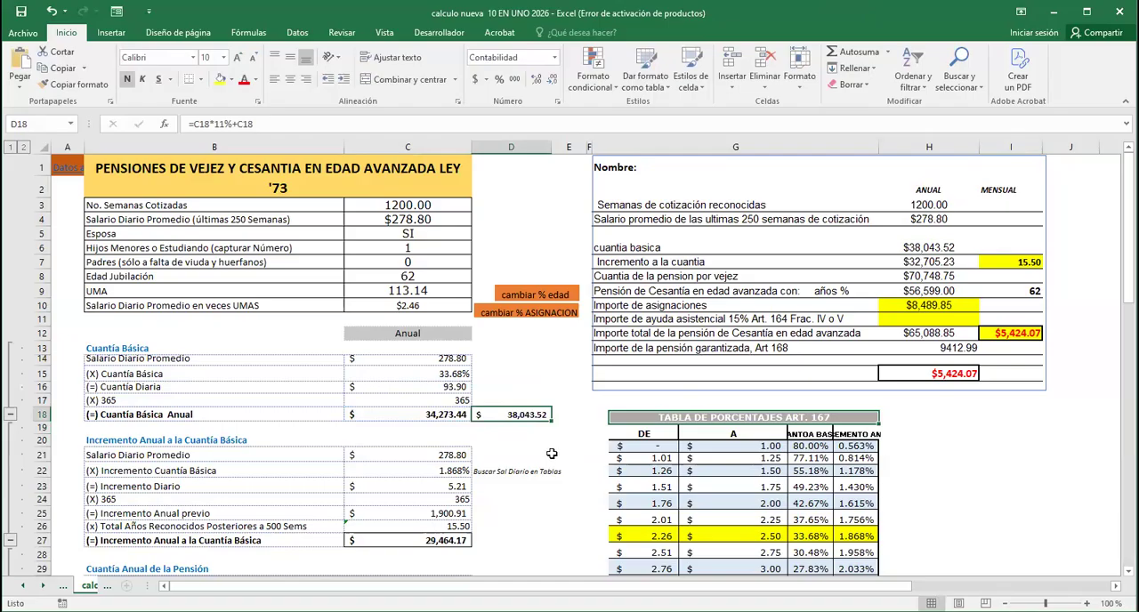
pyautogui.click(939, 249)
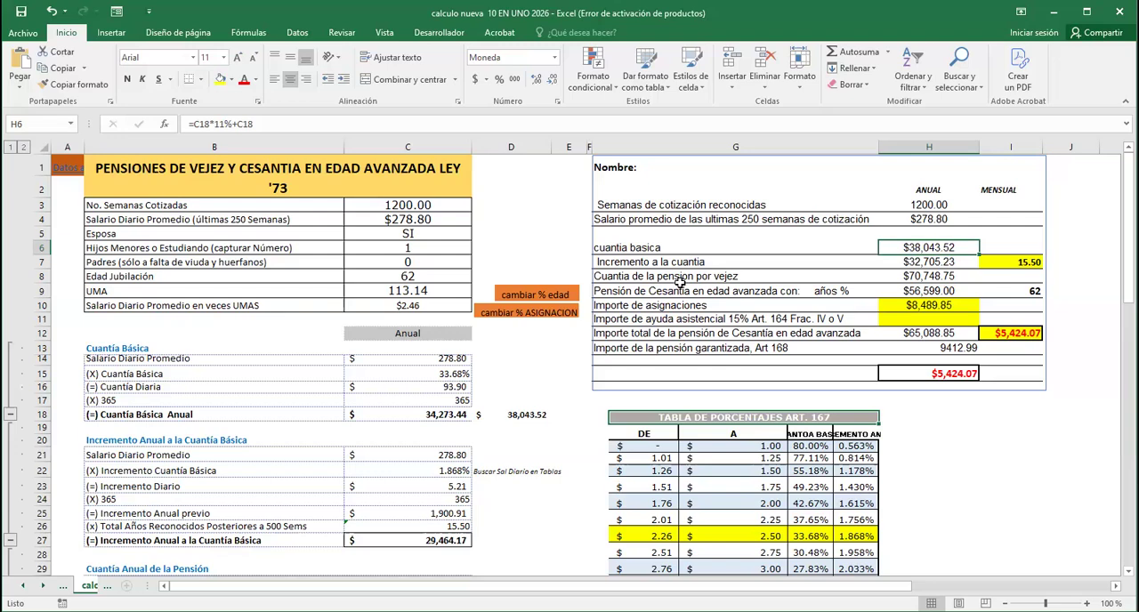
# Enter =C27*11%+C27 in D27 beside the Incremento Anual a la Cuantía Básica total
pyautogui.scroll(-1, 659, 296)
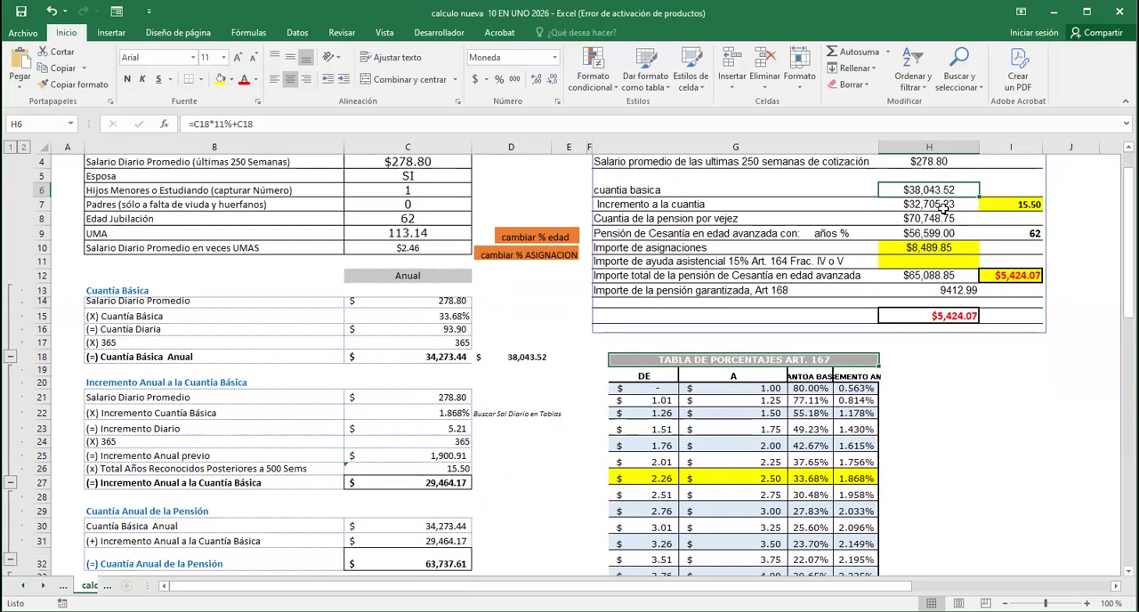
pyautogui.click(535, 484)
pyautogui.write('=')
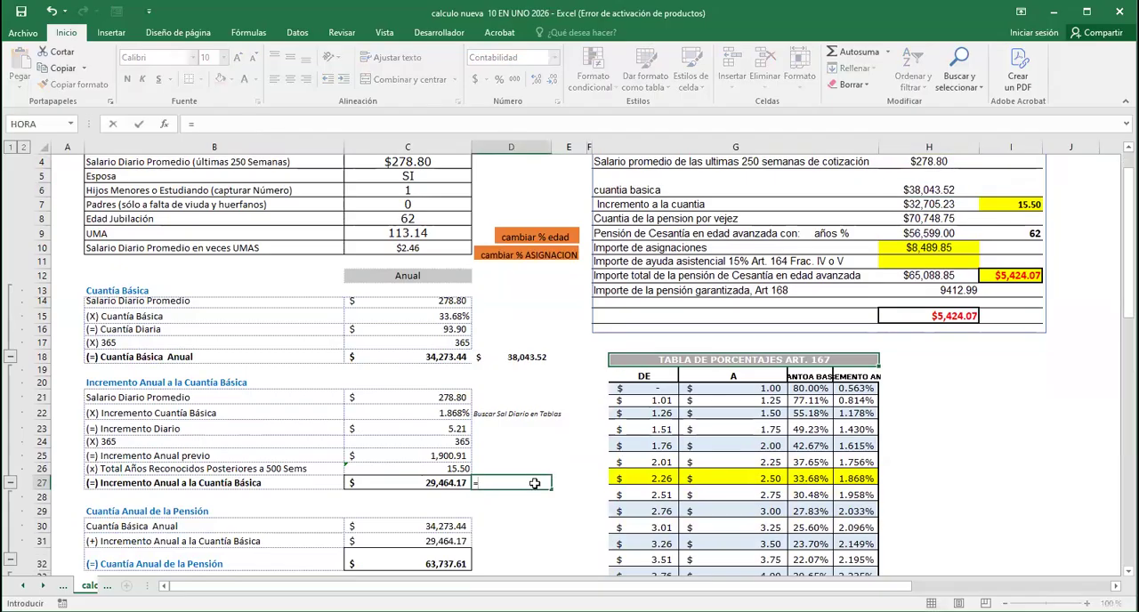
pyautogui.click(427, 483)
pyautogui.write('*11%')
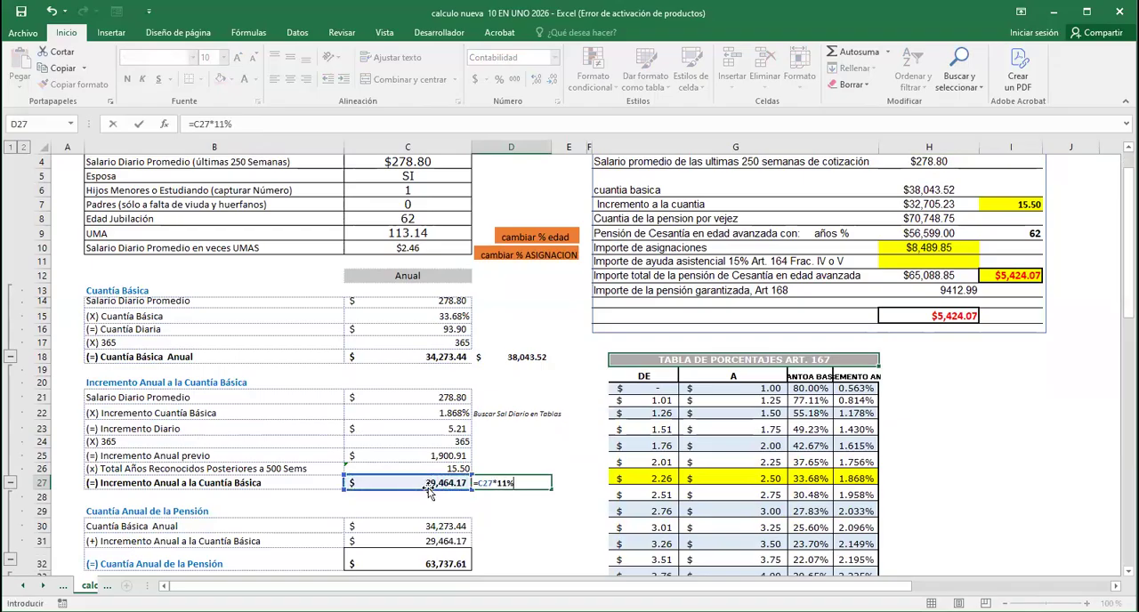
pyautogui.write('+')
pyautogui.click(441, 483)
pyautogui.press('Return')
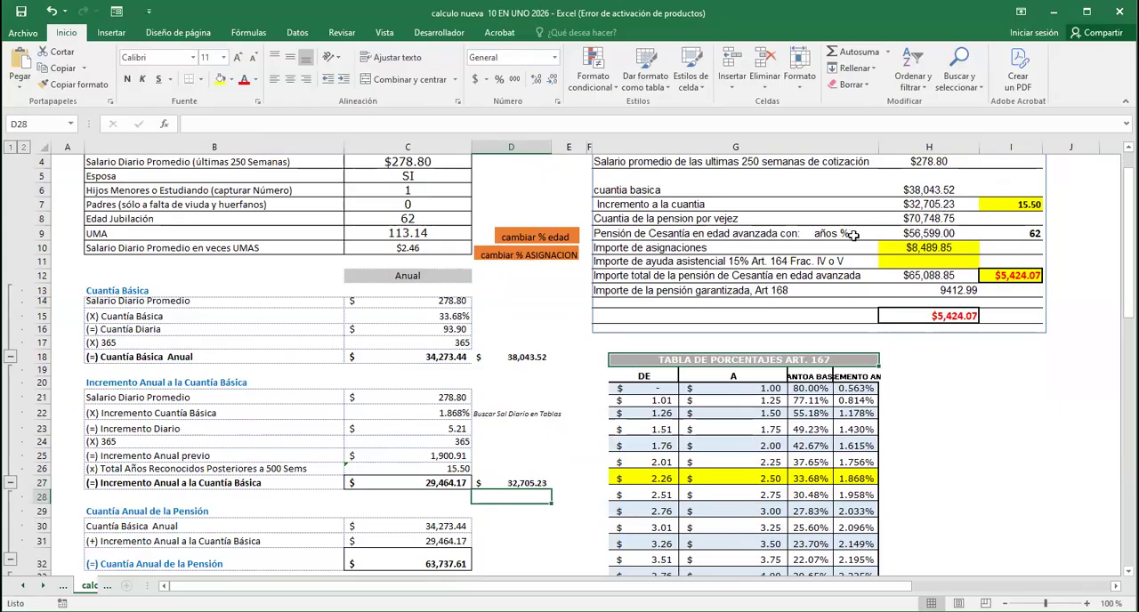
# Check the worker's age percentage and set the summary's Pensión de Cesantía en edad avanzada formula in H9 to =H8*85%
pyautogui.click(922, 233)
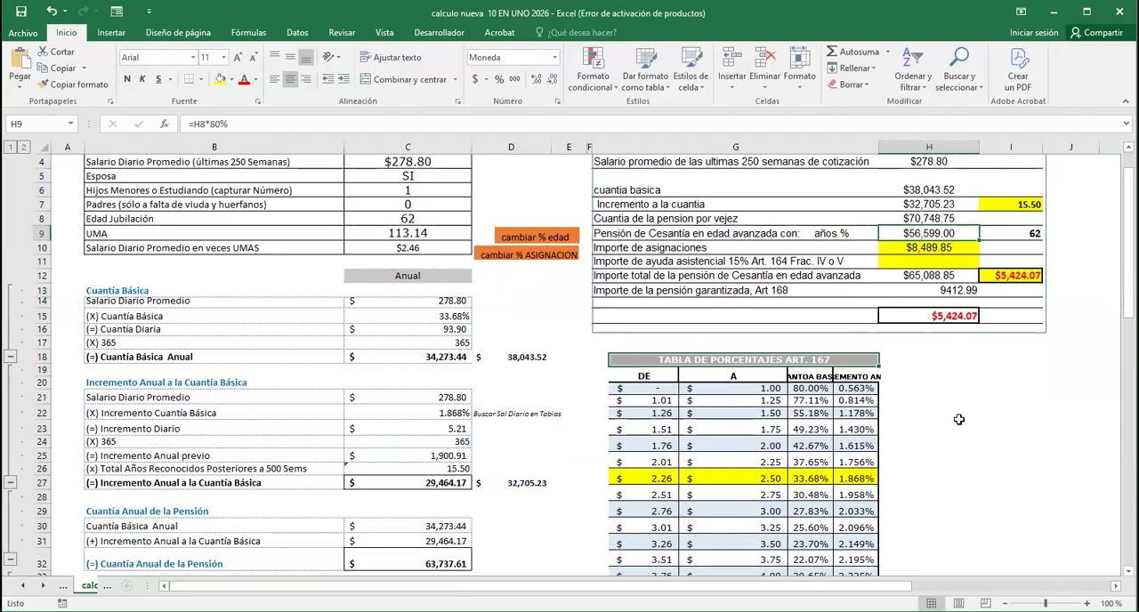
pyautogui.scroll(-13, 959, 419)
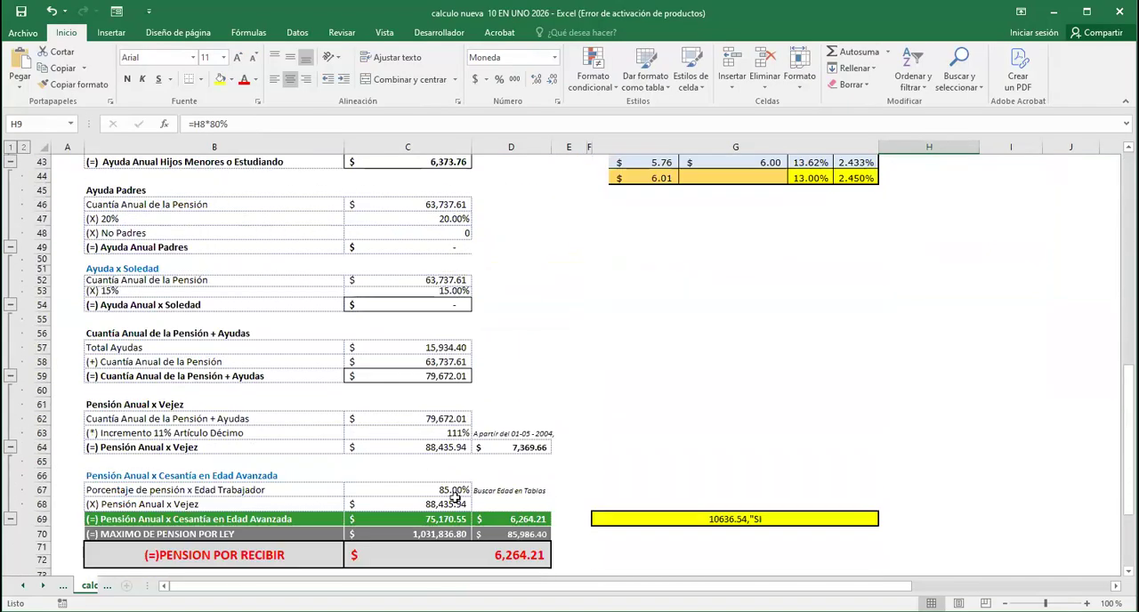
pyautogui.scroll(14, 794, 425)
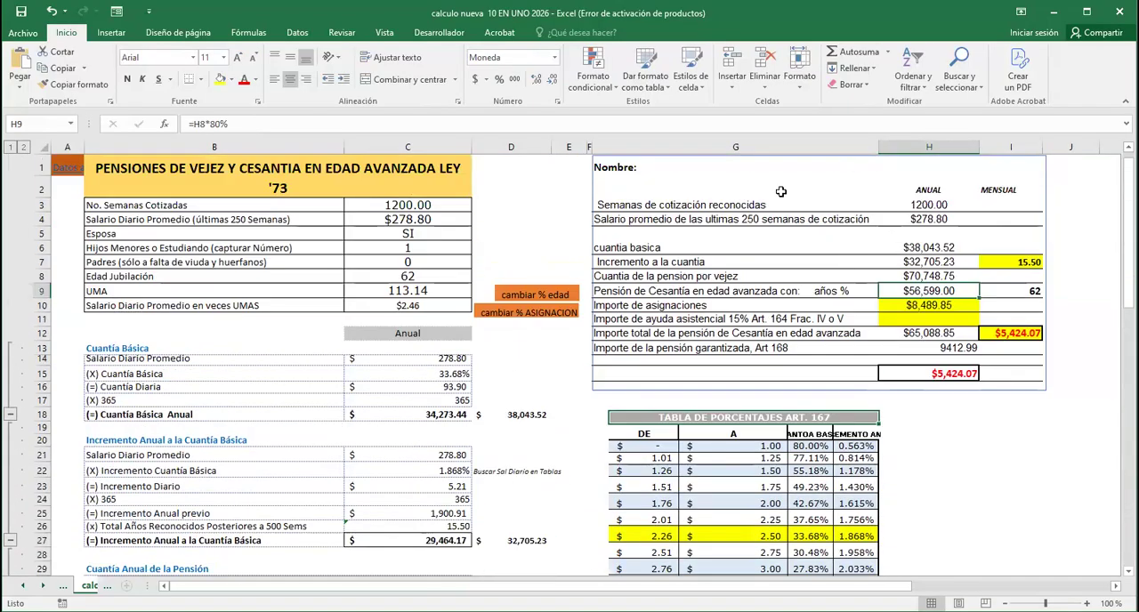
pyautogui.click(223, 124)
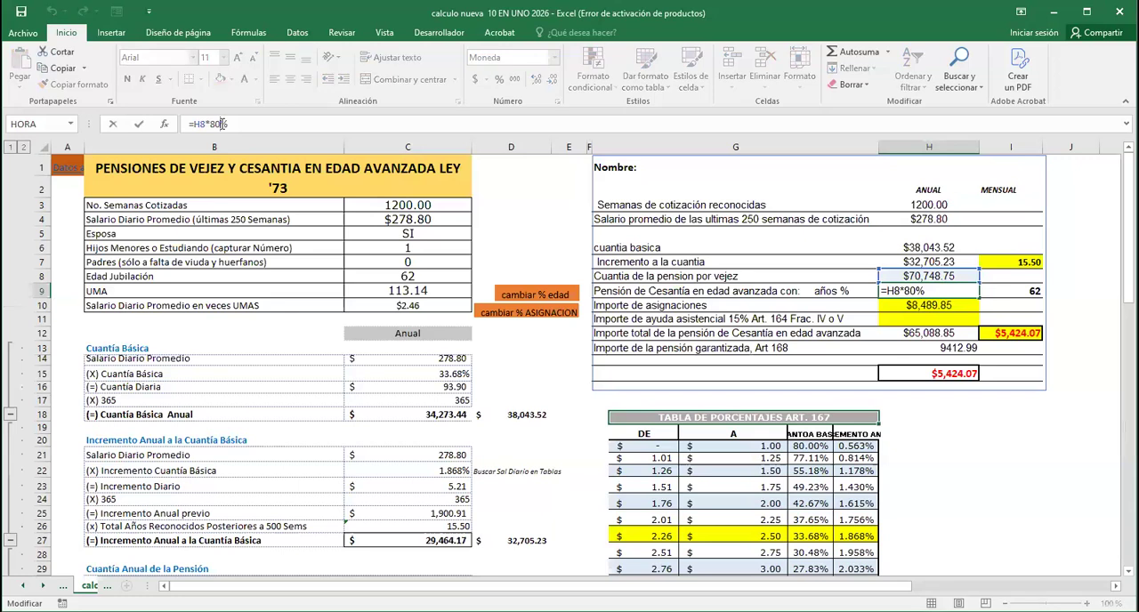
pyautogui.press('BackSpace')
pyautogui.write('5')
pyautogui.press('Return')
pyautogui.click(1053, 426)
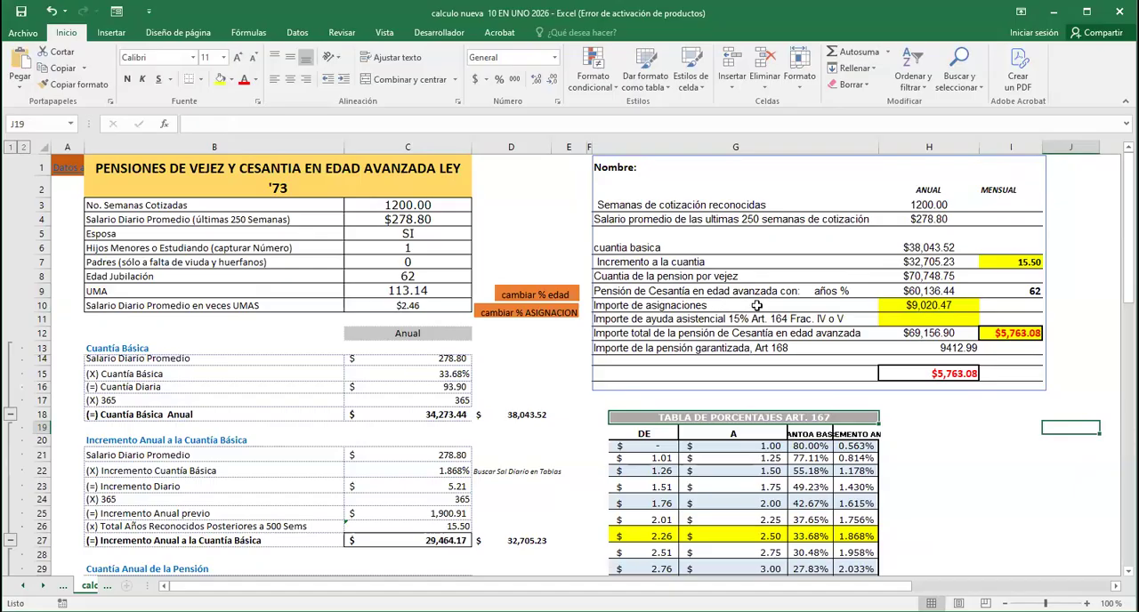
# Inspect the Importe de asignaciones formula in H10 of the summary block
pyautogui.click(922, 306)
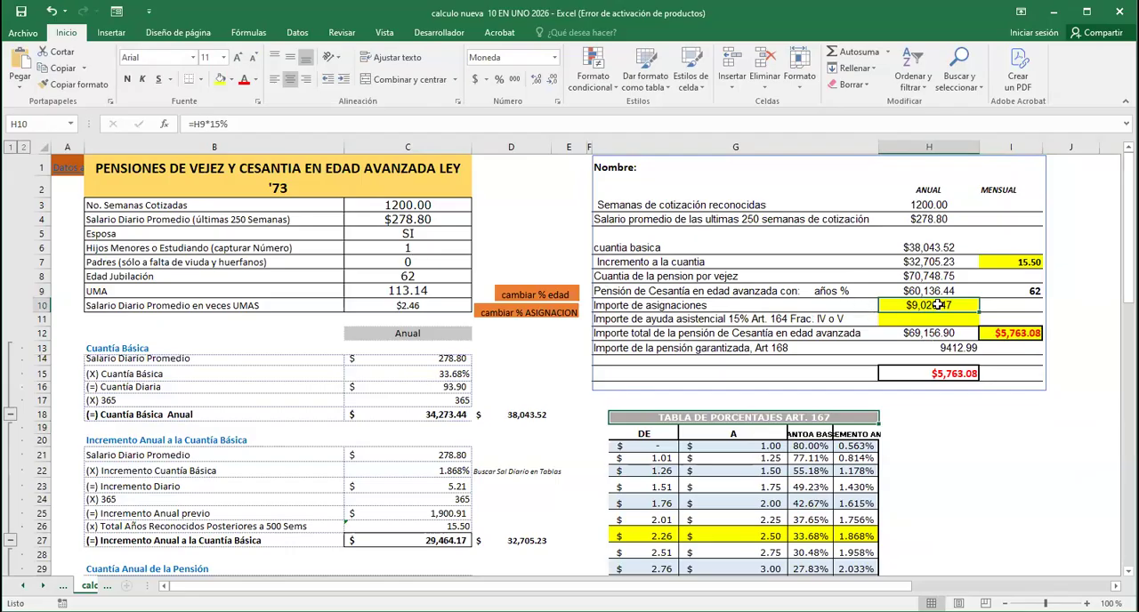
pyautogui.click(977, 438)
pyautogui.click(979, 456)
pyautogui.click(966, 436)
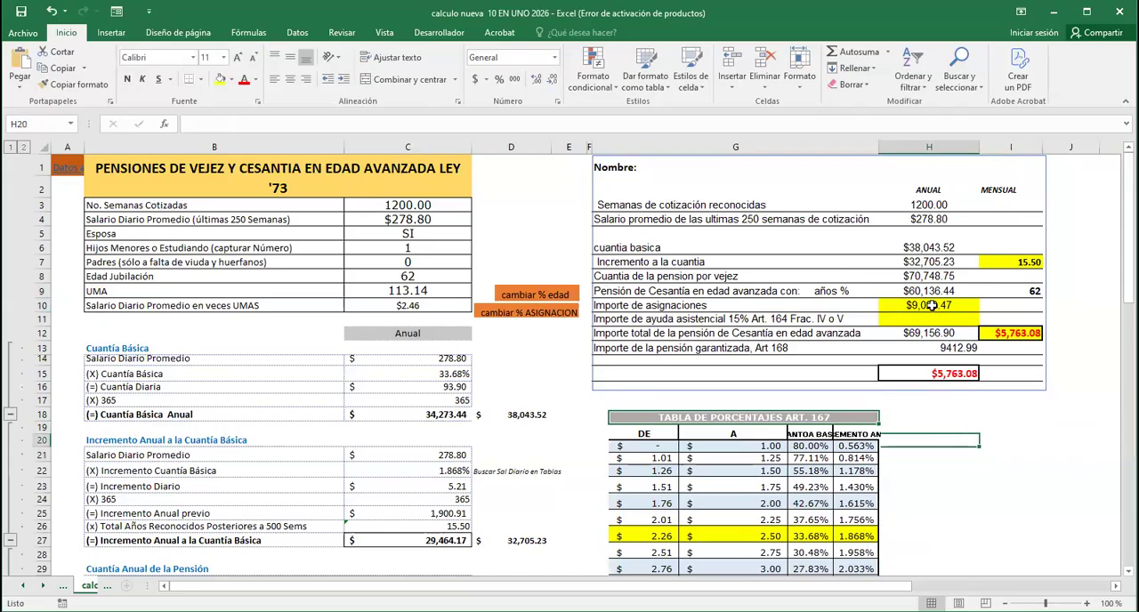
pyautogui.click(932, 305)
pyautogui.click(964, 442)
pyautogui.write('=')
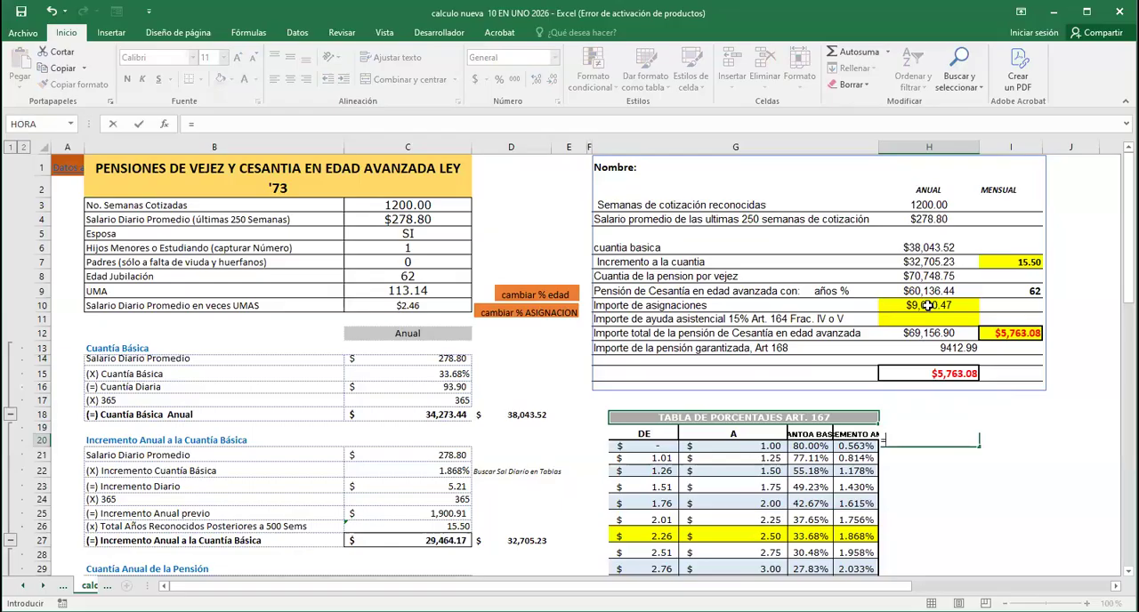
pyautogui.press('Escape')
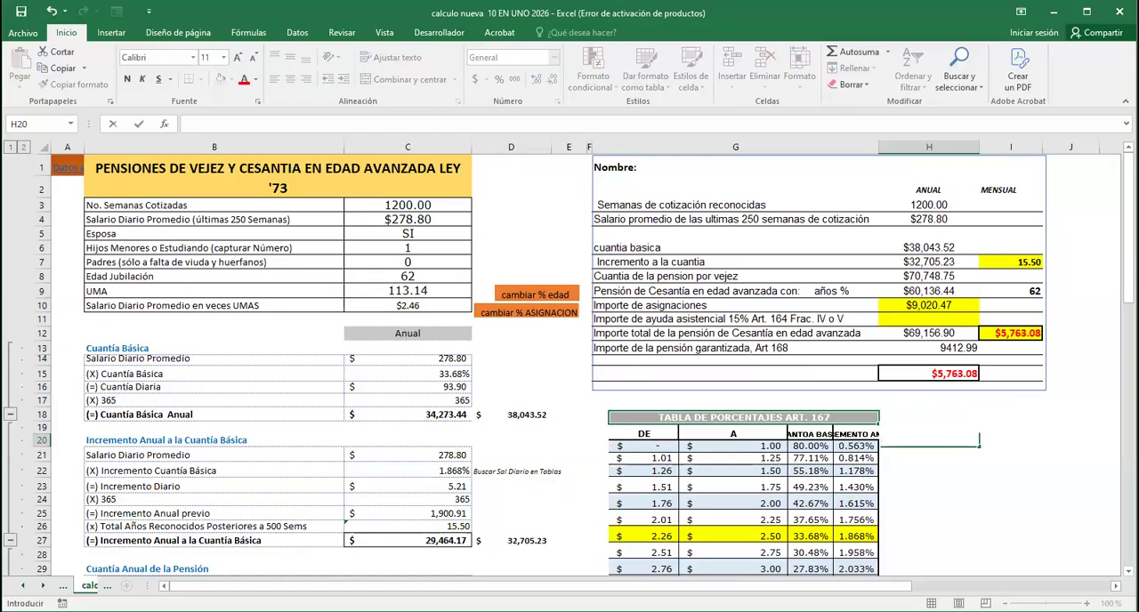
pyautogui.click(1004, 535)
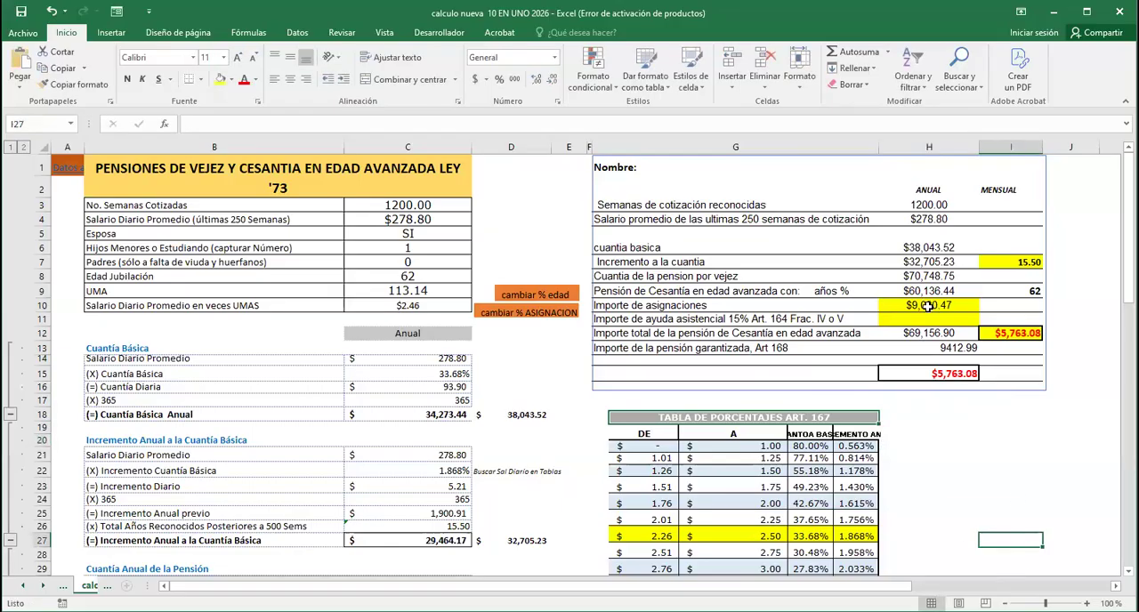
# Calculate a 10% assignment of the cesantía pension by entering =H9*10% in H19 beside the percentage table
pyautogui.click(923, 305)
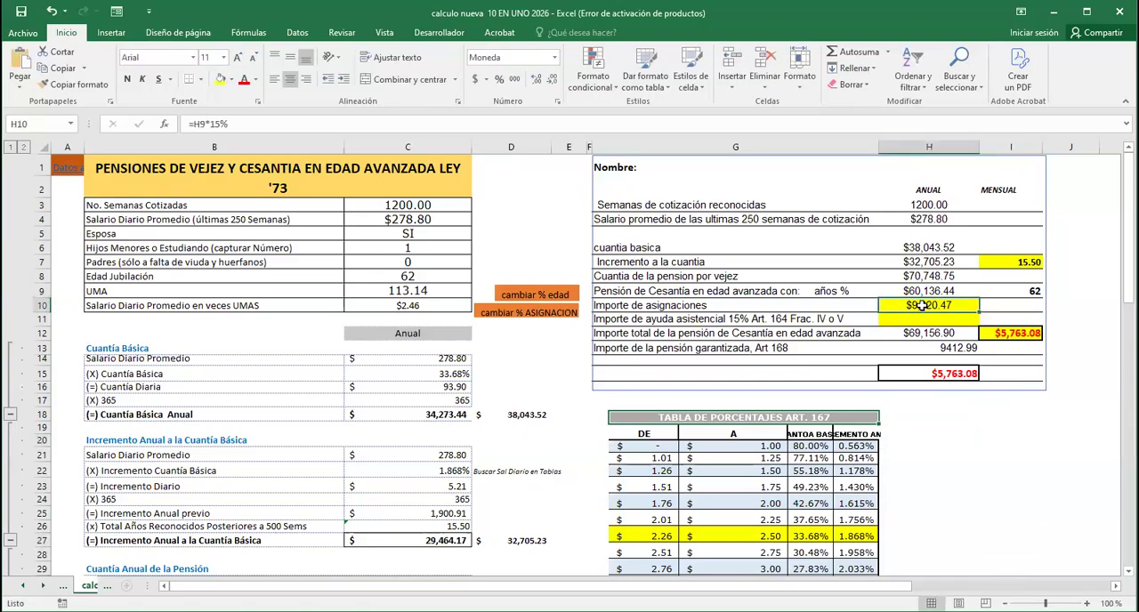
pyautogui.click(975, 428)
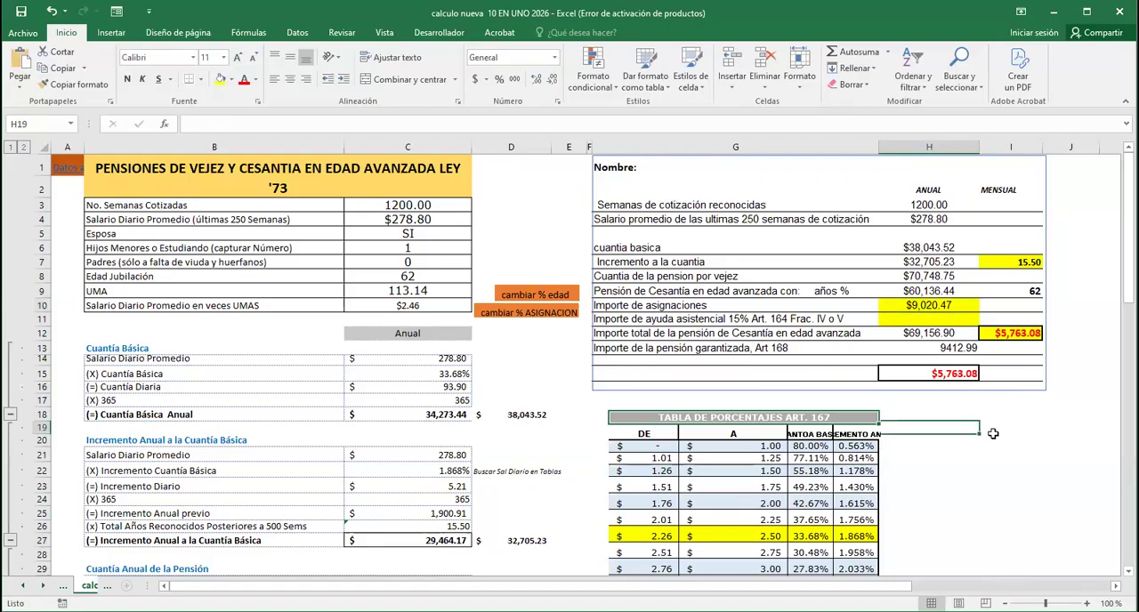
pyautogui.write('=')
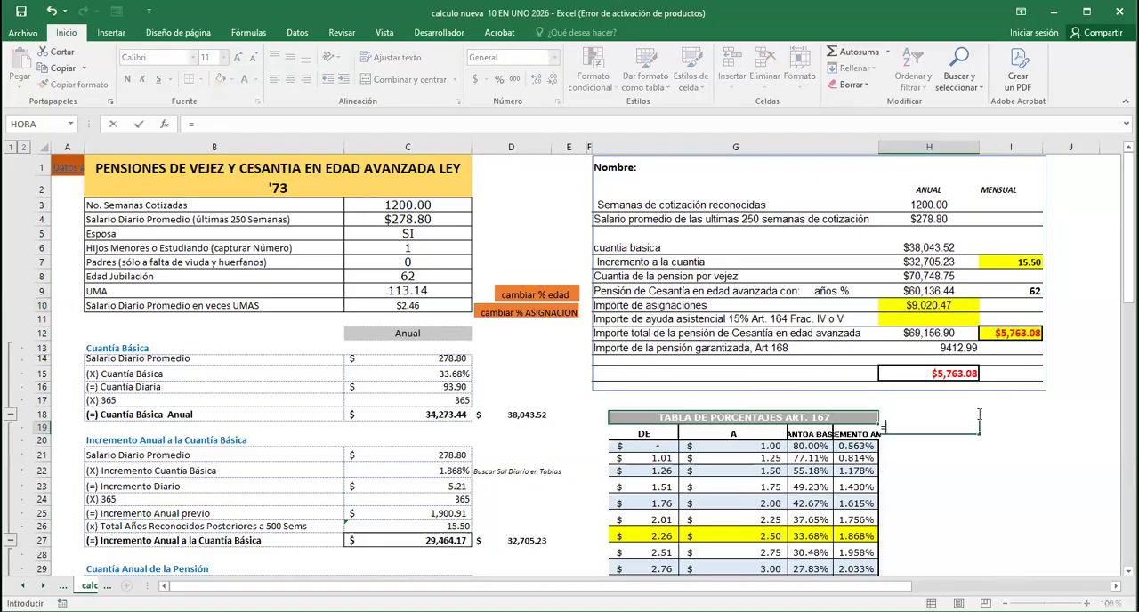
pyautogui.click(920, 291)
pyautogui.write('*10%')
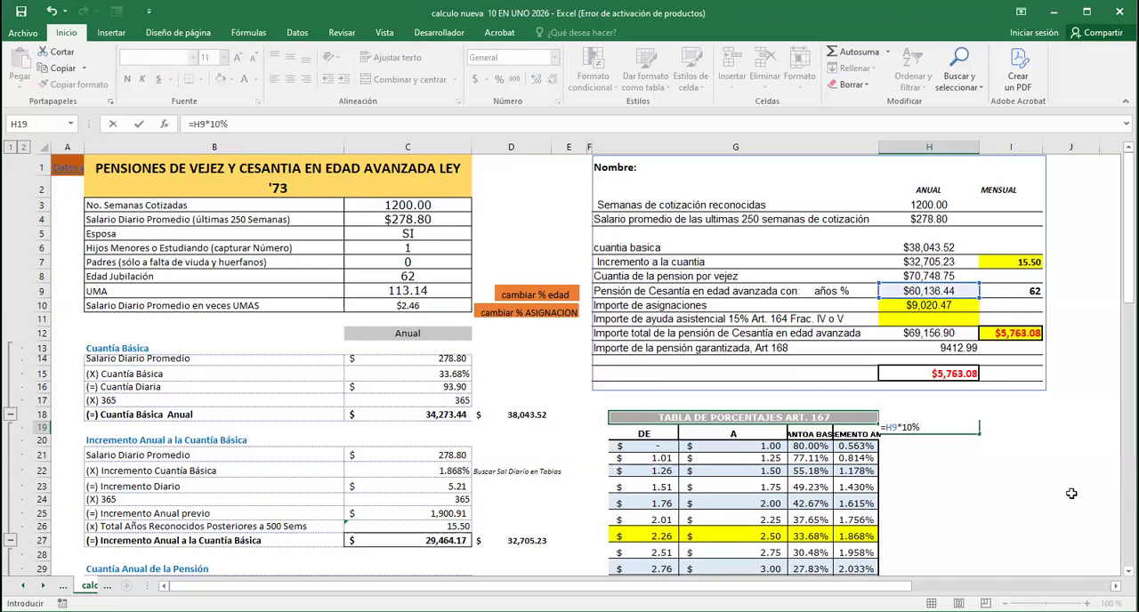
pyautogui.press('Return')
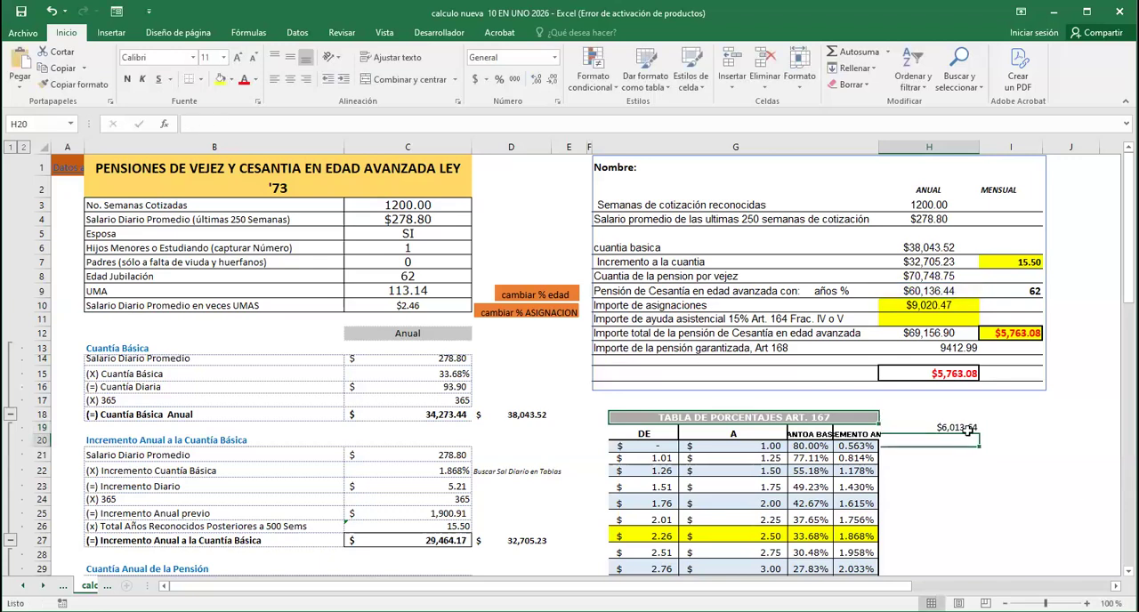
# Add the 10% assignment to the summary's Importe de asignaciones by setting H10 to =H9*15%+H19
pyautogui.click(921, 305)
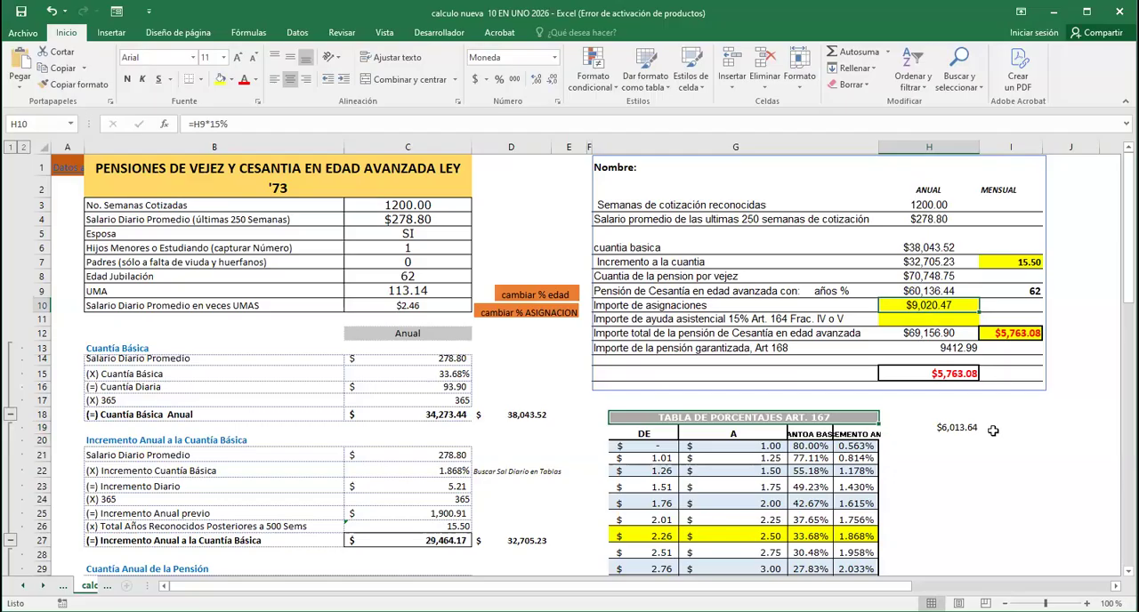
pyautogui.click(239, 122)
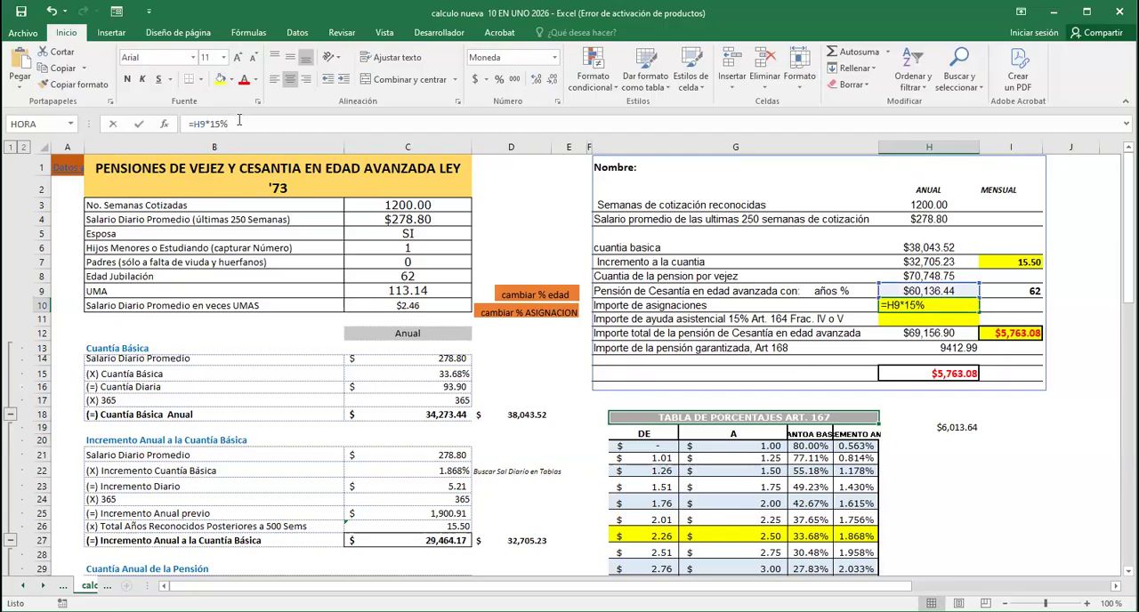
pyautogui.write('+')
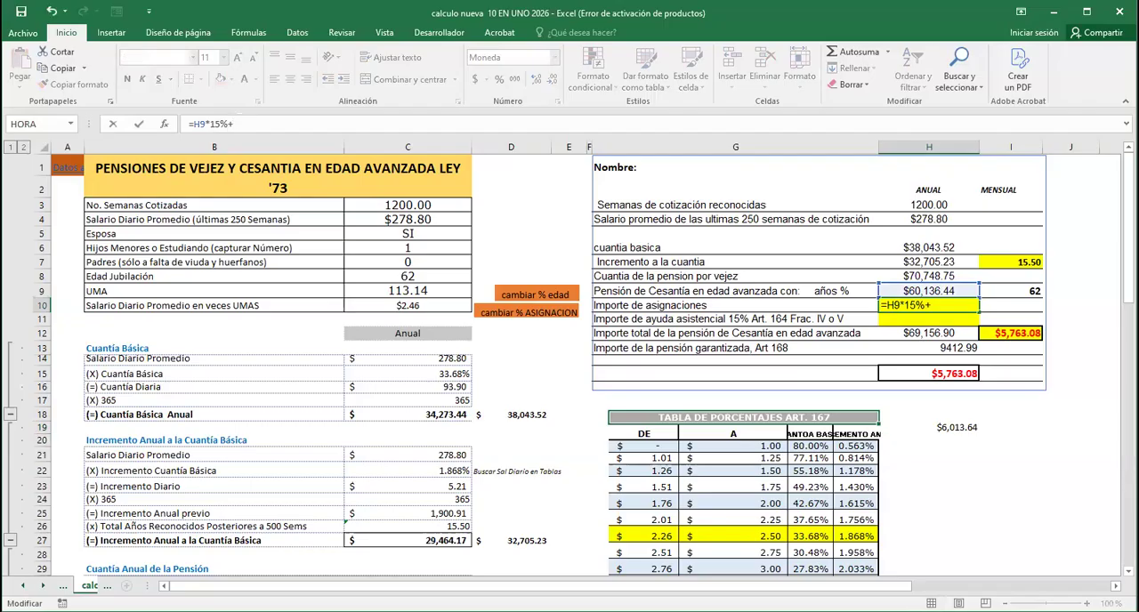
pyautogui.click(952, 428)
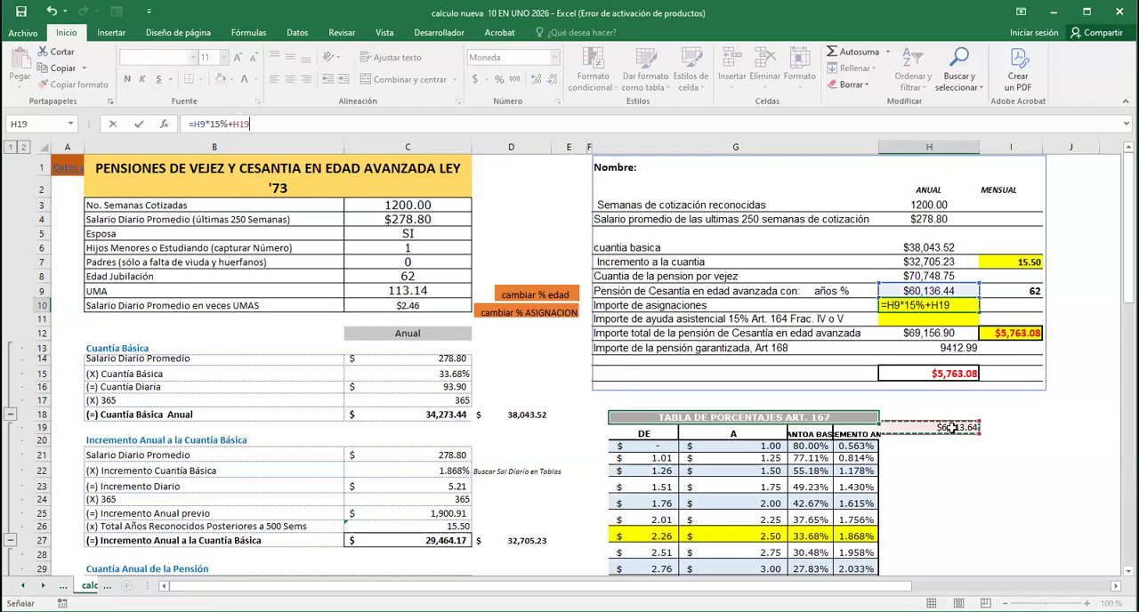
pyautogui.press('Return')
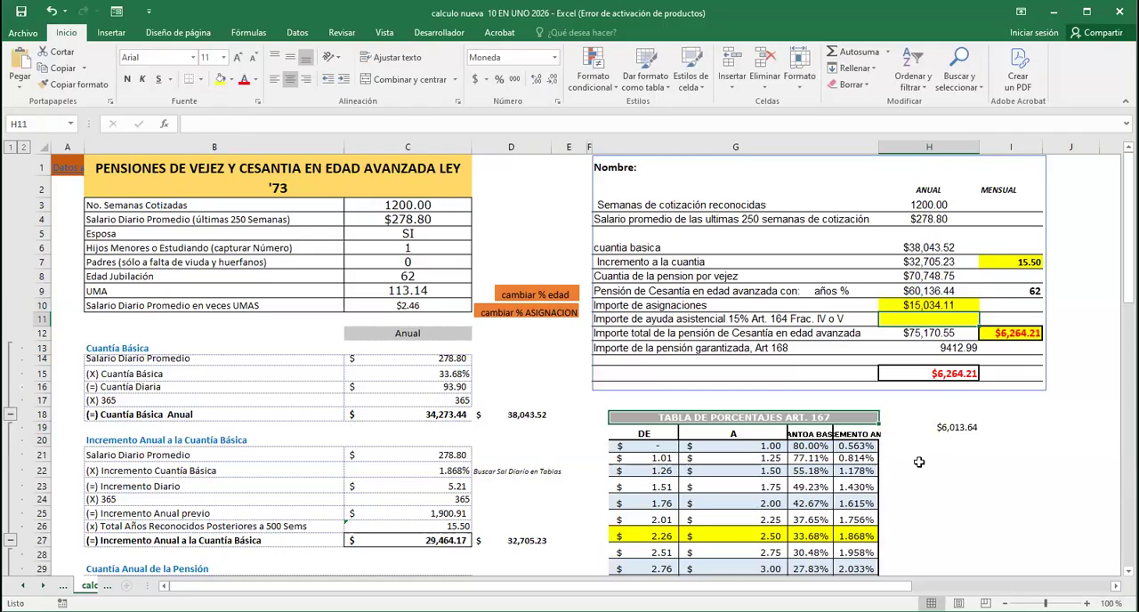
# Inspect the PENSION POR RECIBIR amount and its formula to compare it with the summary's monthly total
pyautogui.scroll(-19, 722, 499)
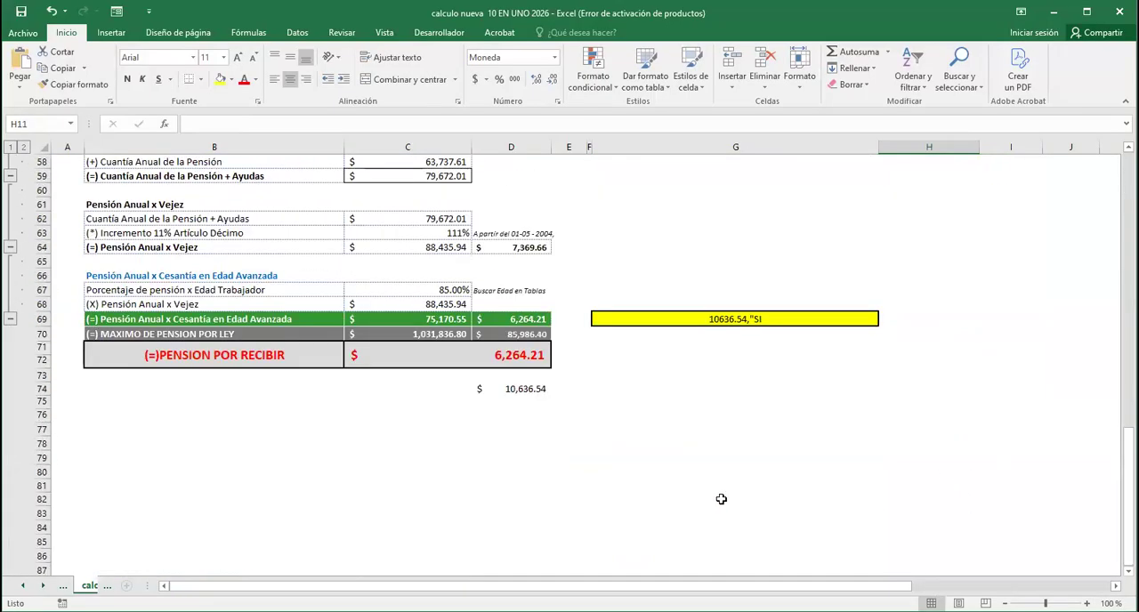
pyautogui.scroll(2, 721, 500)
pyautogui.click(521, 434)
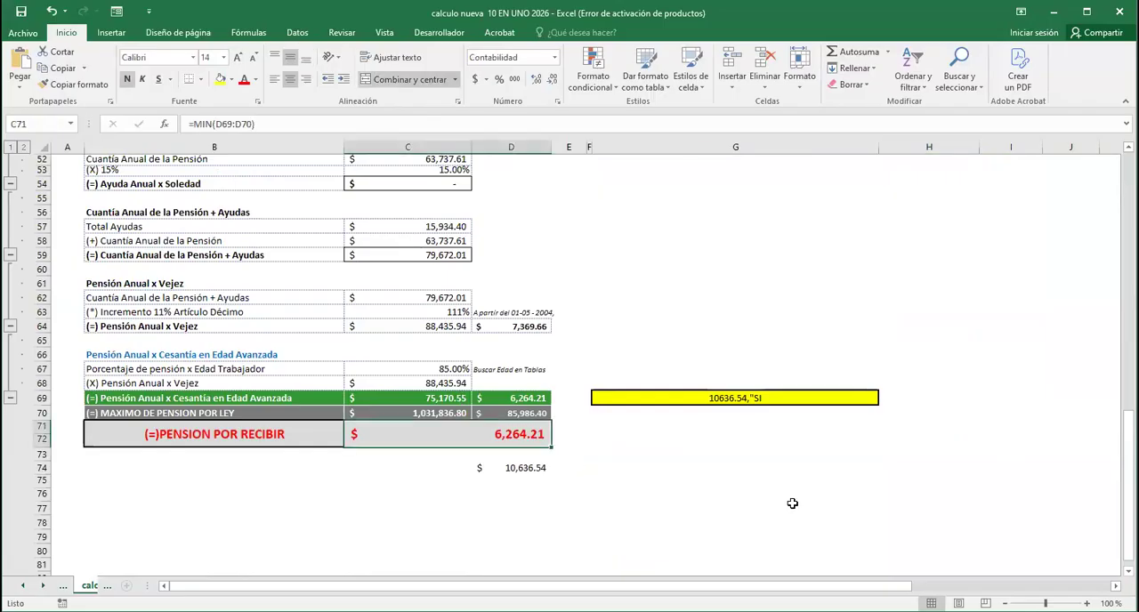
# Compare the summary's monthly total formula in I12 with the PENSION POR RECIBIR amount of the step-by-step calculation
pyautogui.scroll(17, 792, 504)
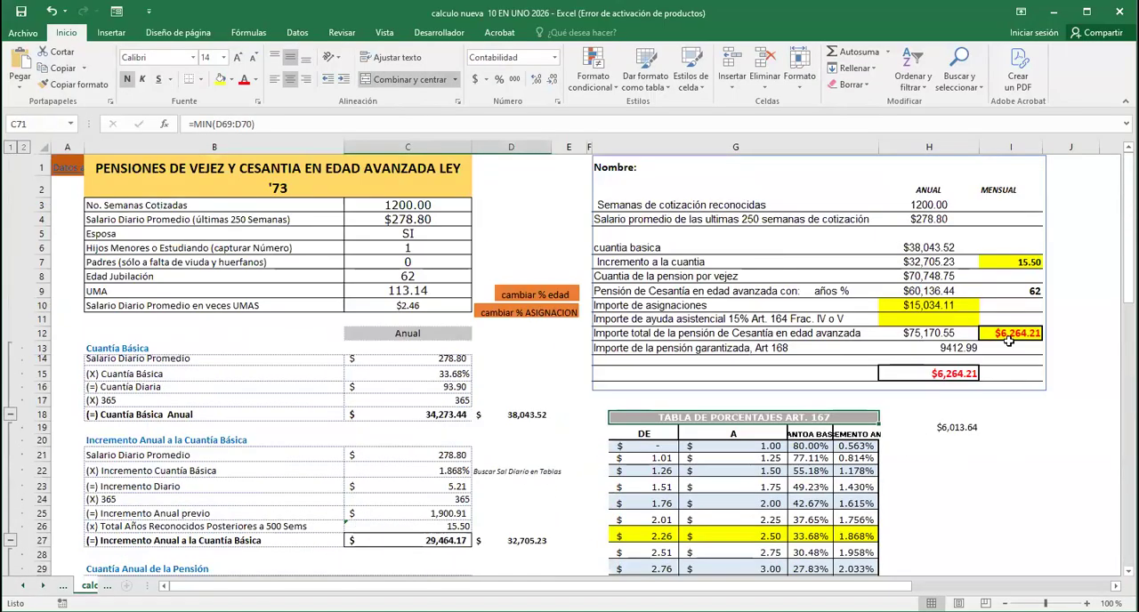
pyautogui.click(1013, 335)
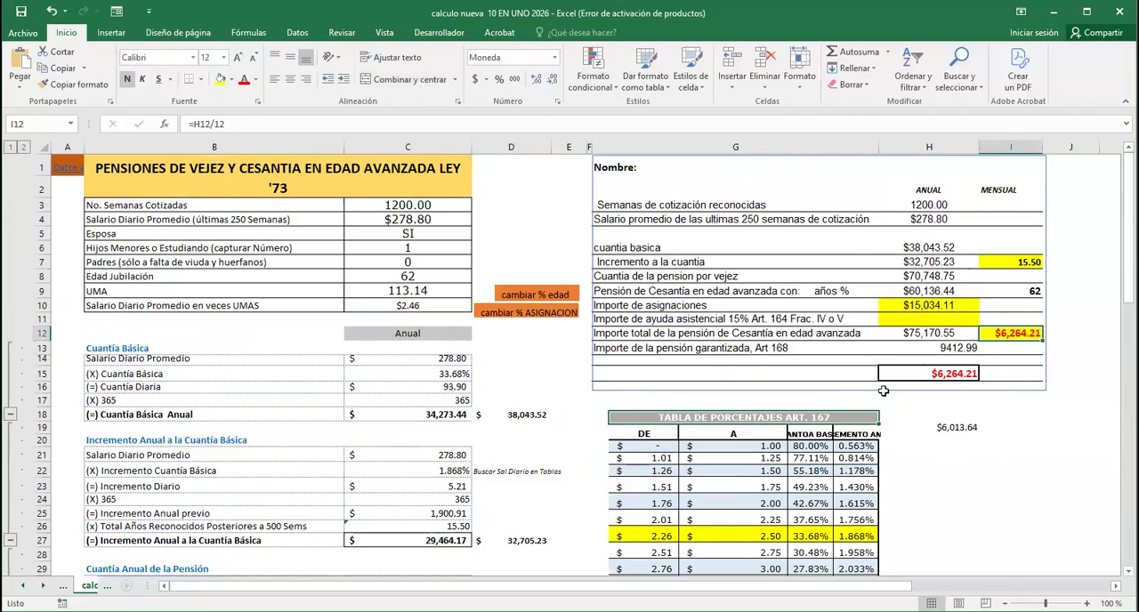
pyautogui.scroll(-4, 521, 436)
pyautogui.scroll(-12, 520, 437)
pyautogui.scroll(5, 343, 426)
pyautogui.scroll(11, 344, 426)
# Return to the data-entry sheet and open the formulario sheet with the client list
pyautogui.click(67, 171)
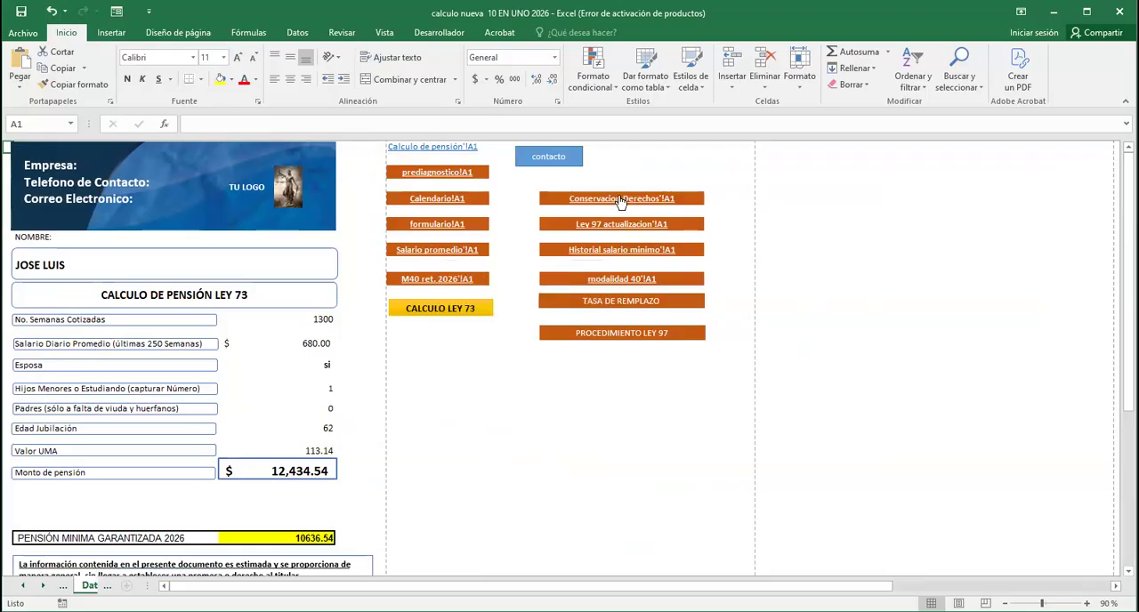
pyautogui.click(437, 225)
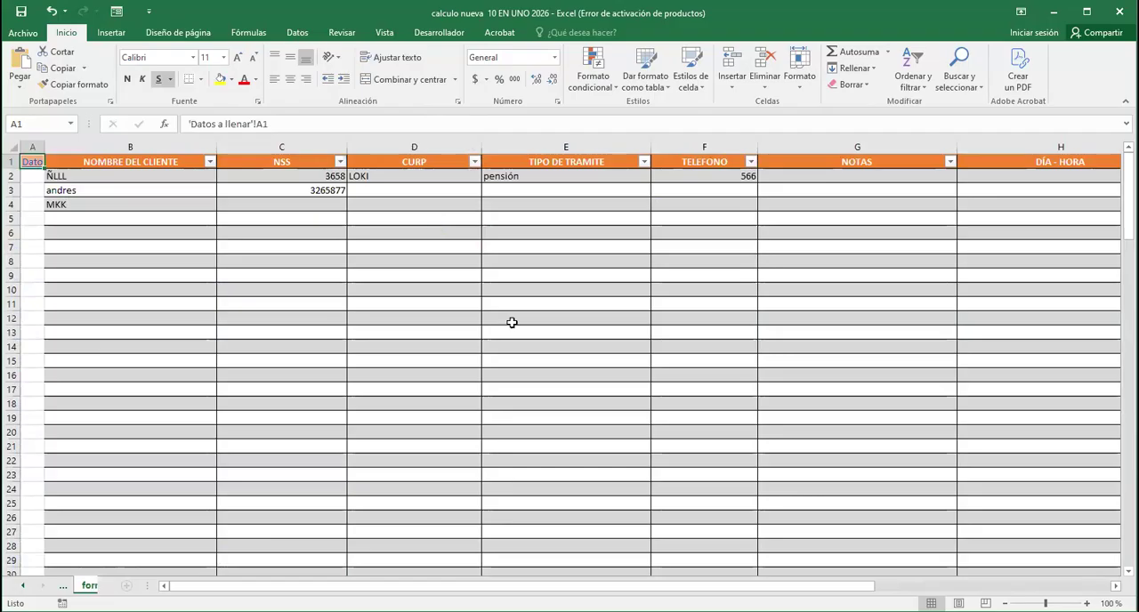
pyautogui.click(116, 13)
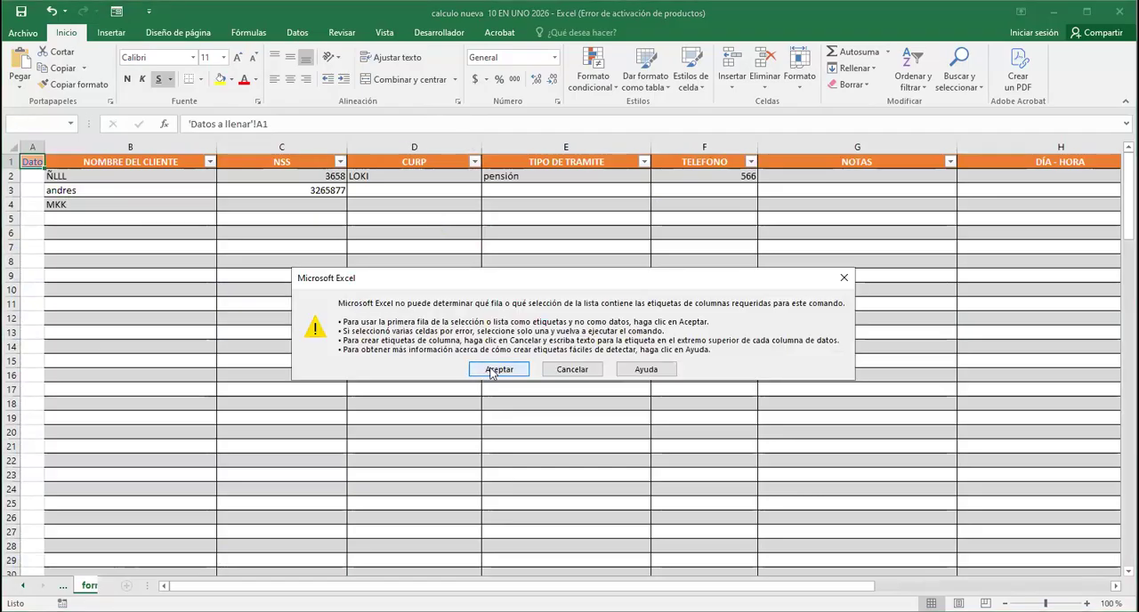
pyautogui.click(495, 371)
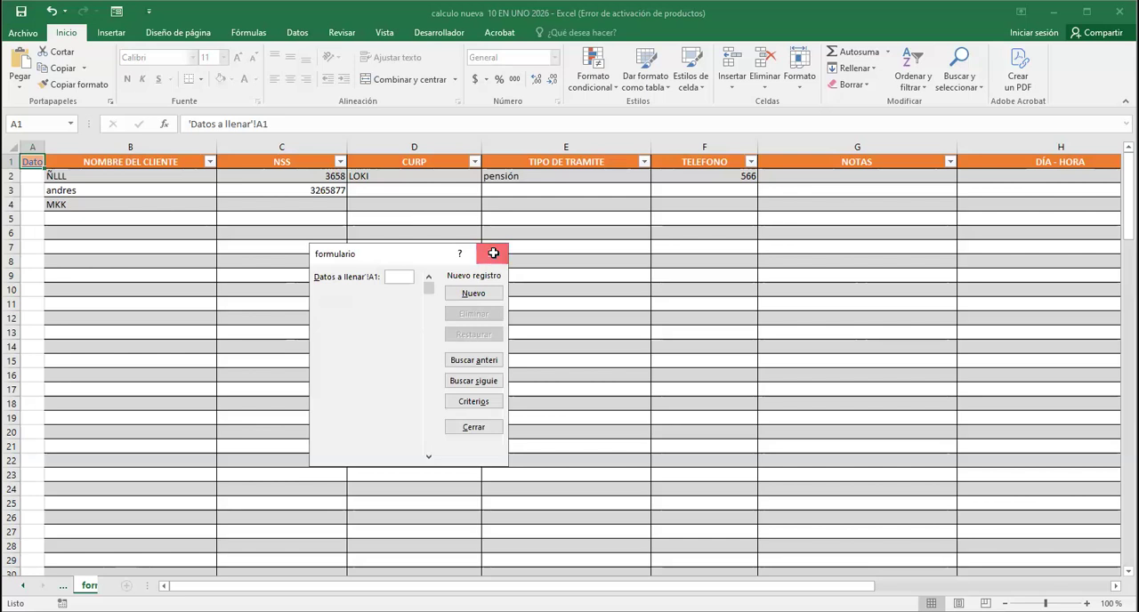
pyautogui.click(492, 254)
# Open the data form for the first client record in row 2 and replace the client's name
pyautogui.click(95, 176)
pyautogui.click(116, 12)
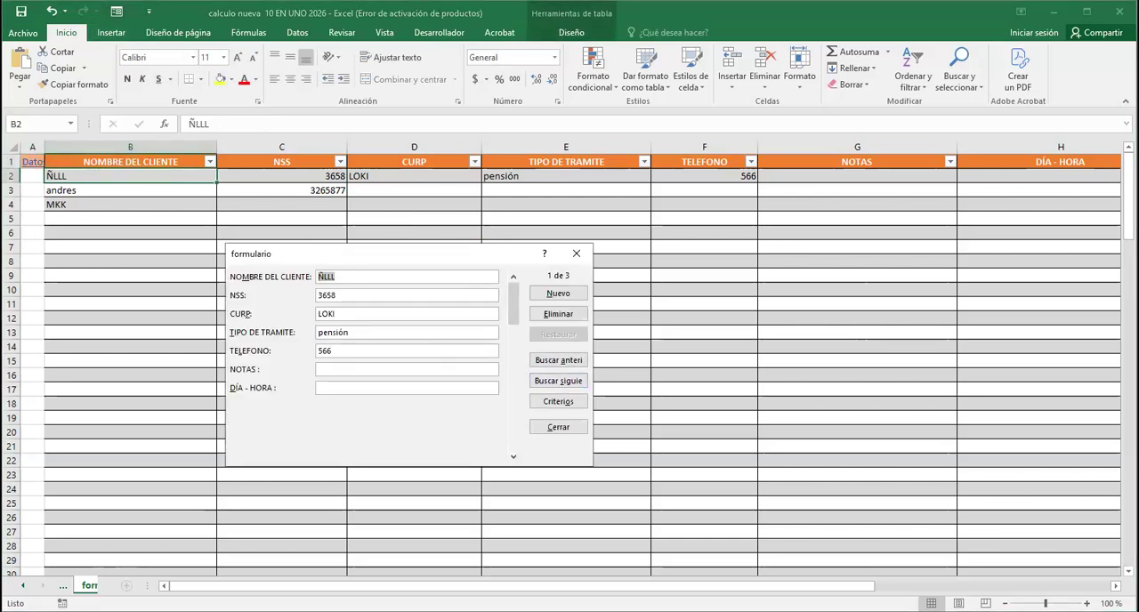
pyautogui.write('JUAN')
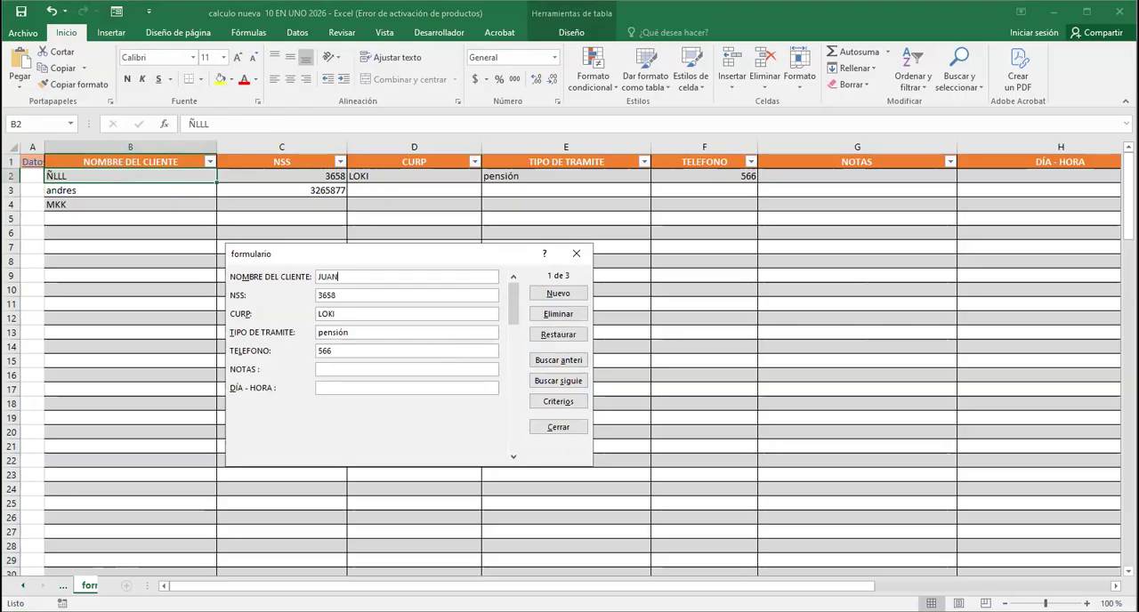
pyautogui.write(' MANUEL')
pyautogui.press('Tab')
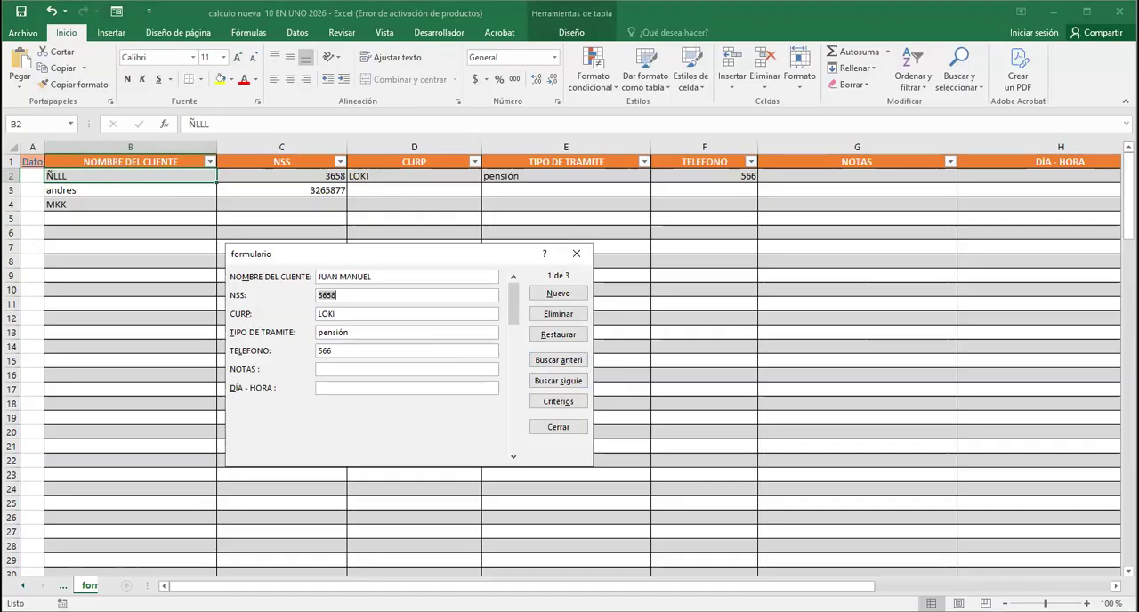
# Enter the client's NSS and CURP in the data form, save the record and close the form
pyautogui.write('1236547')
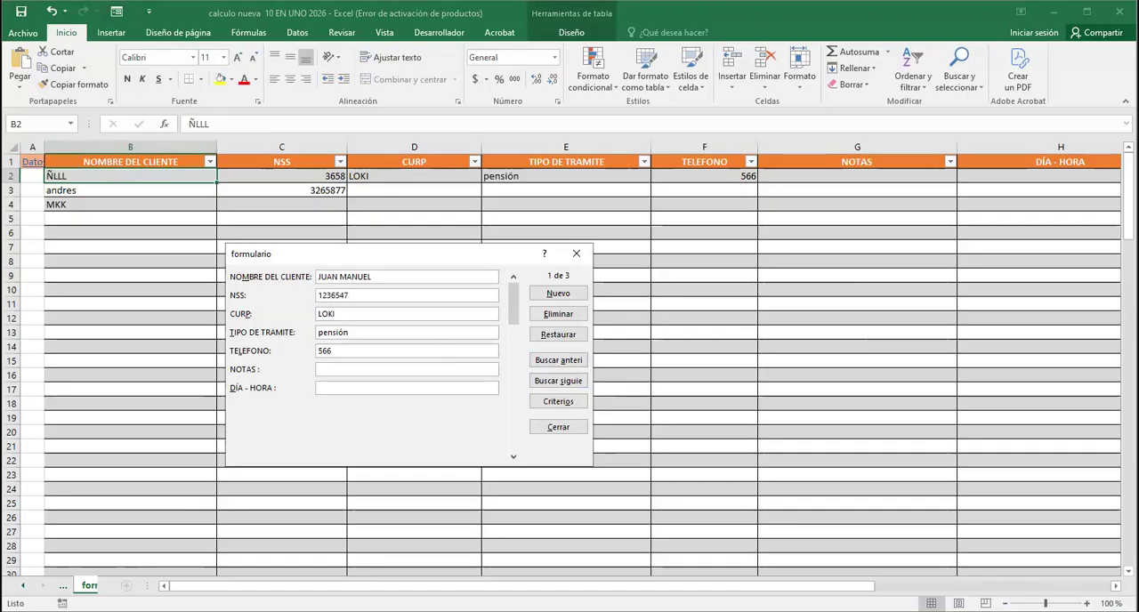
pyautogui.press('Tab')
pyautogui.write('KUREFDF')
pyautogui.press('Tab')
pyautogui.press('Tab')
pyautogui.press('Tab')
pyautogui.click(558, 296)
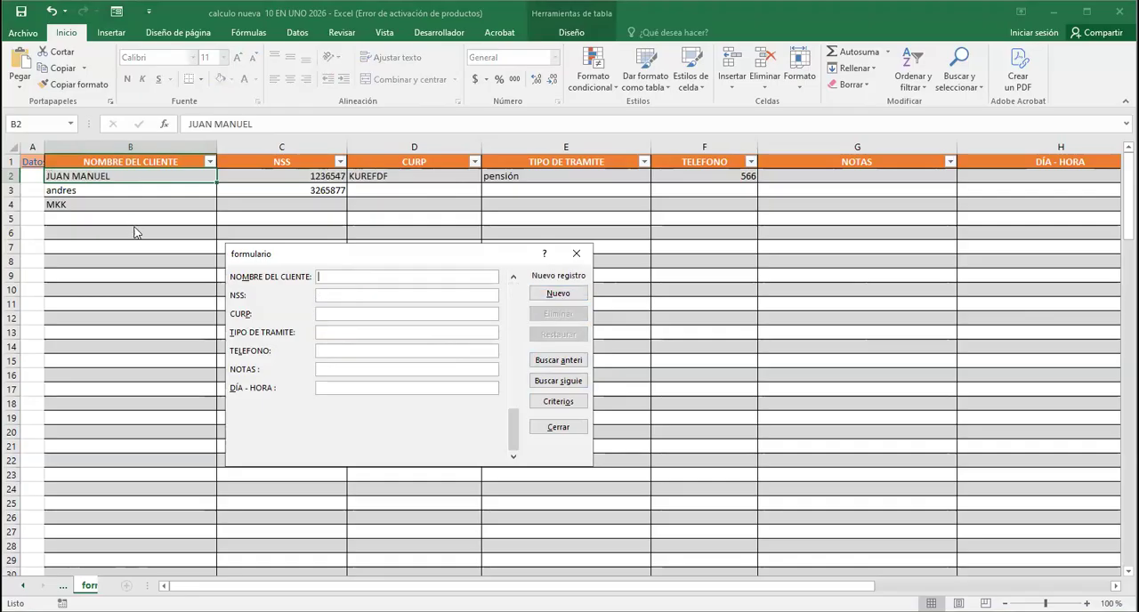
pyautogui.click(574, 430)
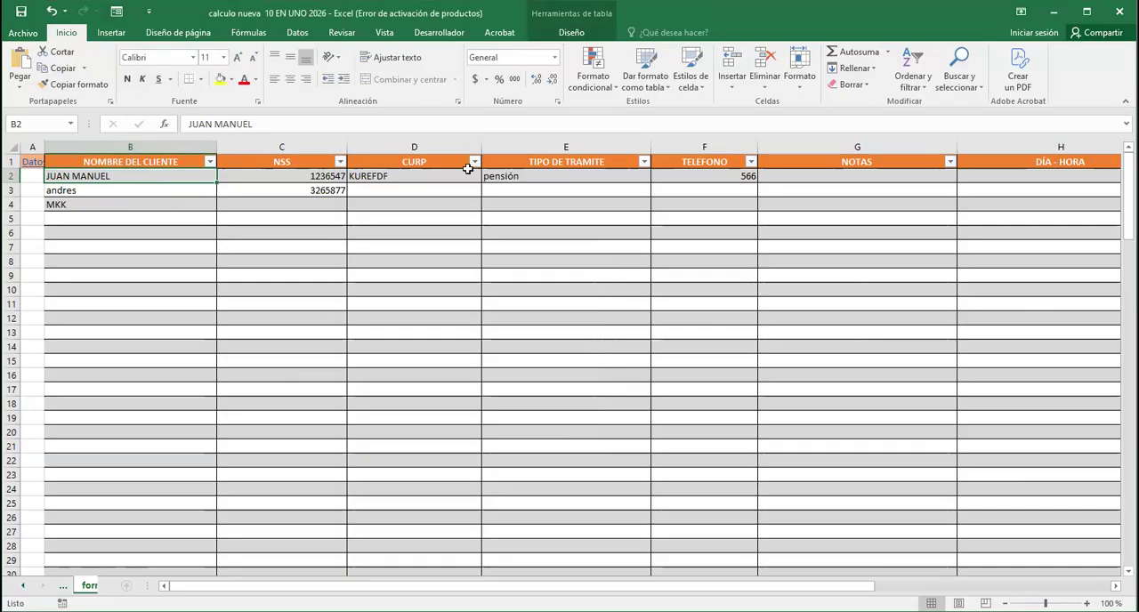
# Go through the data-entry sheet to the Ley 97 actualizacion tables for Articulo 170, view them and return
pyautogui.click(33, 166)
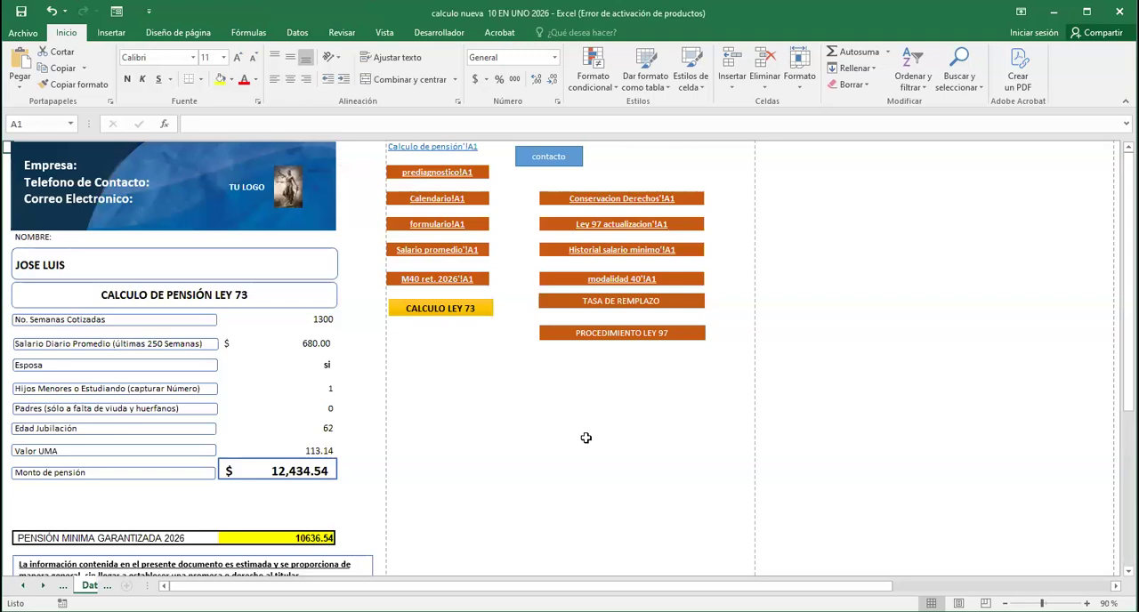
pyautogui.click(621, 228)
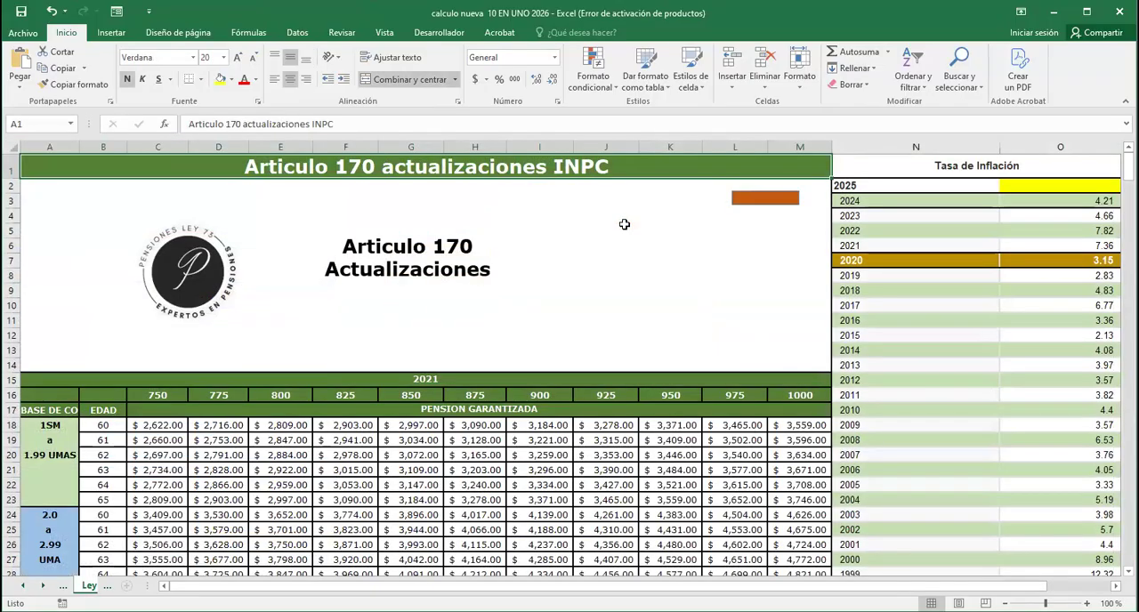
pyautogui.click(763, 197)
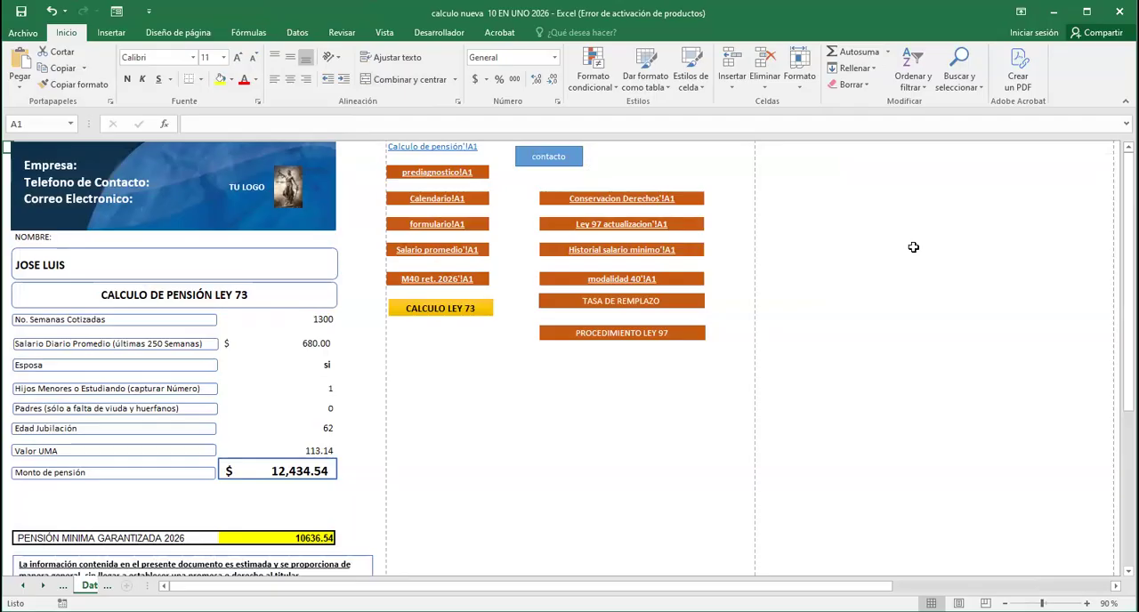
pyautogui.click(1078, 241)
pyautogui.hotkey('ctrl', 'shift', 'End')
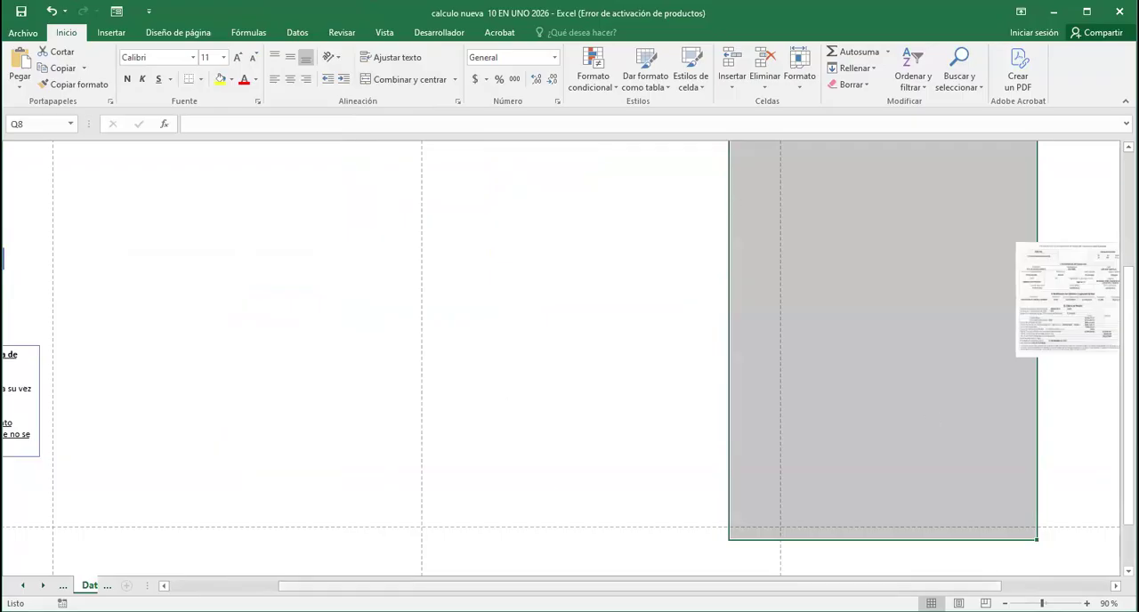
pyautogui.moveTo(623, 585); pyautogui.dragTo(514, 586)
pyautogui.scroll(3, 600, 341)
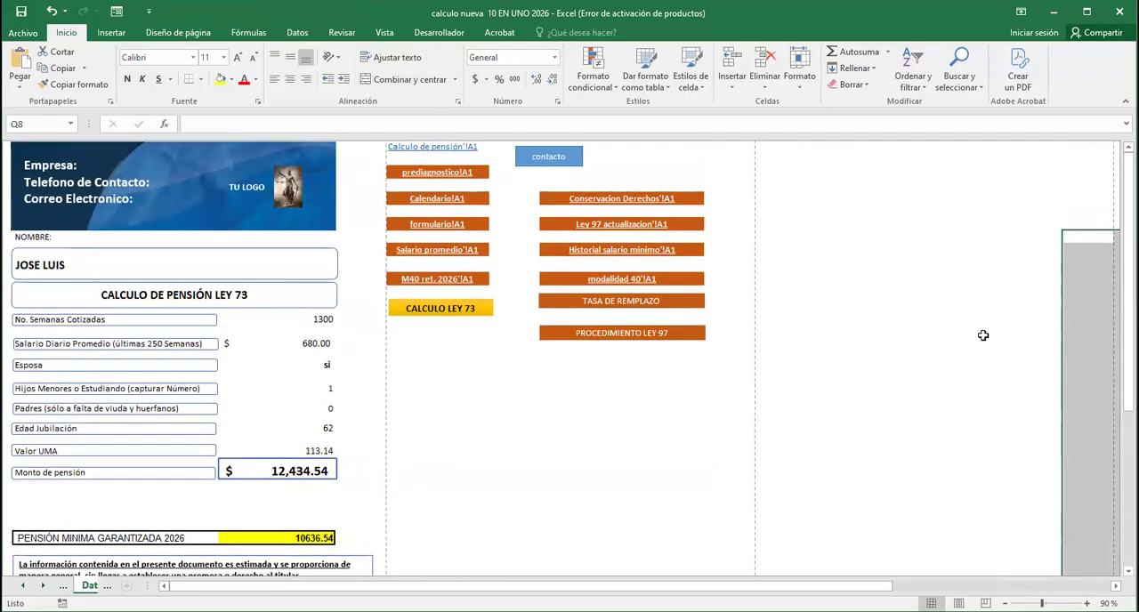
pyautogui.click(906, 405)
pyautogui.click(815, 190)
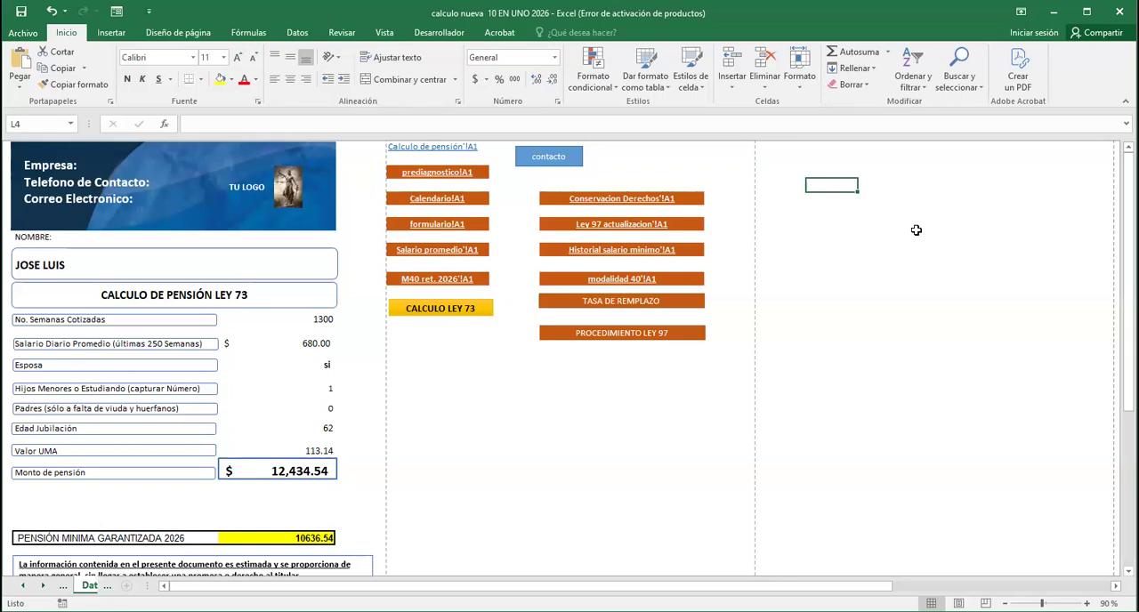
# Handwrite the notes "2021 - 750 Sem" and "2025 - 850 Sem" in black ink on the blank area beside the sheet links
pyautogui.click(641, 345)
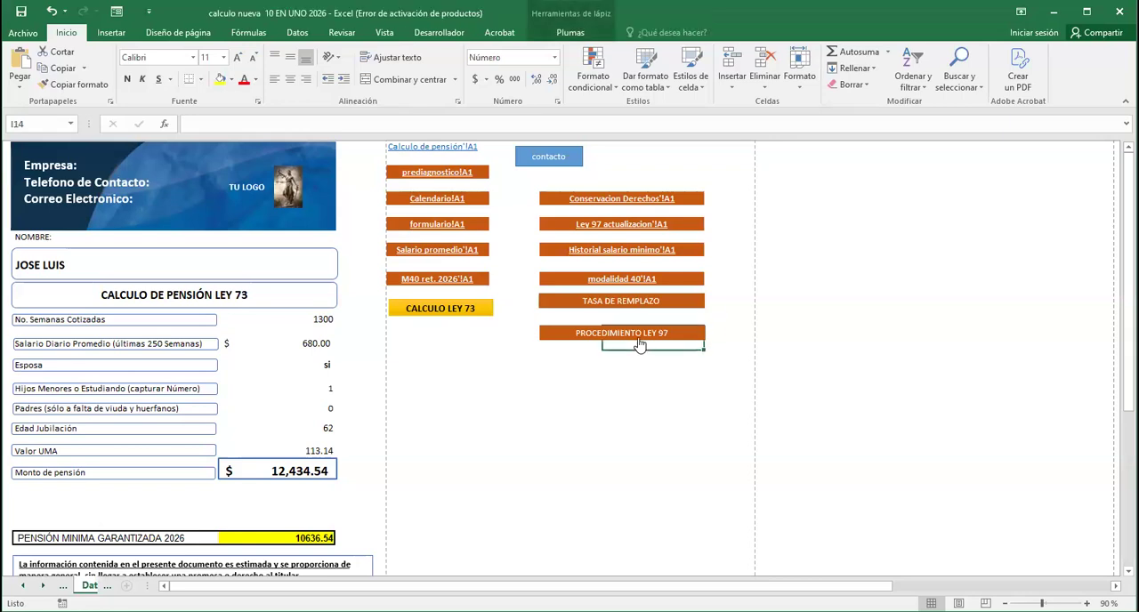
pyautogui.click(571, 33)
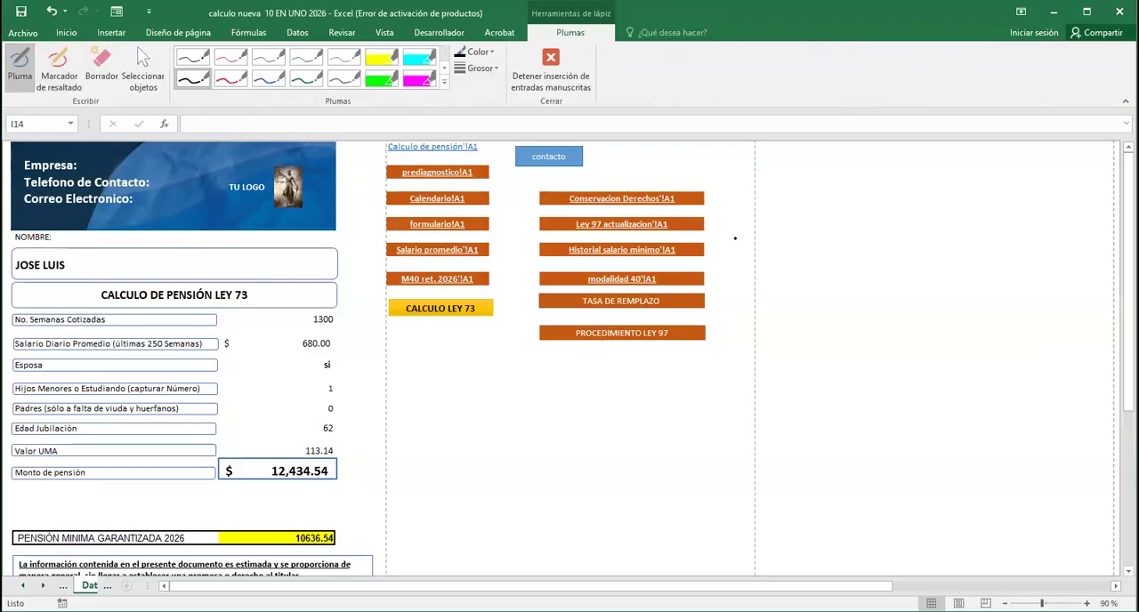
pyautogui.moveTo(782, 171)
pyautogui.mouseDown()
pyautogui.moveTo(794, 187)
pyautogui.moveTo(799, 170)
pyautogui.moveTo(827, 186)
pyautogui.moveTo(921, 167)
pyautogui.moveTo(1011, 183)
pyautogui.mouseUp()
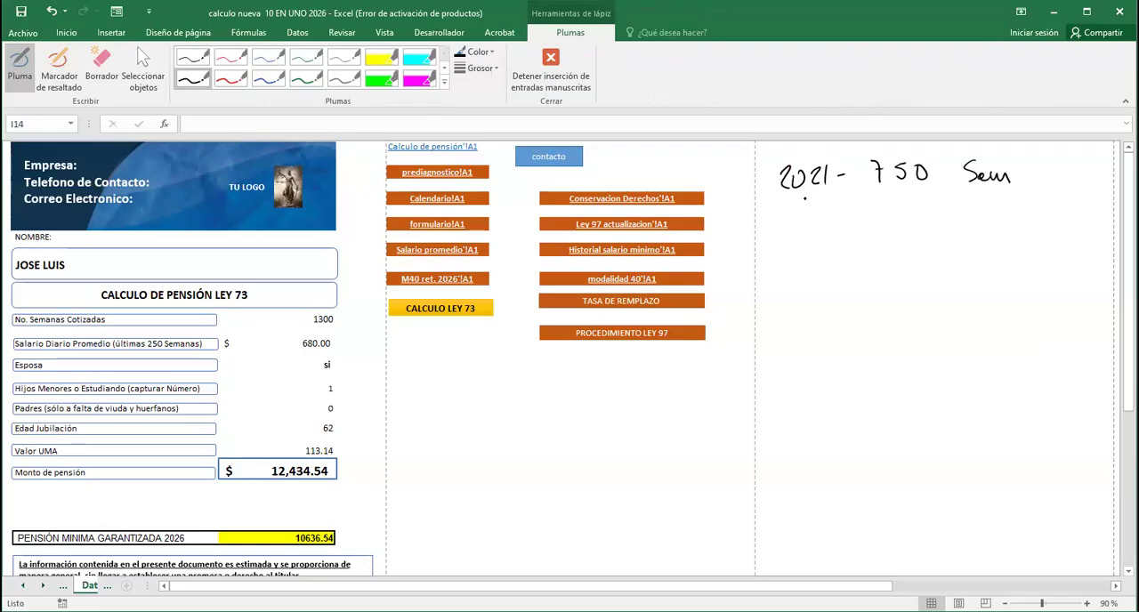
pyautogui.moveTo(781, 219)
pyautogui.mouseDown()
pyautogui.moveTo(795, 238)
pyautogui.moveTo(802, 220)
pyautogui.moveTo(827, 237)
pyautogui.mouseUp()
pyautogui.click(853, 228)
pyautogui.moveTo(893, 212)
pyautogui.mouseDown()
pyautogui.moveTo(881, 225)
pyautogui.moveTo(888, 216)
pyautogui.moveTo(908, 230)
pyautogui.moveTo(930, 213)
pyautogui.moveTo(980, 217)
pyautogui.moveTo(978, 228)
pyautogui.mouseUp()
pyautogui.click(910, 218)
pyautogui.click(910, 227)
pyautogui.moveTo(990, 223); pyautogui.dragTo(1031, 226)
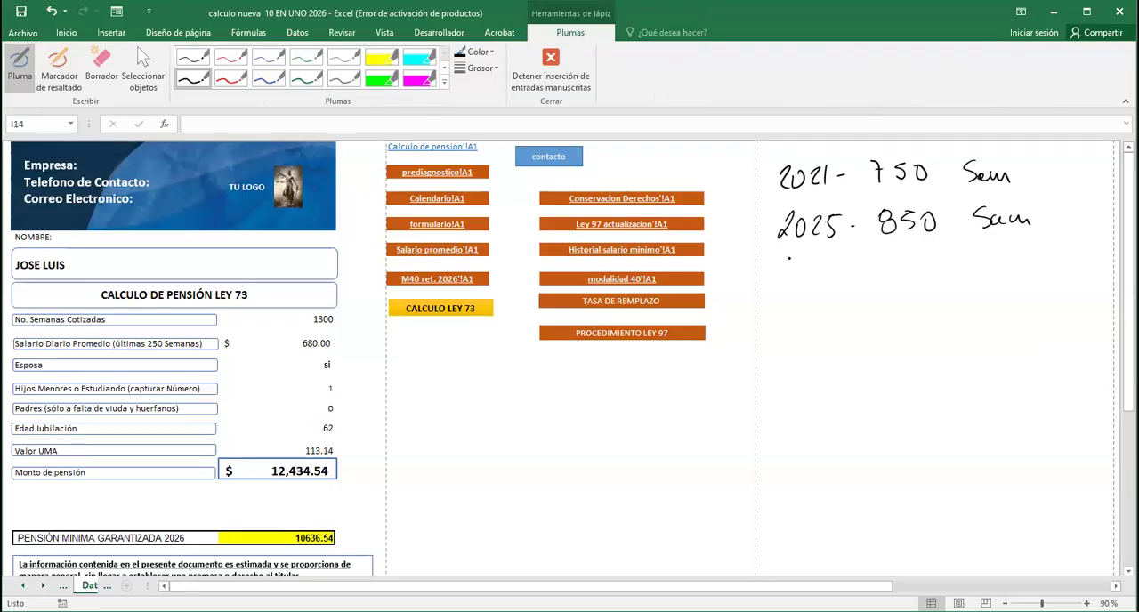
# Handwrite "2026 - 875 Sem" under the 2025 note, with "Ley 97" on the line below
pyautogui.moveTo(780, 258); pyautogui.dragTo(794, 275)
pyautogui.moveTo(801, 259)
pyautogui.mouseDown()
pyautogui.moveTo(797, 272)
pyautogui.moveTo(801, 260)
pyautogui.mouseUp()
pyautogui.moveTo(812, 259)
pyautogui.mouseDown()
pyautogui.moveTo(823, 274)
pyautogui.moveTo(897, 253)
pyautogui.moveTo(926, 267)
pyautogui.moveTo(940, 246)
pyautogui.mouseUp()
pyautogui.moveTo(993, 250)
pyautogui.mouseDown()
pyautogui.moveTo(982, 275)
pyautogui.moveTo(1011, 274)
pyautogui.mouseUp()
pyautogui.moveTo(1015, 274); pyautogui.dragTo(1039, 274)
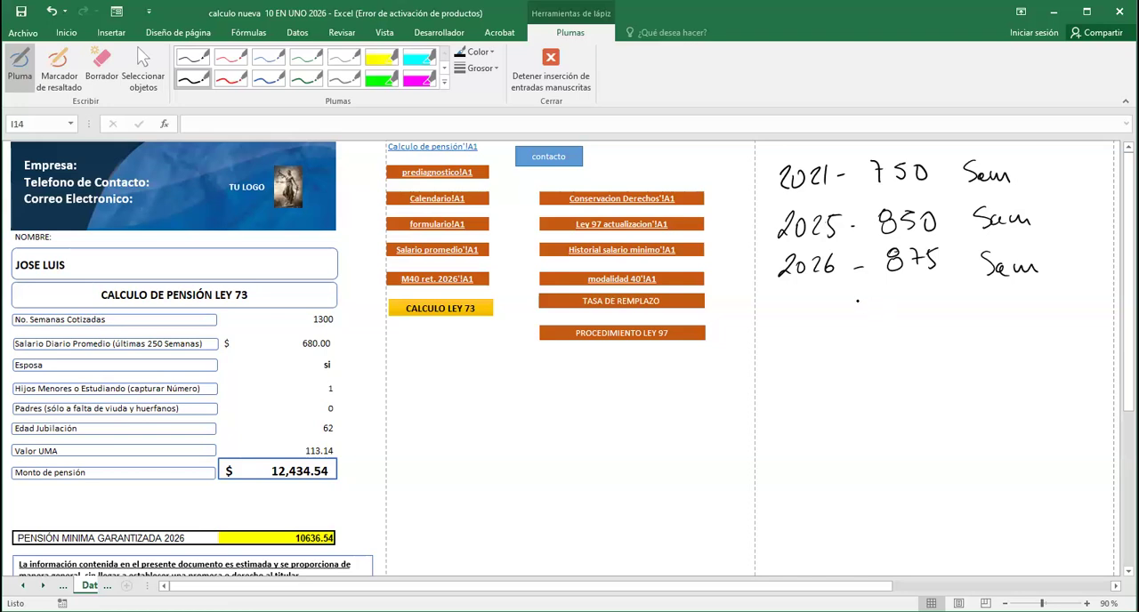
pyautogui.moveTo(782, 300)
pyautogui.mouseDown()
pyautogui.moveTo(778, 329)
pyautogui.moveTo(821, 337)
pyautogui.mouseUp()
pyautogui.moveTo(865, 305)
pyautogui.mouseDown()
pyautogui.moveTo(873, 301)
pyautogui.moveTo(877, 321)
pyautogui.moveTo(895, 308)
pyautogui.moveTo(890, 320)
pyautogui.mouseUp()
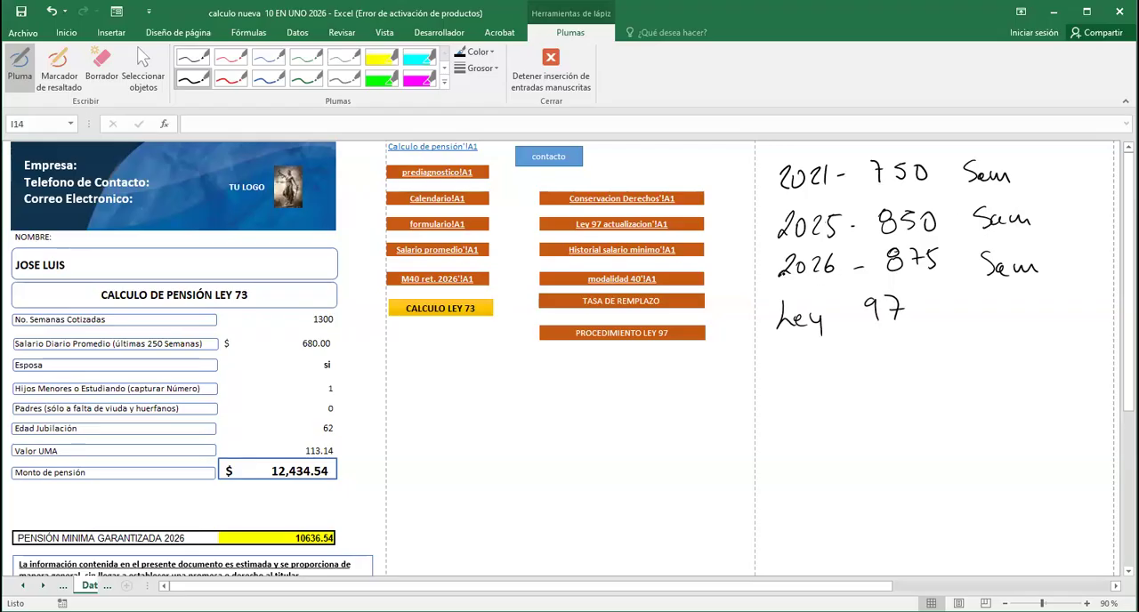
# Underline the 2026 note and handwrite "60 años Edad" and "Cesante" under Ley 97
pyautogui.moveTo(771, 283); pyautogui.dragTo(951, 274)
pyautogui.moveTo(808, 344); pyautogui.dragTo(798, 360)
pyautogui.moveTo(821, 347)
pyautogui.mouseDown()
pyautogui.moveTo(815, 366)
pyautogui.moveTo(822, 348)
pyautogui.moveTo(870, 366)
pyautogui.mouseUp()
pyautogui.moveTo(874, 358)
pyautogui.mouseDown()
pyautogui.moveTo(899, 354)
pyautogui.moveTo(904, 367)
pyautogui.mouseUp()
pyautogui.moveTo(909, 352); pyautogui.dragTo(917, 365)
pyautogui.moveTo(874, 348); pyautogui.dragTo(888, 346)
pyautogui.moveTo(973, 336)
pyautogui.mouseDown()
pyautogui.moveTo(949, 359)
pyautogui.moveTo(982, 338)
pyautogui.moveTo(1004, 365)
pyautogui.moveTo(1022, 336)
pyautogui.mouseUp()
pyautogui.moveTo(803, 388)
pyautogui.mouseDown()
pyautogui.moveTo(790, 408)
pyautogui.moveTo(867, 411)
pyautogui.moveTo(876, 395)
pyautogui.mouseUp()
pyautogui.moveTo(887, 406); pyautogui.dragTo(900, 413)
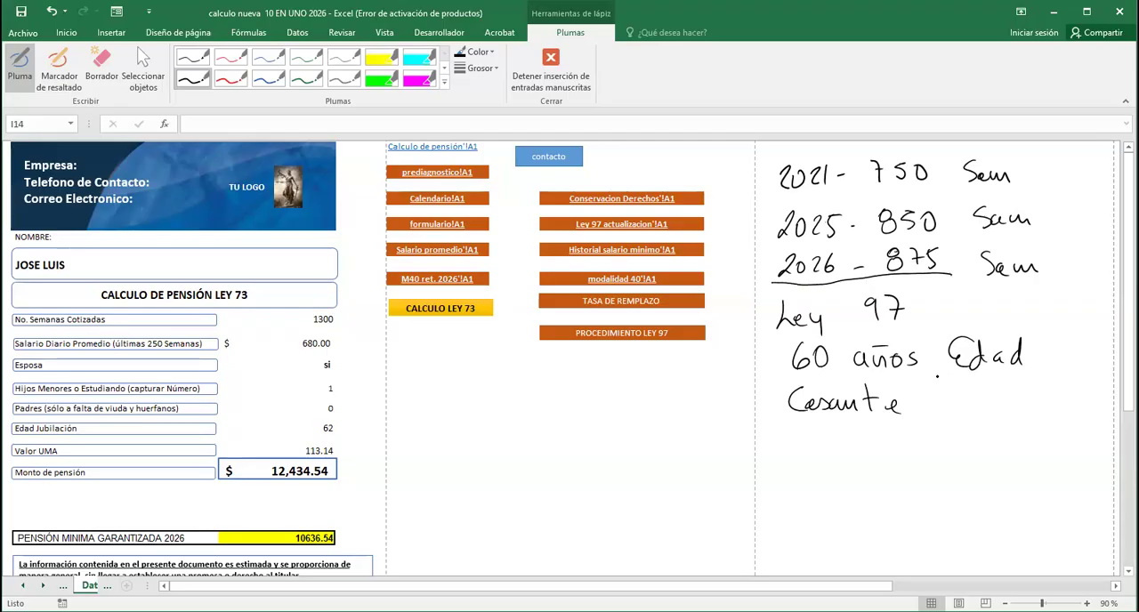
# Handwrite "No requiere C/D." below Cesante and underline the Ley 97 heading
pyautogui.moveTo(791, 436)
pyautogui.mouseDown()
pyautogui.moveTo(791, 455)
pyautogui.moveTo(804, 434)
pyautogui.moveTo(861, 454)
pyautogui.mouseUp()
pyautogui.moveTo(876, 445)
pyautogui.mouseDown()
pyautogui.moveTo(874, 470)
pyautogui.moveTo(929, 443)
pyautogui.moveTo(954, 456)
pyautogui.moveTo(981, 434)
pyautogui.moveTo(988, 443)
pyautogui.mouseUp()
pyautogui.moveTo(1011, 417)
pyautogui.mouseDown()
pyautogui.moveTo(1002, 466)
pyautogui.moveTo(1029, 447)
pyautogui.moveTo(1020, 462)
pyautogui.mouseUp()
pyautogui.click(1034, 456)
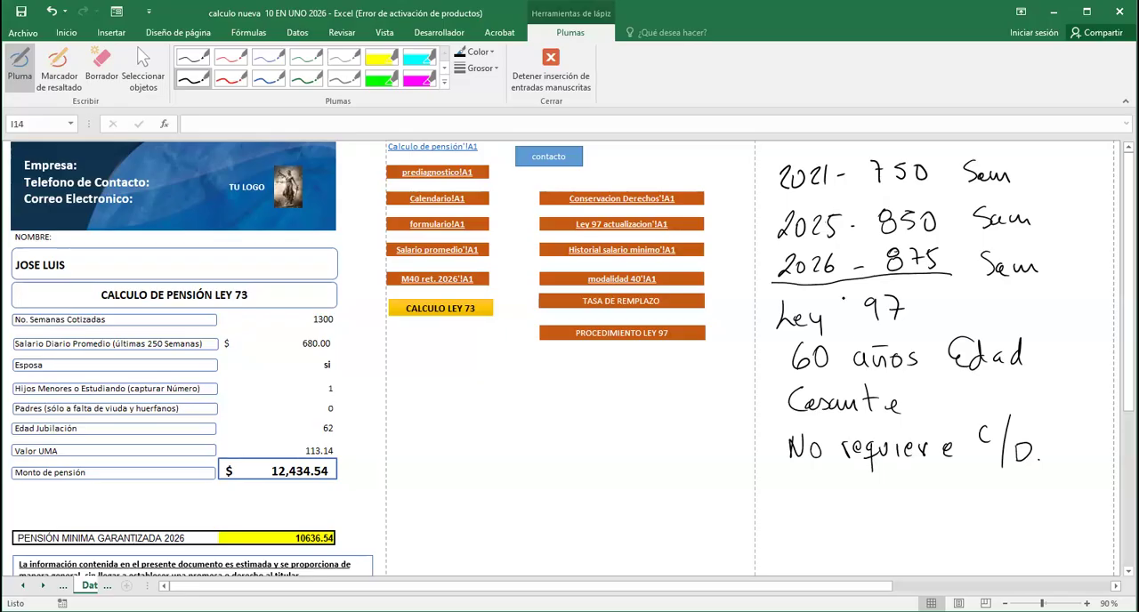
pyautogui.moveTo(776, 331); pyautogui.dragTo(918, 323)
# Handwrite "Renta Vitalicia" as the first pension option under the requirements
pyautogui.click(816, 491)
pyautogui.moveTo(788, 480); pyautogui.dragTo(785, 496)
pyautogui.moveTo(786, 476); pyautogui.dragTo(826, 496)
pyautogui.moveTo(832, 467); pyautogui.dragTo(830, 496)
pyautogui.moveTo(824, 484); pyautogui.dragTo(836, 482)
pyautogui.moveTo(839, 486)
pyautogui.mouseDown()
pyautogui.moveTo(853, 495)
pyautogui.moveTo(899, 477)
pyautogui.moveTo(909, 497)
pyautogui.mouseUp()
pyautogui.moveTo(918, 473)
pyautogui.mouseDown()
pyautogui.moveTo(922, 493)
pyautogui.moveTo(948, 495)
pyautogui.mouseUp()
pyautogui.moveTo(960, 484)
pyautogui.mouseDown()
pyautogui.moveTo(960, 494)
pyautogui.moveTo(1014, 493)
pyautogui.mouseUp()
pyautogui.click(989, 478)
# Handwrite "Retiro Programado" as the second pension option, marked with a dash
pyautogui.moveTo(766, 515); pyautogui.dragTo(816, 525)
pyautogui.moveTo(833, 501)
pyautogui.mouseDown()
pyautogui.moveTo(835, 523)
pyautogui.moveTo(840, 514)
pyautogui.mouseUp()
pyautogui.moveTo(848, 514); pyautogui.dragTo(863, 523)
pyautogui.moveTo(865, 514)
pyautogui.mouseDown()
pyautogui.moveTo(903, 529)
pyautogui.moveTo(947, 524)
pyautogui.moveTo(955, 537)
pyautogui.moveTo(972, 525)
pyautogui.mouseUp()
pyautogui.click(925, 524)
pyautogui.click(941, 521)
pyautogui.click(1003, 518)
pyautogui.moveTo(990, 516)
pyautogui.mouseDown()
pyautogui.moveTo(1023, 523)
pyautogui.moveTo(1041, 497)
pyautogui.moveTo(1070, 520)
pyautogui.mouseUp()
# Handwrite "P. Garantizada Art. 170" as the third pension option, marked with a dash
pyautogui.click(779, 550)
pyautogui.moveTo(769, 553); pyautogui.dragTo(795, 560)
pyautogui.moveTo(794, 539)
pyautogui.mouseDown()
pyautogui.moveTo(835, 567)
pyautogui.moveTo(894, 561)
pyautogui.mouseUp()
pyautogui.click(807, 557)
pyautogui.moveTo(899, 532)
pyautogui.mouseDown()
pyautogui.moveTo(901, 559)
pyautogui.moveTo(915, 546)
pyautogui.moveTo(927, 557)
pyautogui.mouseUp()
pyautogui.click(933, 549)
pyautogui.moveTo(931, 548); pyautogui.dragTo(958, 559)
pyautogui.moveTo(957, 535)
pyautogui.mouseDown()
pyautogui.moveTo(954, 559)
pyautogui.moveTo(1014, 559)
pyautogui.moveTo(1036, 539)
pyautogui.moveTo(1068, 555)
pyautogui.mouseUp()
pyautogui.click(1008, 549)
pyautogui.click(1052, 550)
pyautogui.moveTo(1070, 532)
pyautogui.mouseDown()
pyautogui.moveTo(1077, 552)
pyautogui.moveTo(1097, 533)
pyautogui.mouseUp()
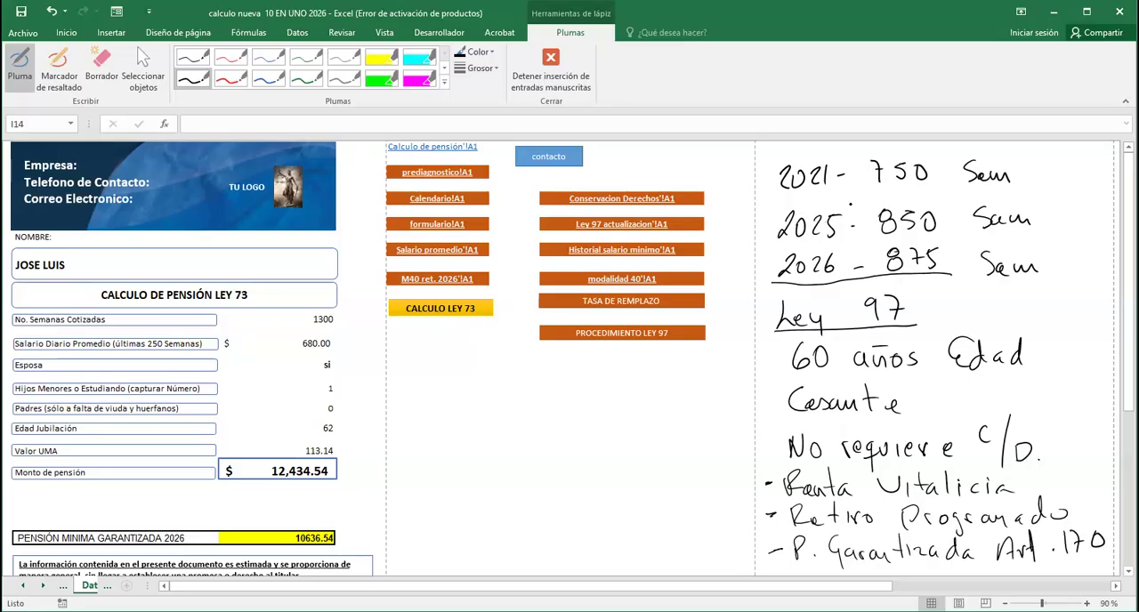
# Handwrite "16 - Dic - 2020" and "Salario Minimo" in the blank area below the sheet links
pyautogui.moveTo(469, 403); pyautogui.dragTo(468, 433)
pyautogui.moveTo(483, 405)
pyautogui.mouseDown()
pyautogui.moveTo(475, 421)
pyautogui.moveTo(505, 418)
pyautogui.mouseUp()
pyautogui.moveTo(515, 407)
pyautogui.mouseDown()
pyautogui.moveTo(514, 429)
pyautogui.moveTo(539, 429)
pyautogui.mouseUp()
pyautogui.moveTo(552, 419)
pyautogui.mouseDown()
pyautogui.moveTo(552, 429)
pyautogui.moveTo(612, 425)
pyautogui.moveTo(621, 411)
pyautogui.moveTo(644, 425)
pyautogui.moveTo(651, 410)
pyautogui.mouseUp()
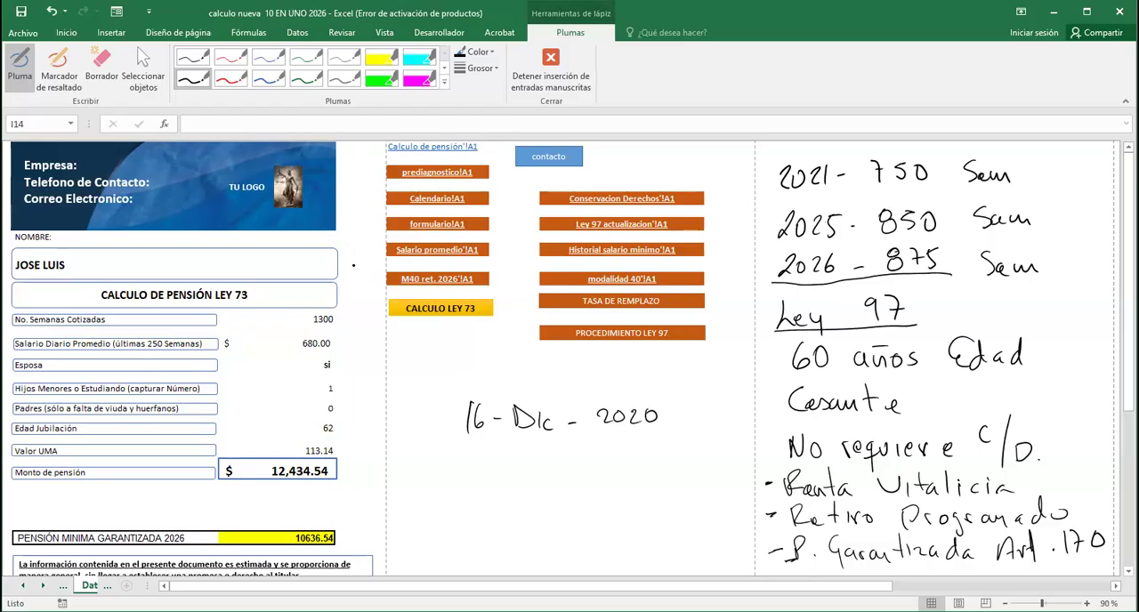
pyautogui.moveTo(505, 450)
pyautogui.mouseDown()
pyautogui.moveTo(488, 470)
pyautogui.moveTo(546, 474)
pyautogui.mouseUp()
pyautogui.moveTo(550, 472)
pyautogui.mouseDown()
pyautogui.moveTo(556, 457)
pyautogui.moveTo(558, 473)
pyautogui.moveTo(574, 460)
pyautogui.moveTo(616, 469)
pyautogui.mouseUp()
pyautogui.moveTo(623, 461); pyautogui.dragTo(687, 457)
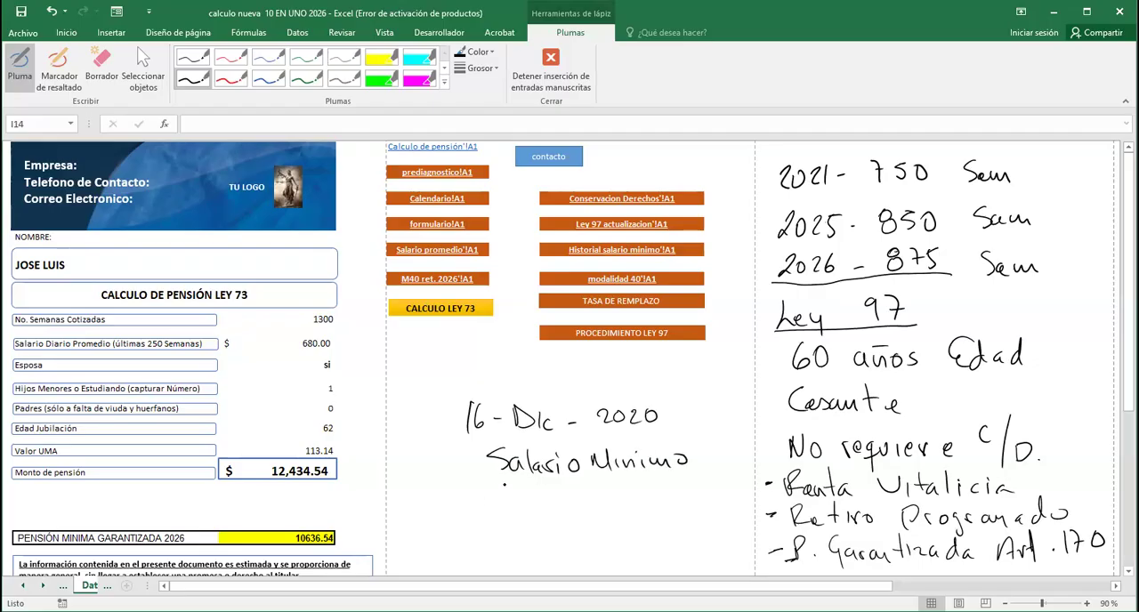
# Handwrite "No Incremento F Fox" below Salario Minimo and lengthen the dash before P. Garantizada
pyautogui.moveTo(447, 491)
pyautogui.mouseDown()
pyautogui.moveTo(510, 507)
pyautogui.moveTo(524, 487)
pyautogui.moveTo(536, 506)
pyautogui.mouseUp()
pyautogui.click(526, 503)
pyautogui.moveTo(550, 498)
pyautogui.mouseDown()
pyautogui.moveTo(543, 506)
pyautogui.moveTo(598, 508)
pyautogui.mouseUp()
pyautogui.click(608, 501)
pyautogui.moveTo(589, 492); pyautogui.dragTo(640, 505)
pyautogui.moveTo(637, 488)
pyautogui.mouseDown()
pyautogui.moveTo(658, 486)
pyautogui.moveTo(650, 493)
pyautogui.moveTo(674, 504)
pyautogui.moveTo(684, 495)
pyautogui.mouseUp()
pyautogui.click(673, 498)
pyautogui.moveTo(690, 497); pyautogui.dragTo(715, 508)
pyautogui.moveTo(716, 493); pyautogui.dragTo(703, 508)
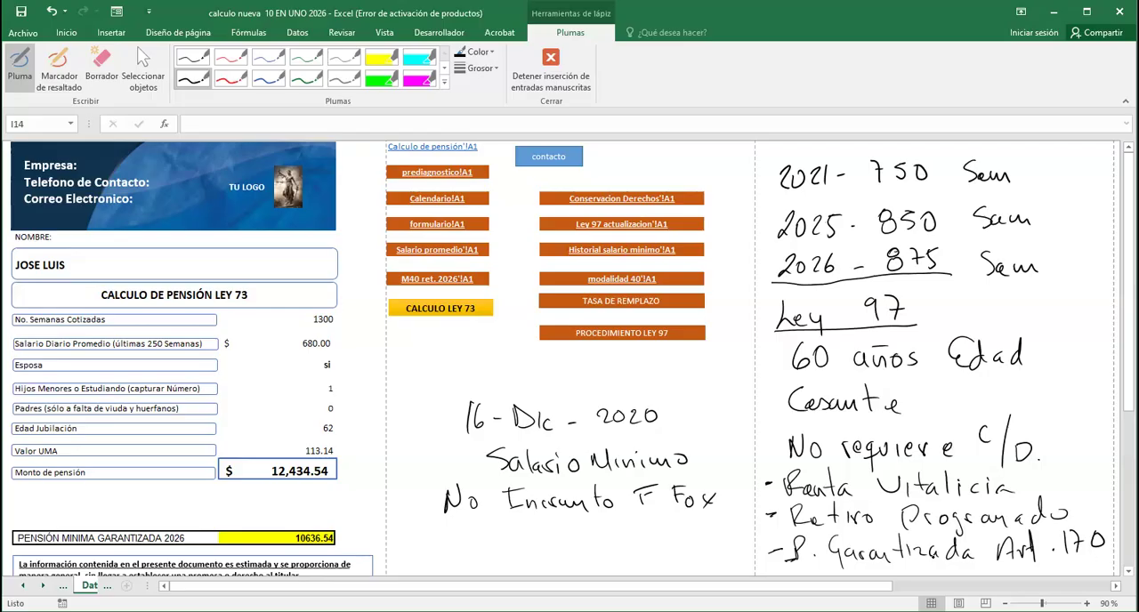
pyautogui.moveTo(753, 552); pyautogui.dragTo(782, 553)
# Erase most of the handwritten notes with the ink eraser and stop inking
pyautogui.click(101, 64)
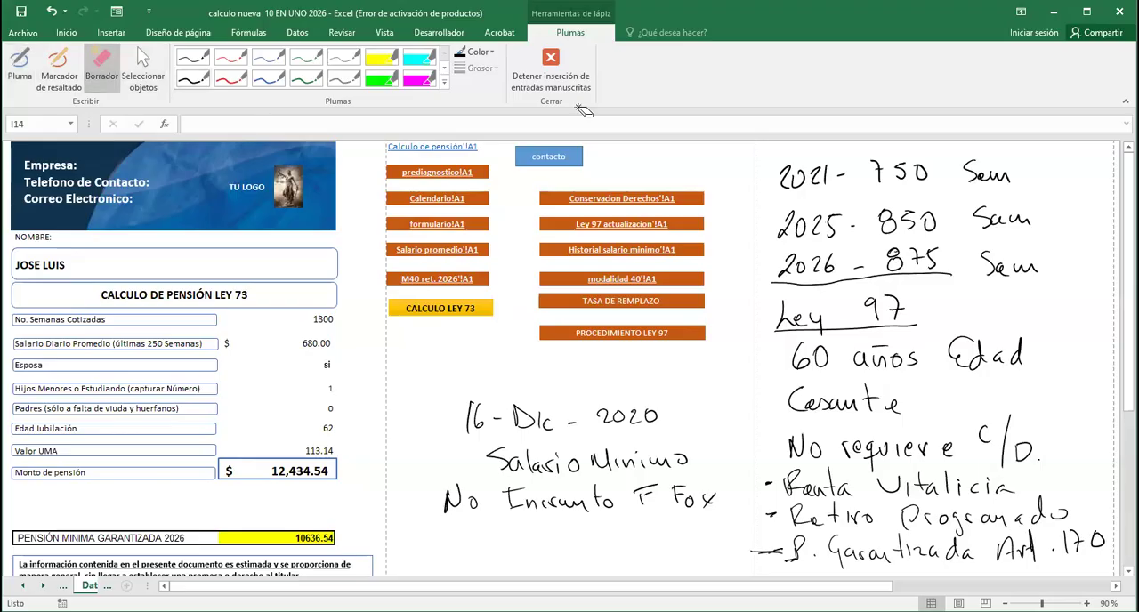
pyautogui.moveTo(778, 174); pyautogui.dragTo(998, 177)
pyautogui.moveTo(879, 219)
pyautogui.mouseDown()
pyautogui.moveTo(1017, 223)
pyautogui.moveTo(890, 223)
pyautogui.moveTo(815, 245)
pyautogui.moveTo(844, 225)
pyautogui.moveTo(839, 264)
pyautogui.moveTo(698, 145)
pyautogui.mouseUp()
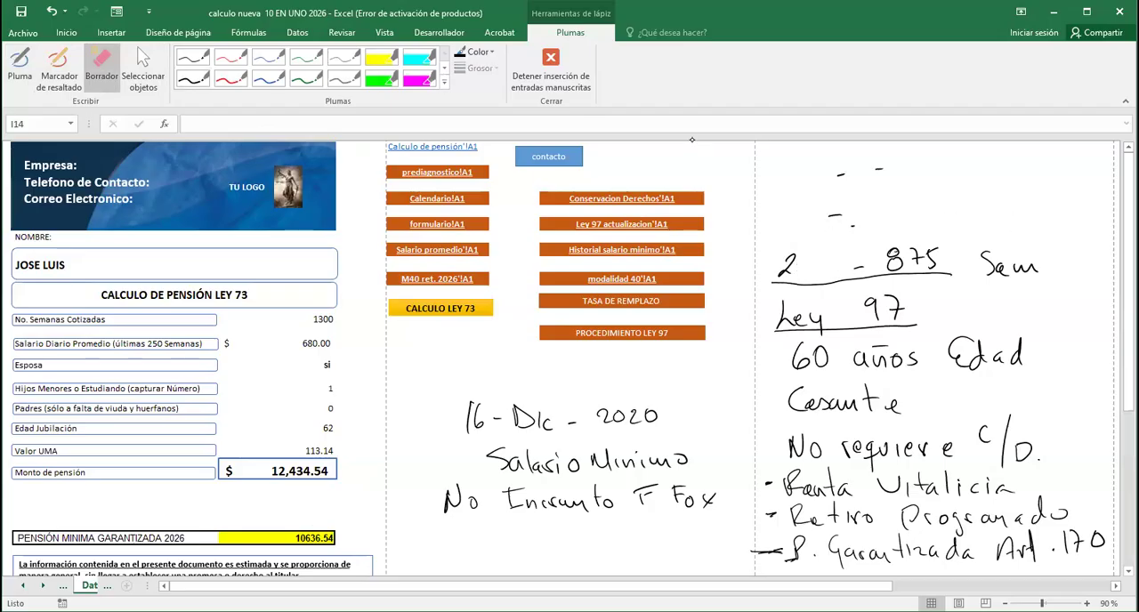
pyautogui.moveTo(797, 258)
pyautogui.mouseDown()
pyautogui.moveTo(1014, 271)
pyautogui.moveTo(819, 325)
pyautogui.moveTo(1015, 349)
pyautogui.moveTo(837, 363)
pyautogui.moveTo(805, 449)
pyautogui.moveTo(1014, 445)
pyautogui.moveTo(881, 467)
pyautogui.moveTo(768, 469)
pyautogui.moveTo(797, 505)
pyautogui.moveTo(986, 486)
pyautogui.moveTo(945, 481)
pyautogui.moveTo(1043, 516)
pyautogui.moveTo(815, 547)
pyautogui.moveTo(819, 516)
pyautogui.moveTo(814, 525)
pyautogui.mouseUp()
pyautogui.moveTo(543, 501)
pyautogui.mouseDown()
pyautogui.moveTo(445, 503)
pyautogui.moveTo(619, 416)
pyautogui.moveTo(462, 456)
pyautogui.mouseUp()
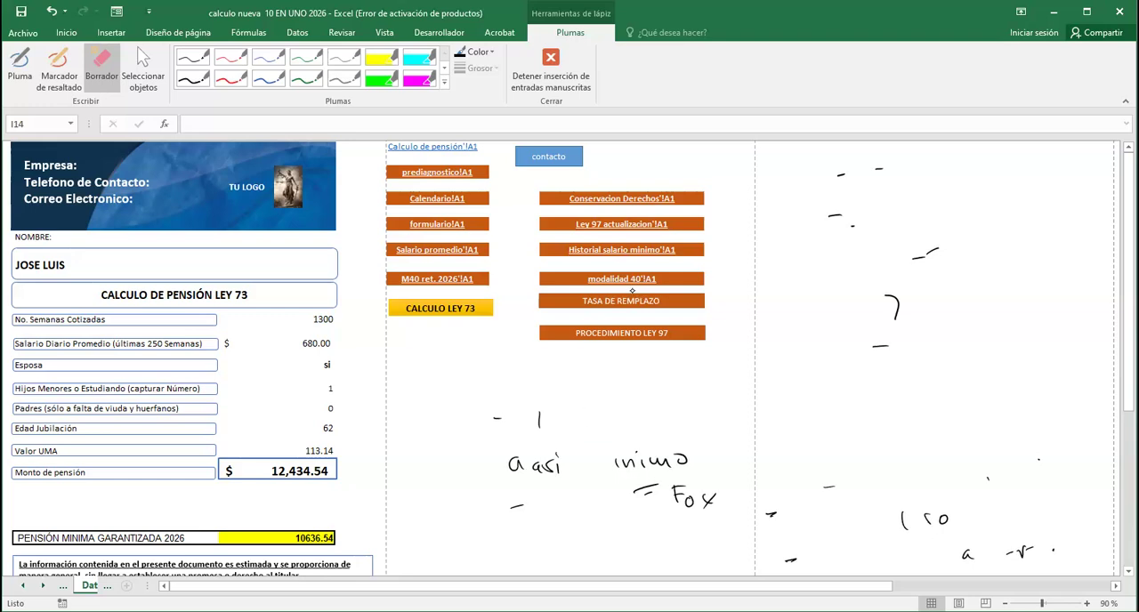
pyautogui.click(551, 64)
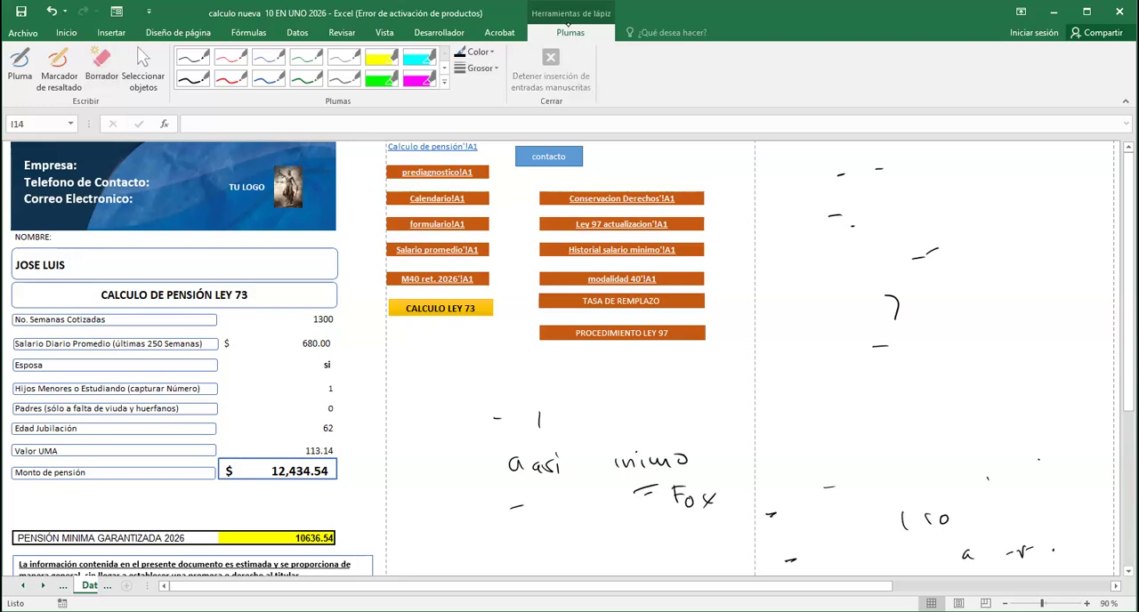
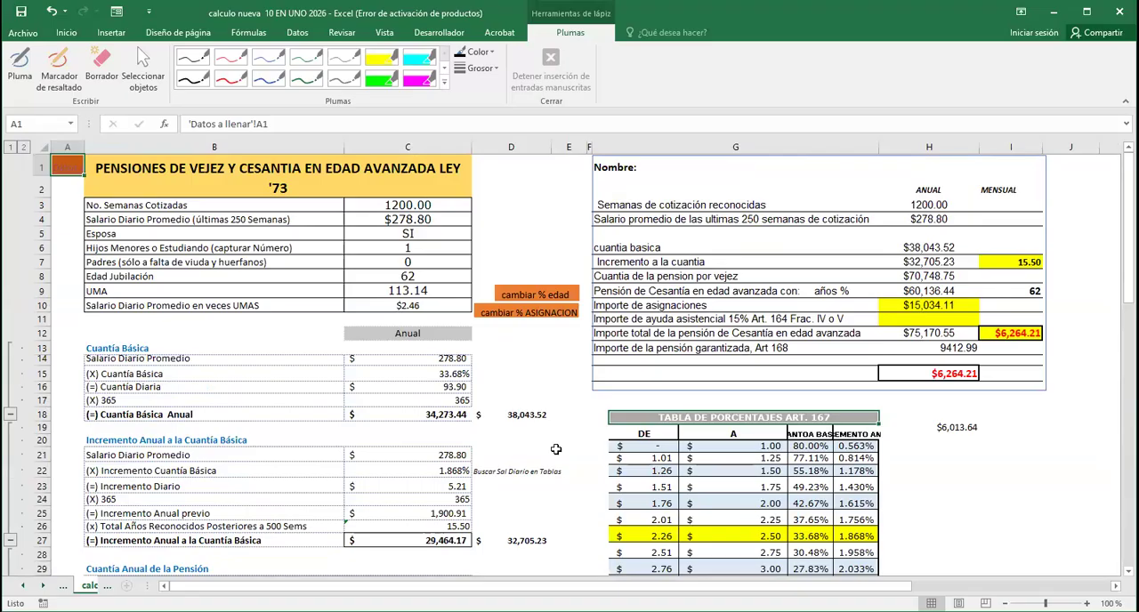
# Fill the value cell for Total Años Reconocidos Posteriores a 500 Sems (C26) in yellow
pyautogui.scroll(-2, 555, 450)
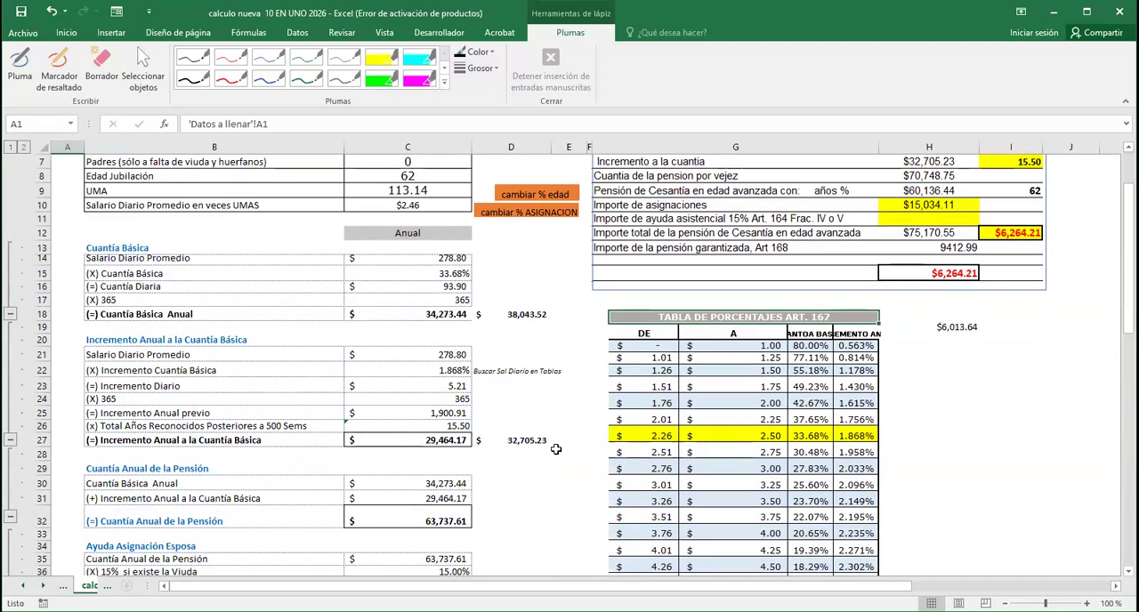
pyautogui.scroll(-2, 555, 449)
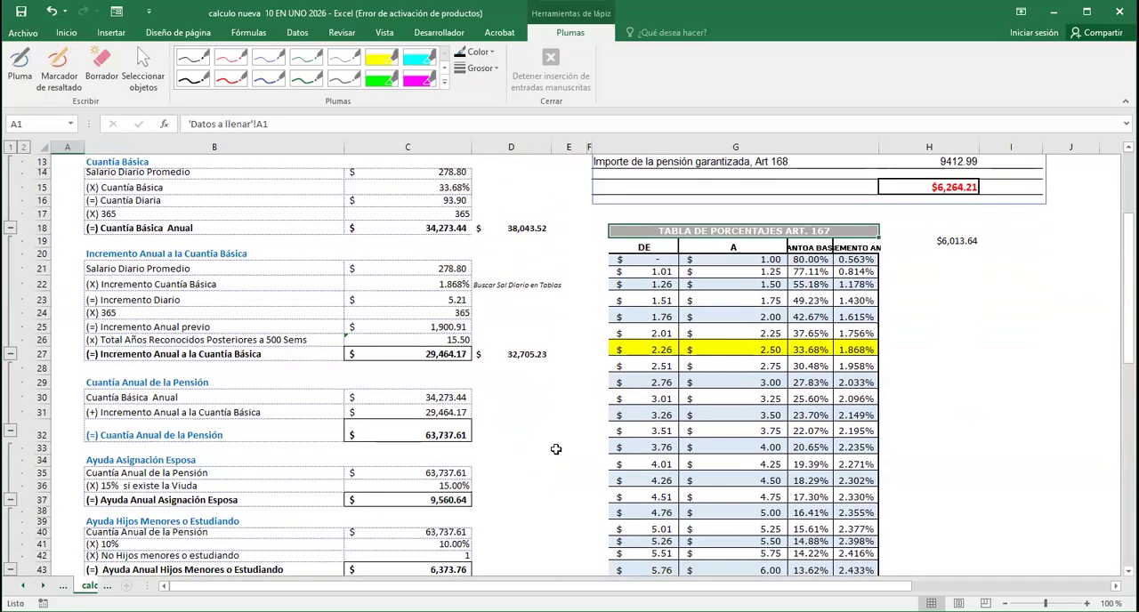
pyautogui.click(466, 345)
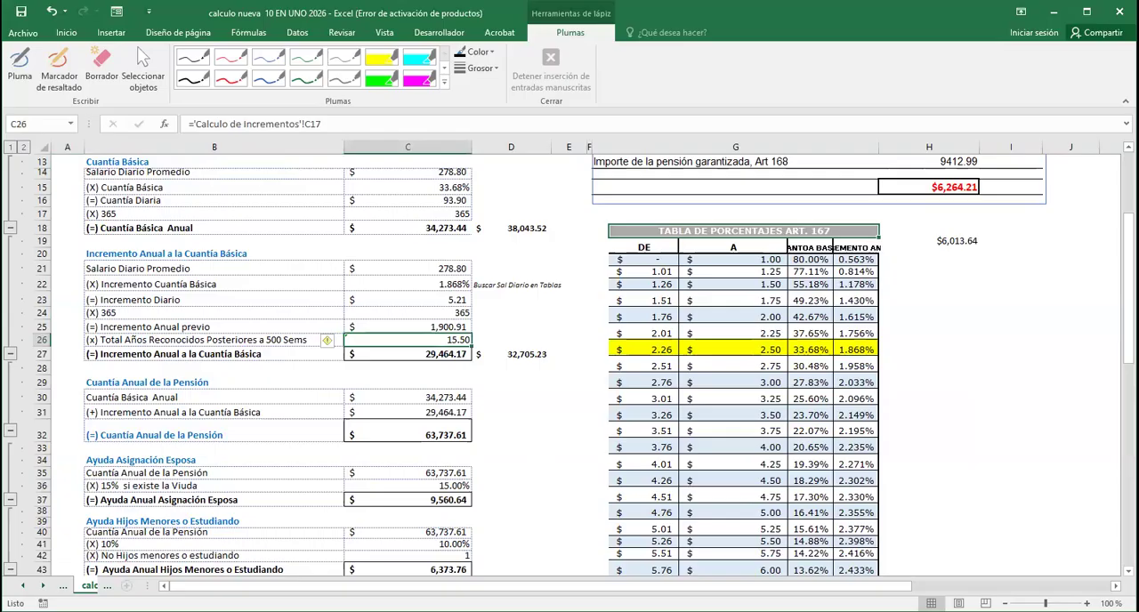
pyautogui.click(107, 33)
pyautogui.click(67, 33)
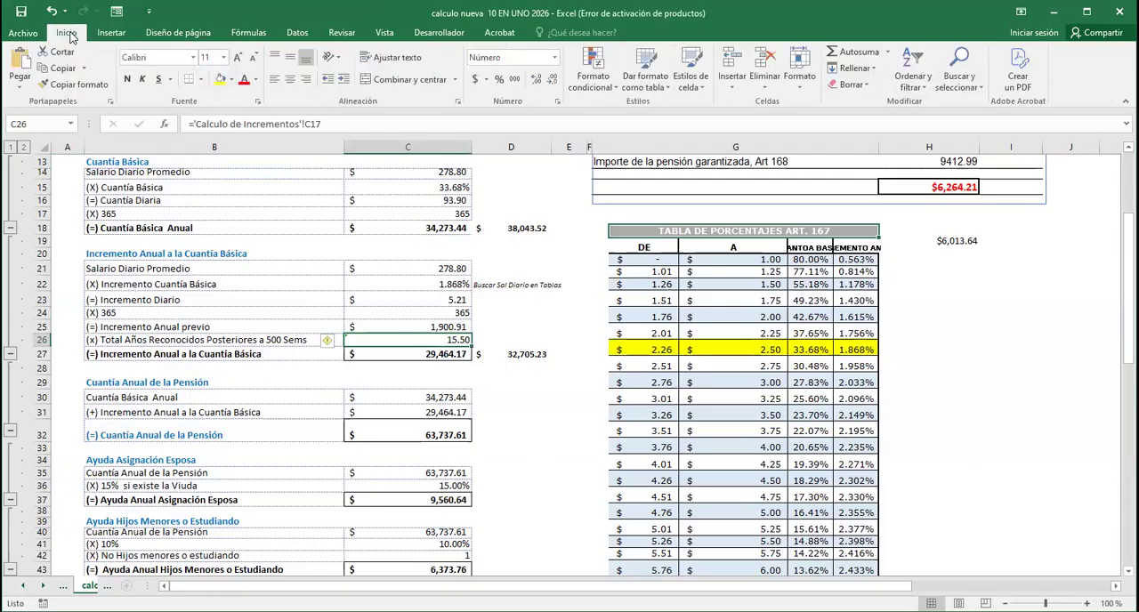
pyautogui.click(220, 78)
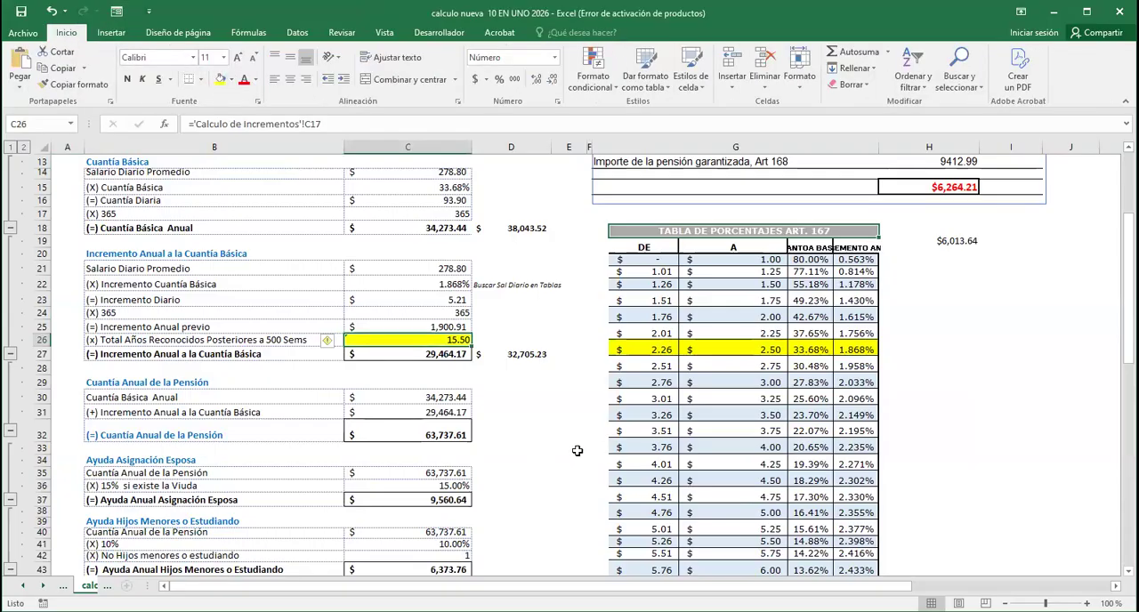
pyautogui.click(562, 428)
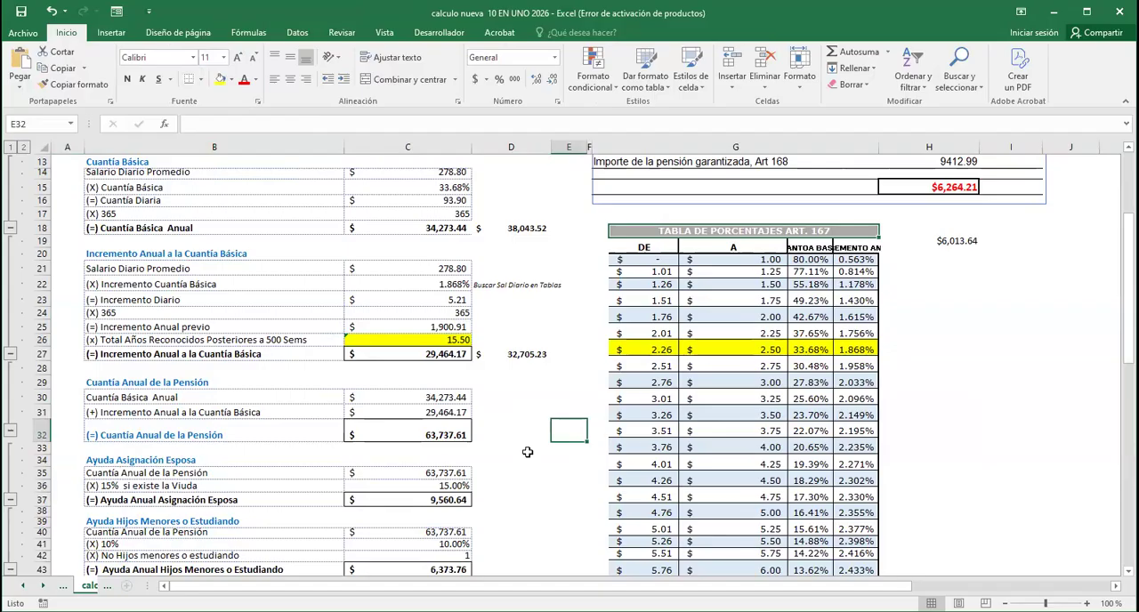
# Review the Ley 73 calculation down to Pensión por Recibir, and select the No. Semanas Cotizadas value in the case data
pyautogui.scroll(-11, 528, 453)
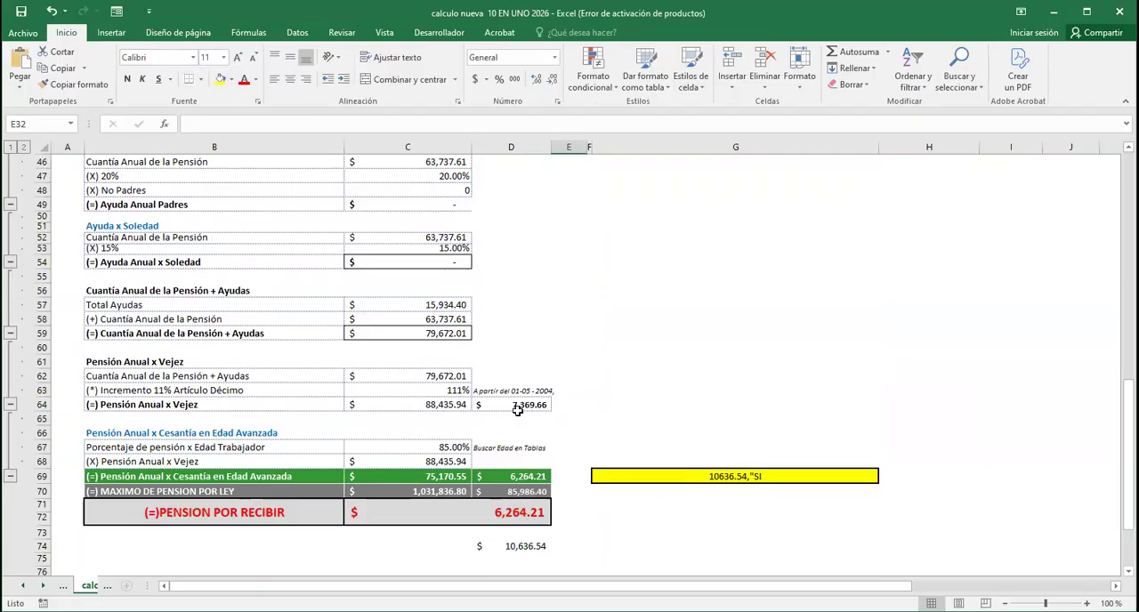
pyautogui.scroll(15, 519, 356)
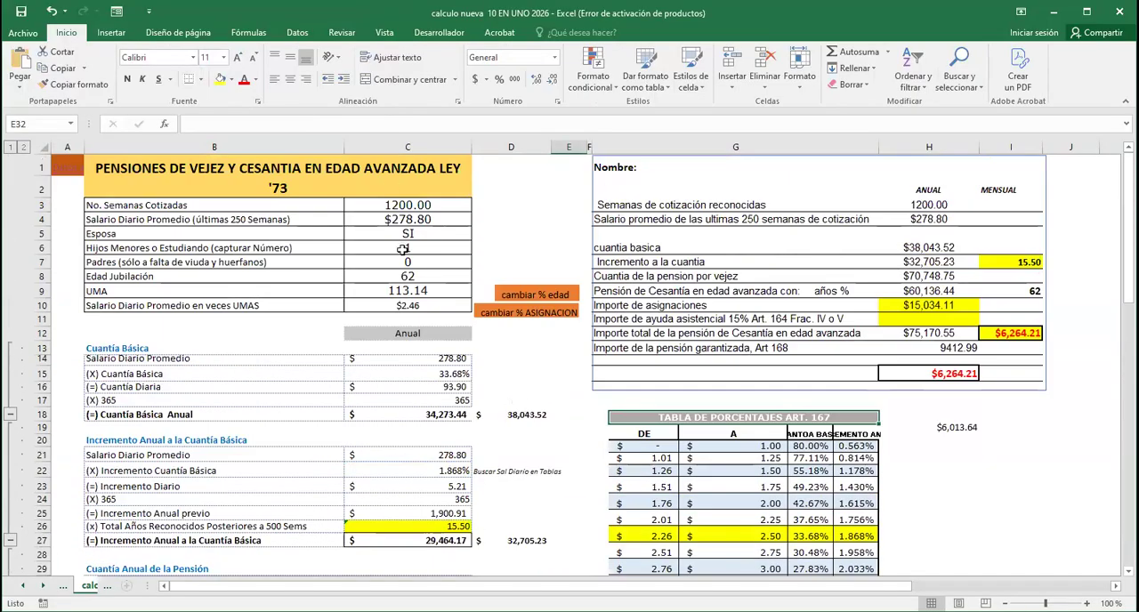
pyautogui.scroll(-1, 505, 369)
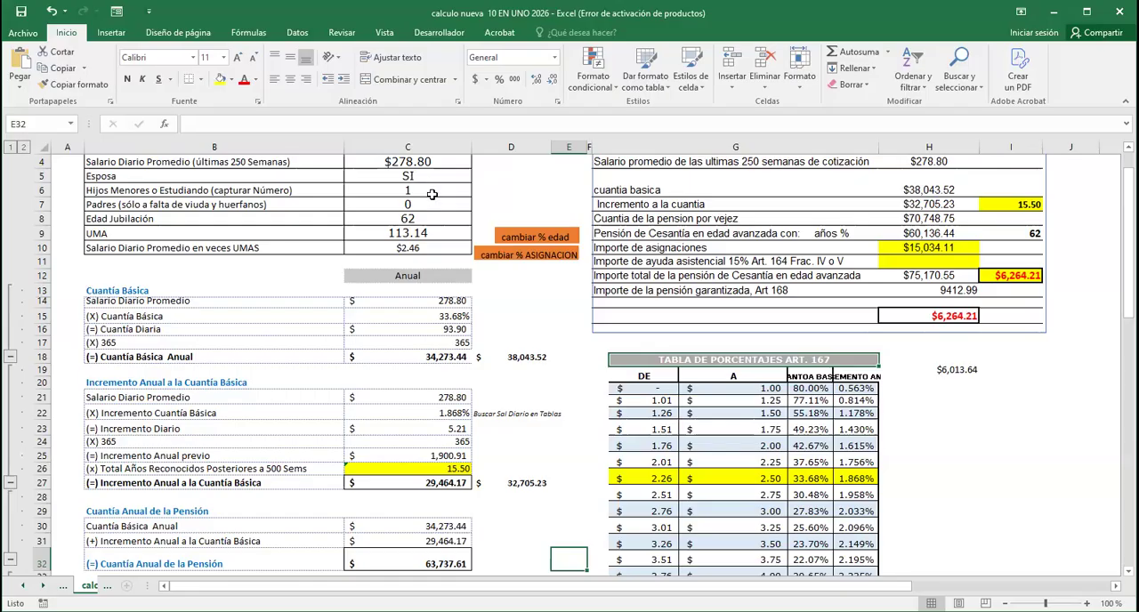
pyautogui.scroll(1, 452, 327)
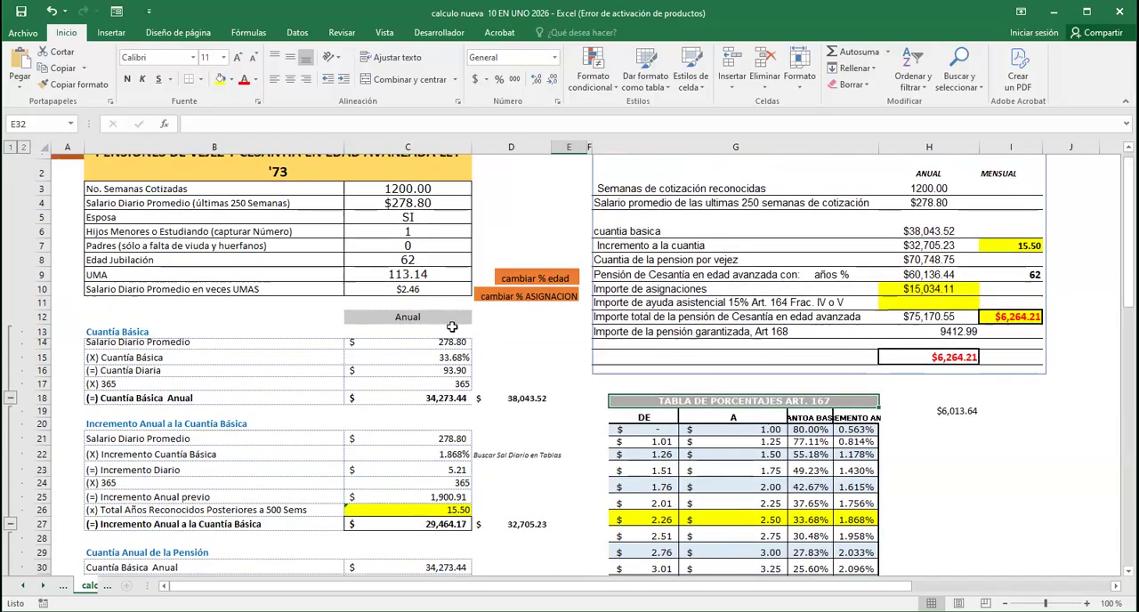
pyautogui.scroll(1, 453, 327)
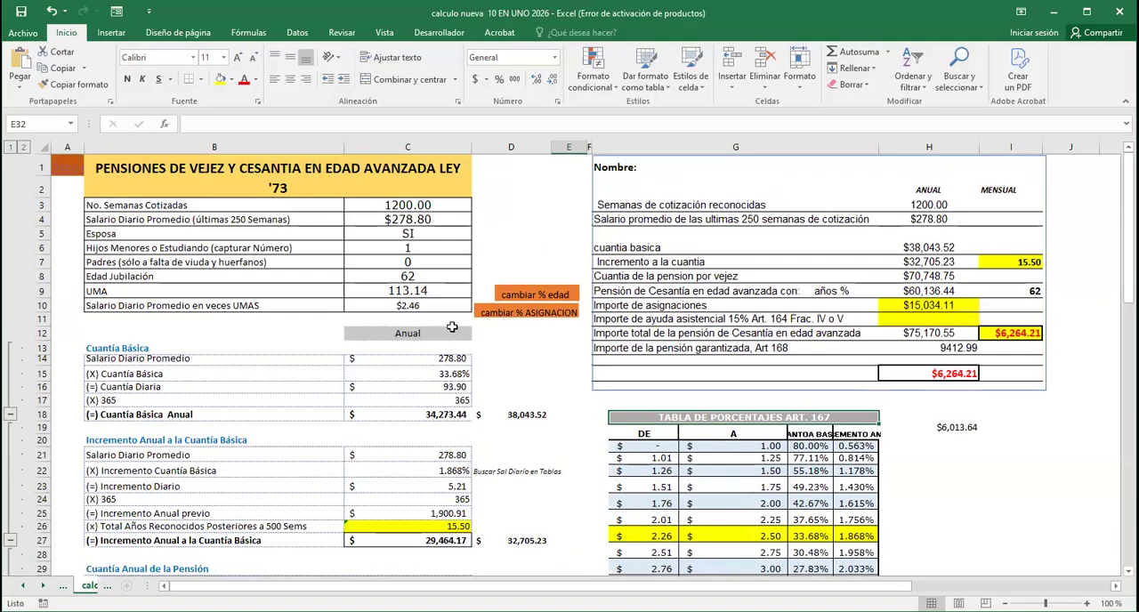
pyautogui.click(414, 205)
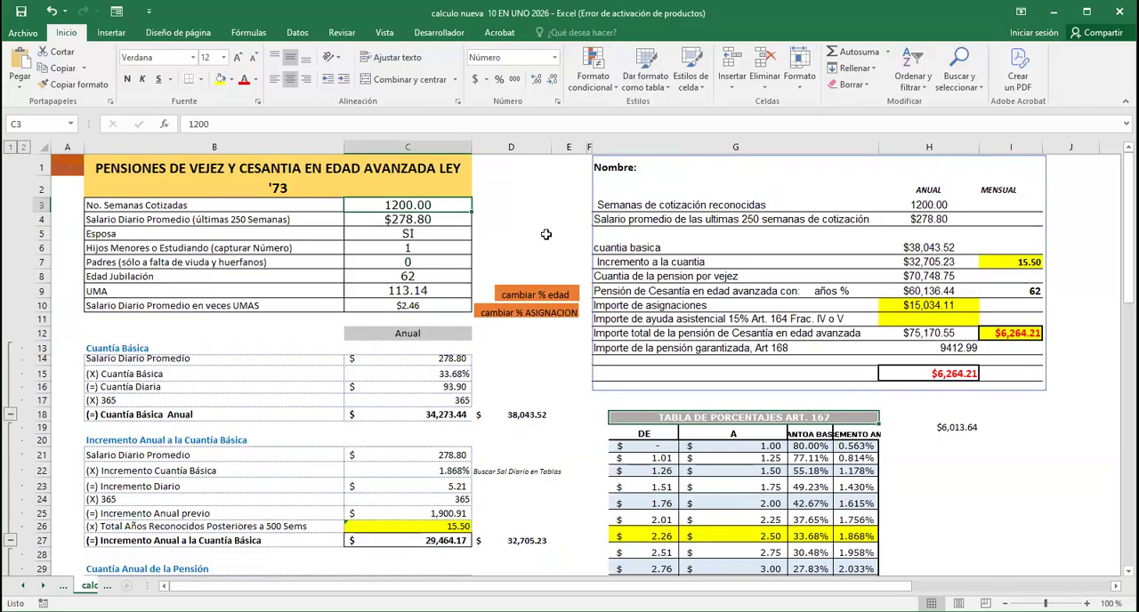
# Examine the formulas for the recognised years, the annual increment and the Cuantía Anual de la Pensión
pyautogui.scroll(-2, 546, 234)
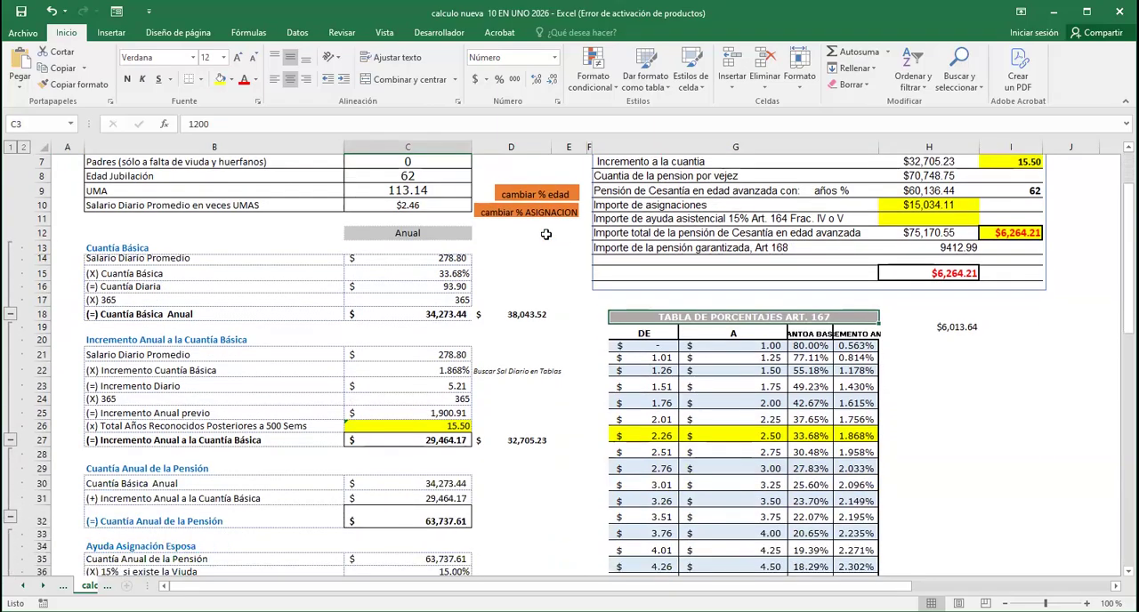
pyautogui.scroll(-3, 546, 234)
pyautogui.click(455, 300)
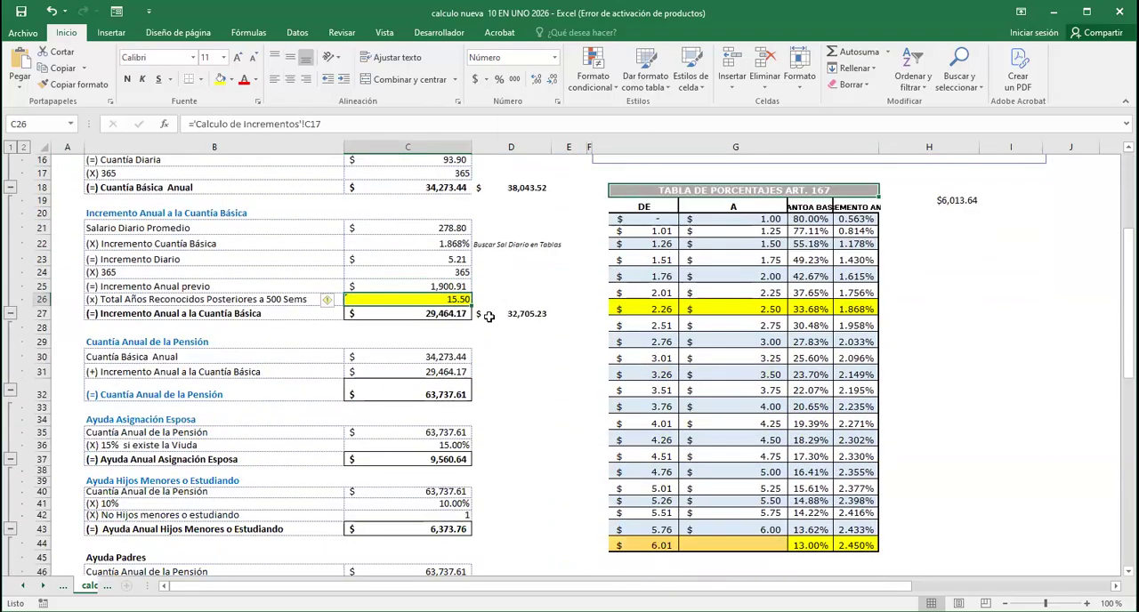
pyautogui.click(443, 315)
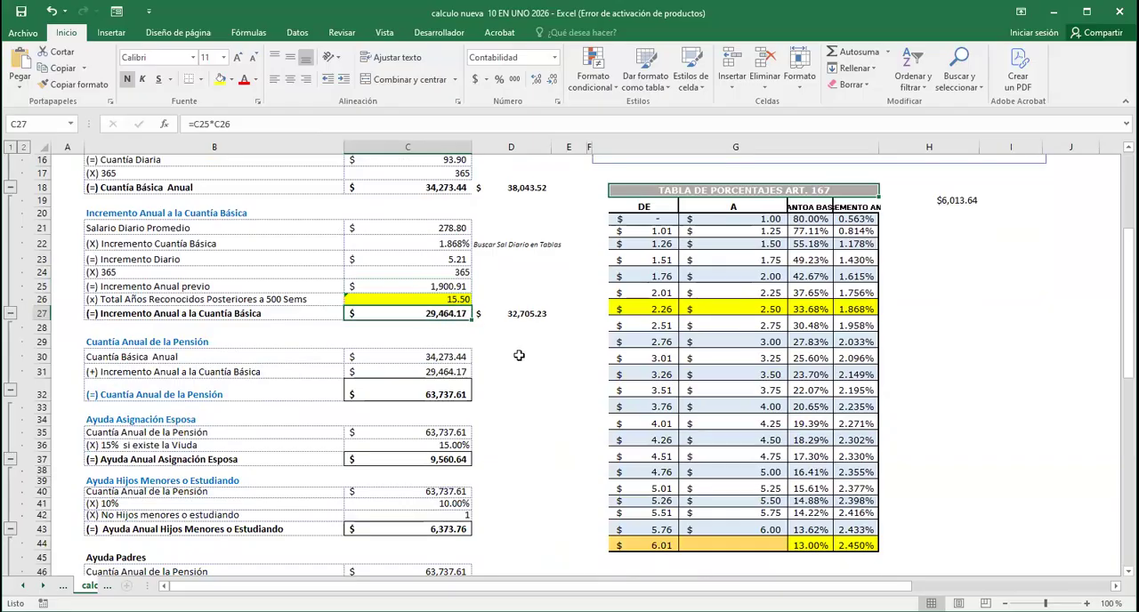
pyautogui.scroll(-1, 520, 355)
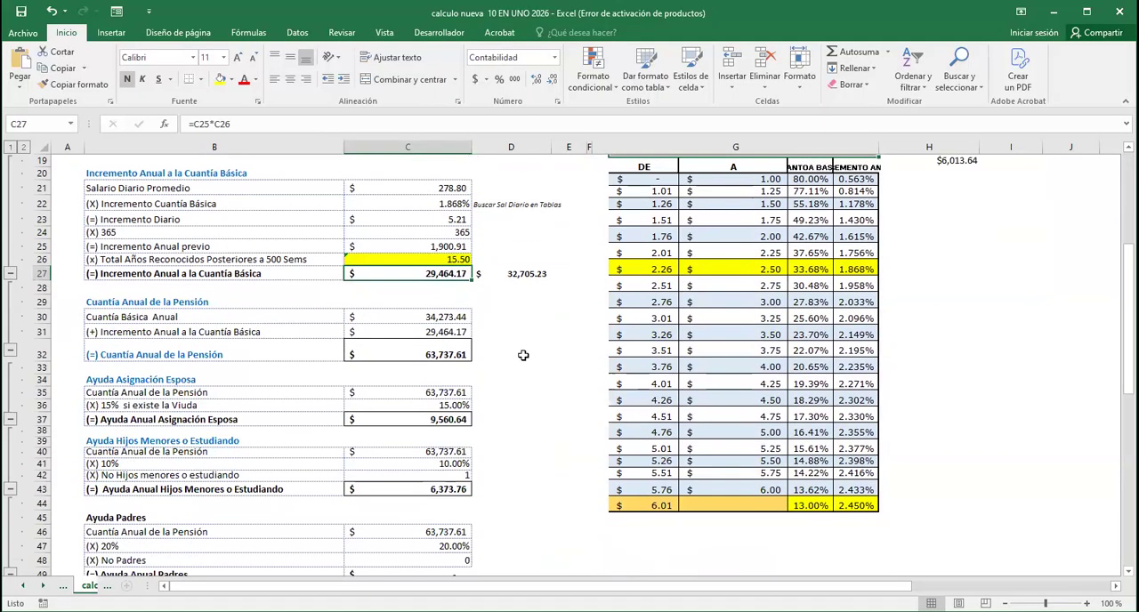
pyautogui.click(416, 318)
pyautogui.click(443, 331)
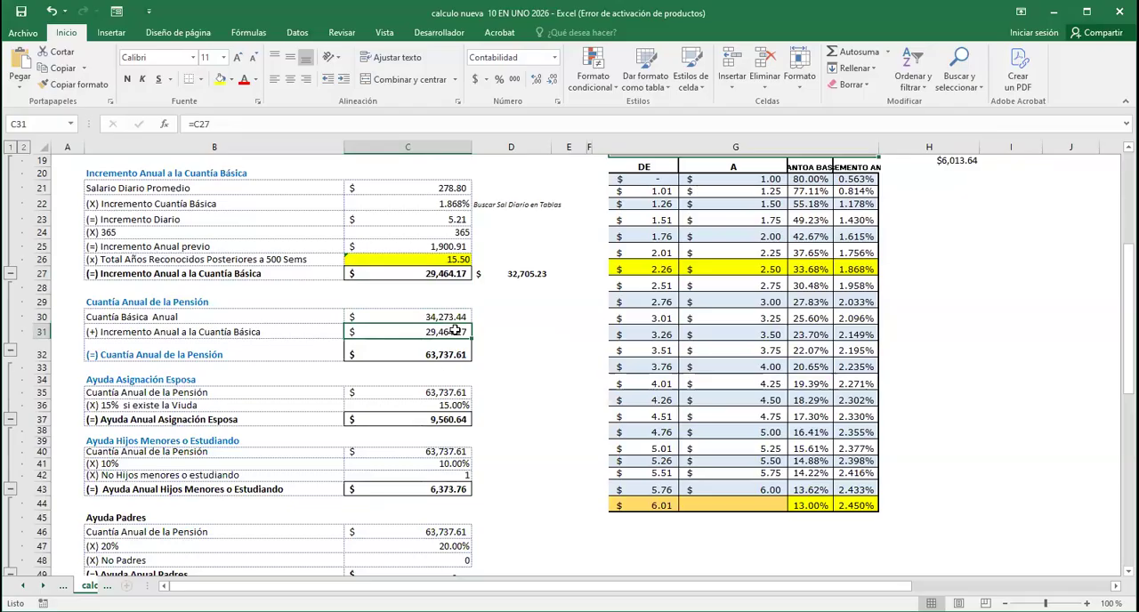
pyautogui.press('Down')
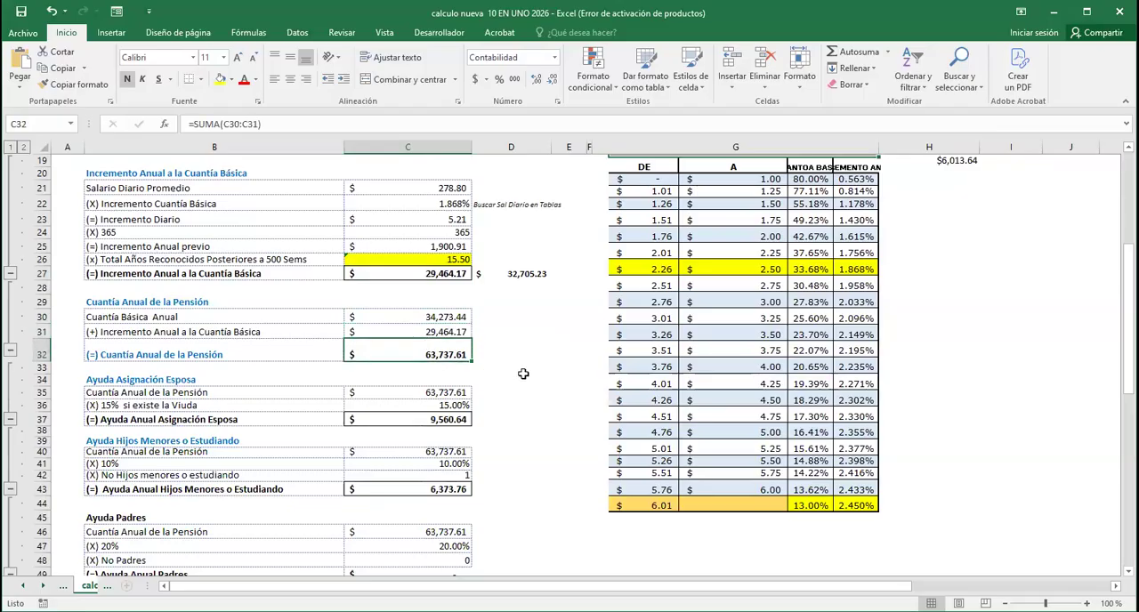
# Examine the Pensión por Recibir formula and compare it with the yellow minimum-pension check in G69
pyautogui.scroll(-2, 524, 374)
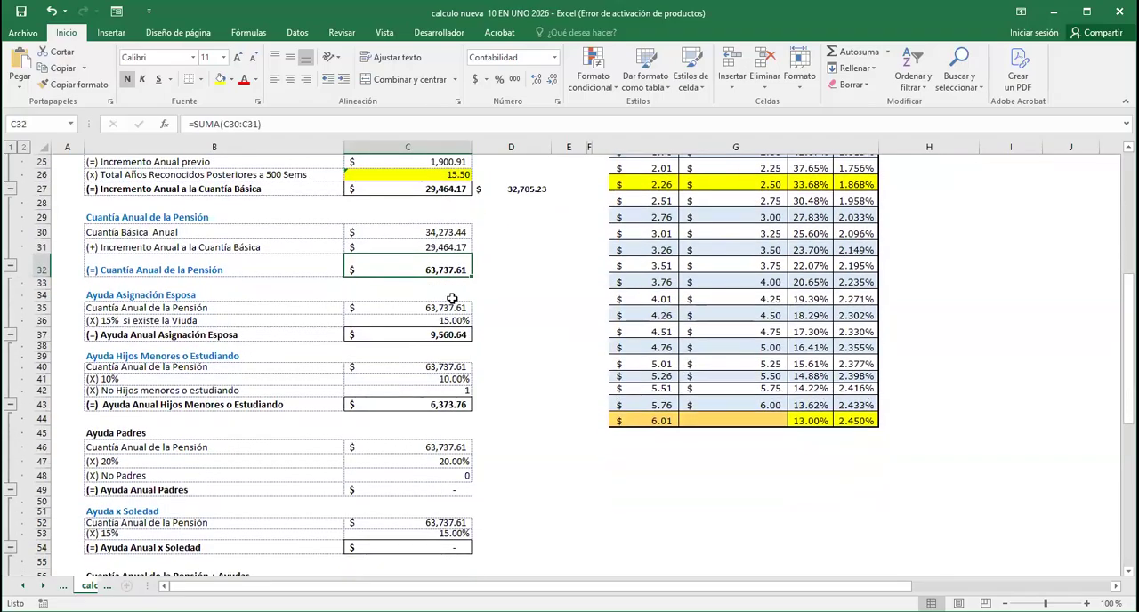
pyautogui.scroll(-6, 449, 303)
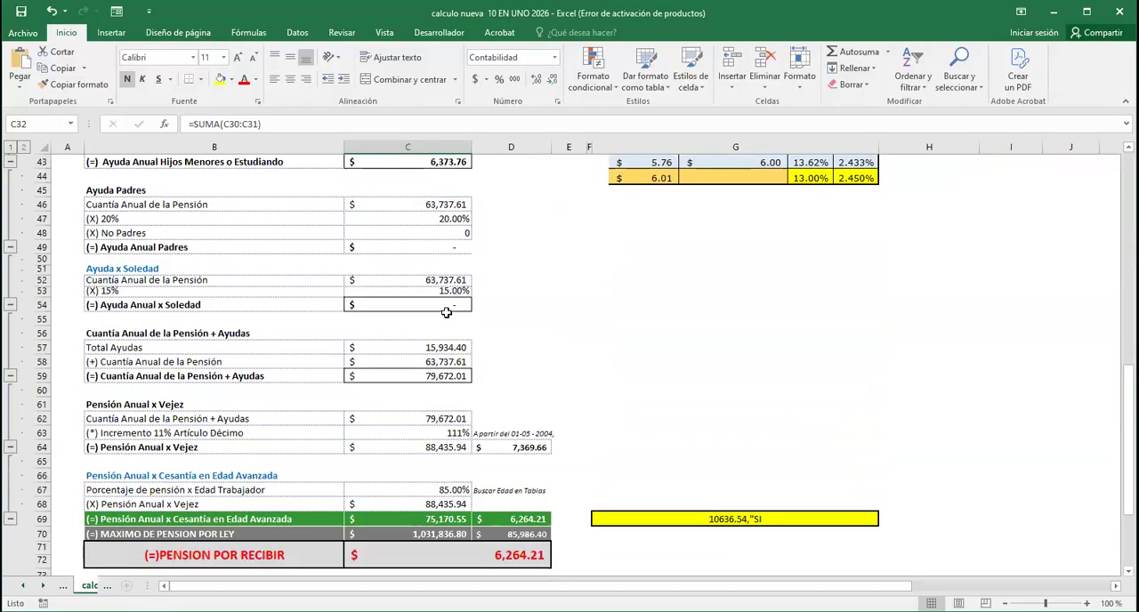
pyautogui.scroll(-4, 449, 320)
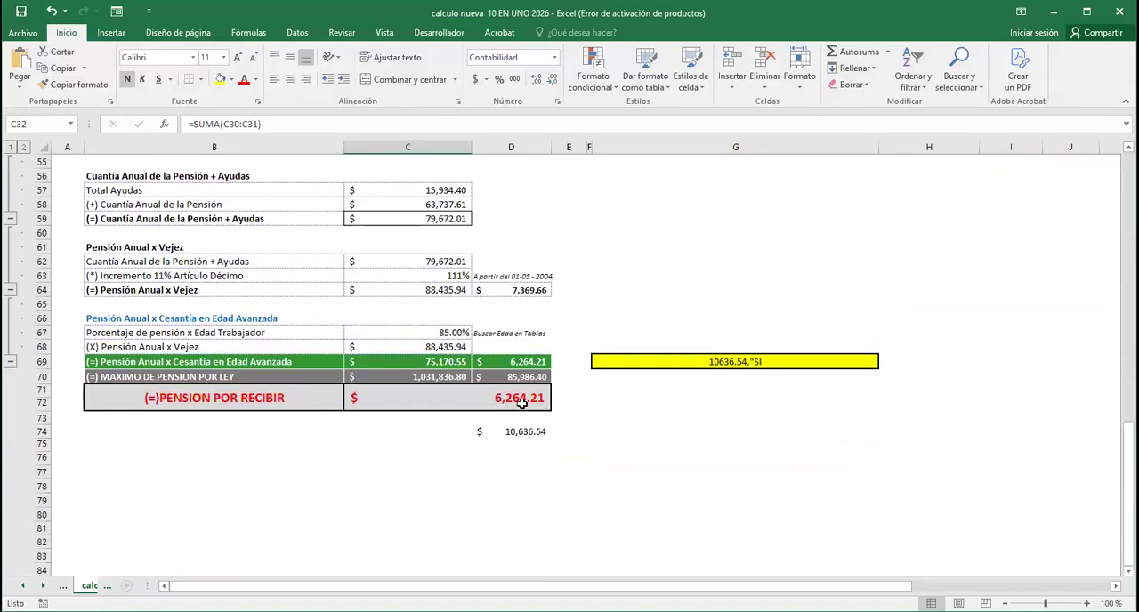
pyautogui.click(523, 403)
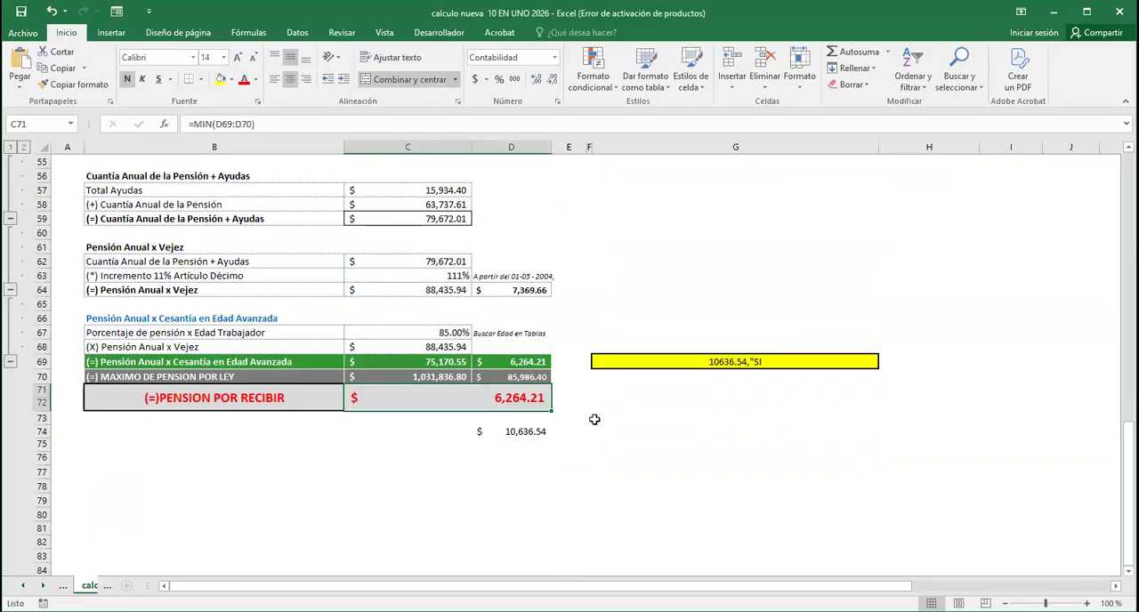
pyautogui.click(722, 361)
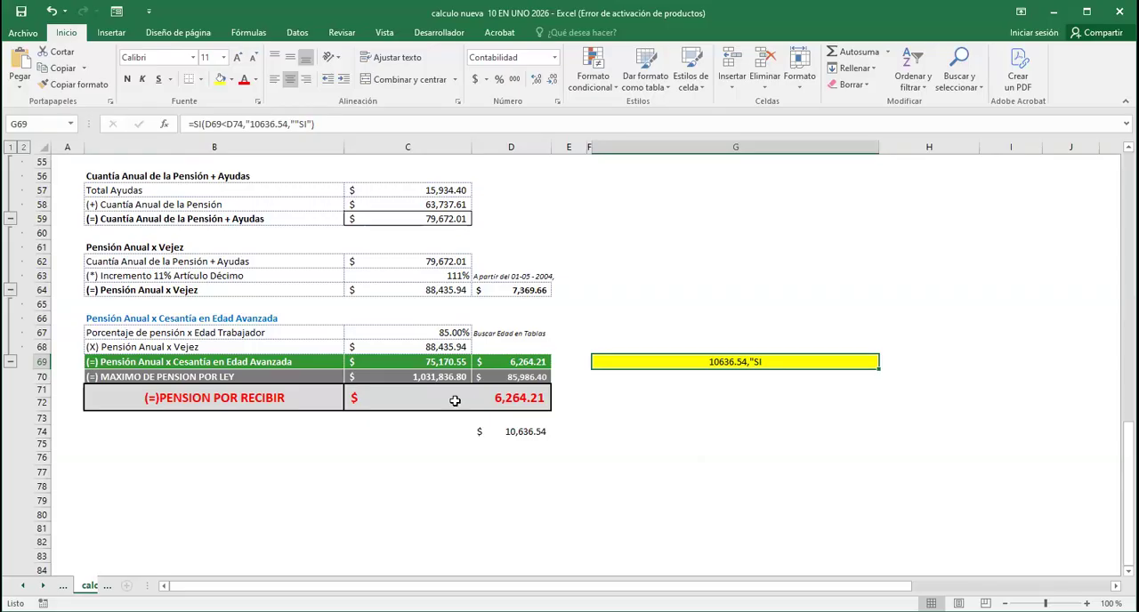
pyautogui.click(528, 402)
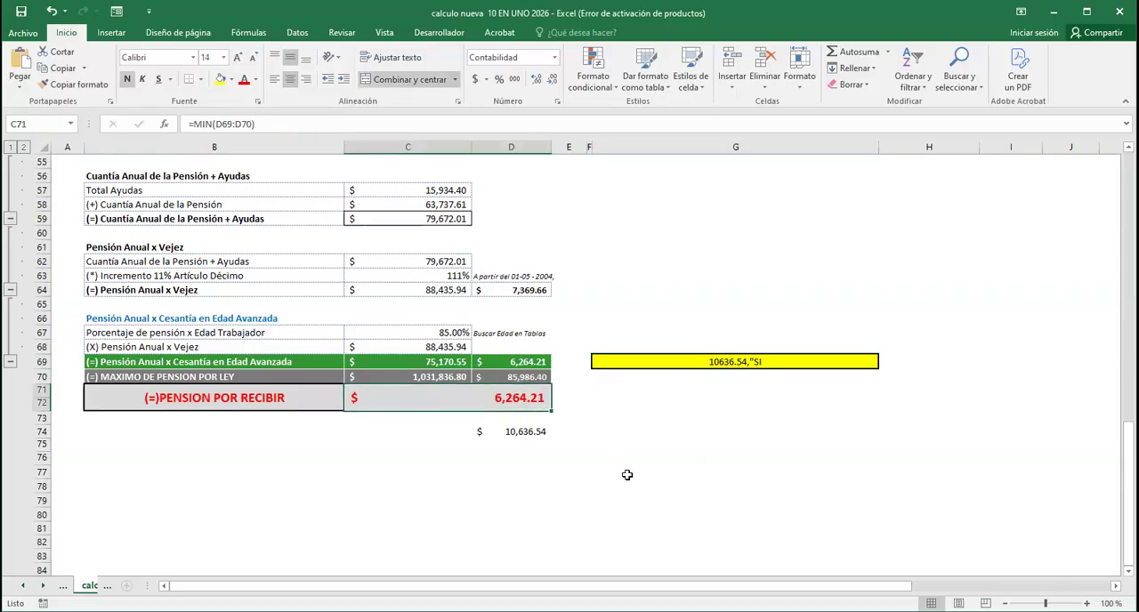
pyautogui.click(746, 362)
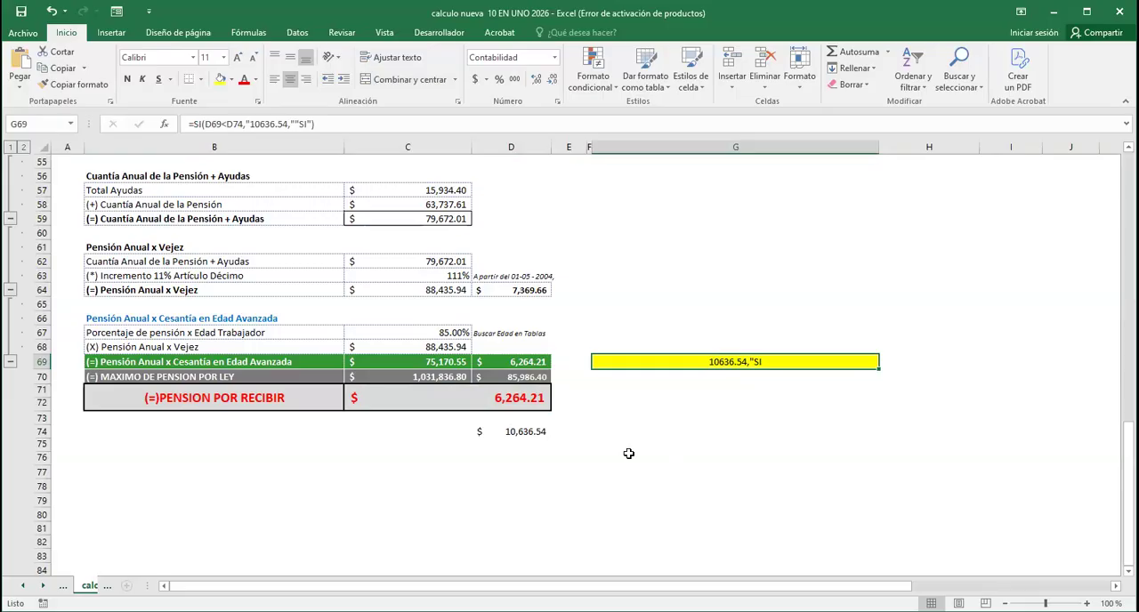
# Examine the Salario Diario Promedio of the last 250 weeks in the case data
pyautogui.scroll(15, 629, 454)
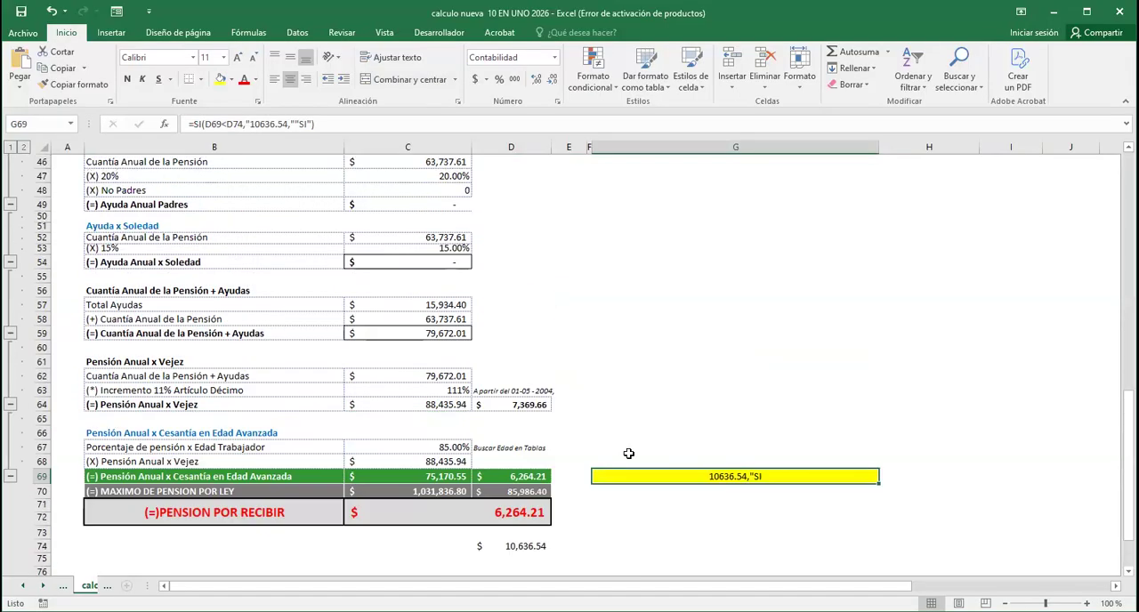
pyautogui.scroll(3, 543, 470)
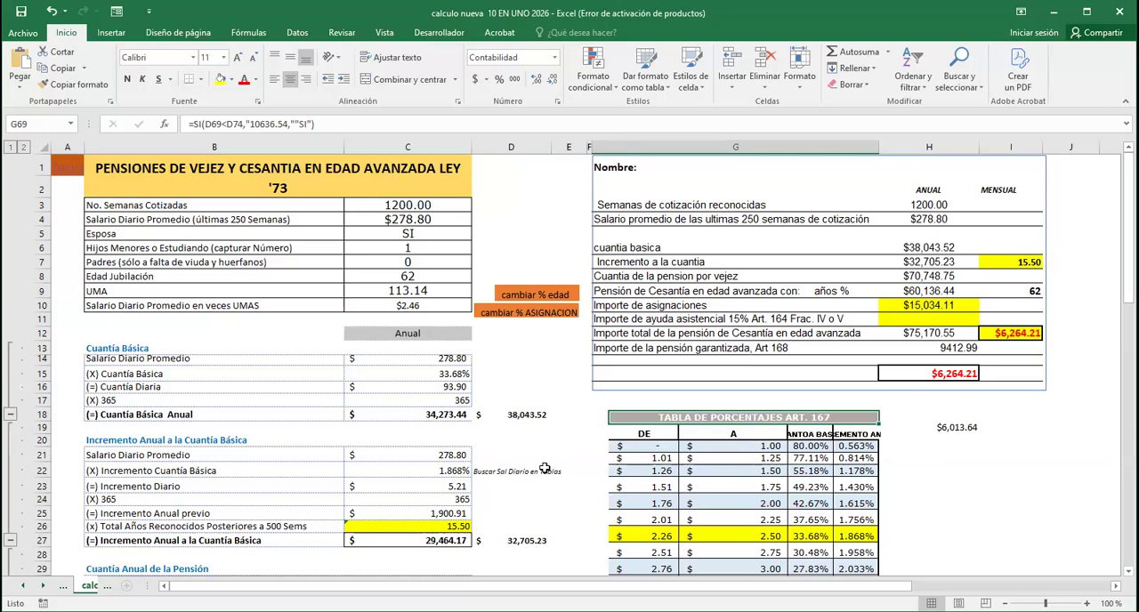
pyautogui.click(415, 219)
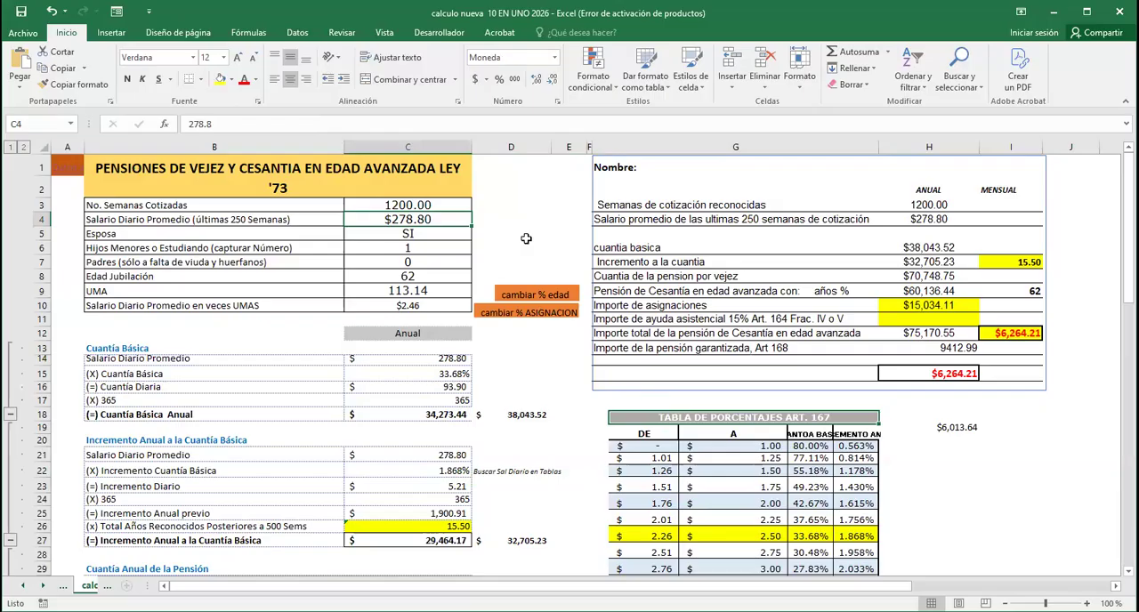
pyautogui.click(513, 239)
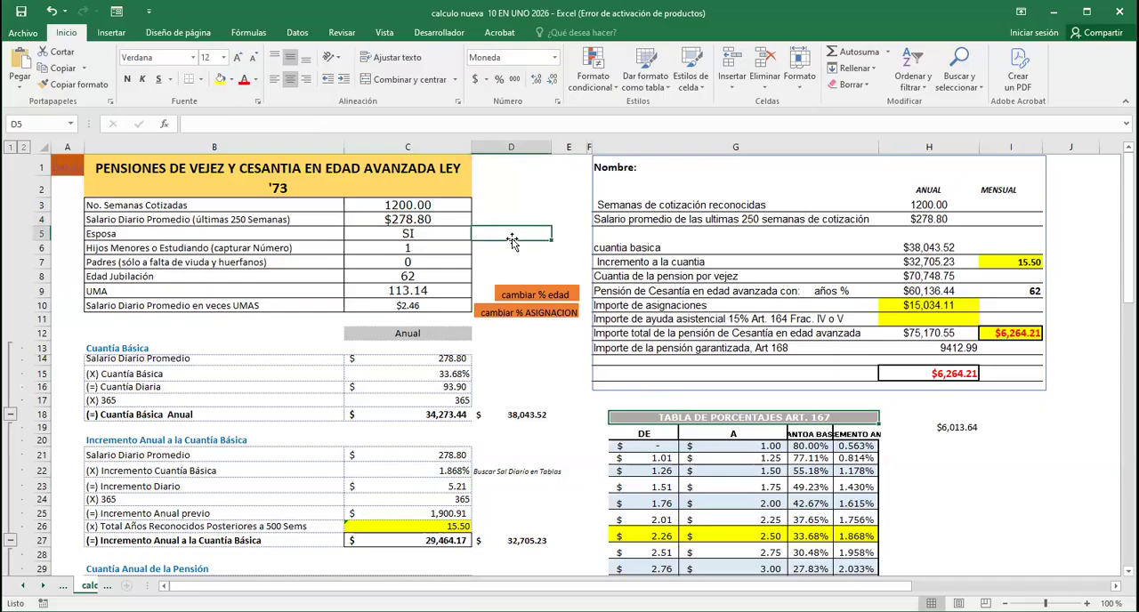
pyautogui.click(555, 249)
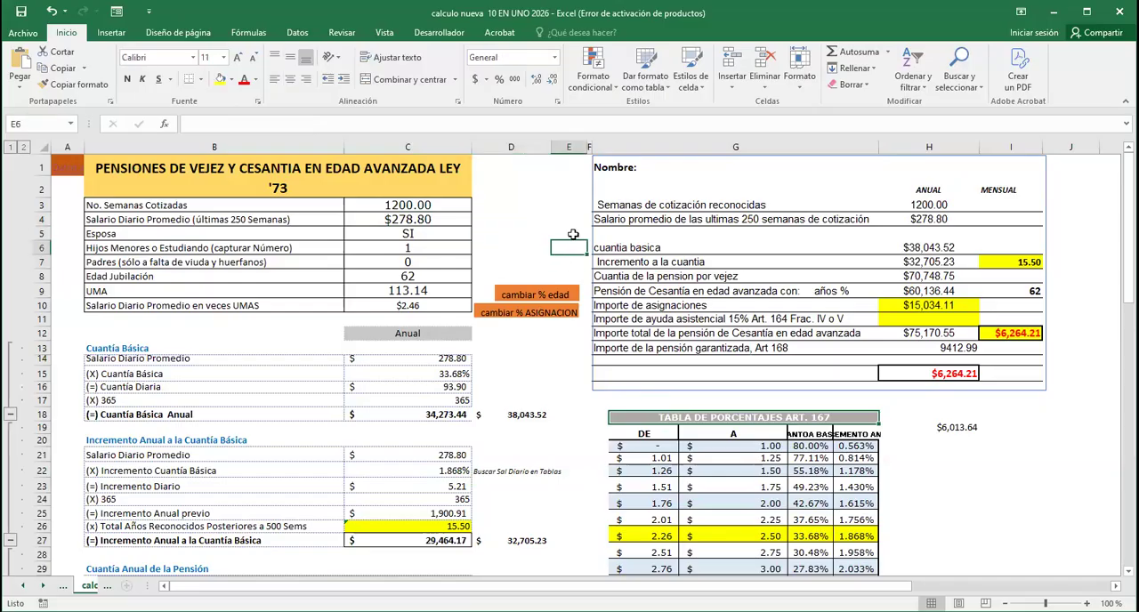
pyautogui.click(571, 233)
pyautogui.click(571, 219)
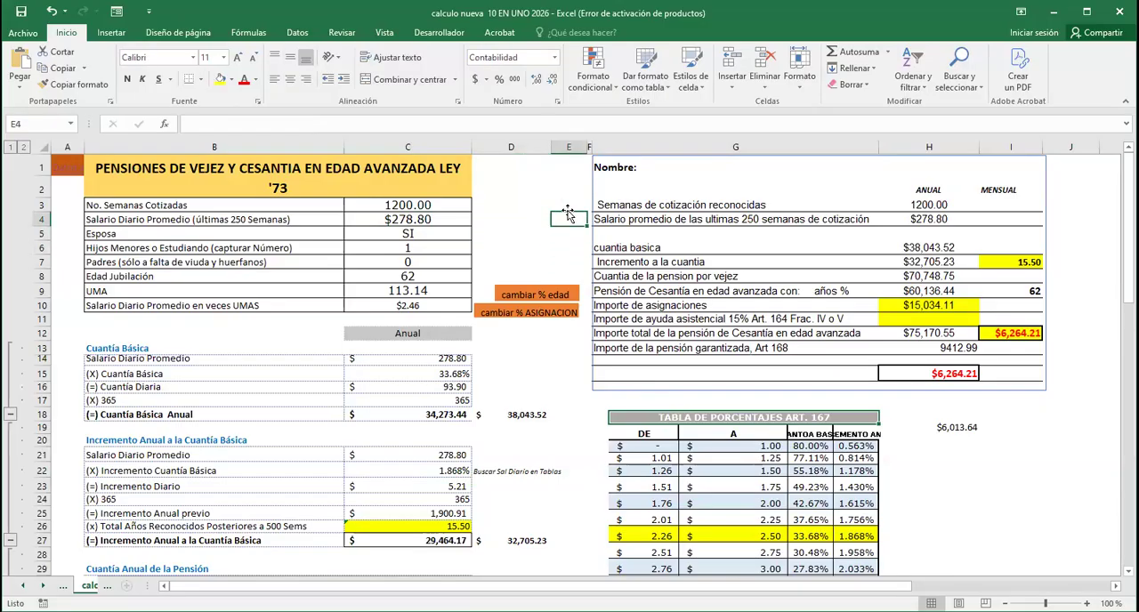
# Return from the Ley 73 calculation sheet to the Datos a llenar sheet
pyautogui.click(1050, 484)
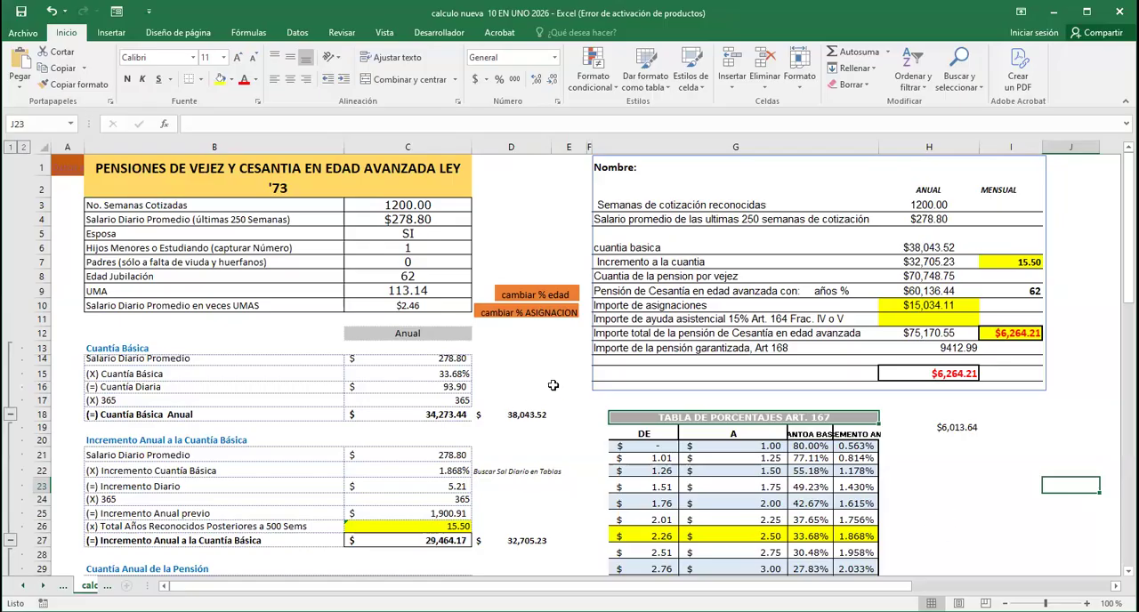
pyautogui.scroll(-2, 566, 398)
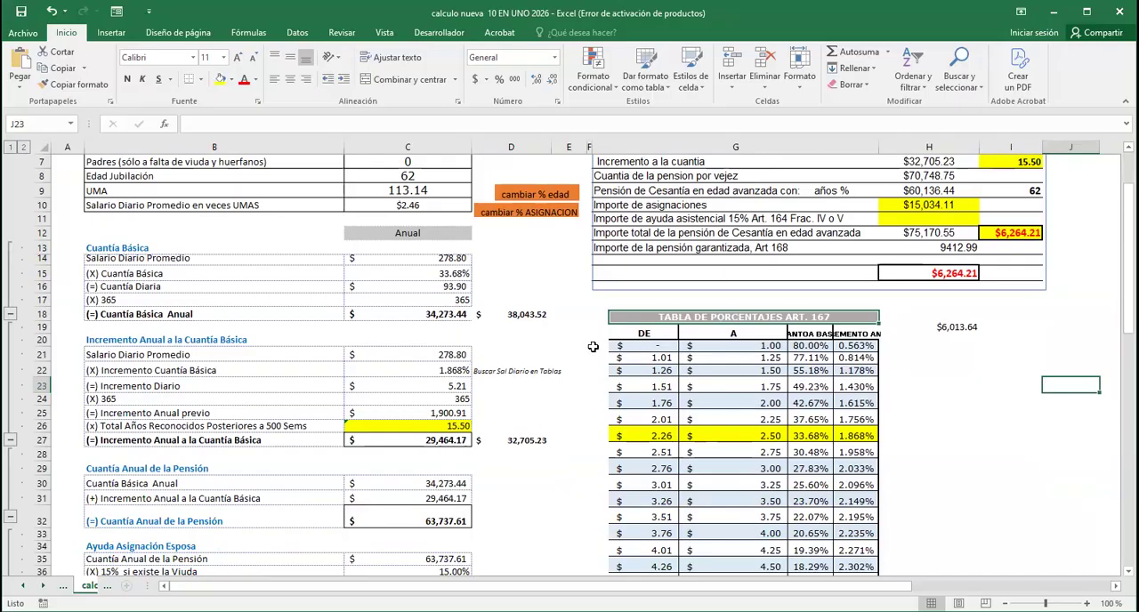
pyautogui.scroll(2, 549, 352)
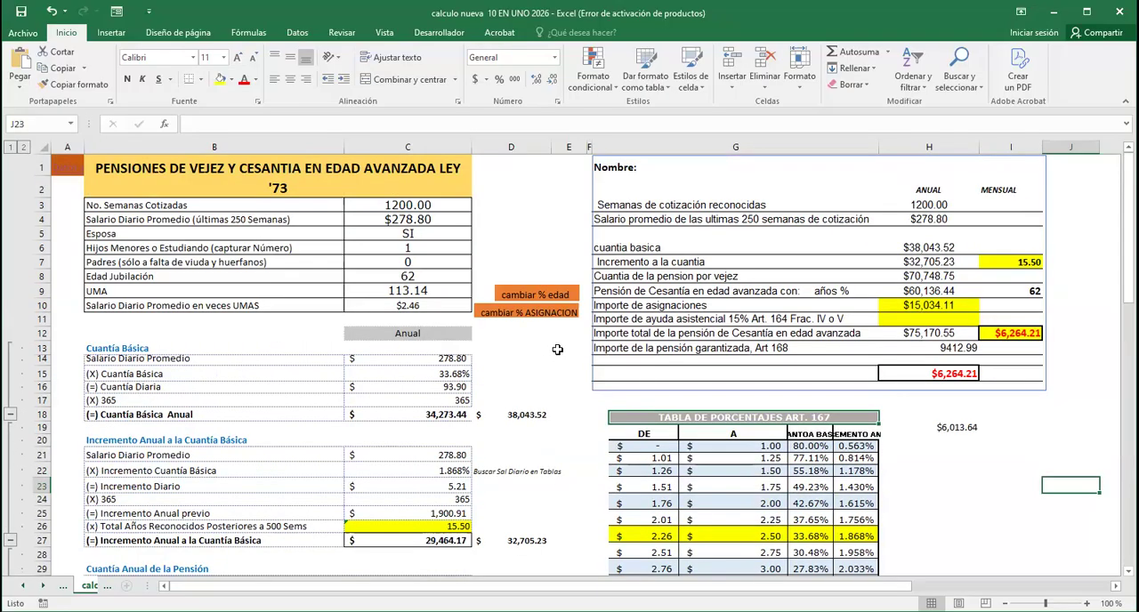
pyautogui.click(68, 171)
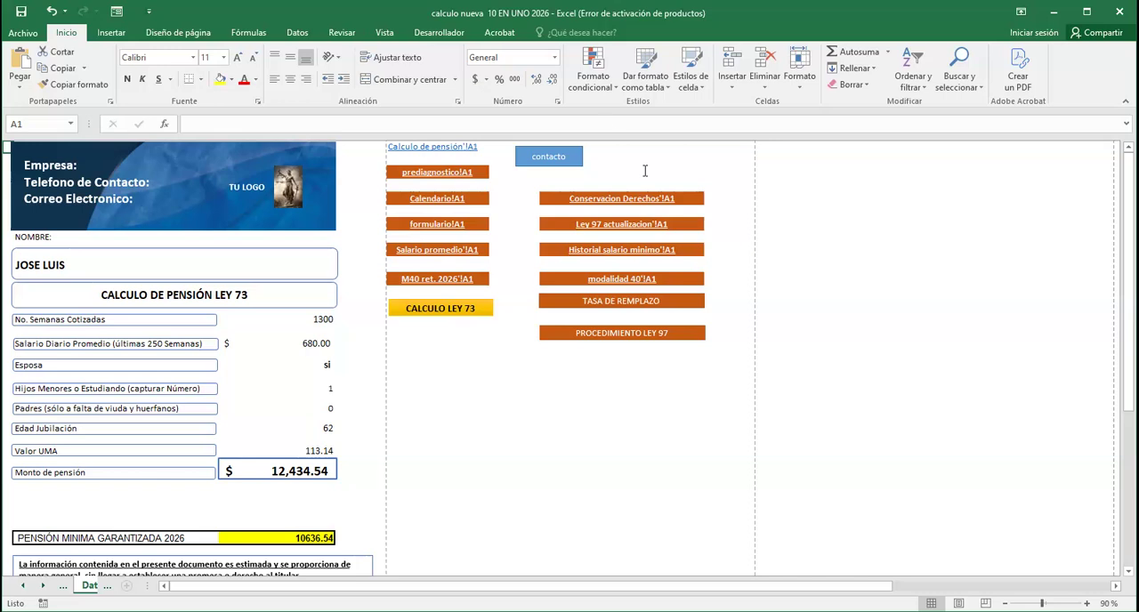
# Open the Ley 97 actualizacion sheet and examine the Artículo 170 guaranteed pension tables from 2021 through 2025 with their inflation rates
pyautogui.click(592, 228)
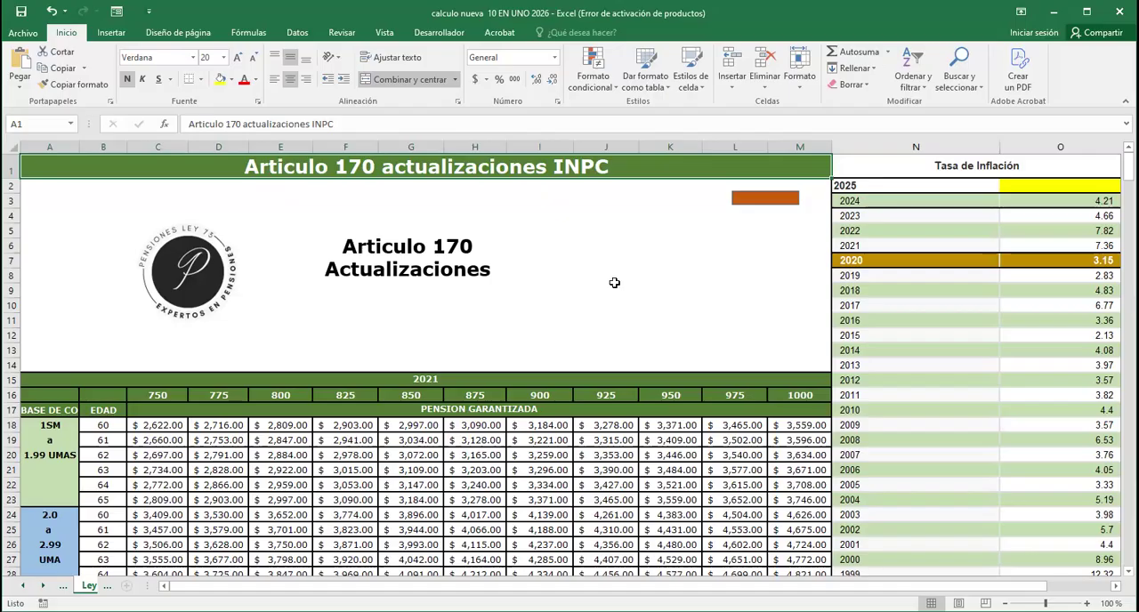
pyautogui.scroll(-4, 614, 285)
pyautogui.scroll(-12, 630, 305)
pyautogui.scroll(12, 516, 318)
pyautogui.scroll(5, 519, 323)
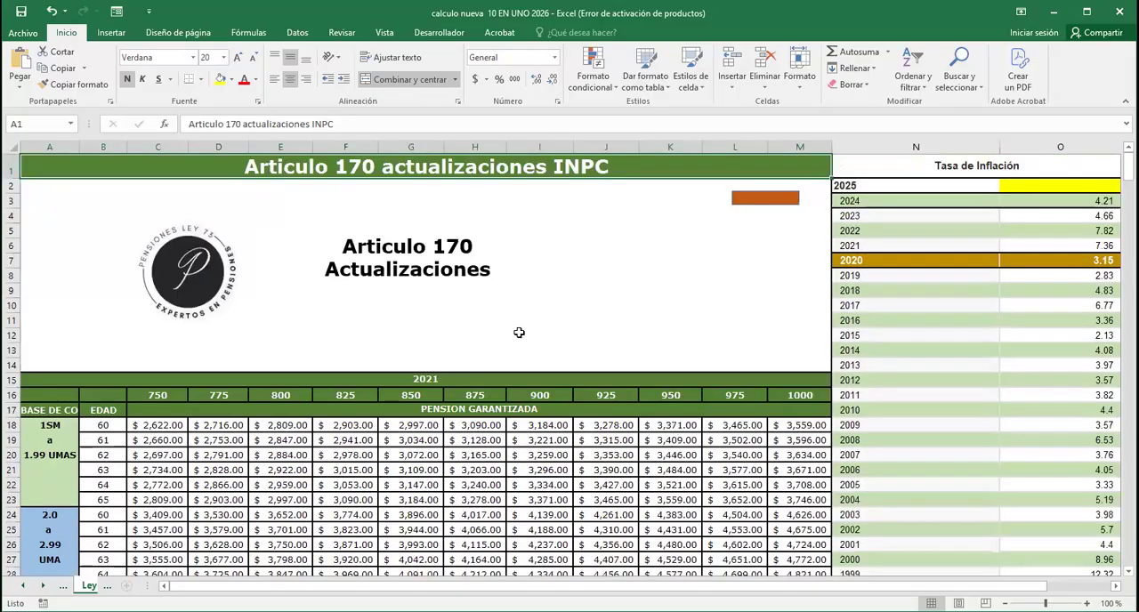
pyautogui.scroll(-5, 519, 328)
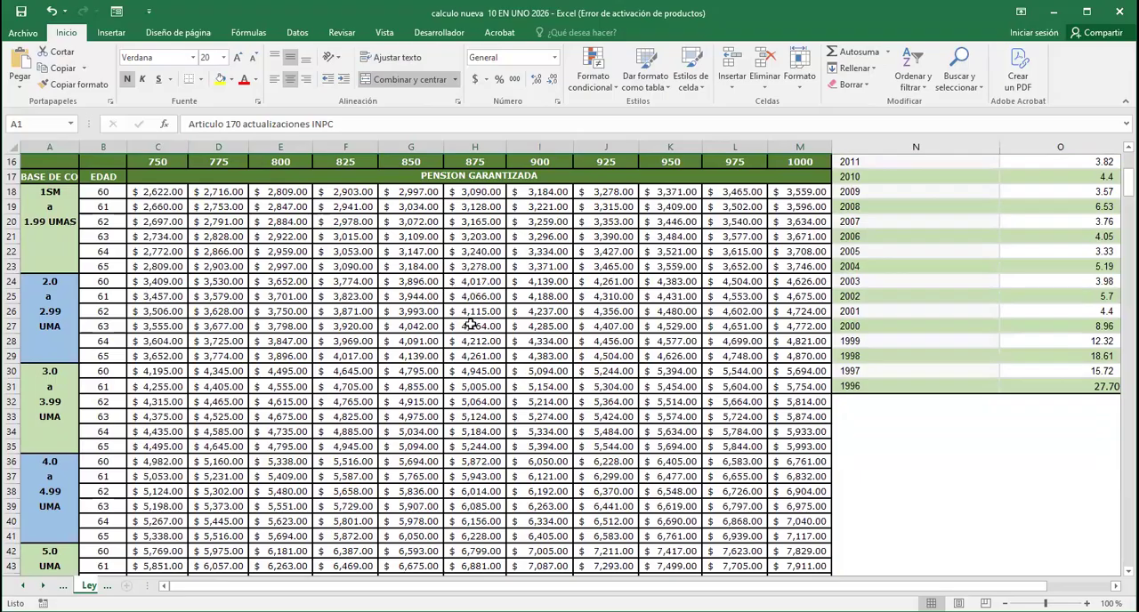
pyautogui.scroll(-10, 487, 332)
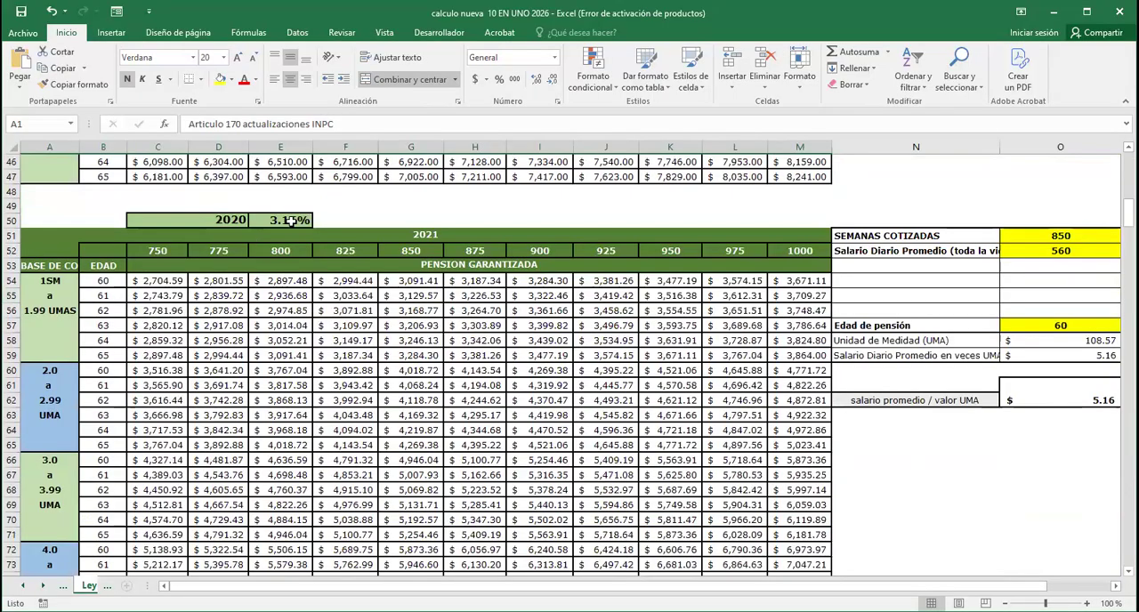
pyautogui.scroll(-20, 338, 389)
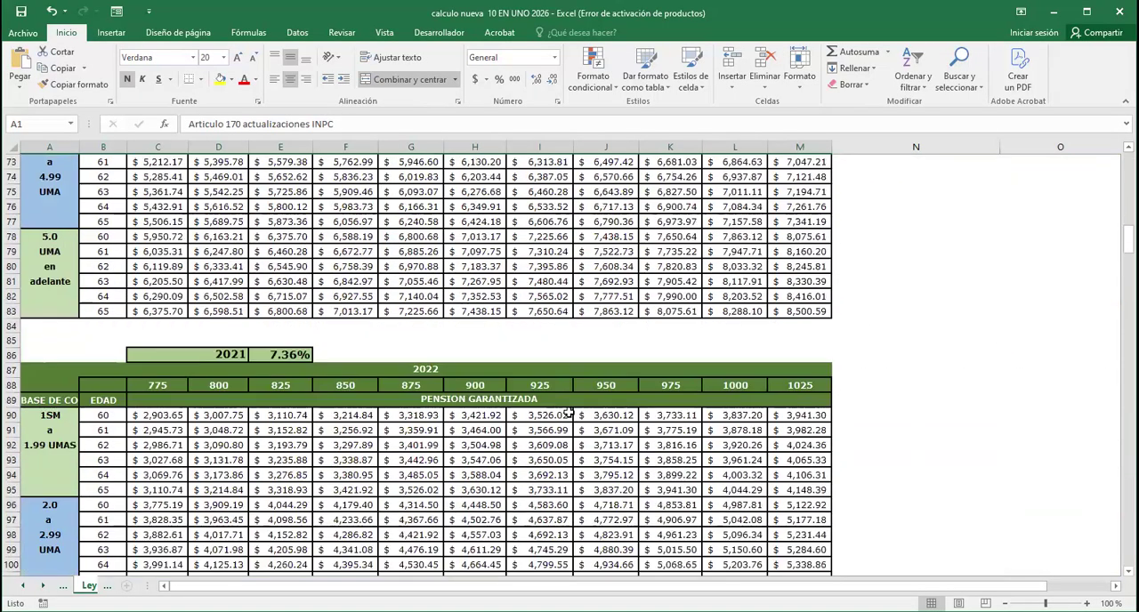
pyautogui.scroll(-17, 521, 401)
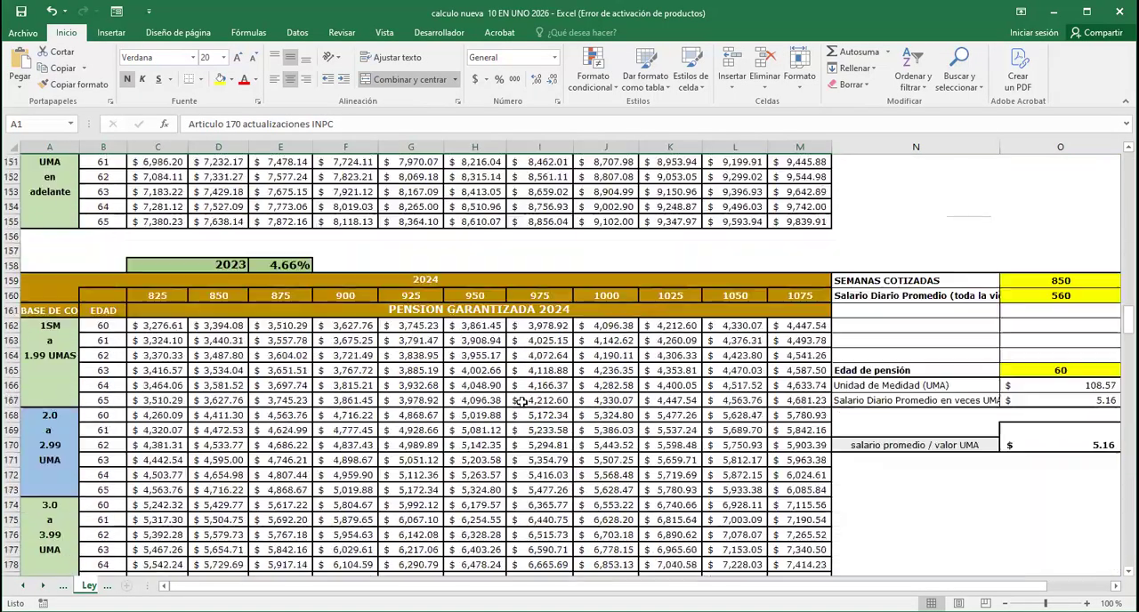
pyautogui.scroll(-7, 521, 401)
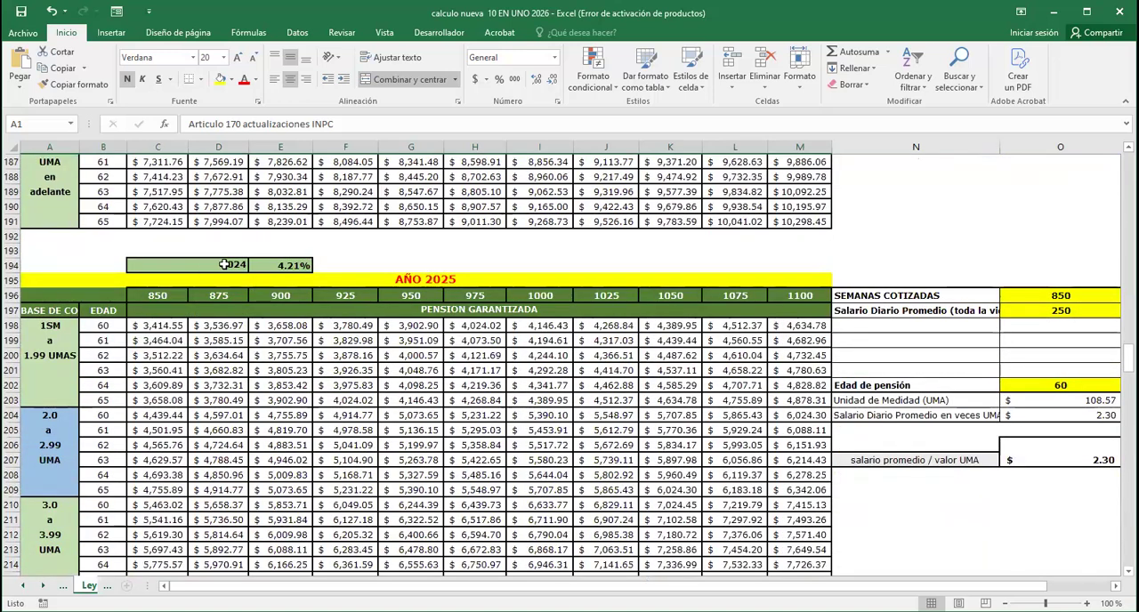
# Examine how the AÑO 2025 guaranteed pension table's first amount is calculated from the 2024 inflation rate in E194
pyautogui.click(240, 265)
pyautogui.keyDown('shift'); pyautogui.click(283, 265); pyautogui.keyUp('shift')
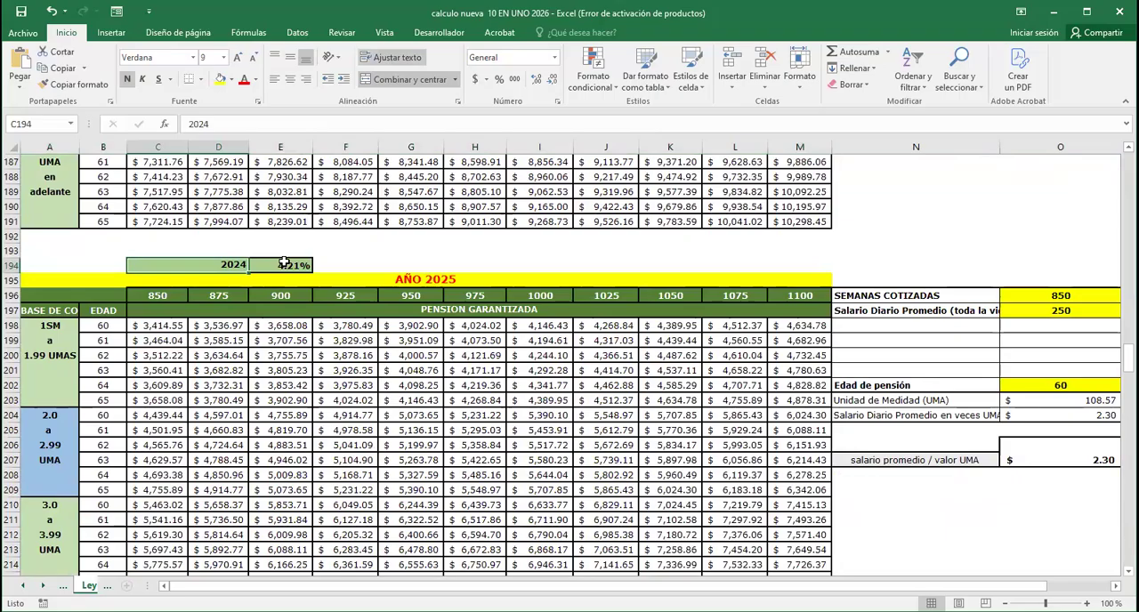
pyautogui.click(283, 264)
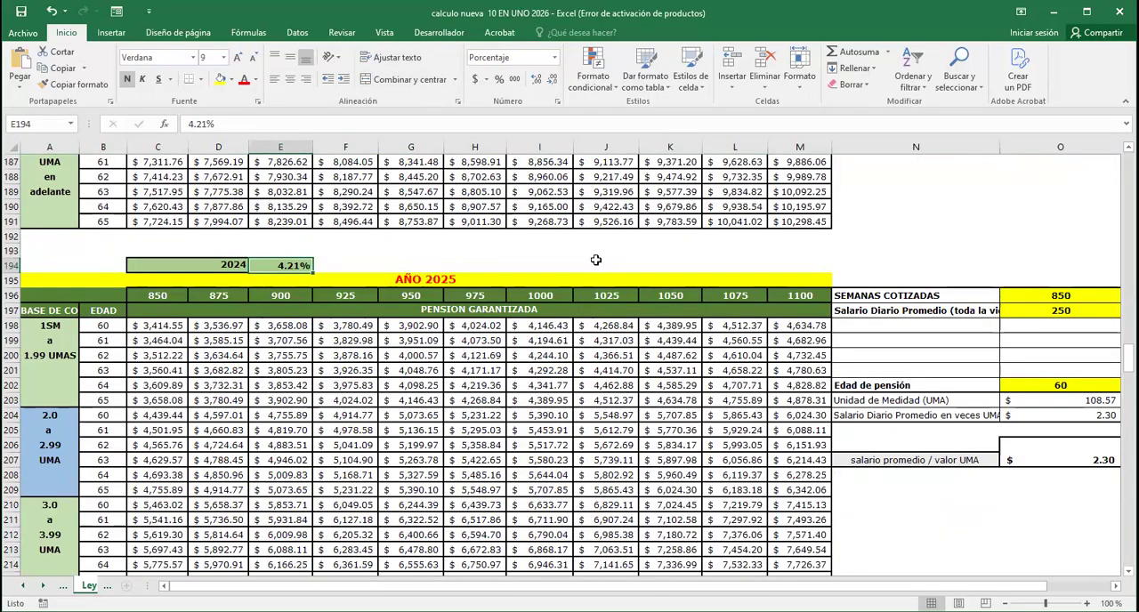
pyautogui.click(514, 255)
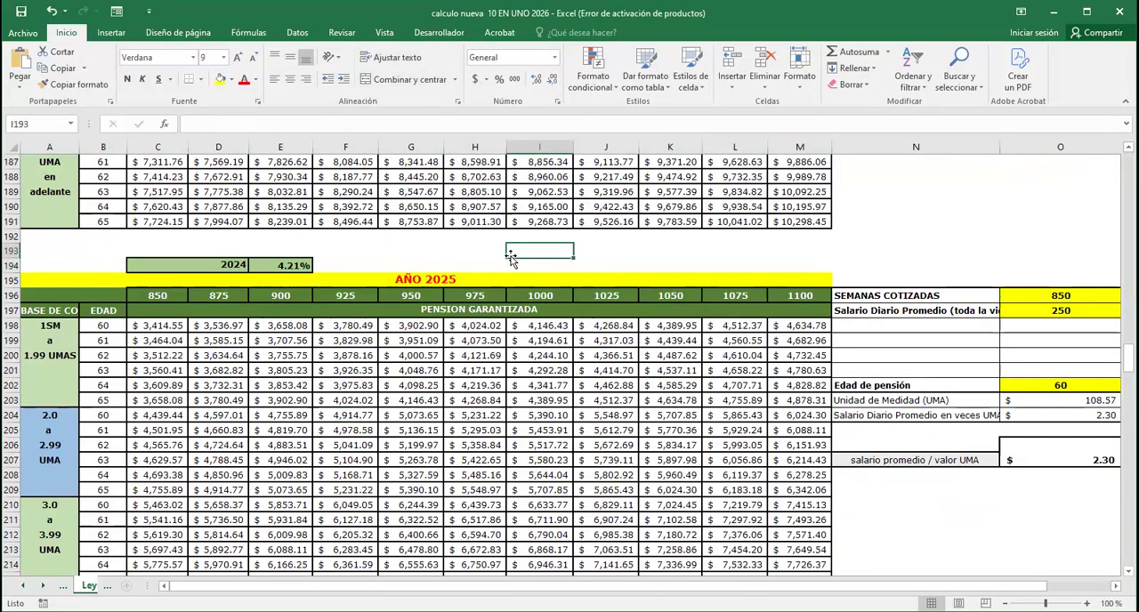
pyautogui.click(430, 282)
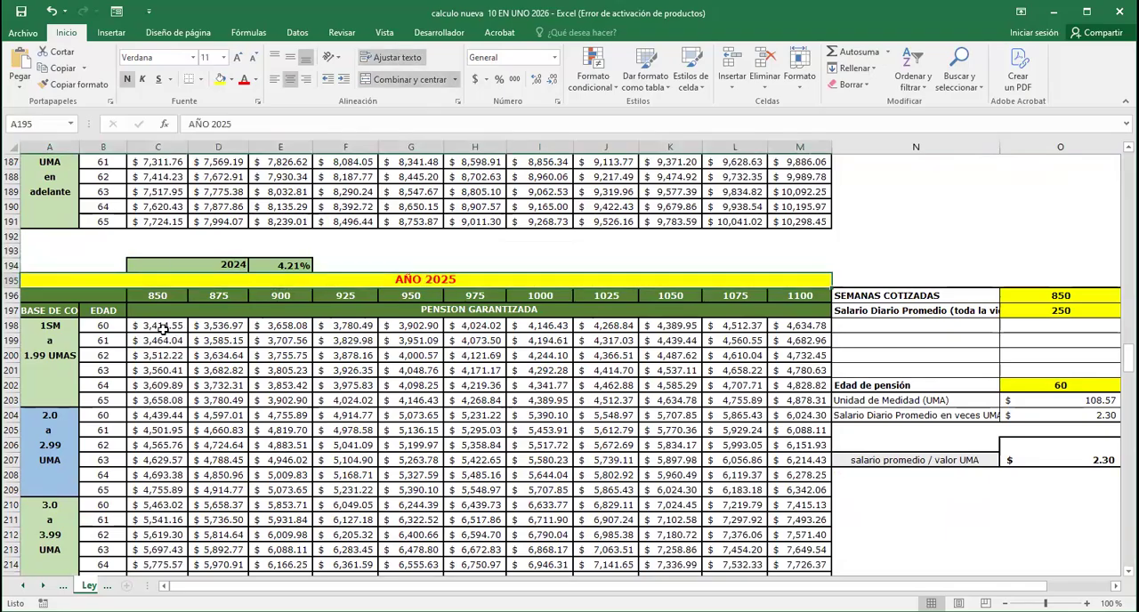
pyautogui.click(162, 328)
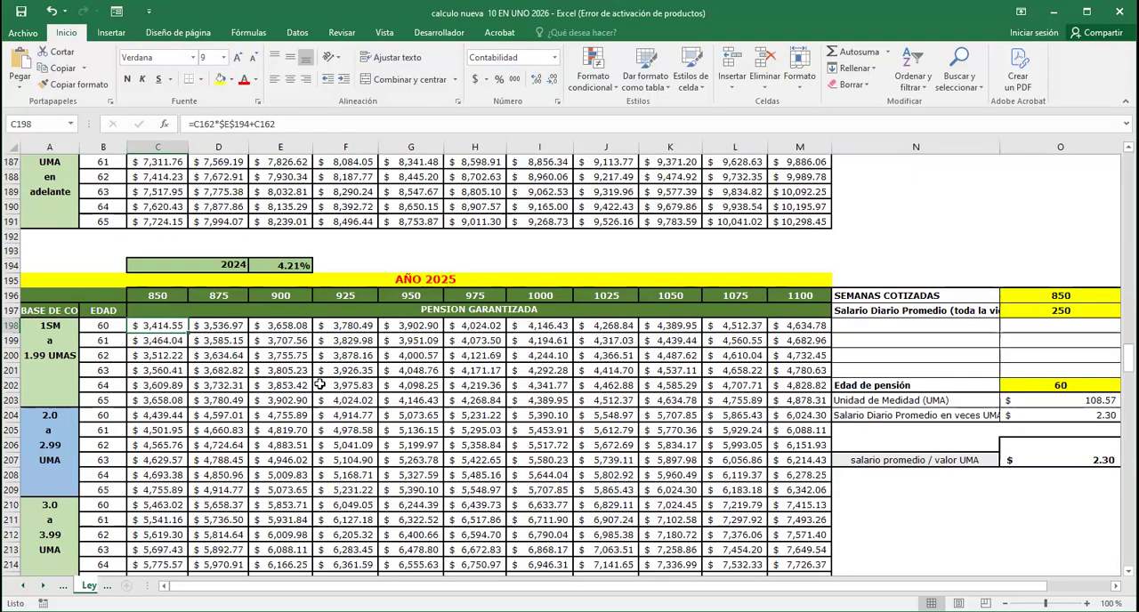
pyautogui.click(288, 265)
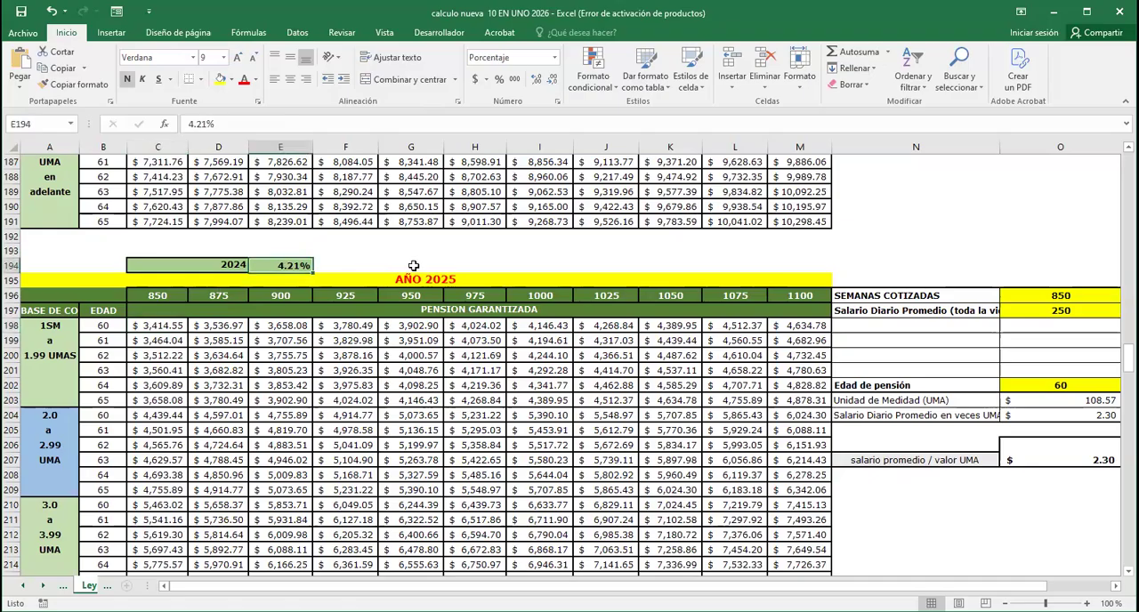
# Set the 2025 inflation rate in E230 to 4.11% and check the first amount's formula in the AÑO 2026 table
pyautogui.scroll(-8, 442, 267)
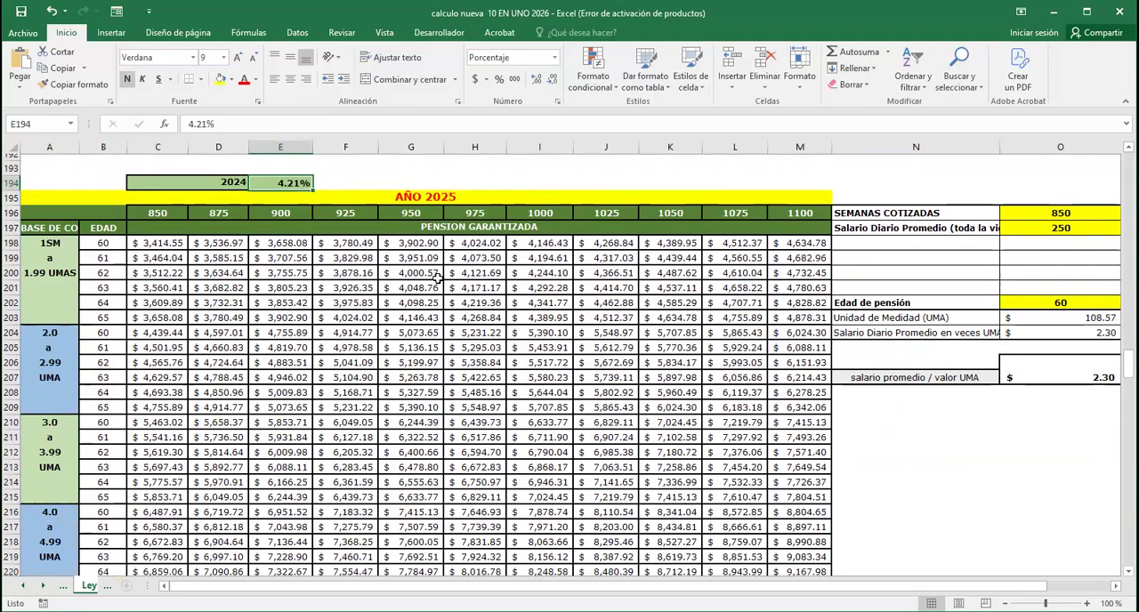
pyautogui.scroll(-4, 432, 311)
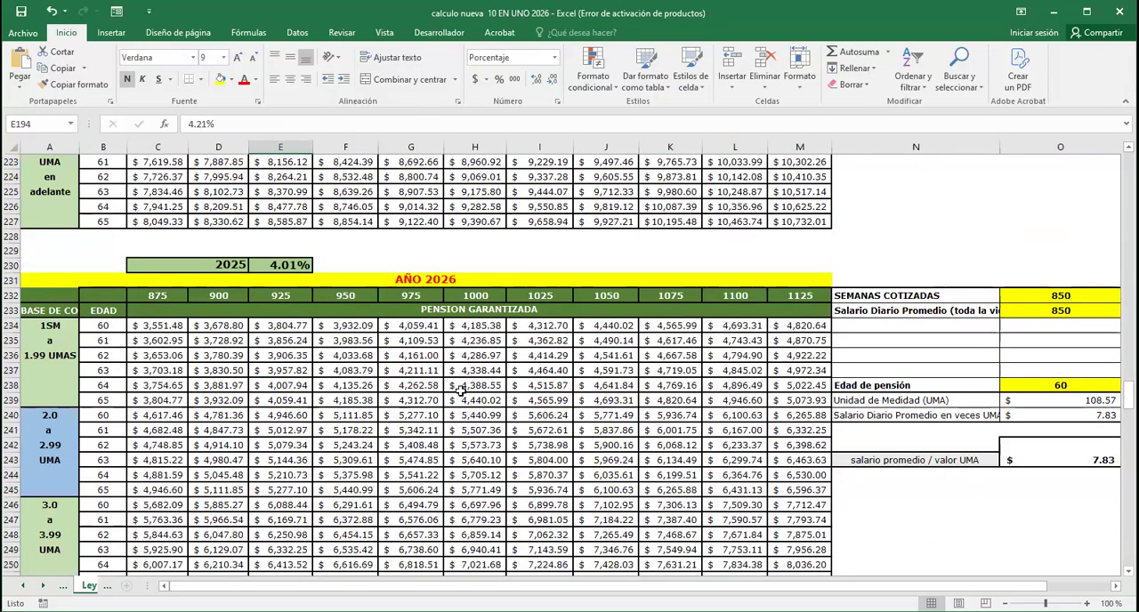
pyautogui.click(284, 266)
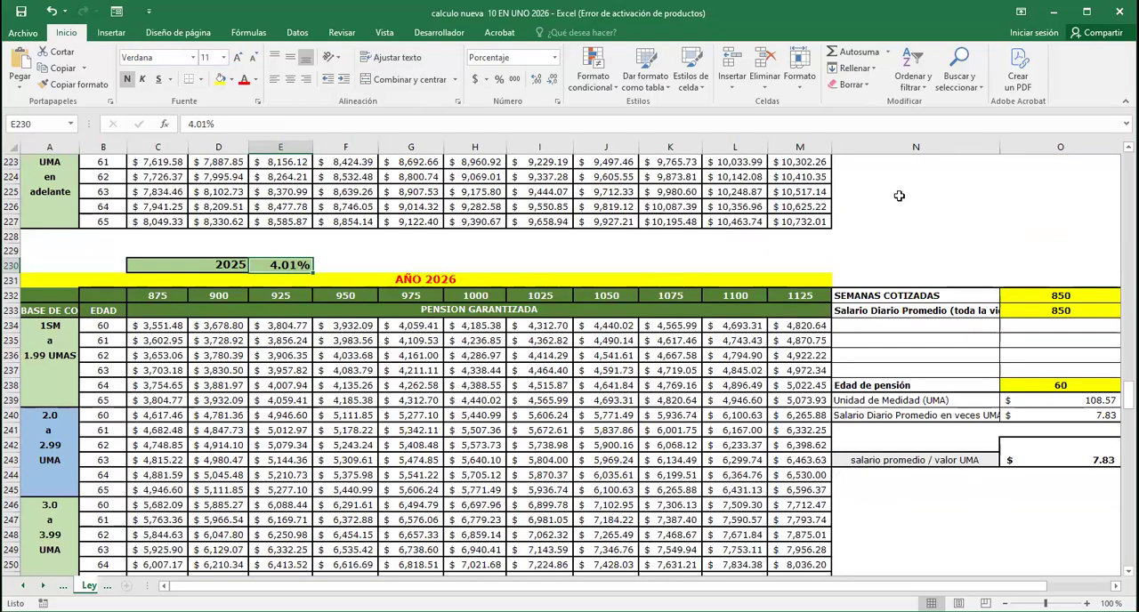
pyautogui.write('4.11')
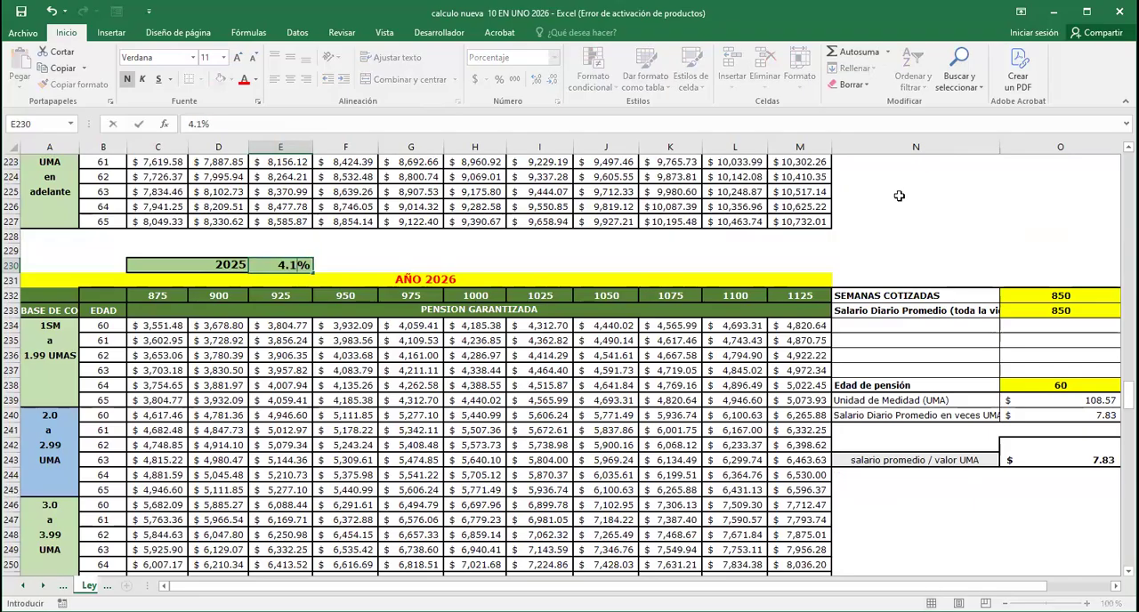
pyautogui.press('Return')
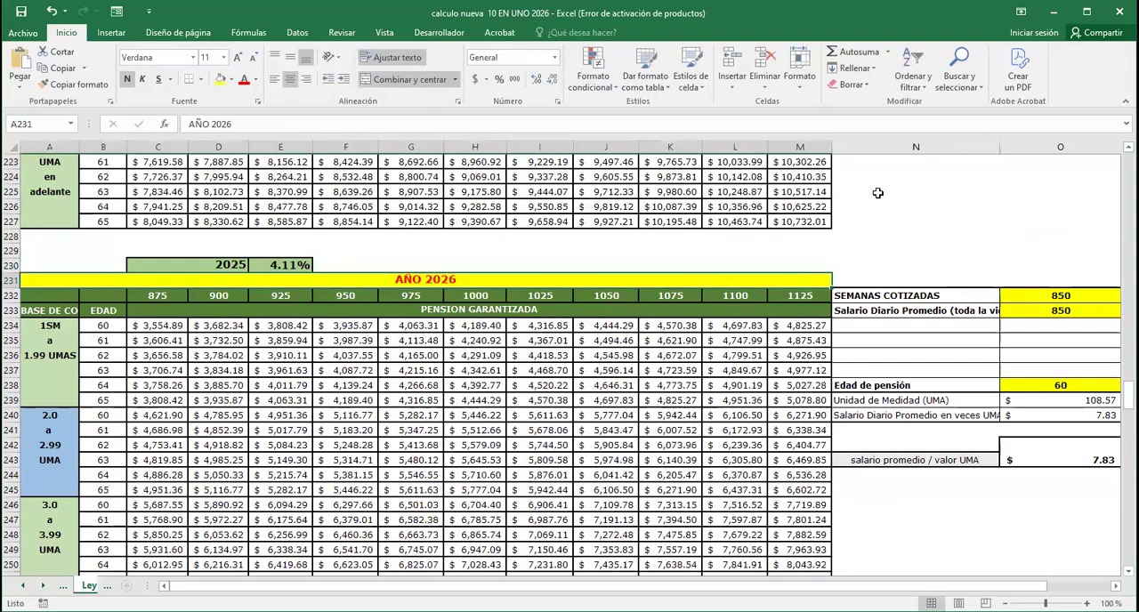
pyautogui.click(147, 327)
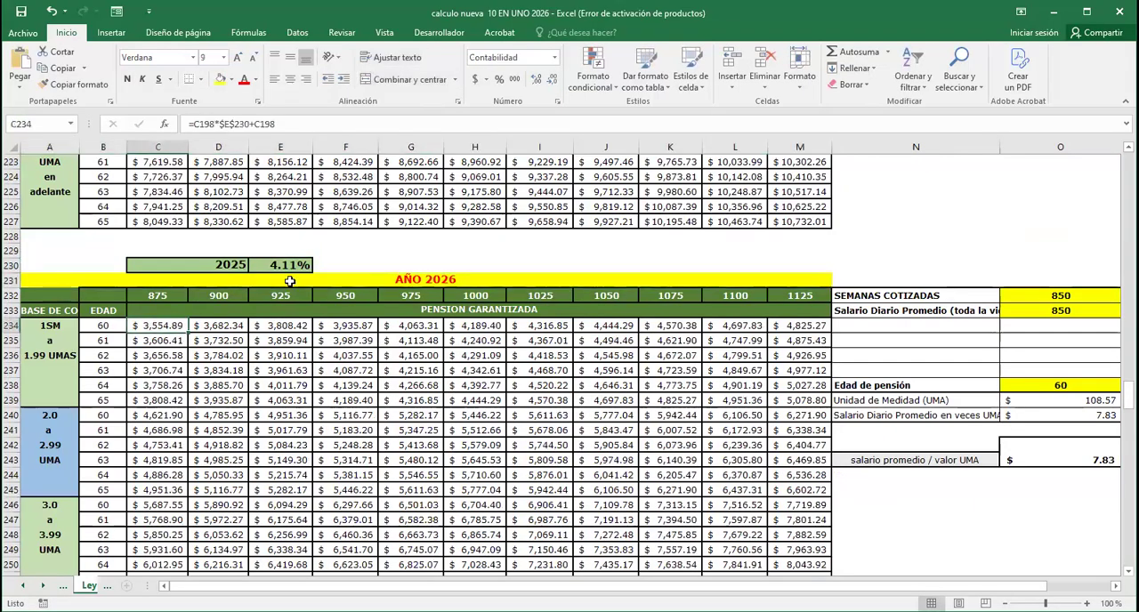
# Try a 2025 inflation rate of 4% in E230 and check the first amount of the AÑO 2026 table
pyautogui.click(289, 269)
pyautogui.write('4')
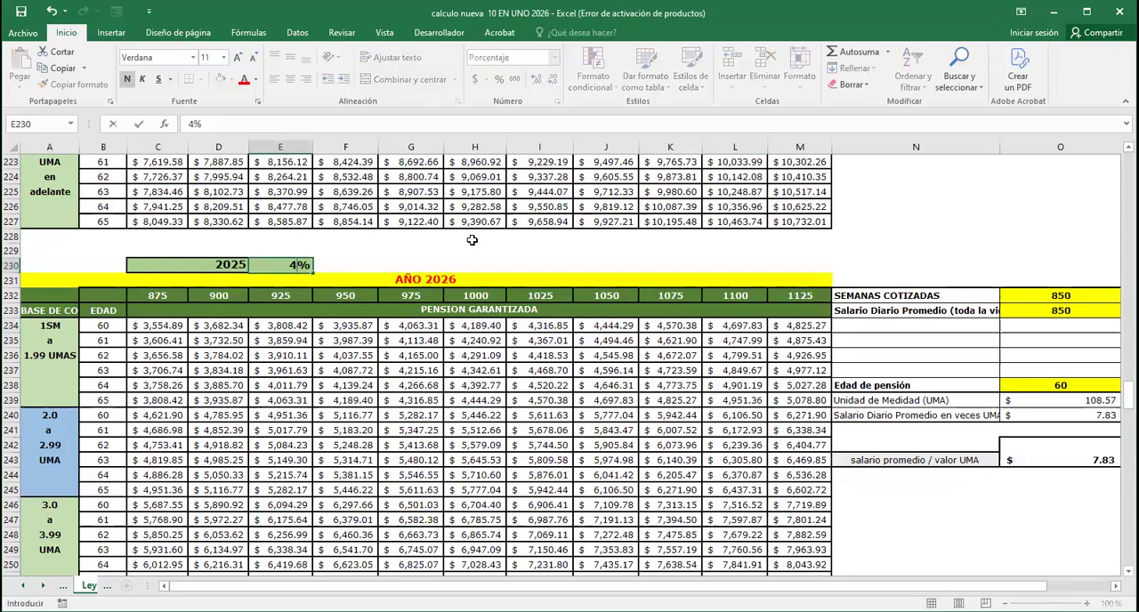
pyautogui.press('Return')
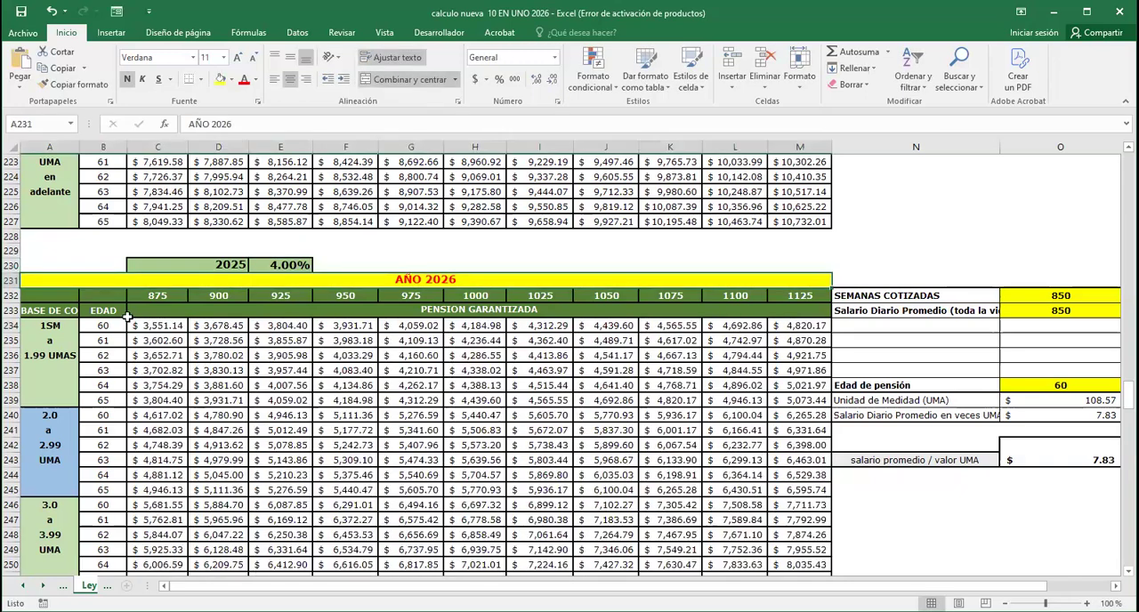
pyautogui.click(157, 326)
# Set the 2025 inflation rate above the AÑO 2026 table back to 4.11%
pyautogui.click(291, 265)
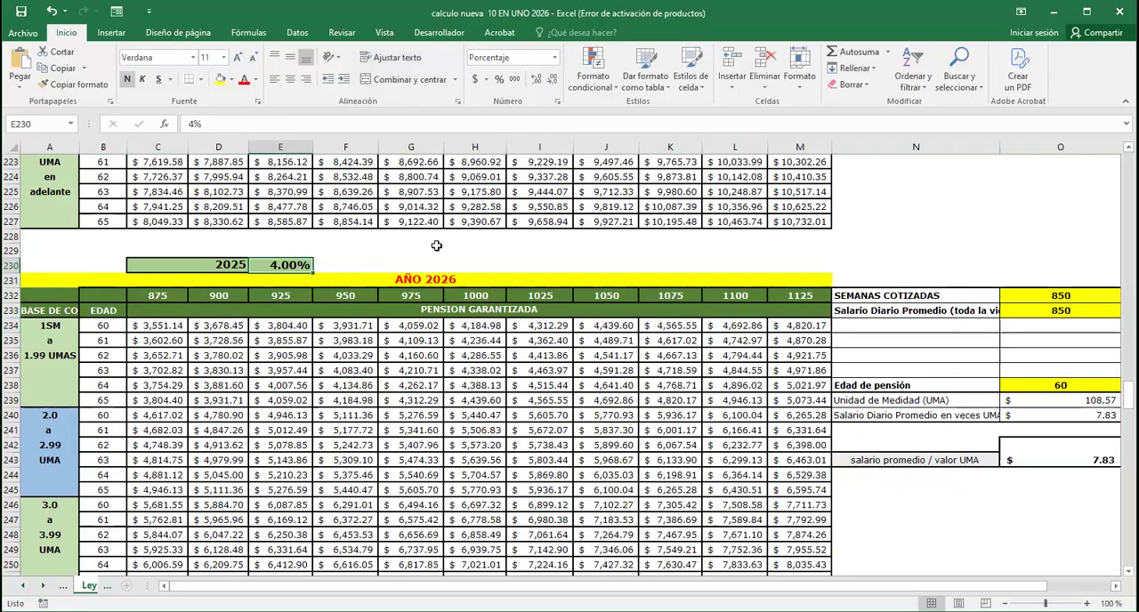
pyautogui.write('4.11')
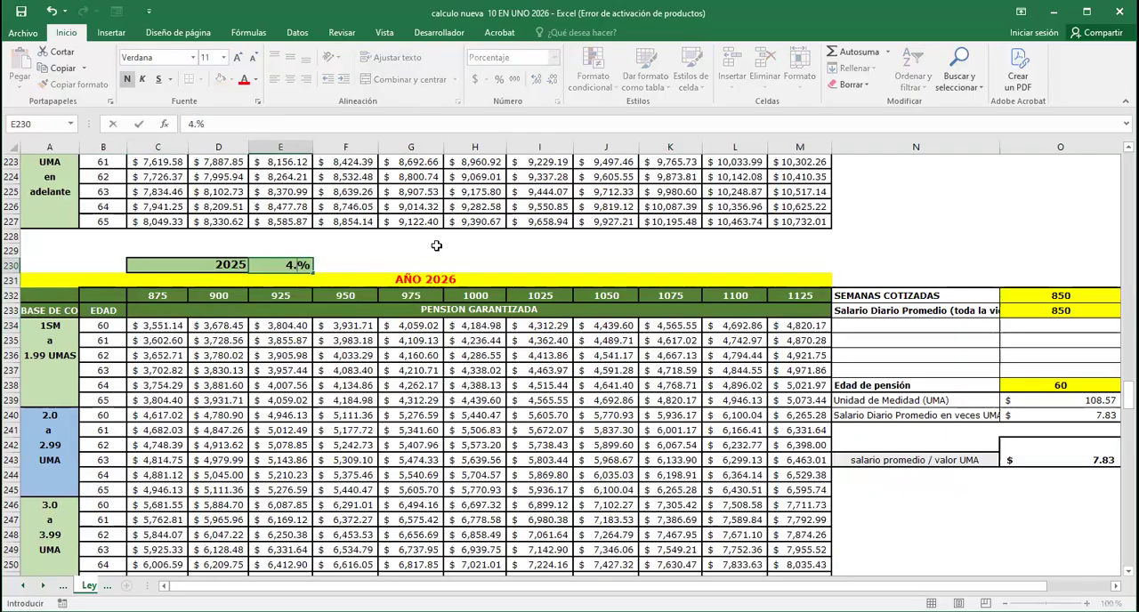
pyautogui.press('Return')
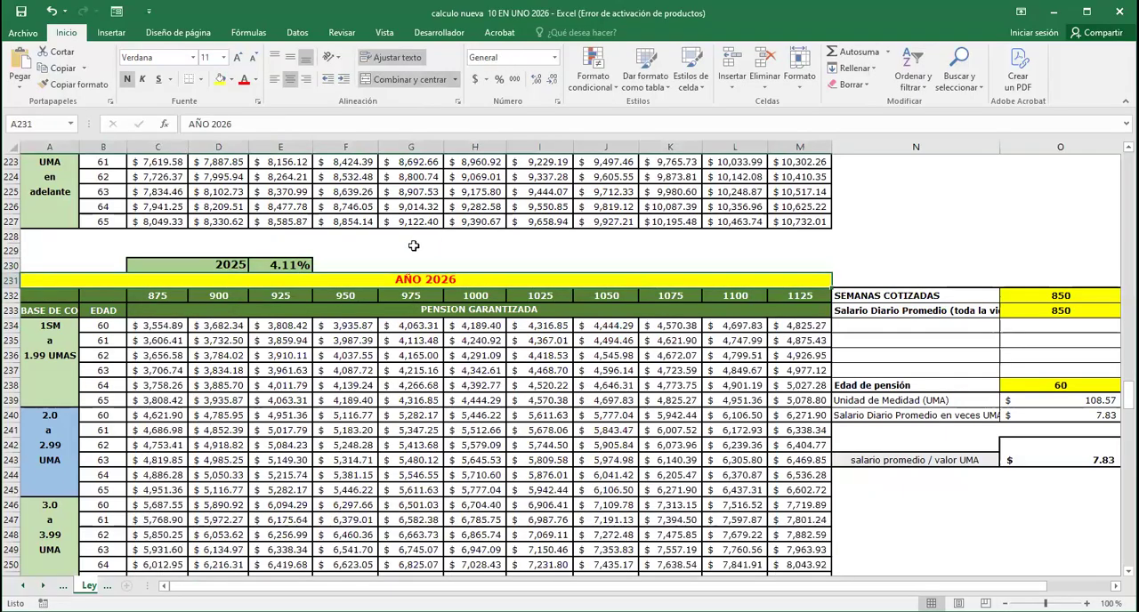
pyautogui.click(286, 265)
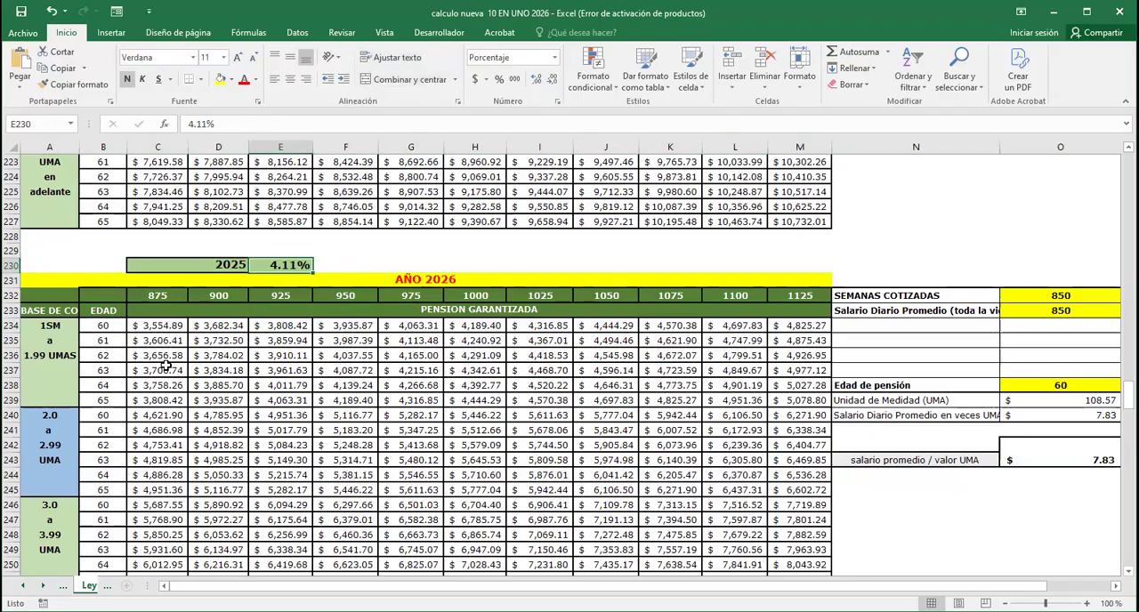
# Return from the Artículo 170 update tables to the Datos a llenar sheet
pyautogui.scroll(16, 165, 365)
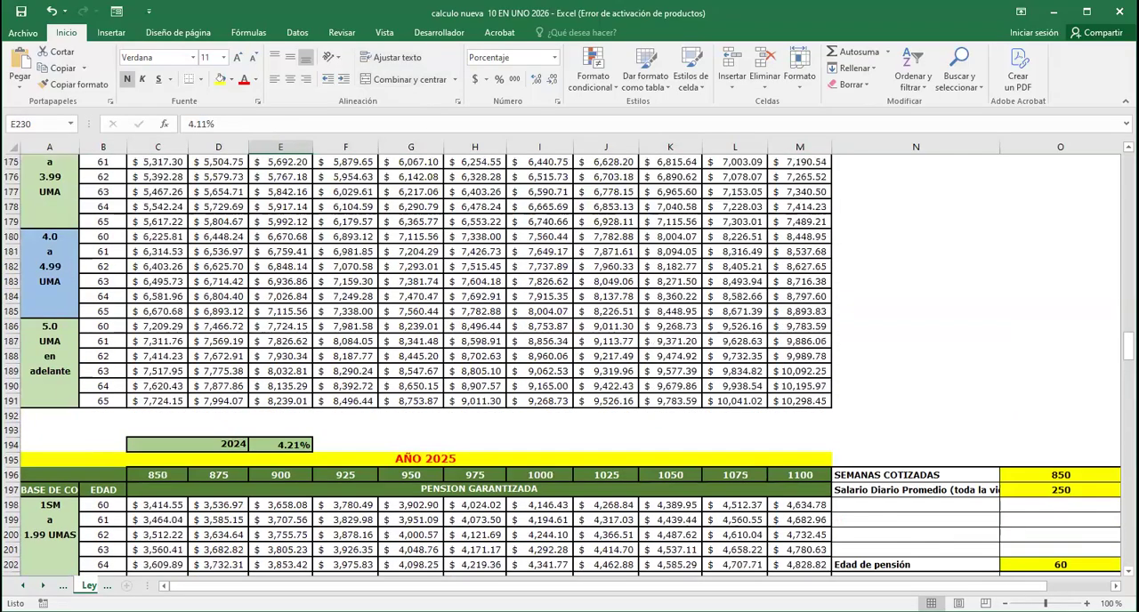
pyautogui.scroll(20, 801, 285)
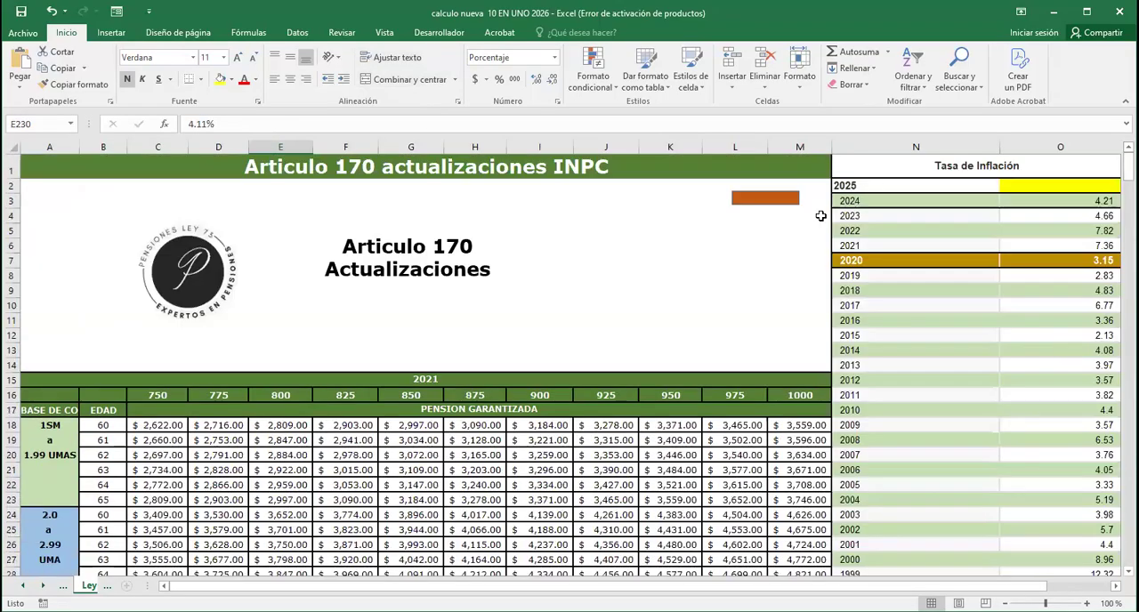
pyautogui.click(761, 194)
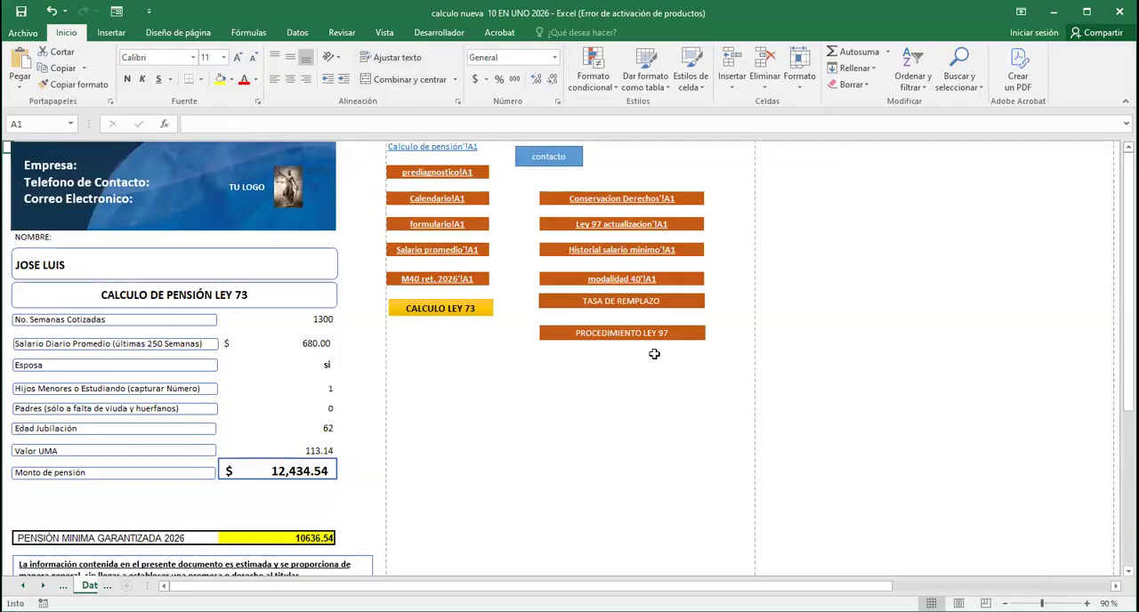
# Open the Procedimiento Ley 97 sheet and review Artículos 170 to 172 and the pension application form beside them
pyautogui.click(621, 335)
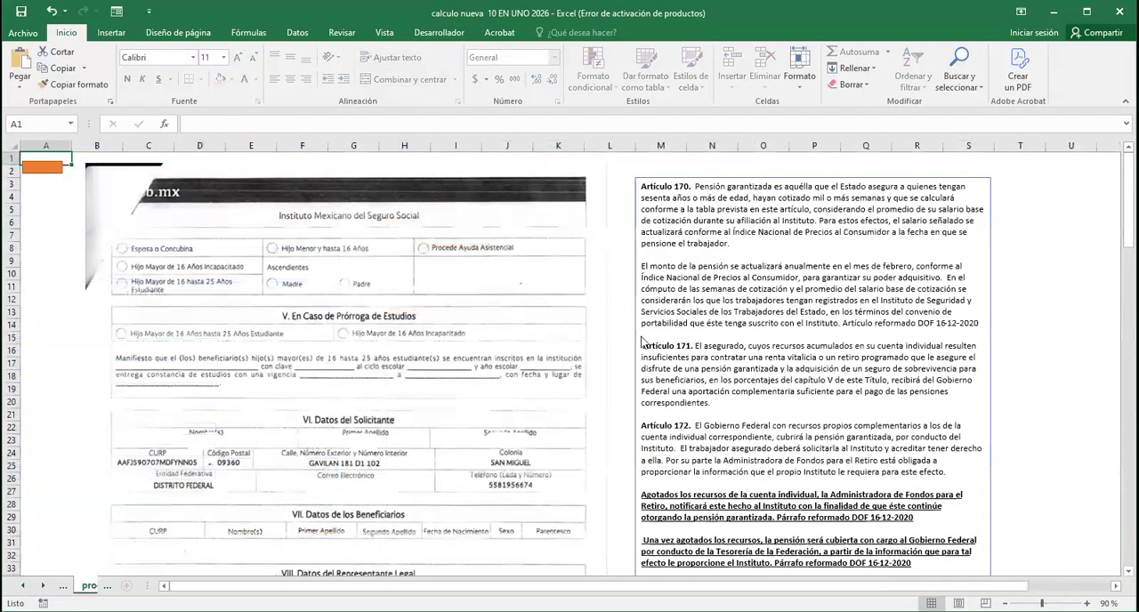
pyautogui.scroll(-1, 365, 369)
pyautogui.scroll(1, 367, 371)
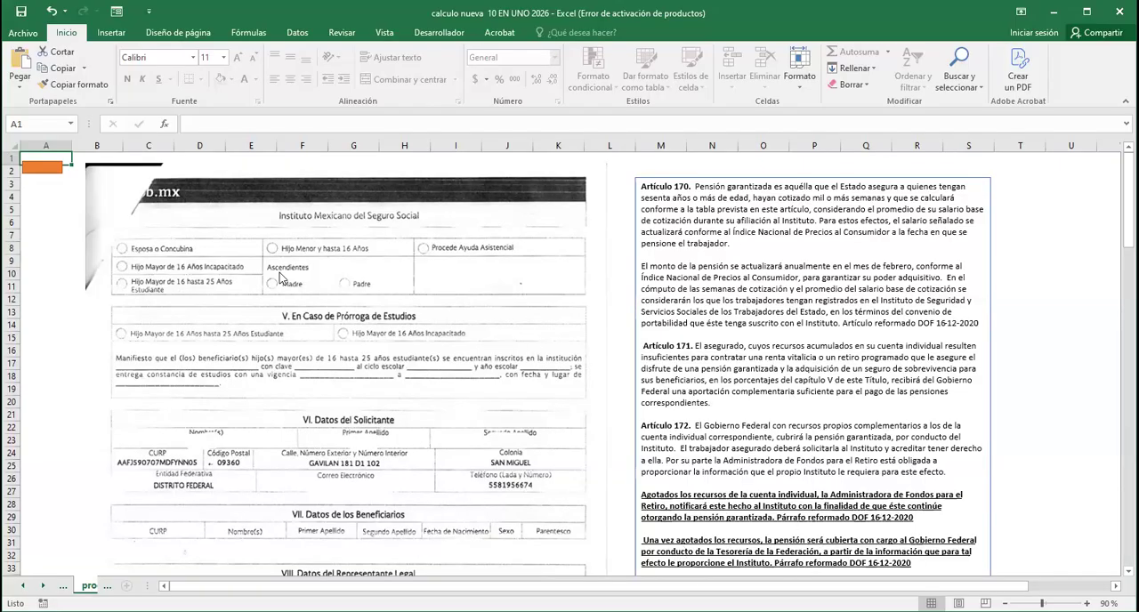
pyautogui.scroll(-6, 382, 375)
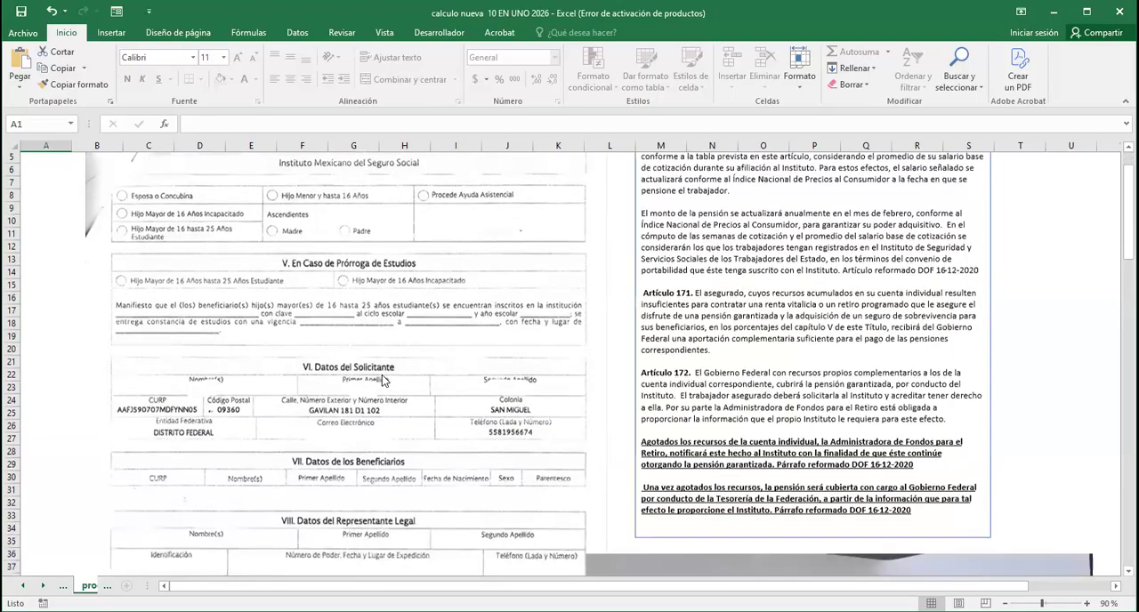
pyautogui.scroll(-7, 383, 387)
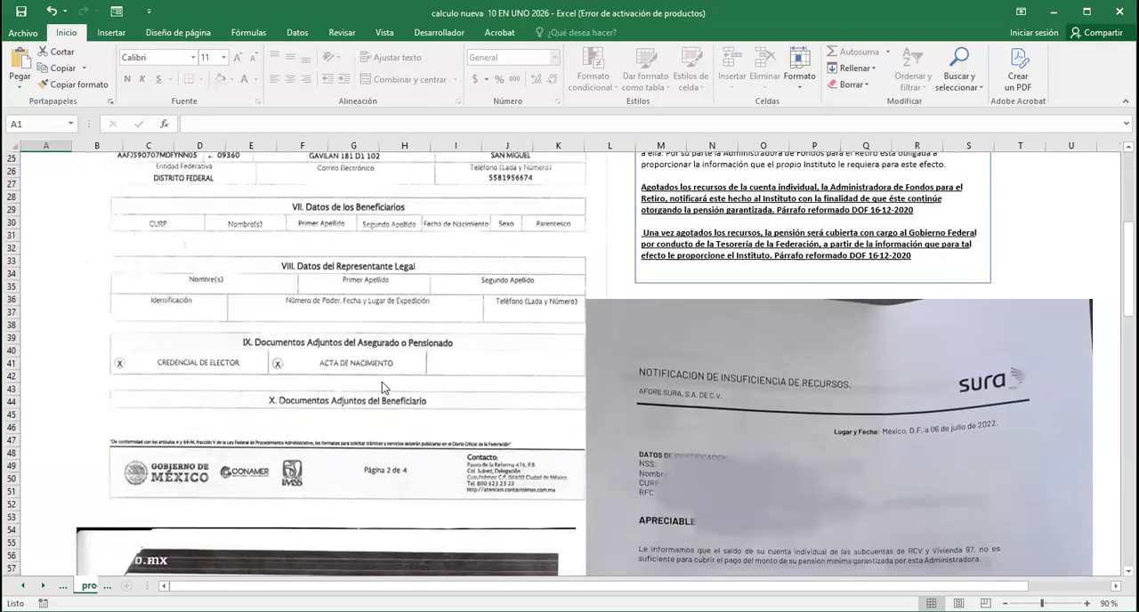
pyautogui.scroll(-9, 386, 397)
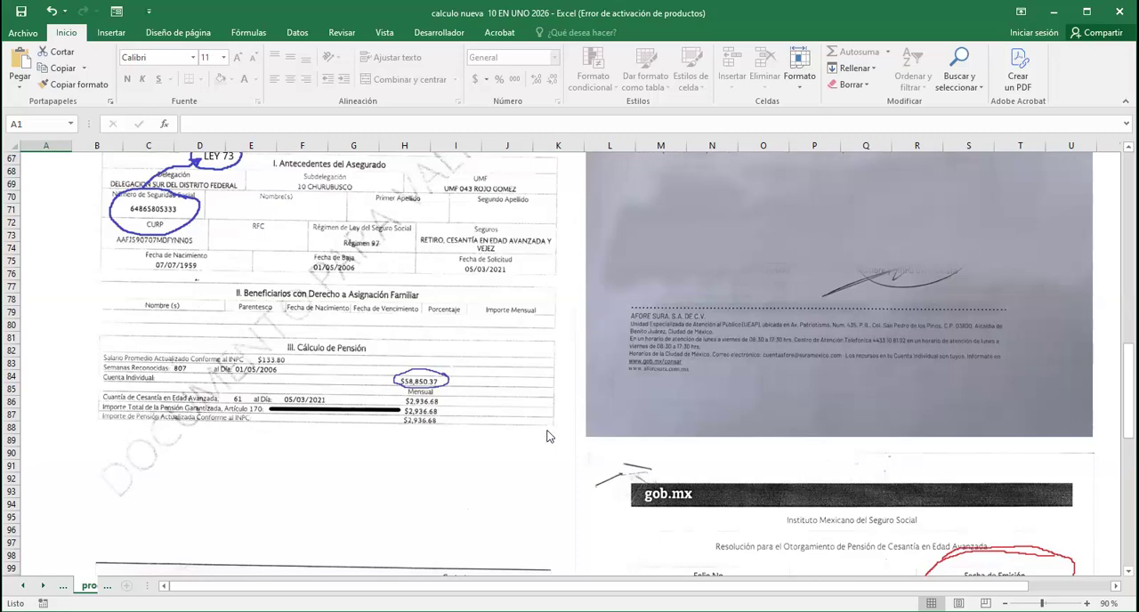
# Examine the AFORE notification of insufficient resources and the IMSS Cesantía en Edad Avanzada resolutions on the procedure sheet
pyautogui.scroll(14, 549, 437)
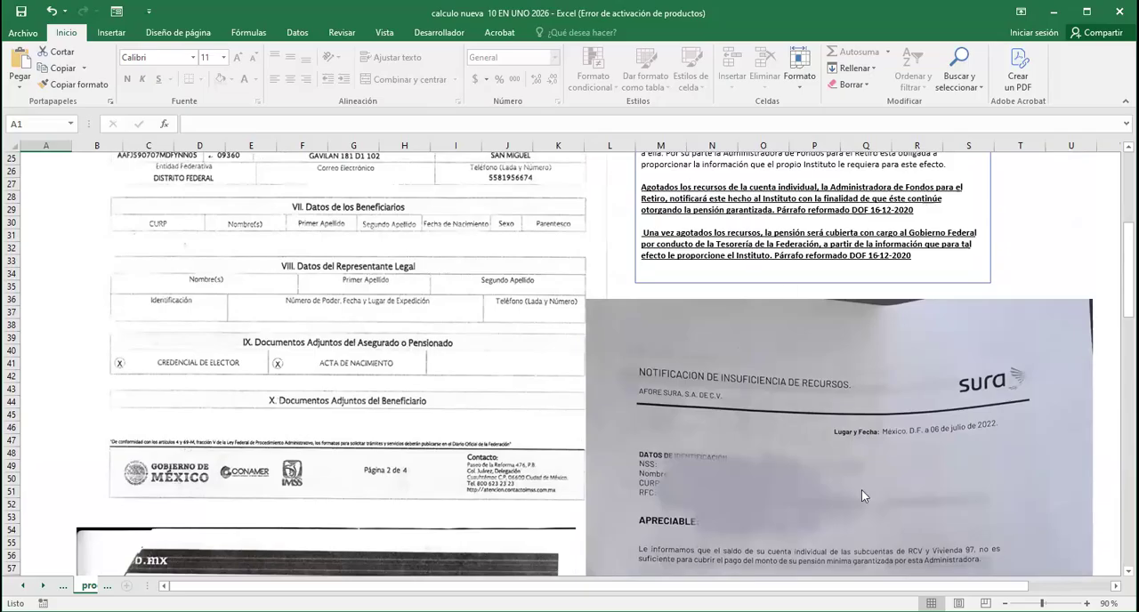
pyautogui.scroll(-2, 838, 456)
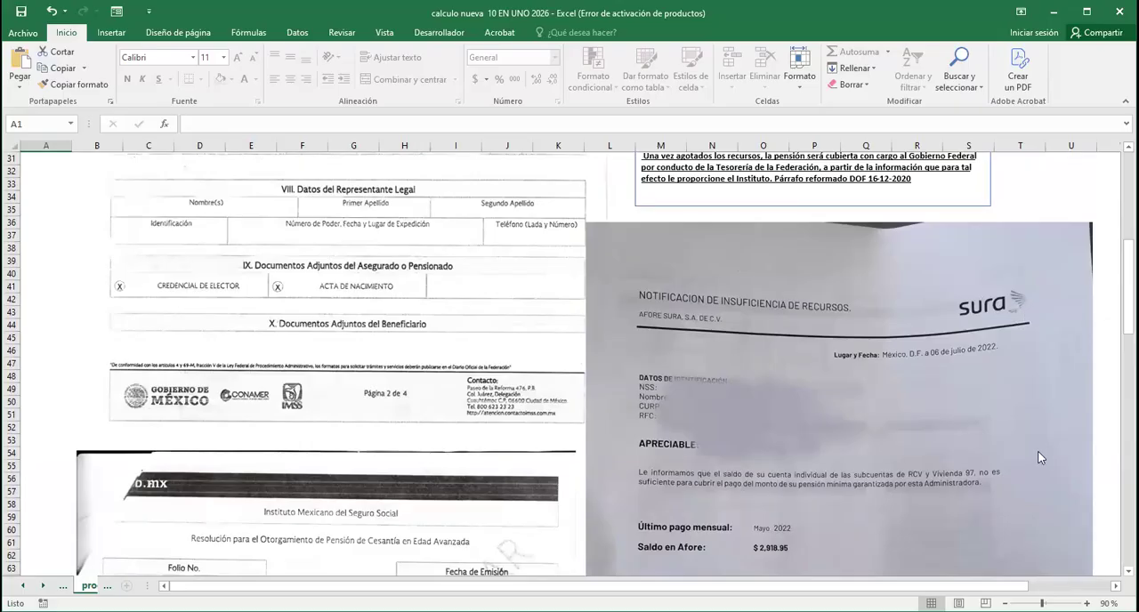
pyautogui.scroll(-2, 788, 407)
pyautogui.scroll(-2, 702, 416)
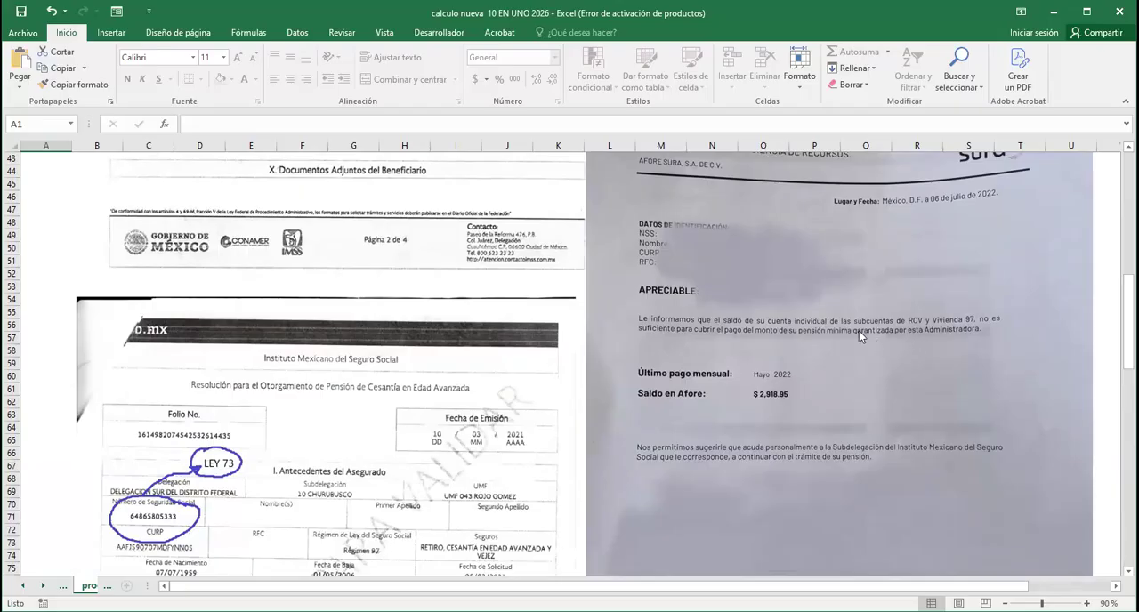
pyautogui.scroll(-1, 817, 394)
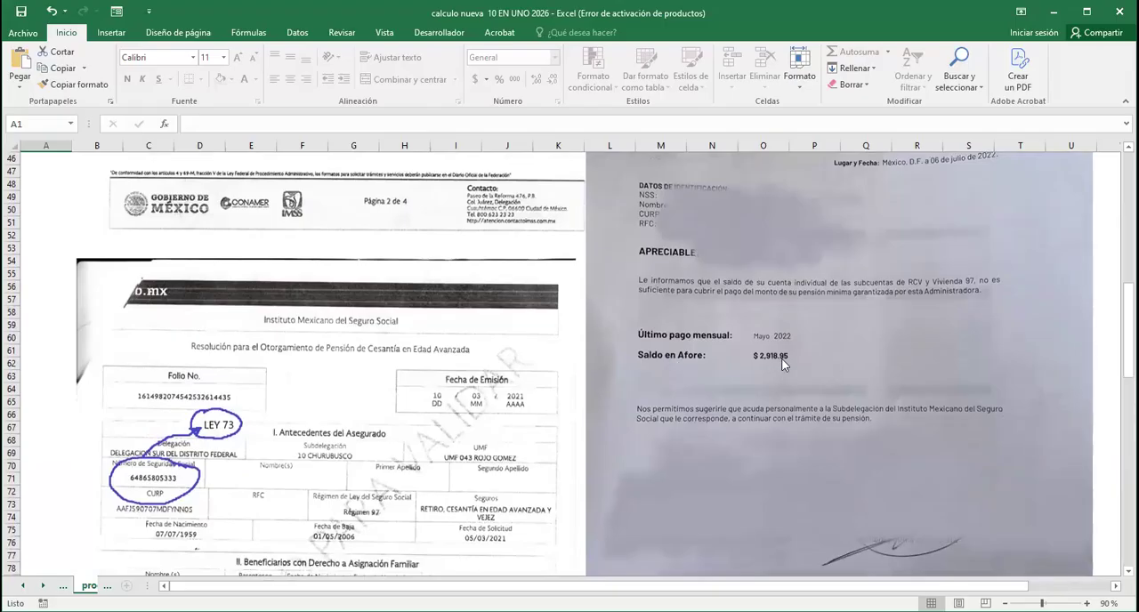
pyautogui.scroll(-6, 781, 358)
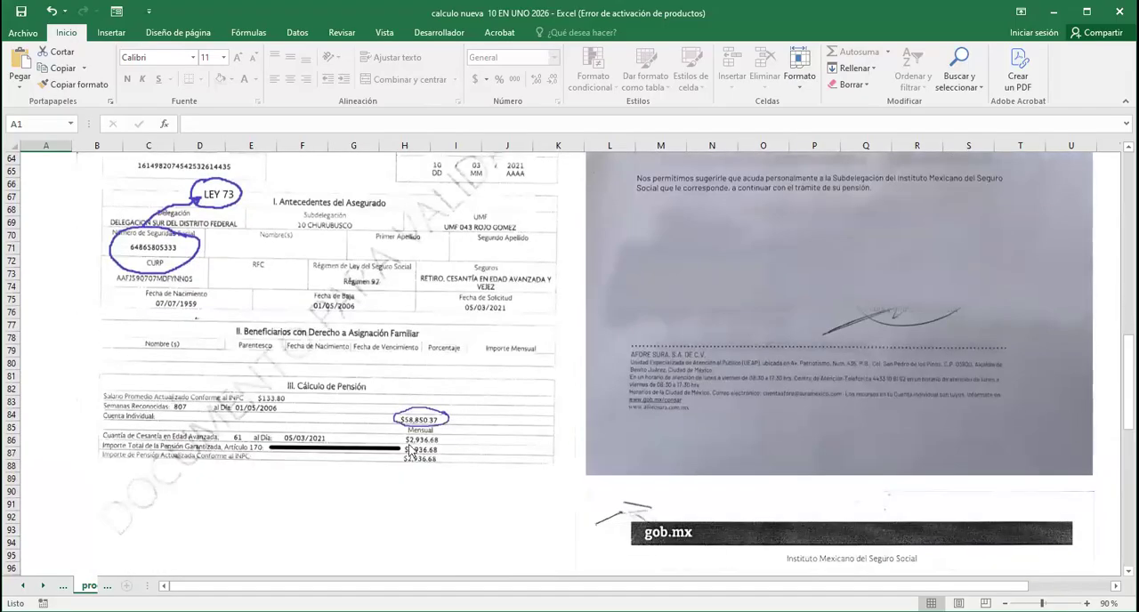
pyautogui.scroll(-8, 748, 403)
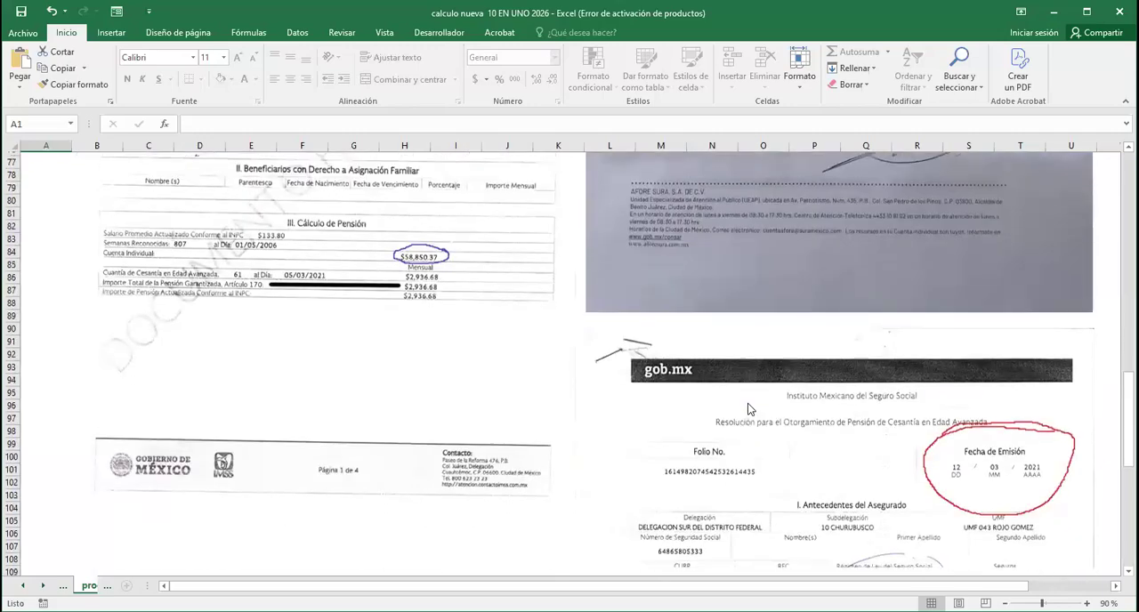
pyautogui.scroll(-3, 752, 410)
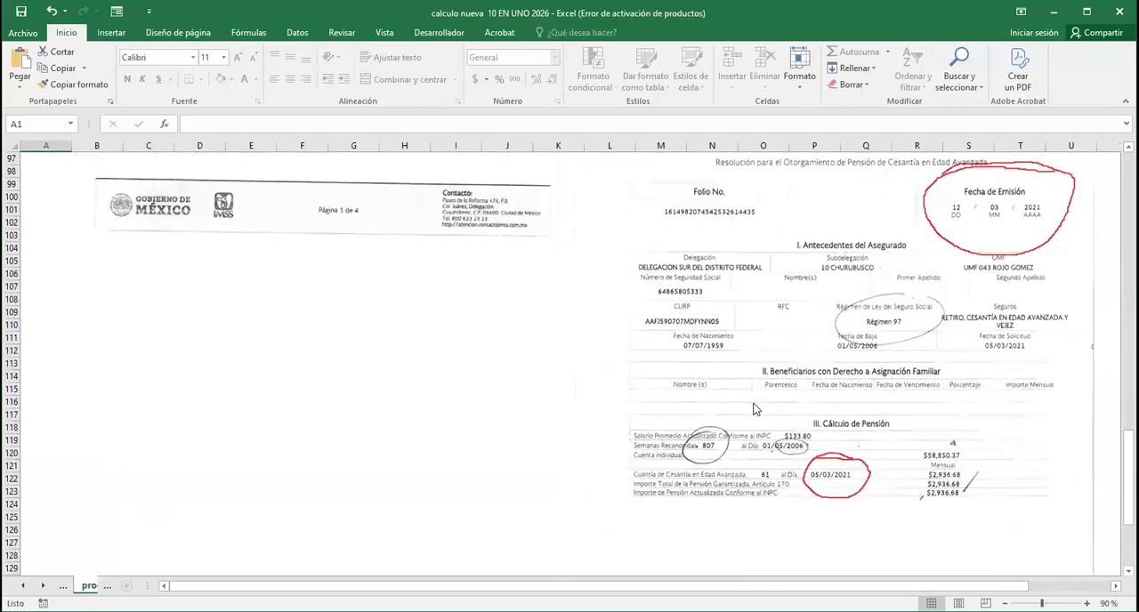
pyautogui.scroll(20, 754, 409)
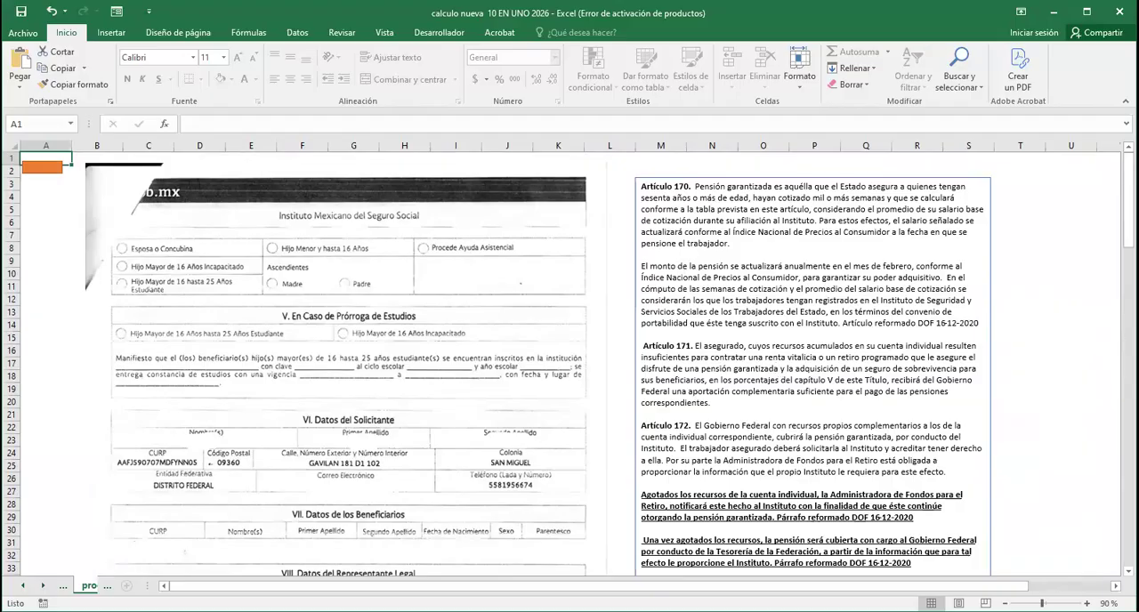
# Go back to the Ley 97 update tables and, beside AÑO 2025, set Semanas cotizadas to 900 and Salario Diario Promedio to 350
pyautogui.click(39, 169)
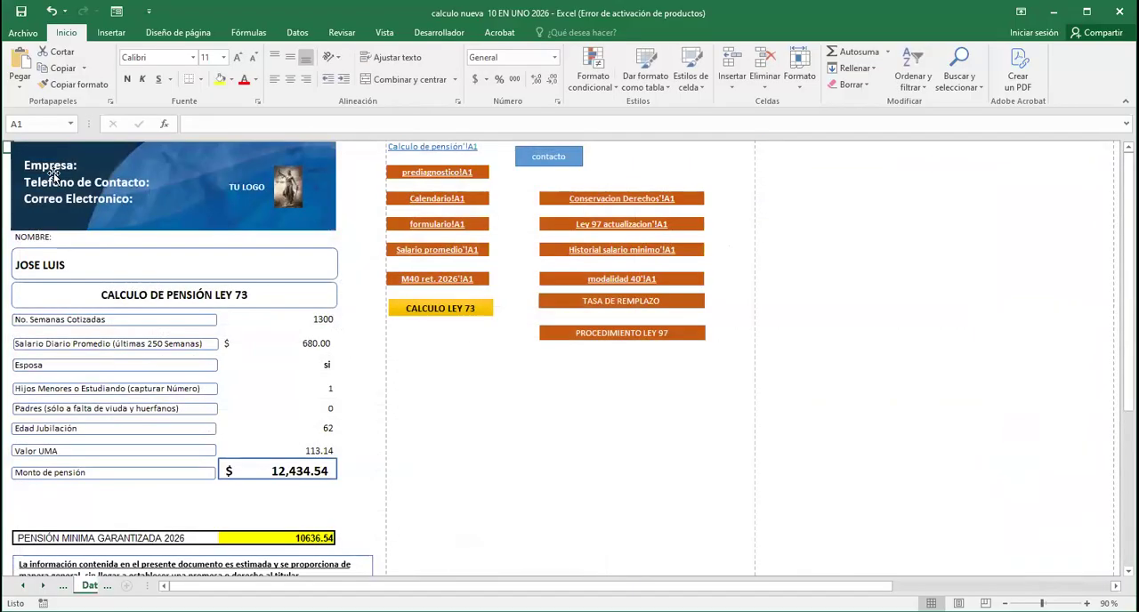
pyautogui.click(607, 226)
pyautogui.scroll(-19, 772, 306)
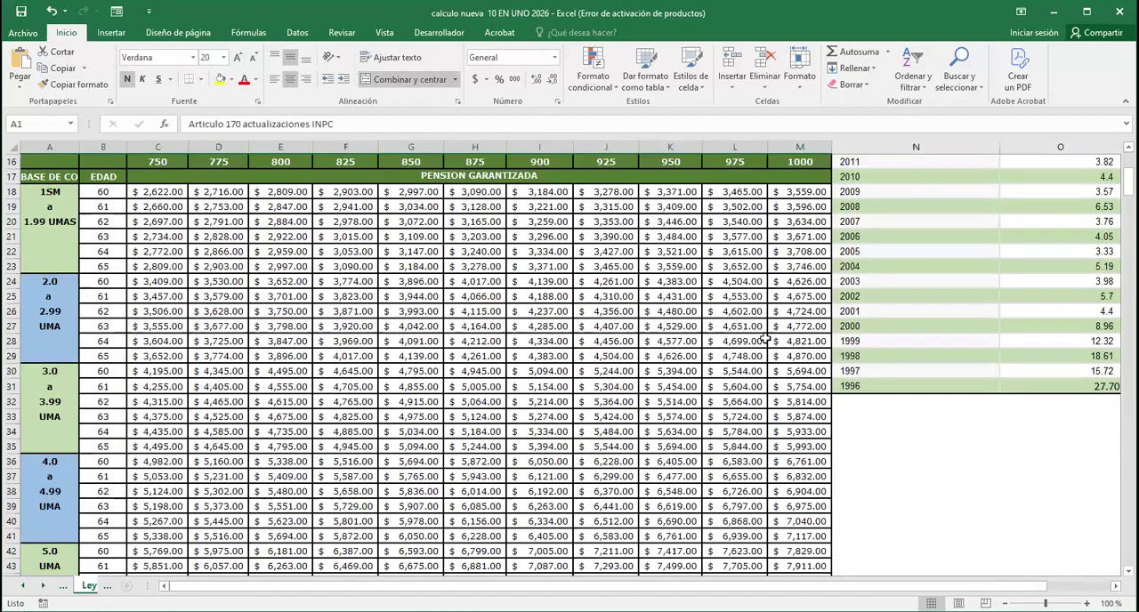
pyautogui.scroll(-20, 570, 364)
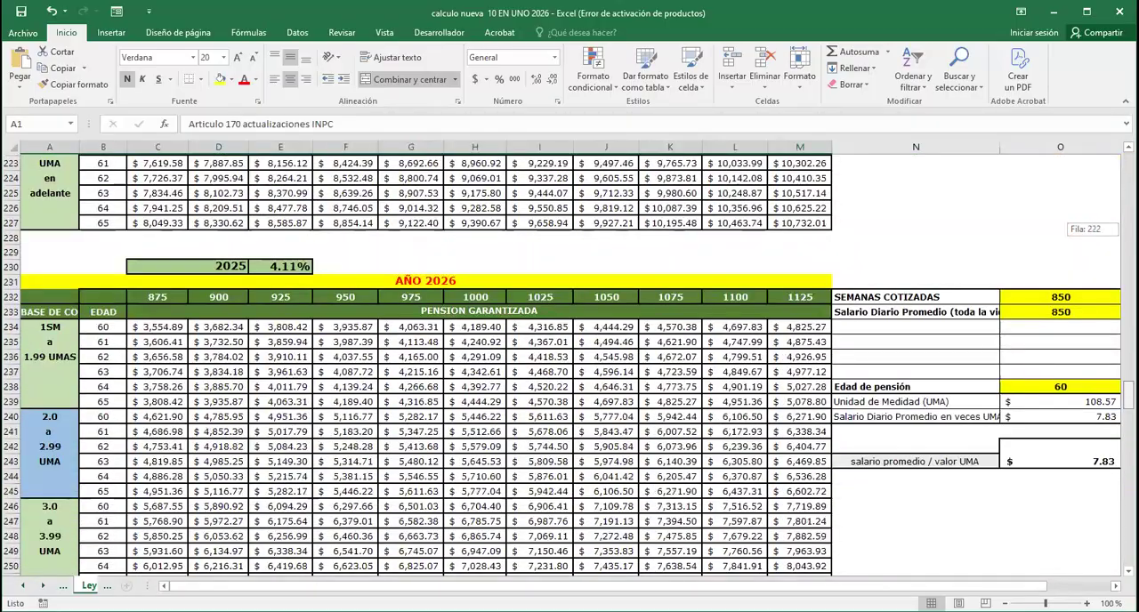
pyautogui.scroll(9, 569, 365)
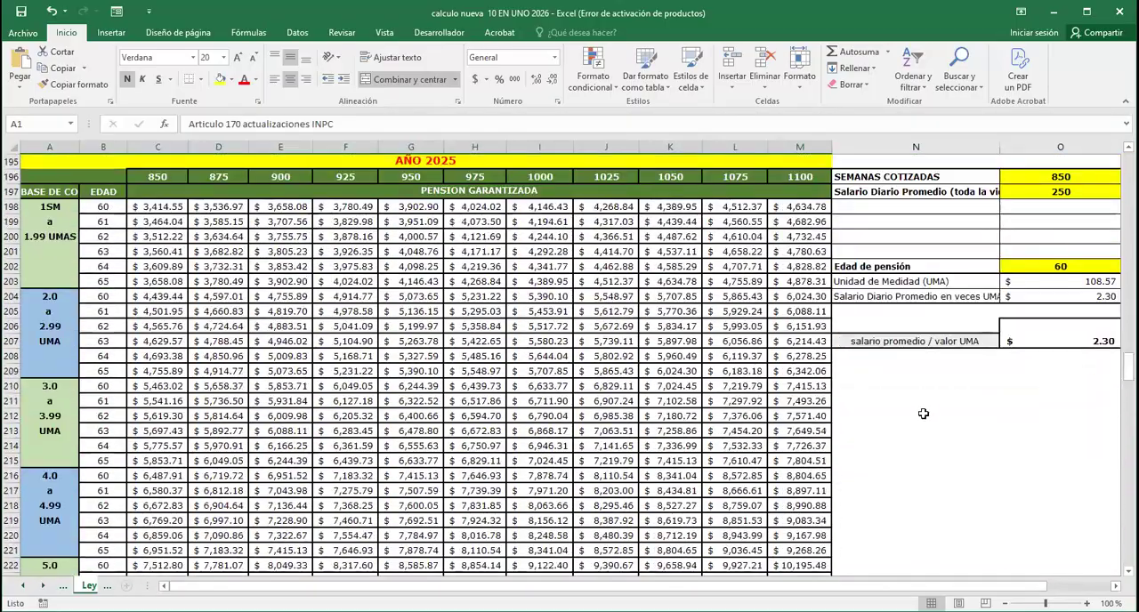
pyautogui.scroll(2, 929, 413)
pyautogui.click(1054, 266)
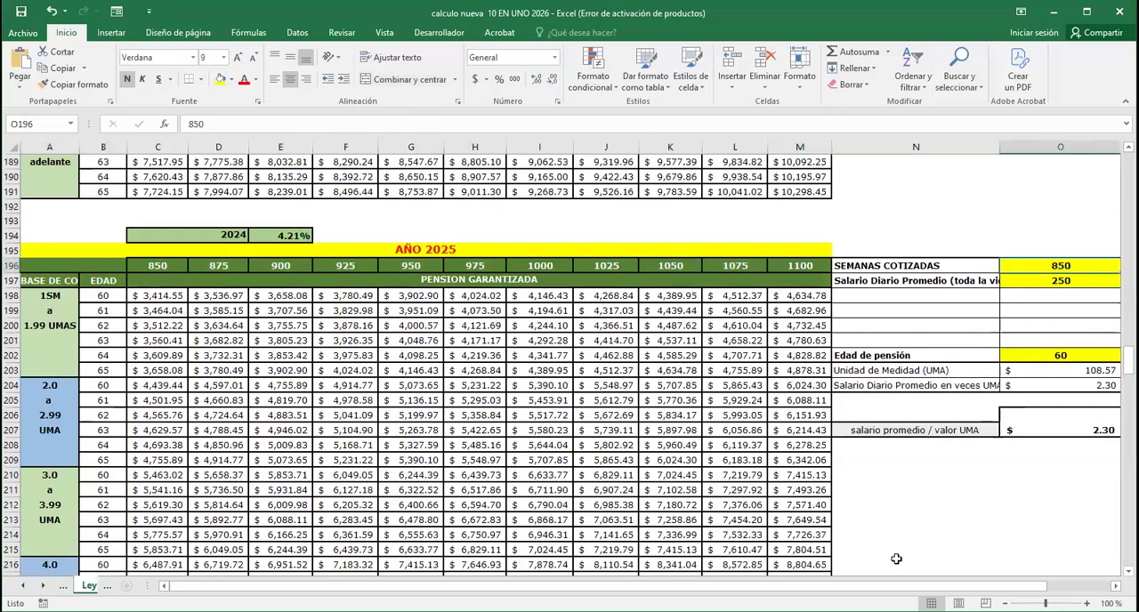
pyautogui.write('900')
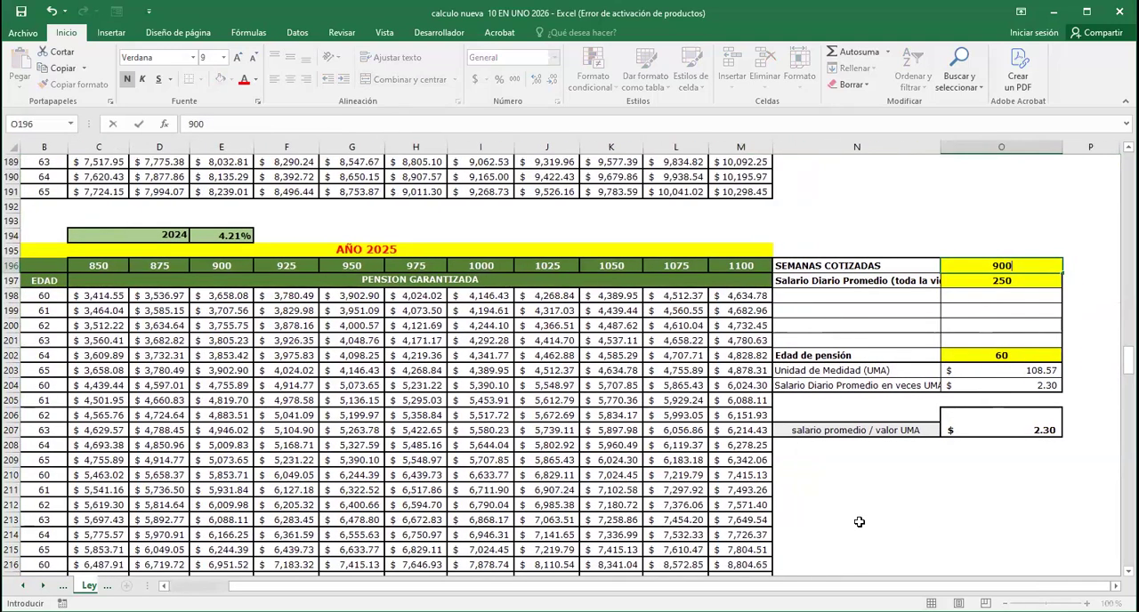
pyautogui.press('Return')
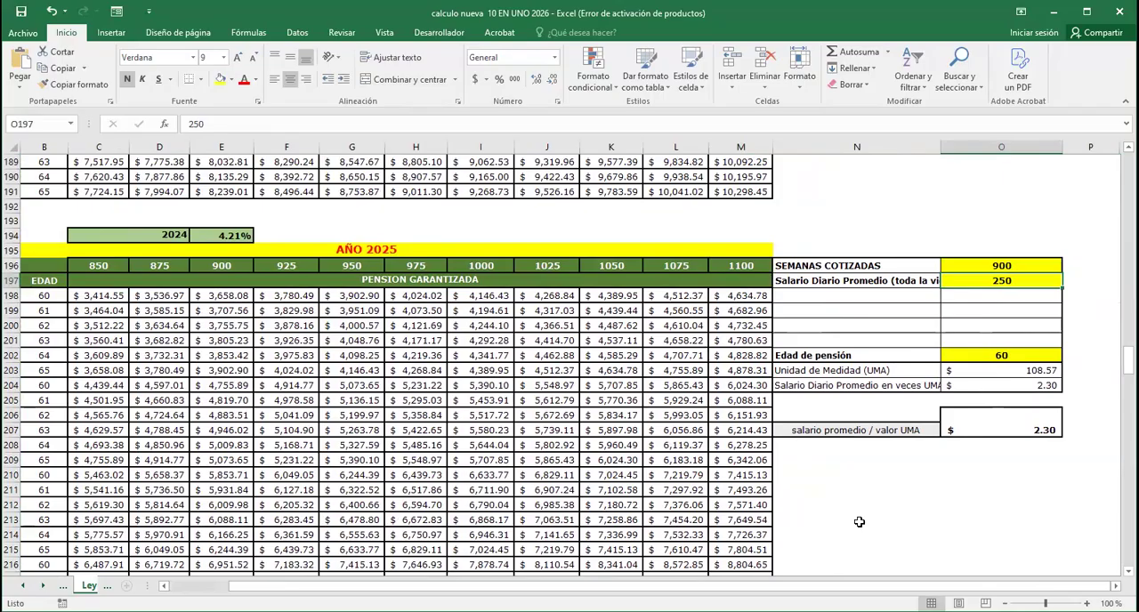
pyautogui.write('350')
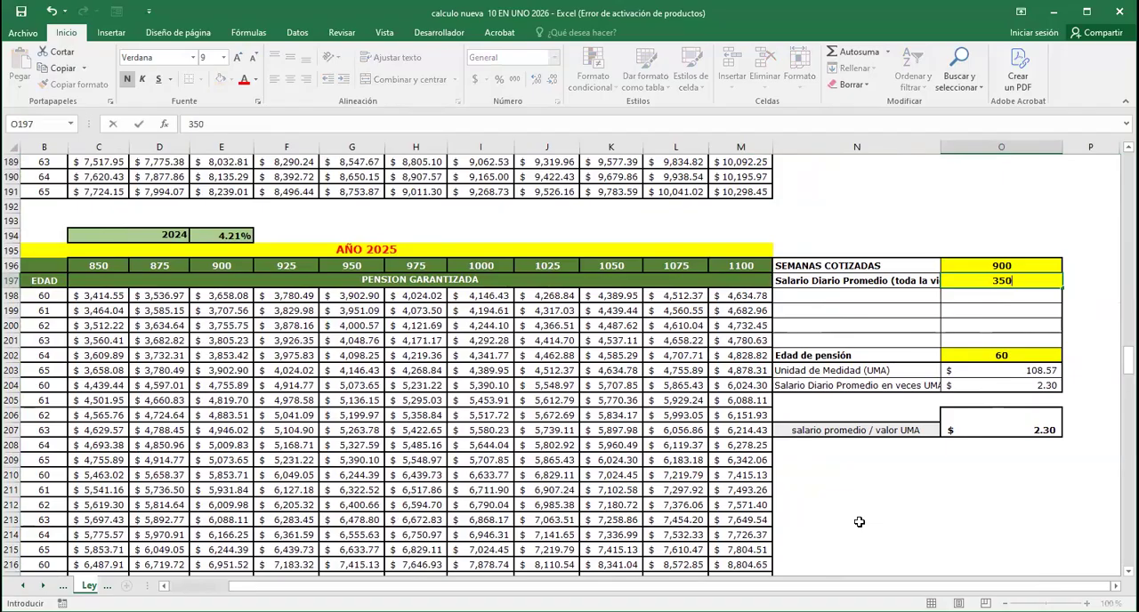
pyautogui.press('Return')
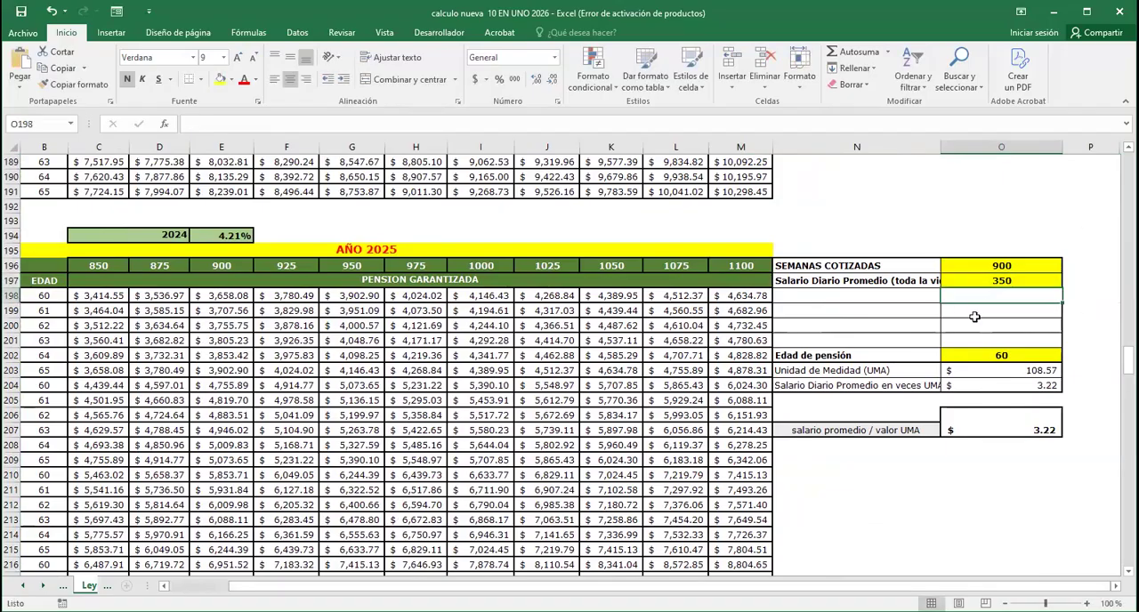
# Set Edad de pensión beside the AÑO 2025 table to 62 and check the salario promedio / valor UMA formula
pyautogui.click(1003, 316)
pyautogui.click(1003, 323)
pyautogui.click(1003, 341)
pyautogui.click(1005, 355)
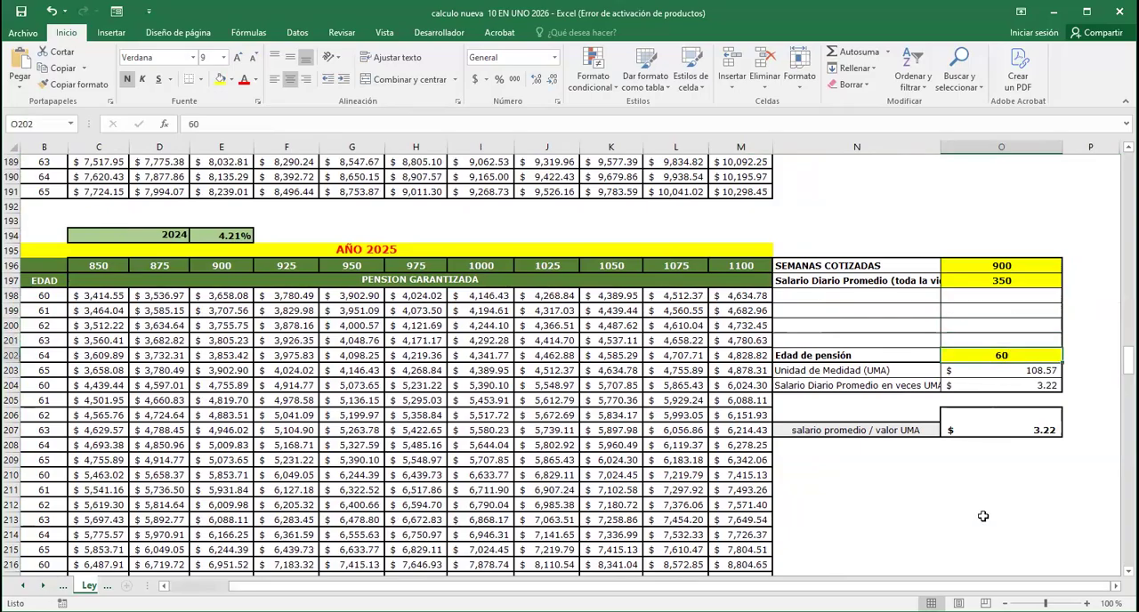
pyautogui.write('62')
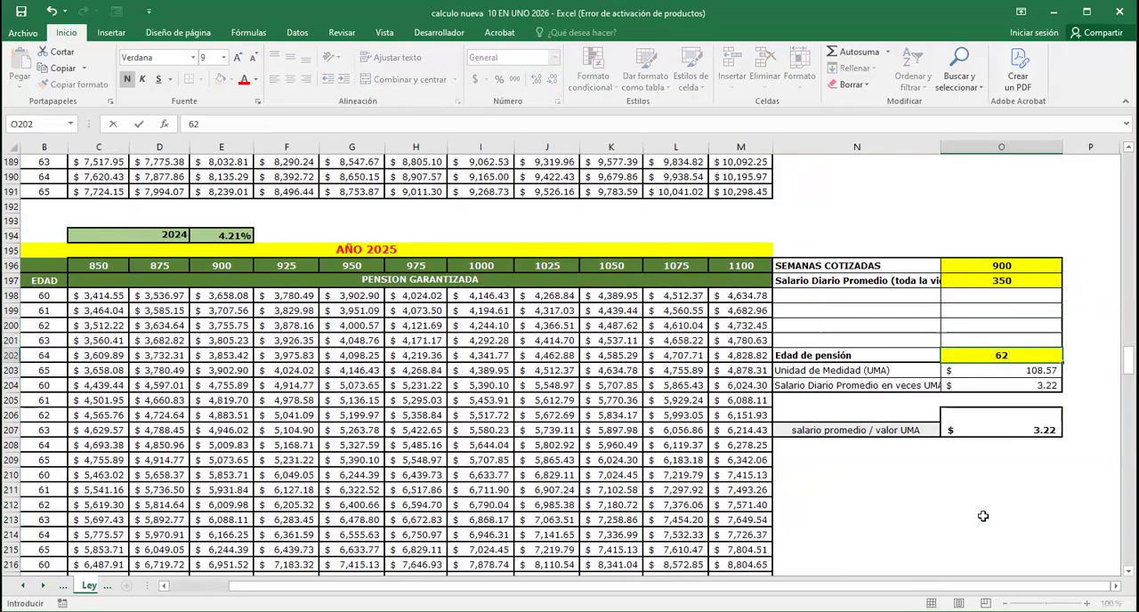
pyautogui.press('Return')
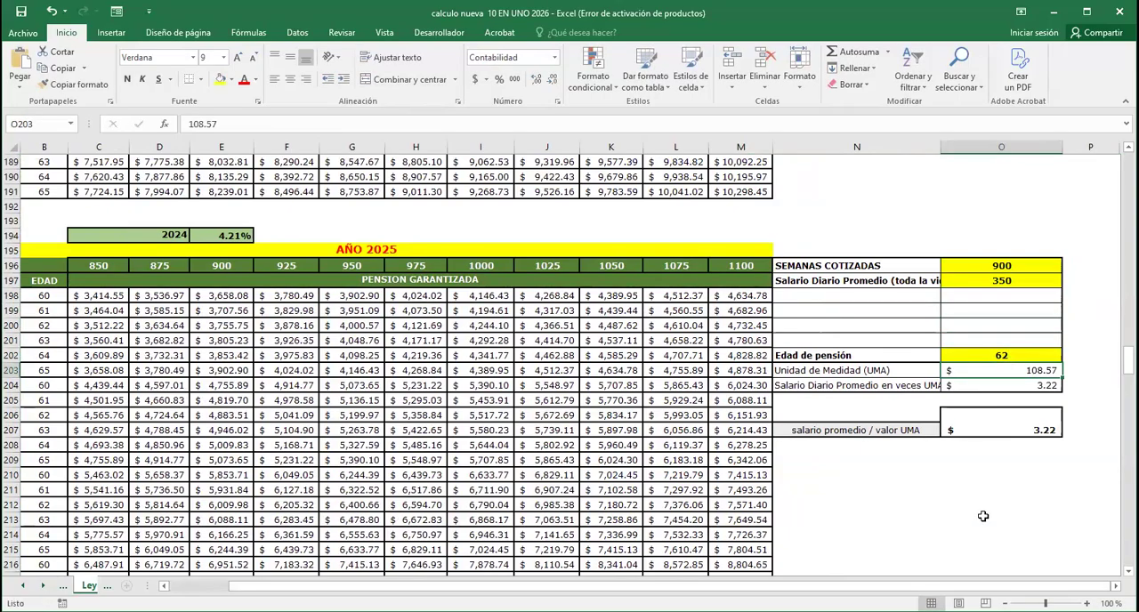
pyautogui.click(1045, 429)
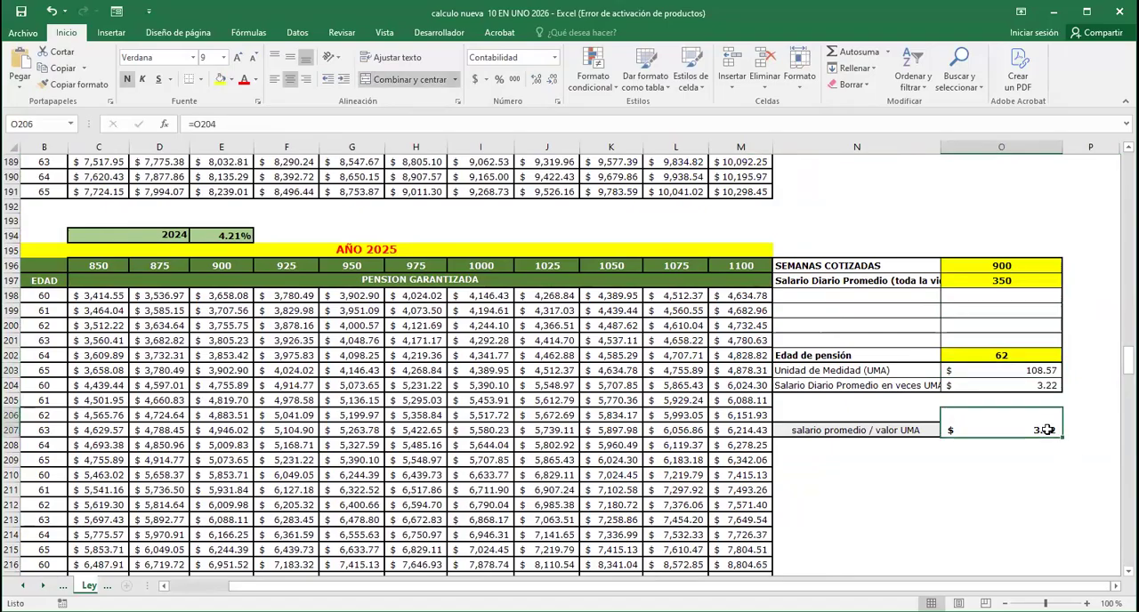
# Find the AÑO 2025 amount for 900 weeks, 3.0 a 3.99 UMA and age 62, and mark it bold with yellow fill
pyautogui.moveTo(318, 586); pyautogui.dragTo(256, 587)
pyautogui.scroll(-3, 175, 415)
pyautogui.scroll(-1, 175, 416)
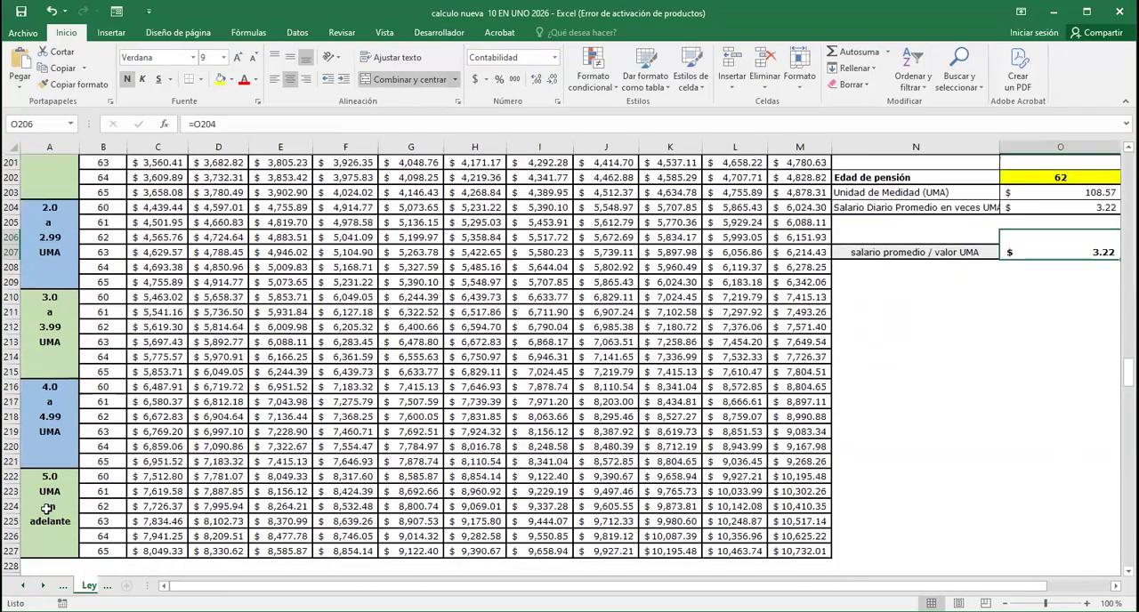
pyautogui.scroll(2, 931, 375)
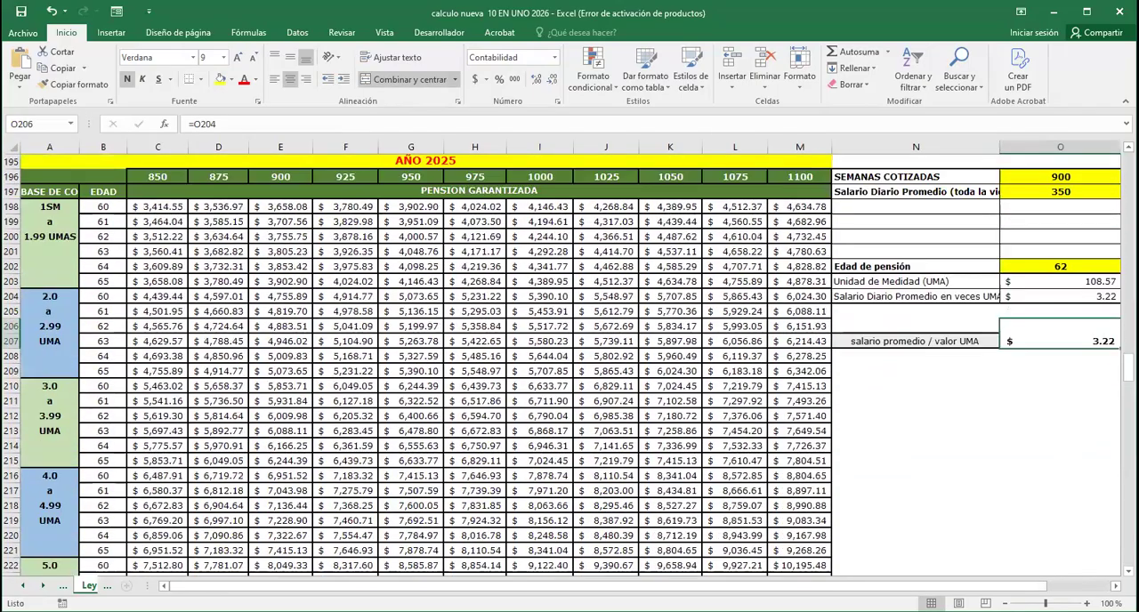
pyautogui.click(288, 178)
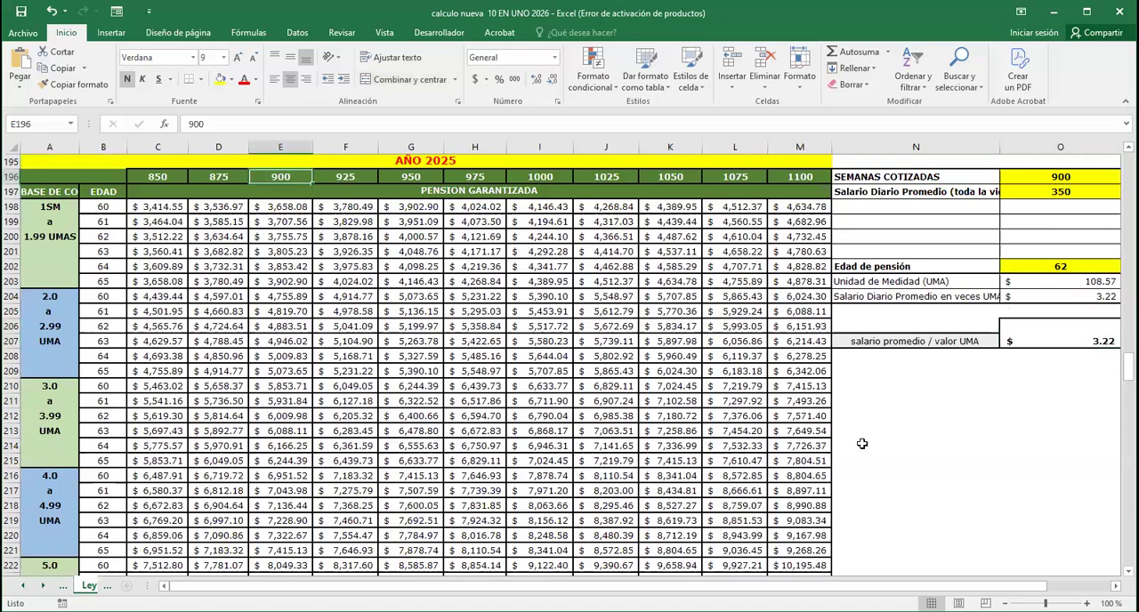
pyautogui.press('Down')
pyautogui.press('Down')
pyautogui.press('Down')
pyautogui.press('Down')
pyautogui.press('Down')
pyautogui.press('Down')
pyautogui.press('Down')
pyautogui.press('Down')
pyautogui.press('Down')
pyautogui.press('Down')
pyautogui.press('Down')
pyautogui.press('Down')
pyautogui.press('Down')
pyautogui.press('Down')
pyautogui.press('Down')
pyautogui.press('Down')
pyautogui.press('Up')
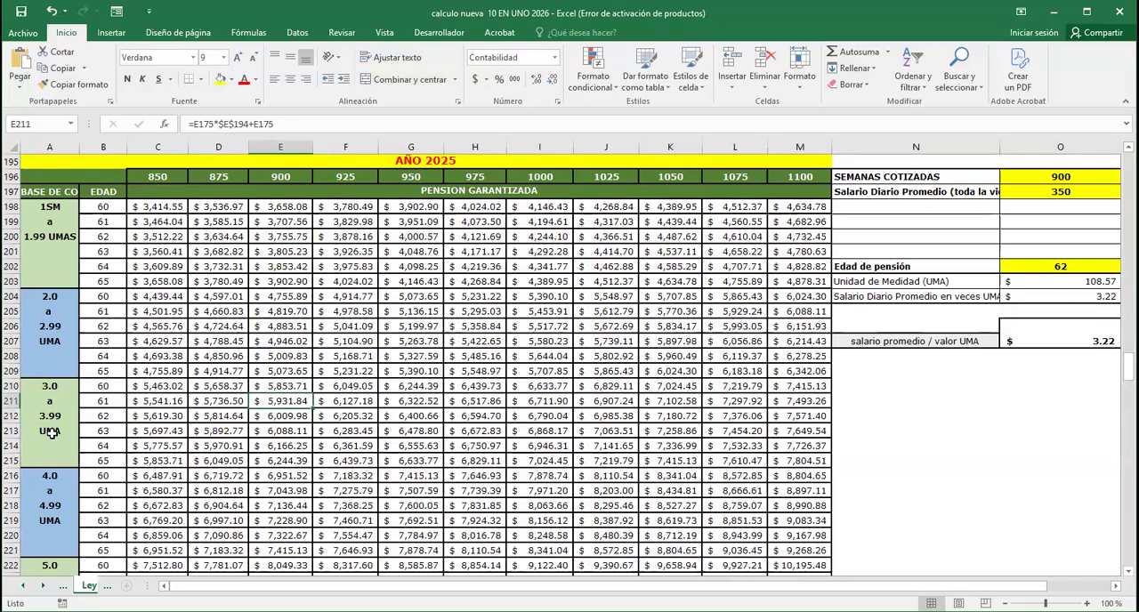
pyautogui.press('Down')
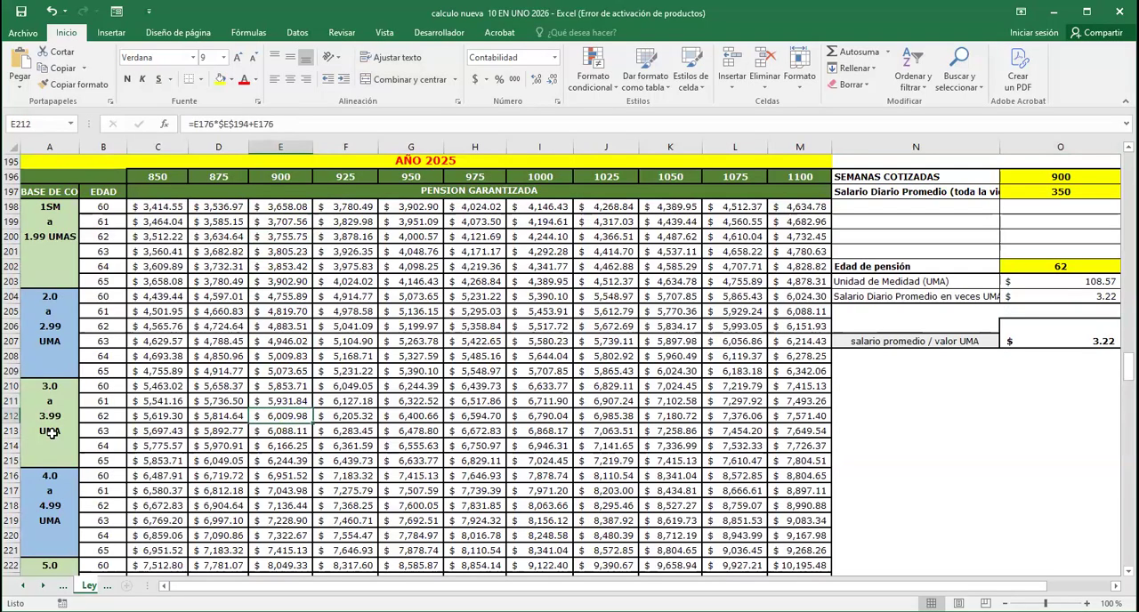
pyautogui.click(220, 78)
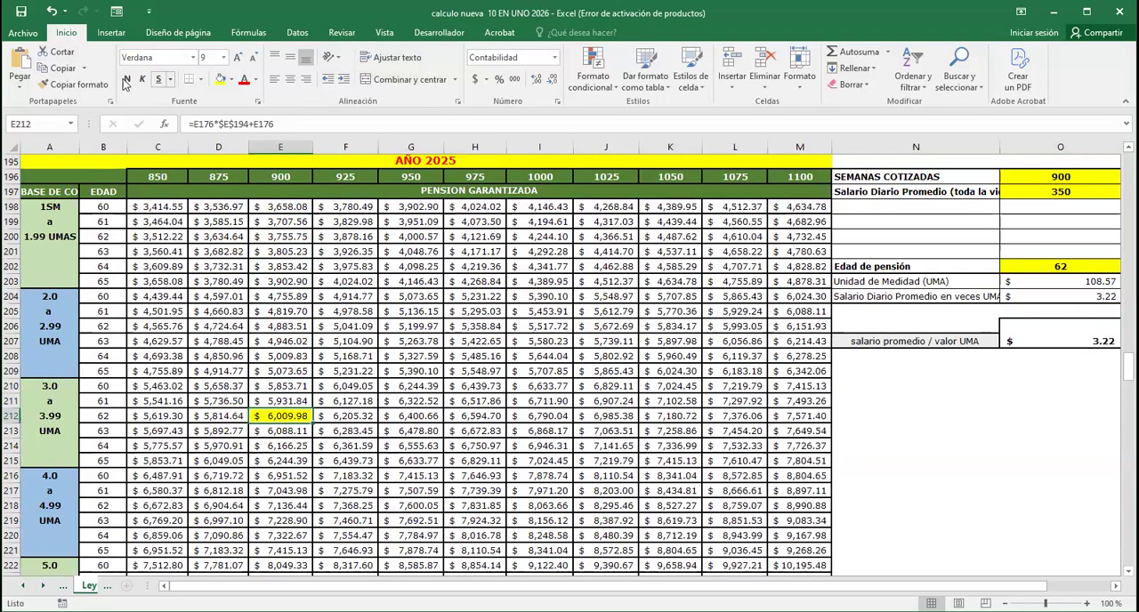
pyautogui.click(127, 79)
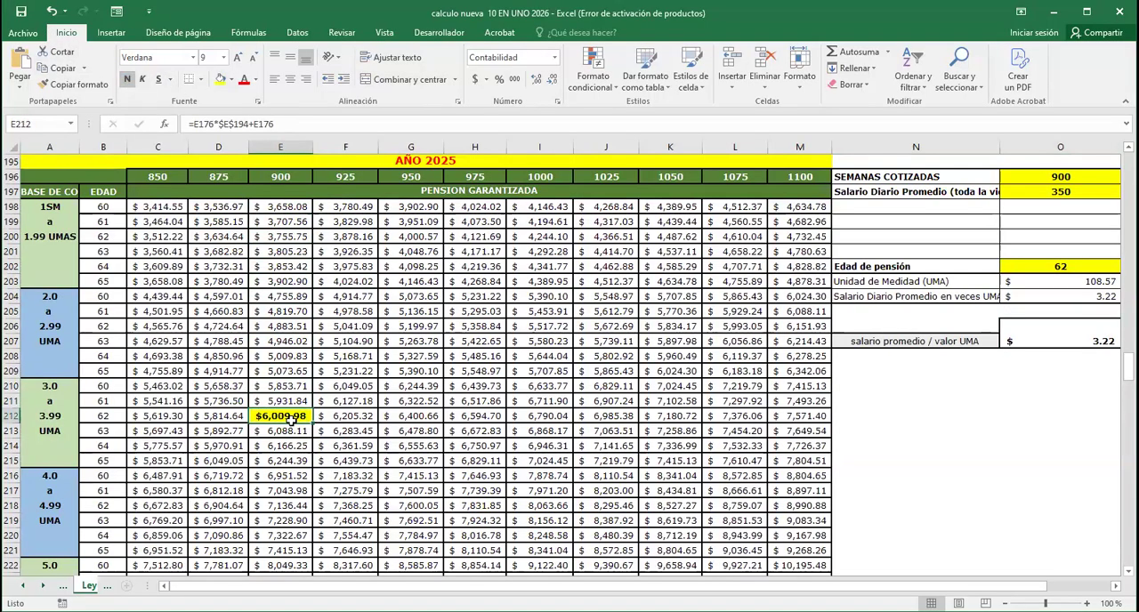
pyautogui.click(925, 430)
pyautogui.click(299, 416)
# Return to the Datos a llenar sheet and open the Tasa de remplazo sheet
pyautogui.scroll(9, 455, 366)
pyautogui.scroll(20, 791, 210)
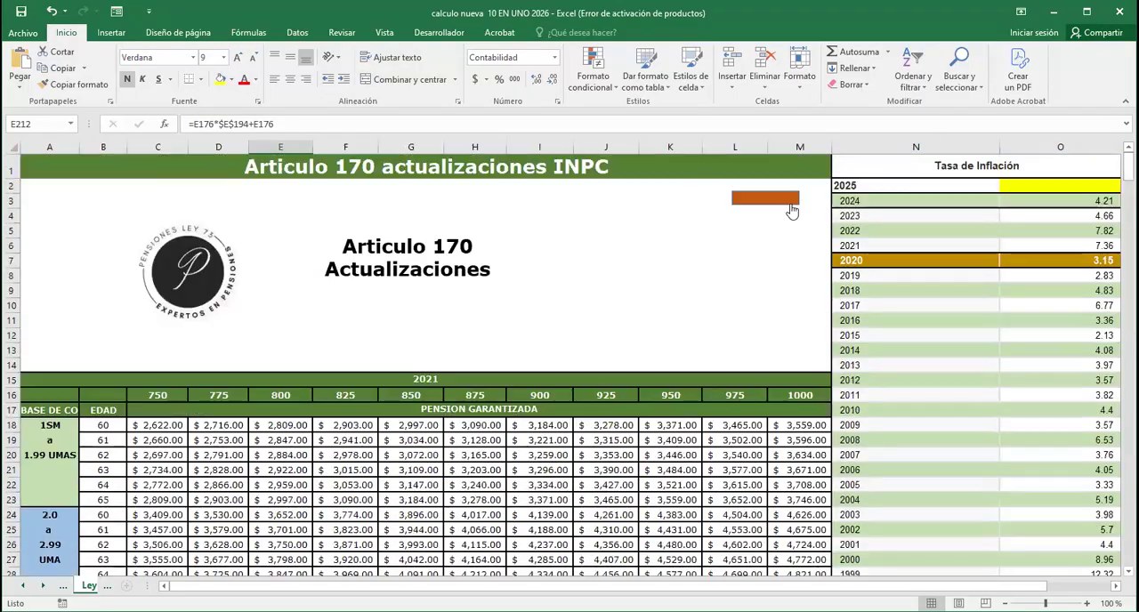
pyautogui.click(791, 203)
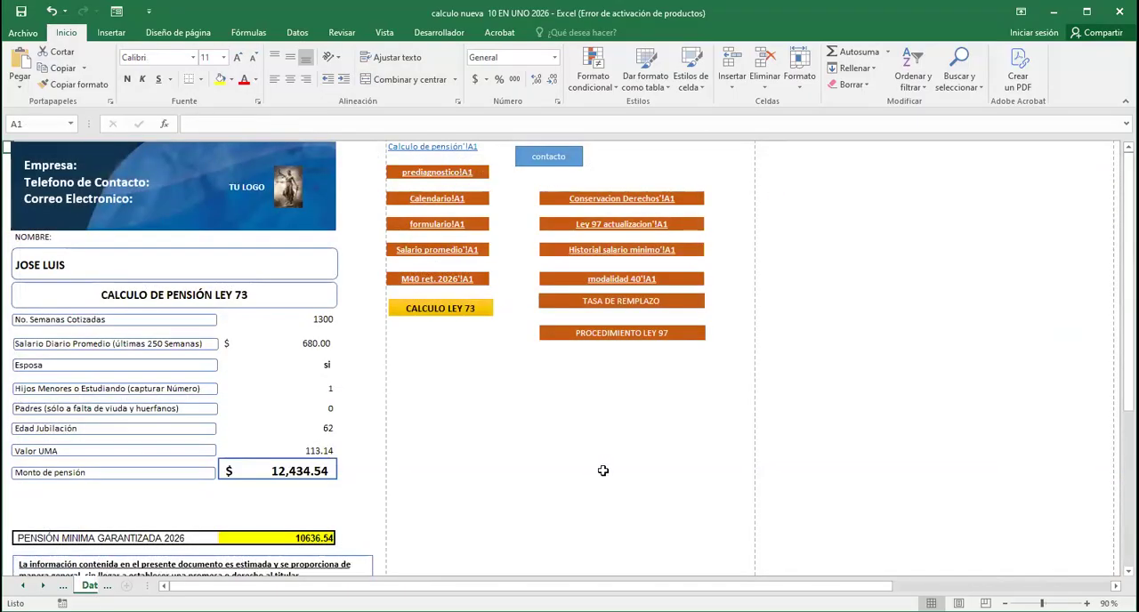
pyautogui.click(625, 305)
pyautogui.click(633, 351)
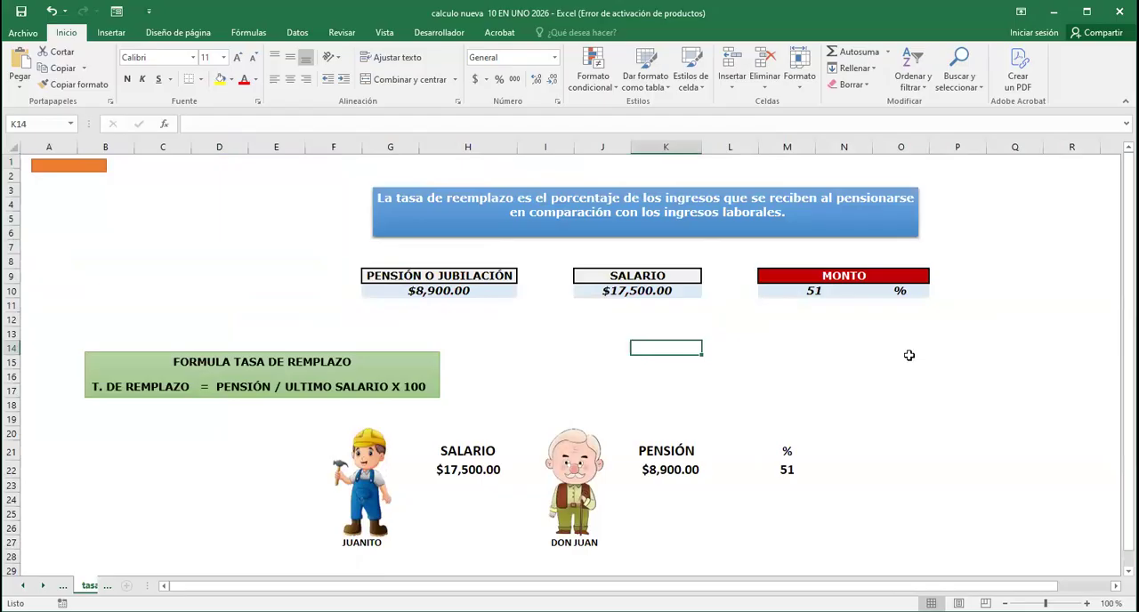
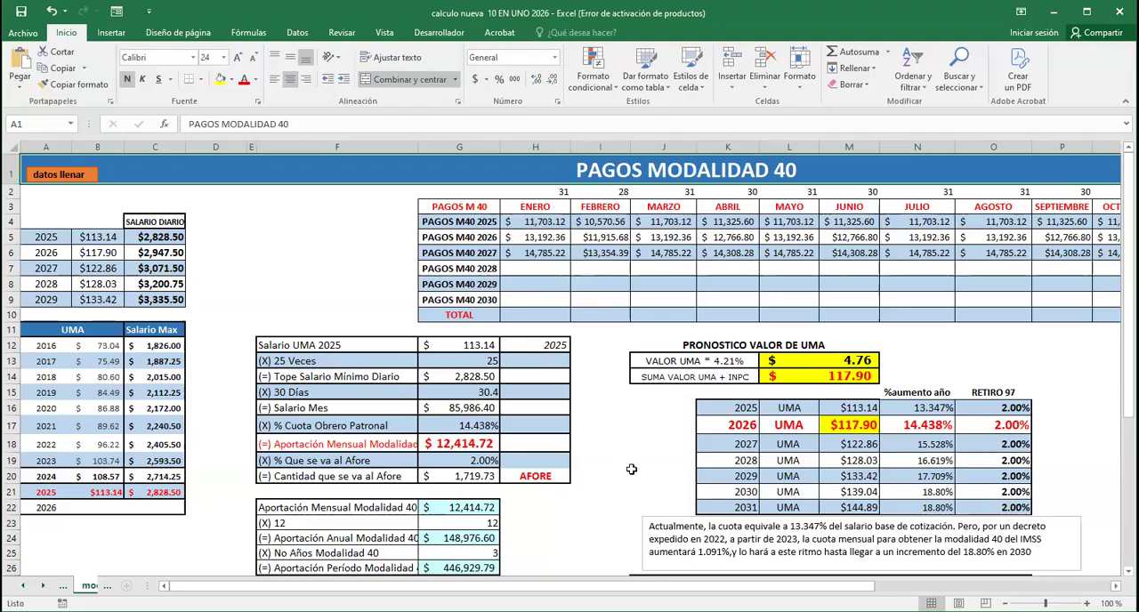
# Try 10 and 15 as the UMA multiplier in the 25 Veces row of the Modalidad 40 calculation, and restore it to 25
pyautogui.click(639, 470)
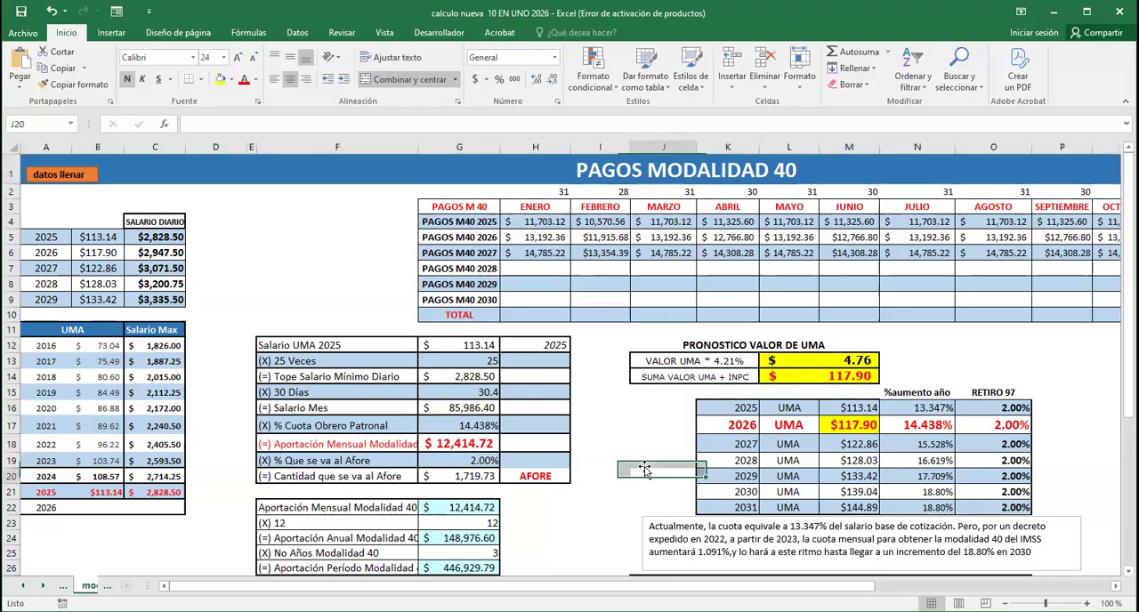
pyautogui.click(464, 346)
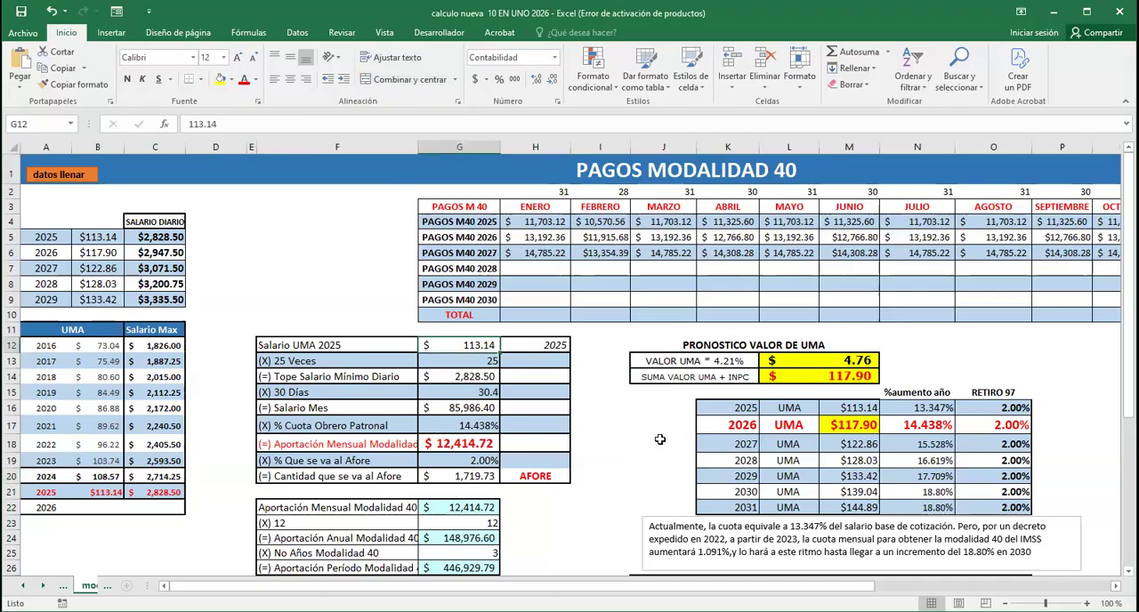
pyautogui.press('Down')
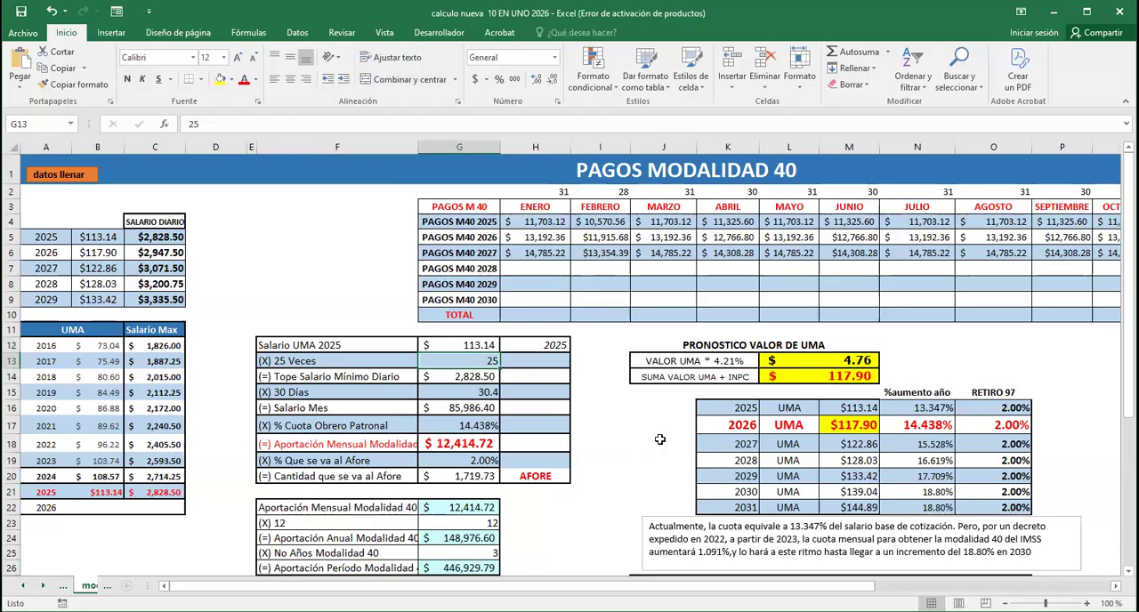
pyautogui.write('10')
pyautogui.press('Return')
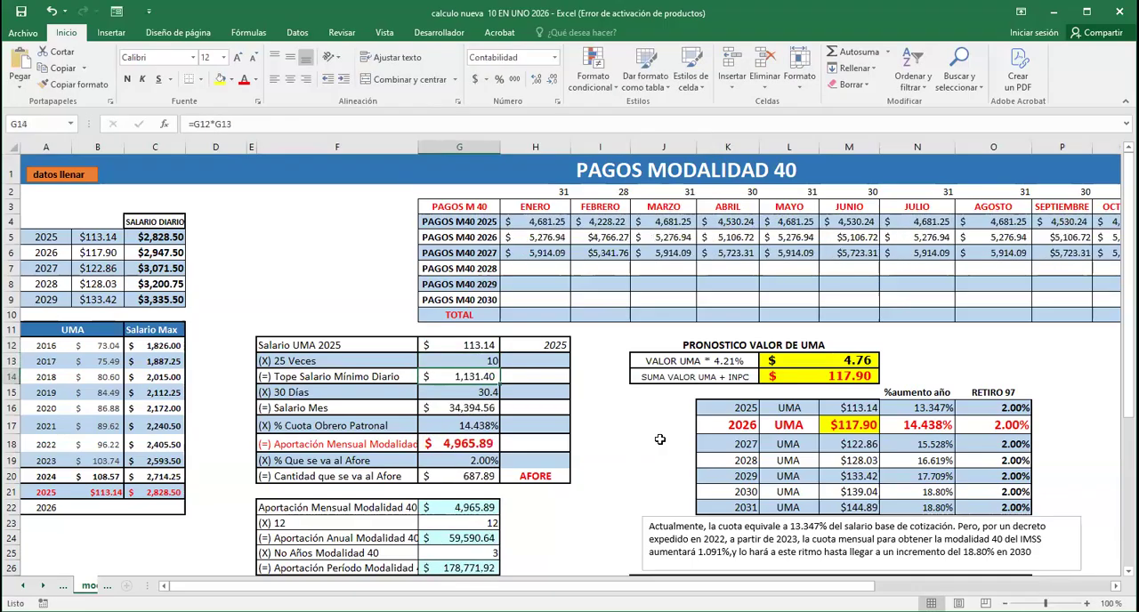
pyautogui.press('Up')
pyautogui.write('15')
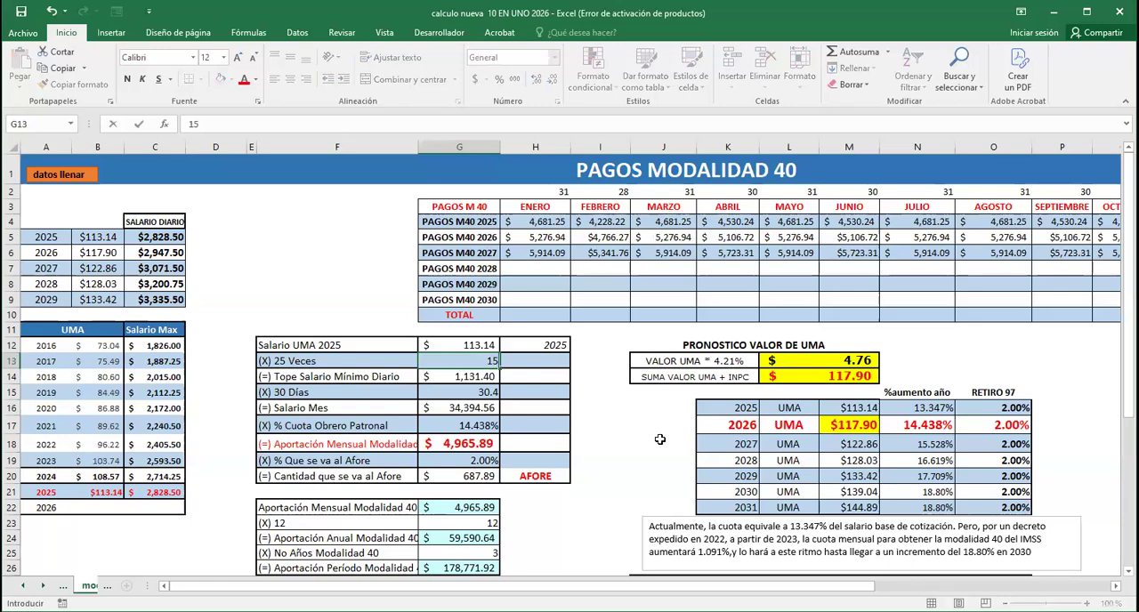
pyautogui.press('Return')
pyautogui.press('Up')
pyautogui.write('25')
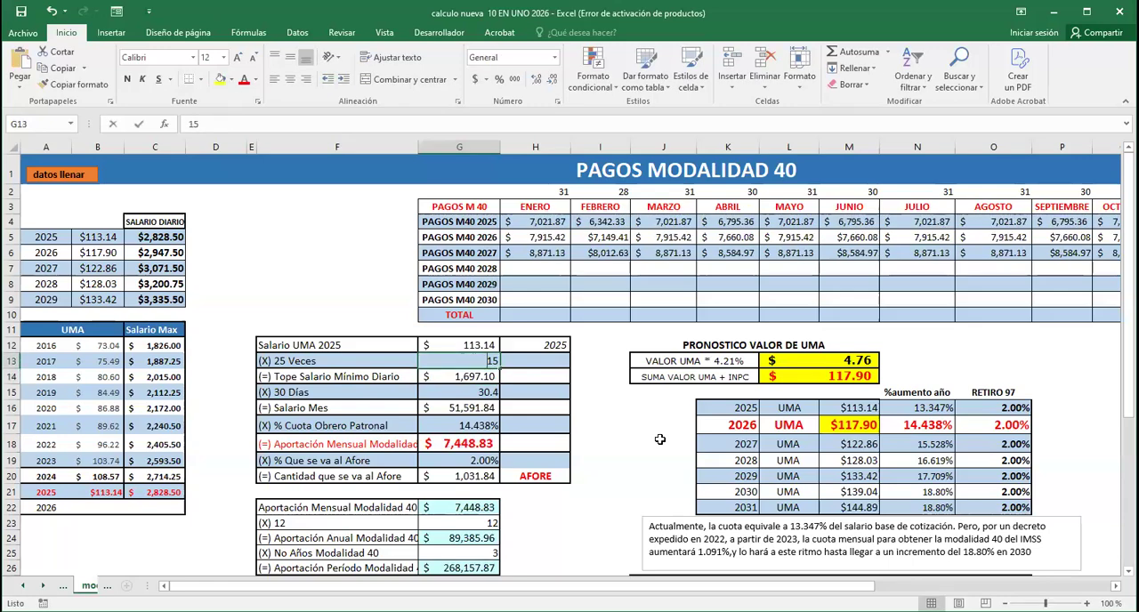
pyautogui.press('Return')
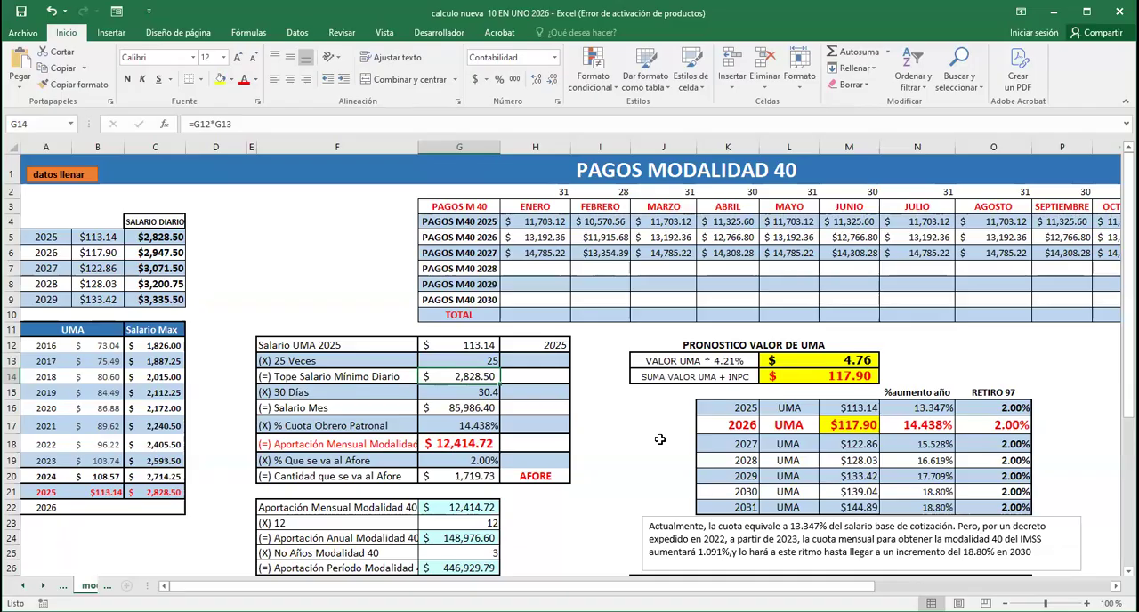
# Examine the Modalidad 40 calculation from 25 Veces through Tope Salario Mínimo Diario and 30 Días to % Cuota Obrero Patronal
pyautogui.press('Down')
pyautogui.press('Up')
pyautogui.press('Up')
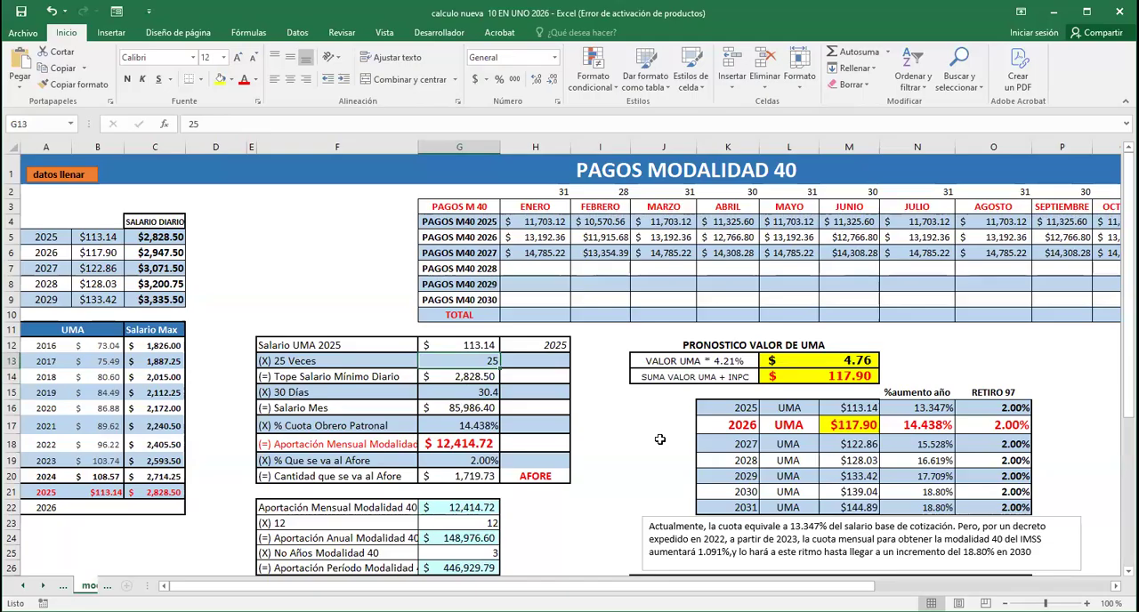
pyautogui.press('Down')
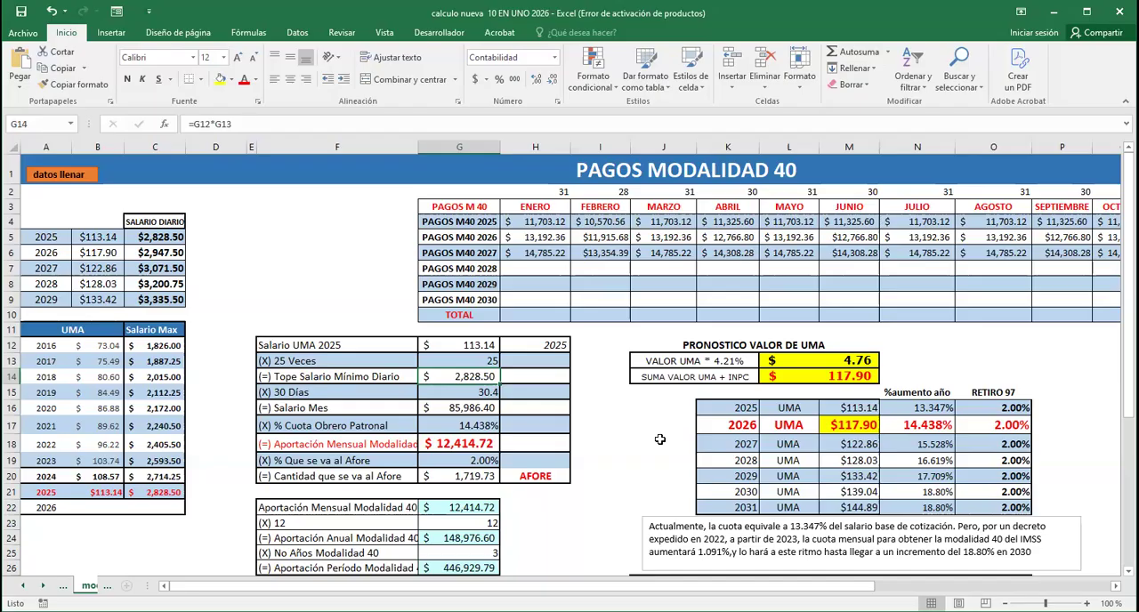
pyautogui.press('Down')
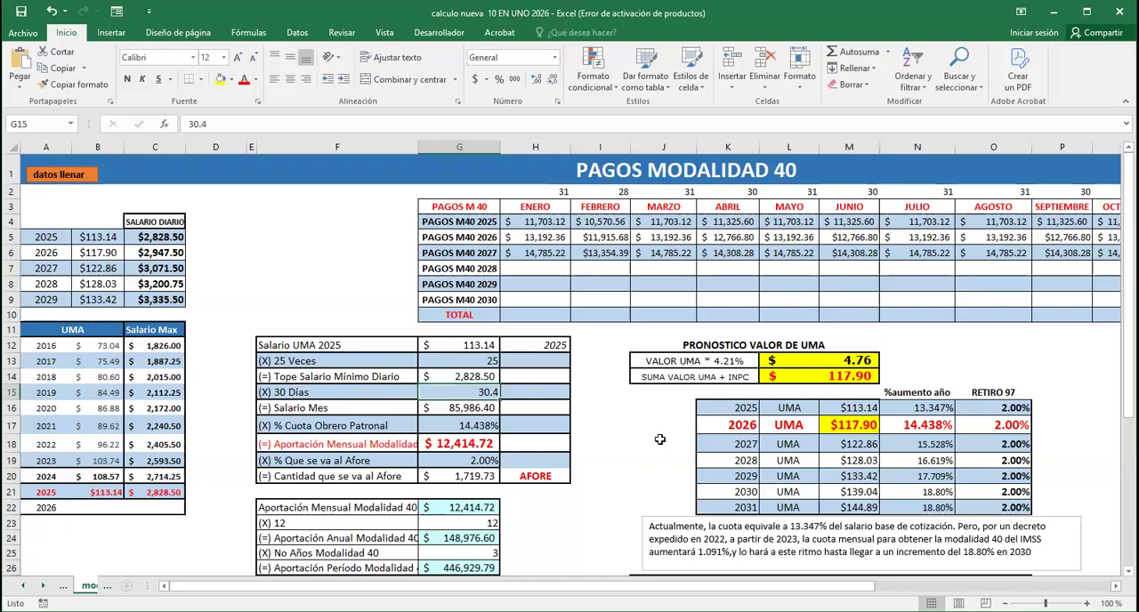
pyautogui.press('Down')
pyautogui.press('Down')
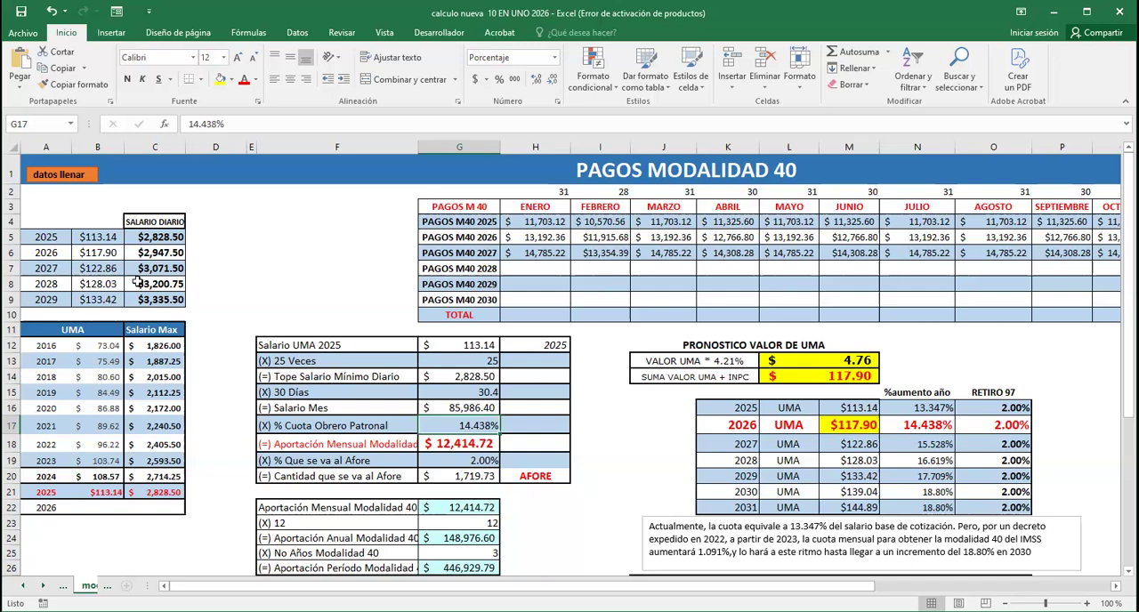
# Review the yearly percentages up to 2025 in the INCREMENTOS DE CUOTAS OBRERO PATRONAL PARA M40 table
pyautogui.scroll(-9, 303, 387)
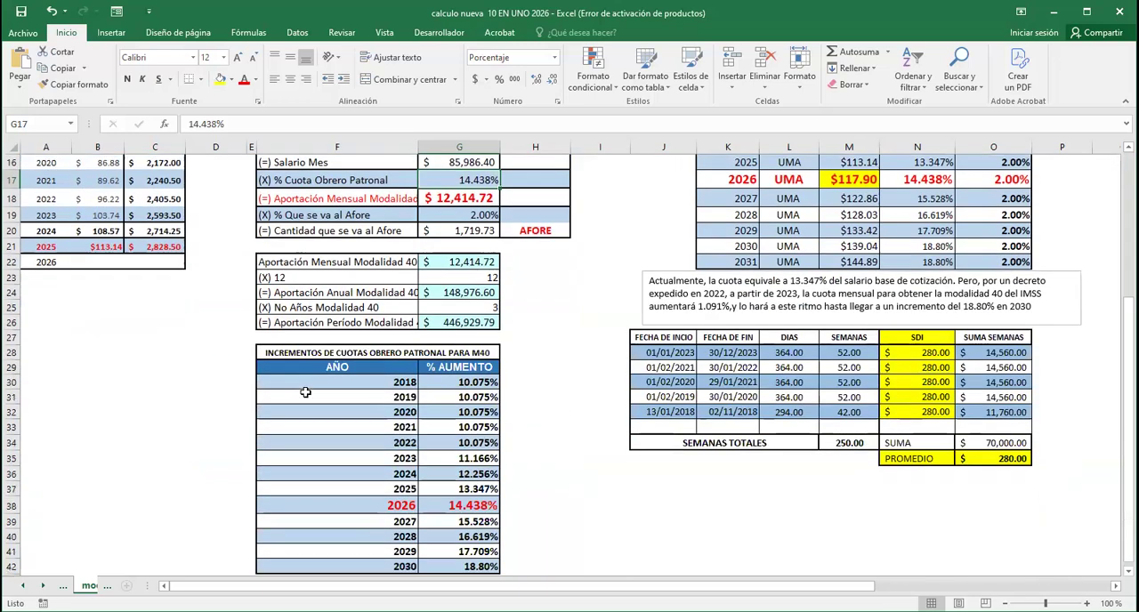
pyautogui.scroll(3, 364, 404)
pyautogui.click(462, 329)
pyautogui.press('Down')
pyautogui.press('Down')
pyautogui.press('Down')
pyautogui.press('Down')
pyautogui.press('Down')
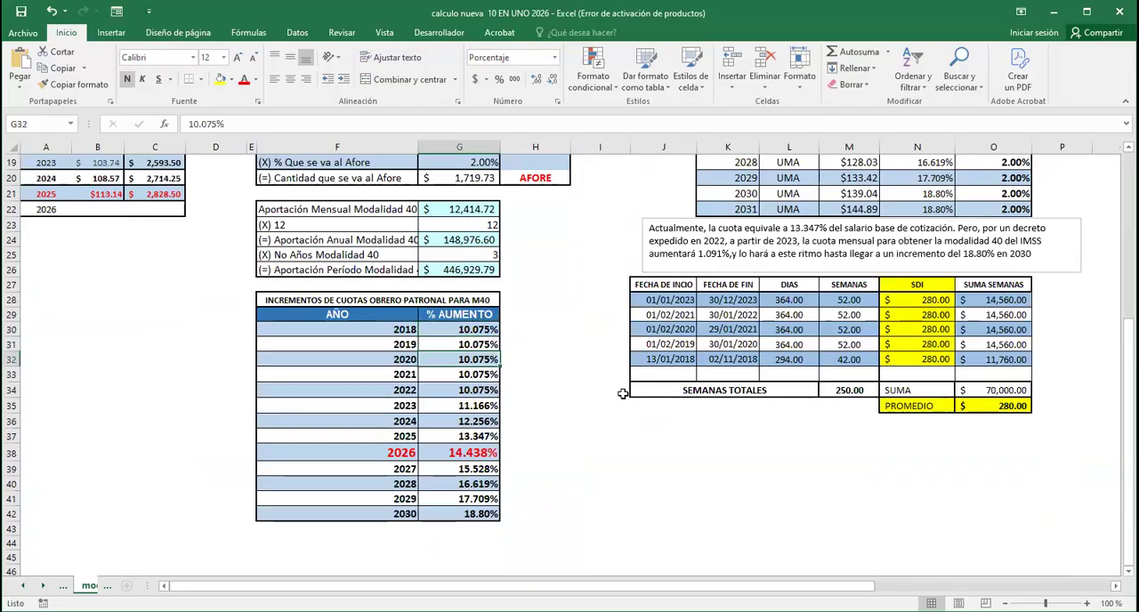
pyautogui.press('Down')
pyautogui.press('Down')
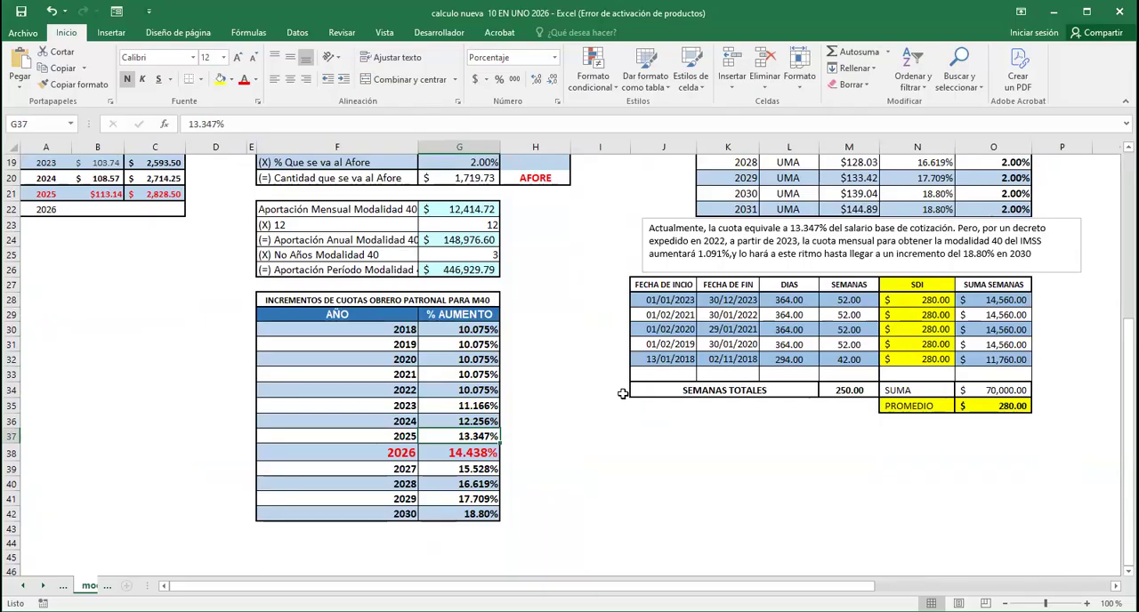
pyautogui.middleClick(605, 464)
pyautogui.middleClick(617, 449)
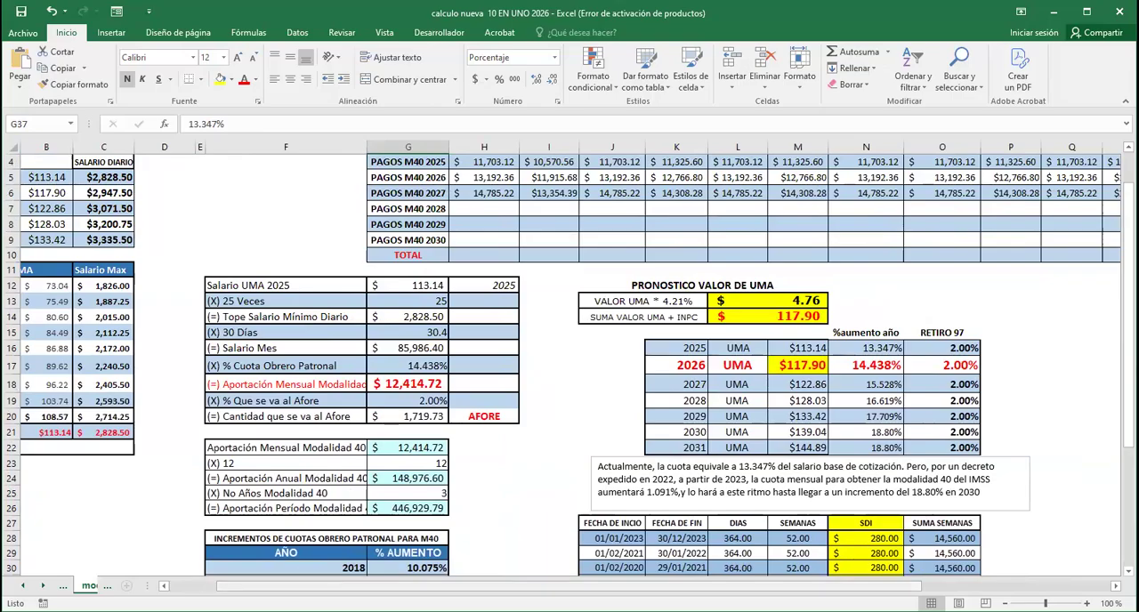
pyautogui.moveTo(305, 586); pyautogui.dragTo(259, 587)
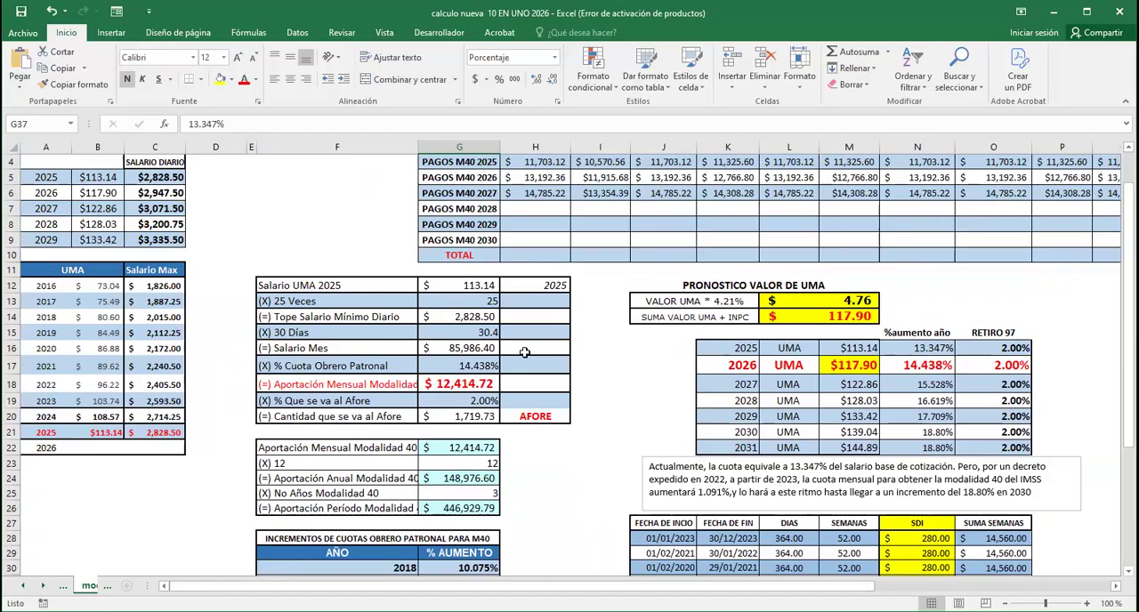
# Set % Cuota Obrero Patronal in the Modalidad 40 calculation to the 2025 rate of 13.347%
pyautogui.click(489, 366)
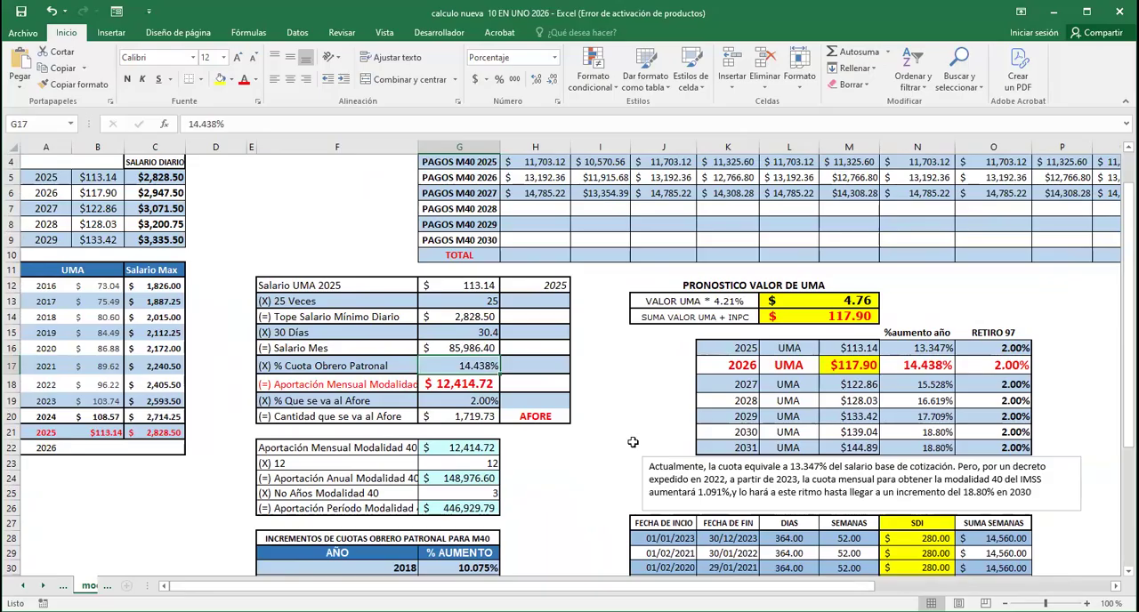
pyautogui.scroll(1, 612, 453)
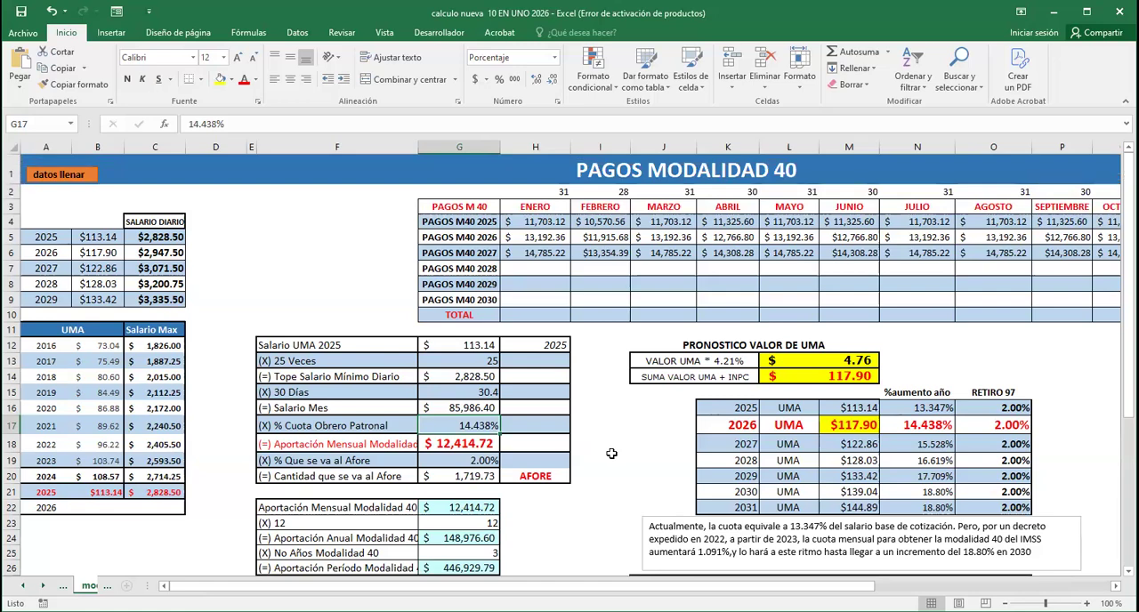
pyautogui.scroll(-1, 614, 453)
pyautogui.write('13.347')
pyautogui.press('Return')
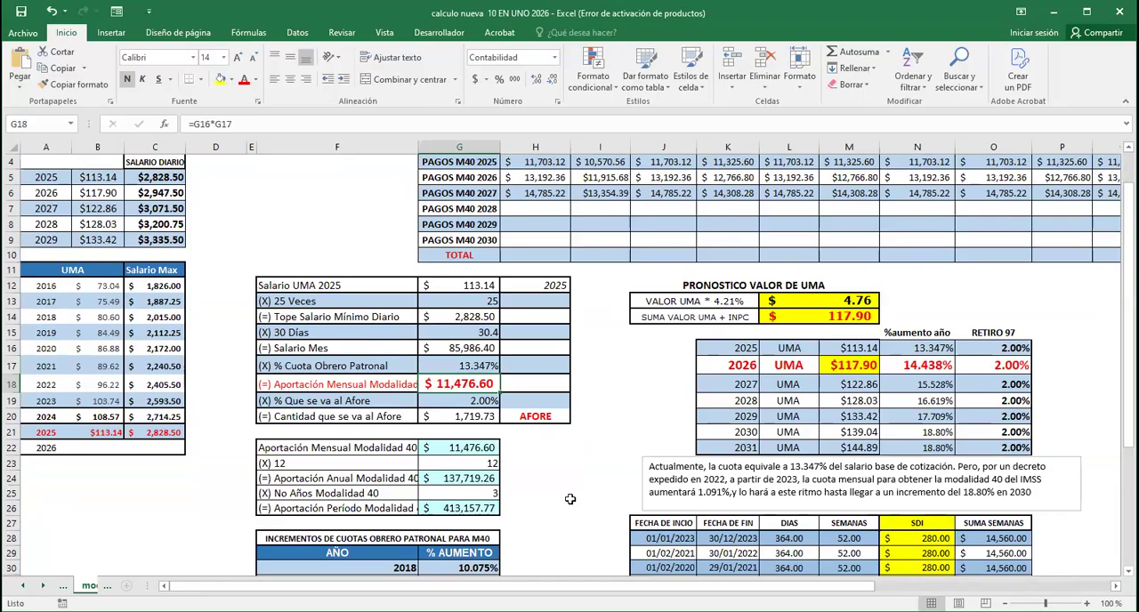
# Set the 30 Días row to 30 and compare the monthly contribution with the ABRIL payment in PAGOS M40 2025
pyautogui.scroll(1, 570, 499)
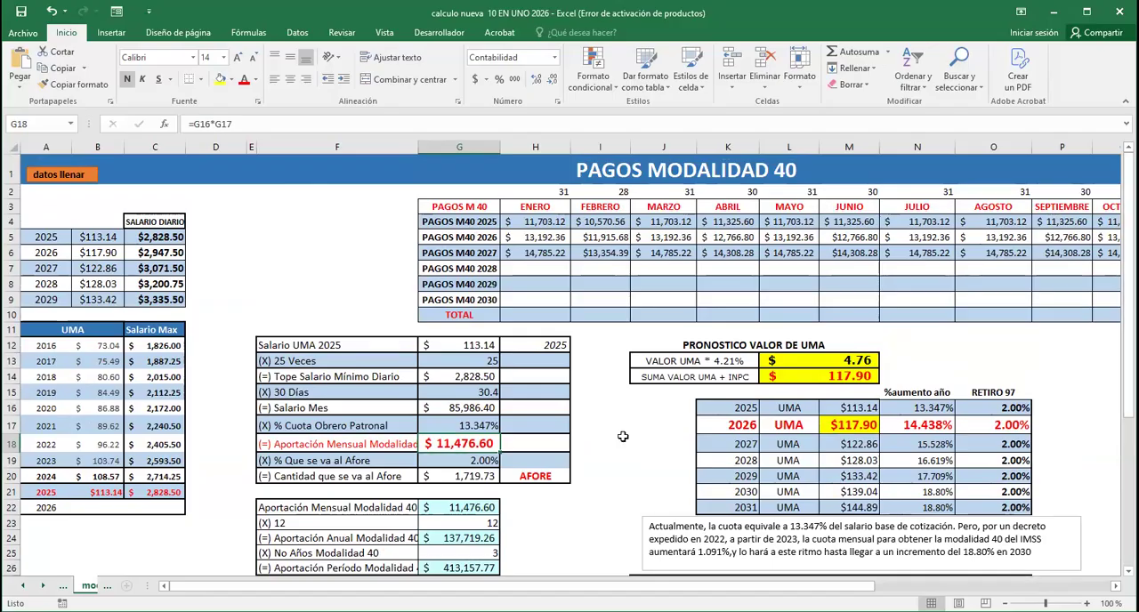
pyautogui.scroll(-1, 623, 436)
pyautogui.scroll(1, 623, 436)
pyautogui.click(490, 391)
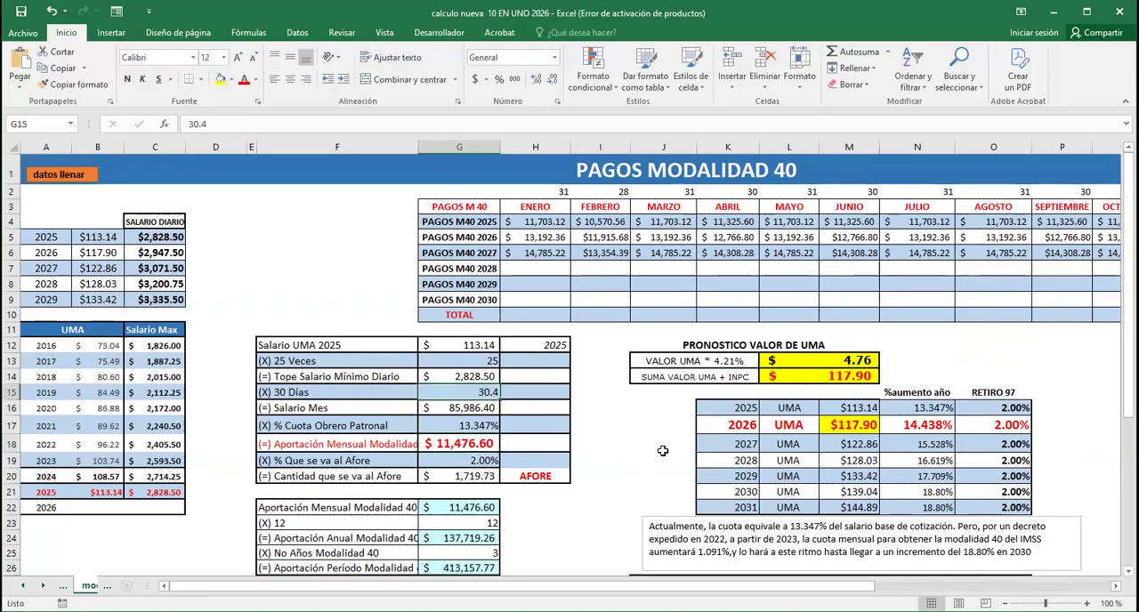
pyautogui.write('30')
pyautogui.press('Return')
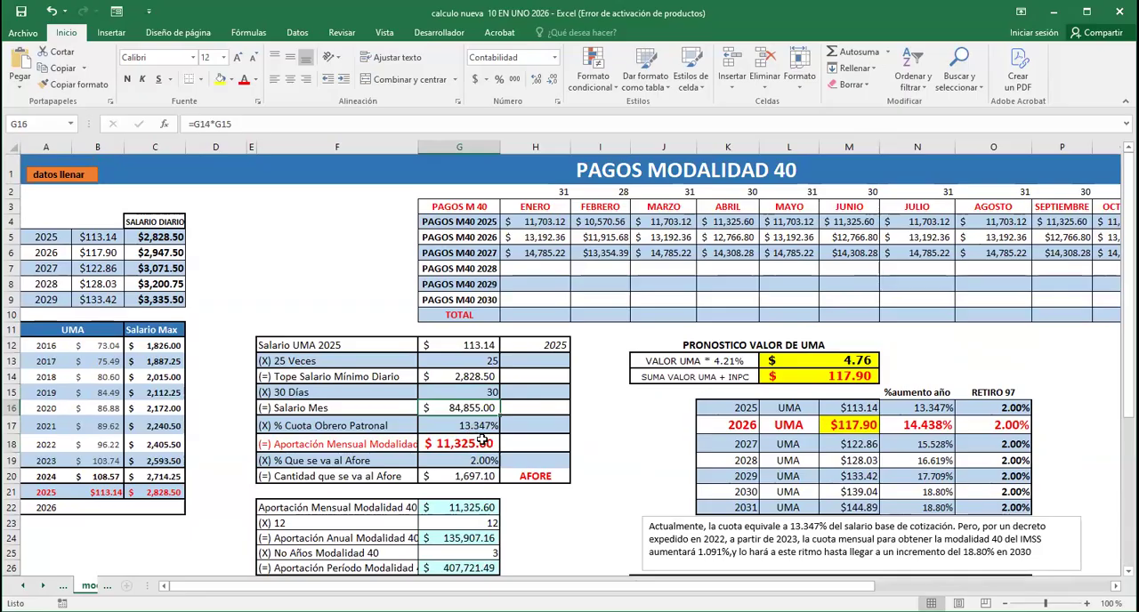
pyautogui.click(742, 223)
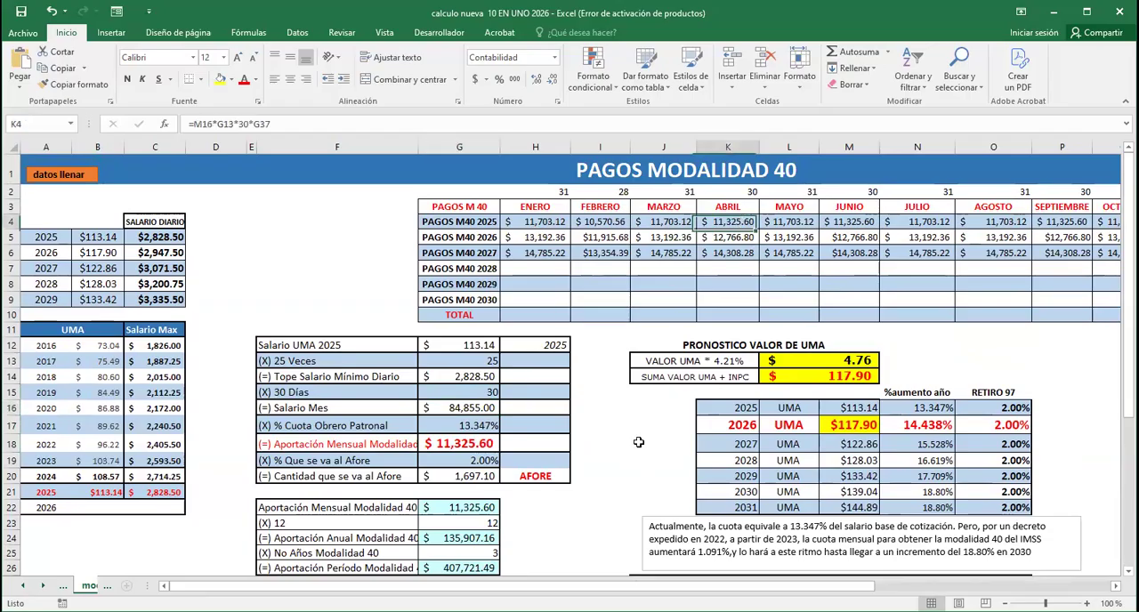
# Set the 30 Días row to 31 and compare the monthly contribution with the ENERO payment in PAGOS M40 2025
pyautogui.click(484, 393)
pyautogui.write('31')
pyautogui.press('Return')
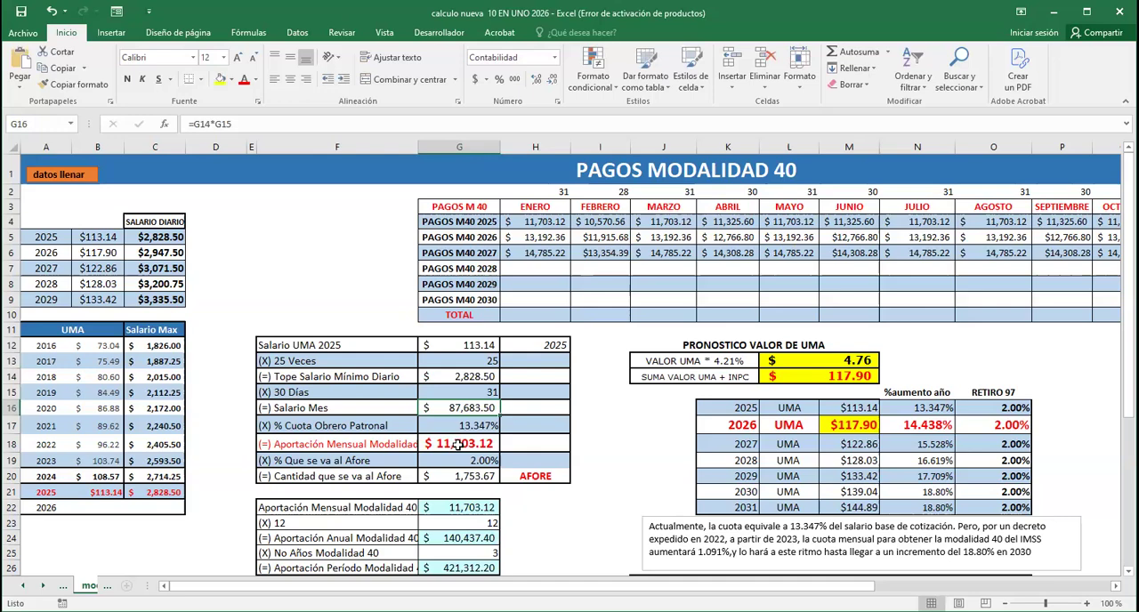
pyautogui.click(538, 222)
# Check the Salario Mes formula and how Cantidad que se va al Afore is calculated
pyautogui.scroll(-1, 595, 449)
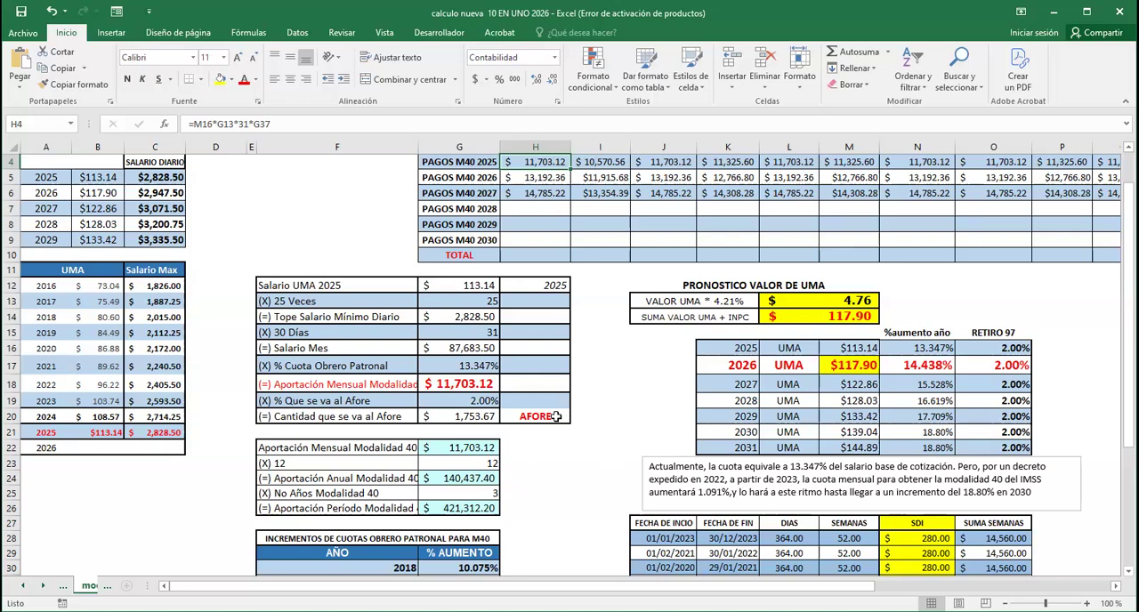
pyautogui.click(469, 348)
pyautogui.click(619, 430)
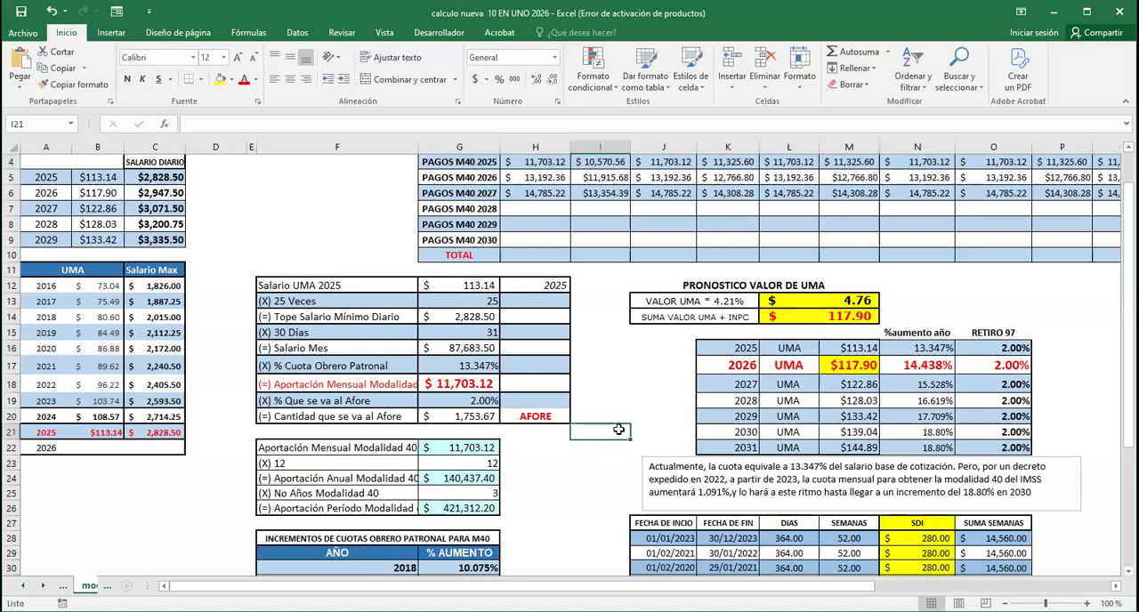
pyautogui.click(545, 454)
pyautogui.click(611, 430)
pyautogui.click(471, 349)
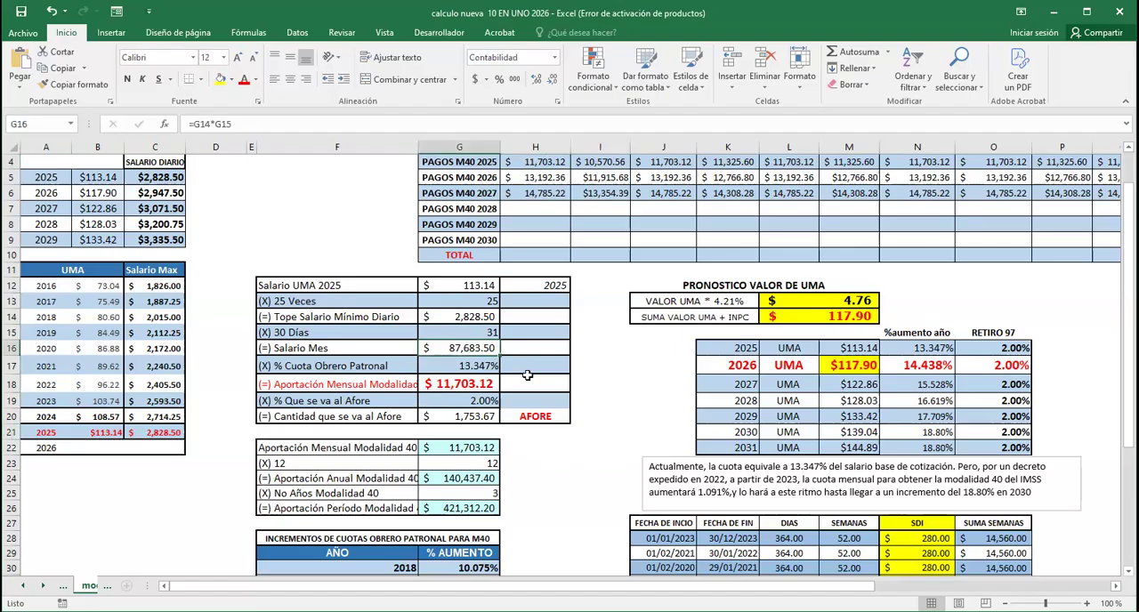
pyautogui.click(481, 418)
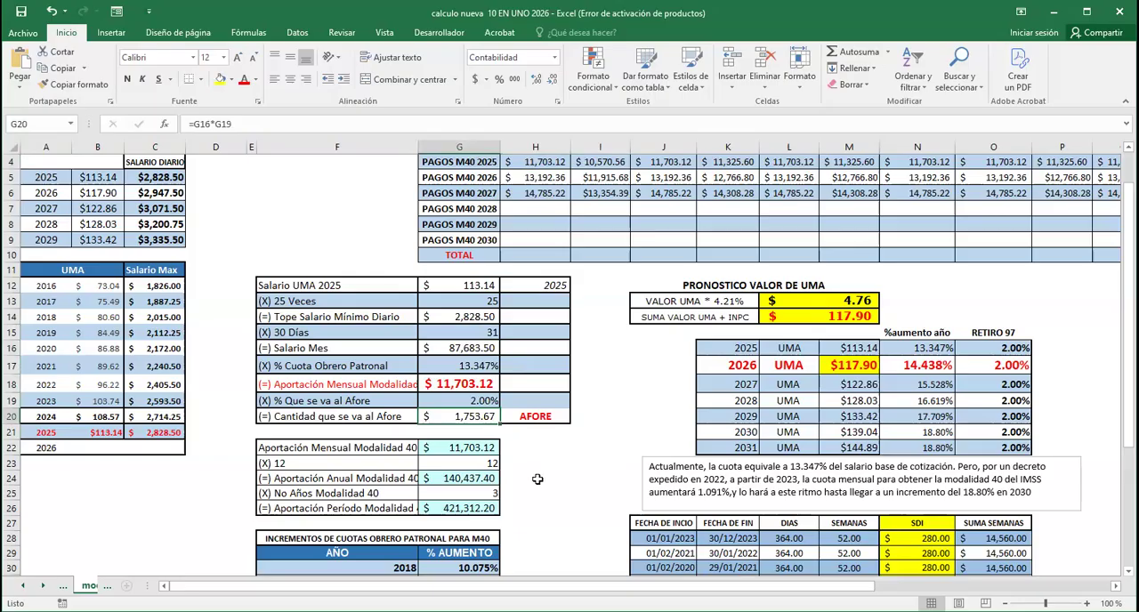
# Compare the Salario UMA 2025 cell with the UMA value, % aumento año and RETIRO 97 in the 2026 and 2027 forecast rows
pyautogui.click(473, 286)
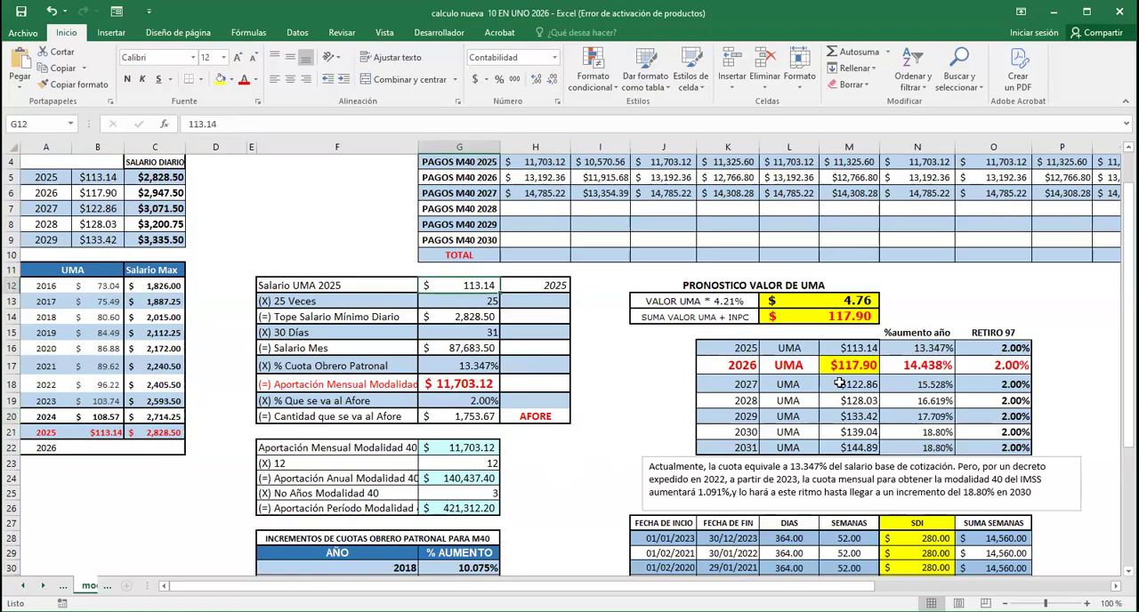
pyautogui.click(747, 366)
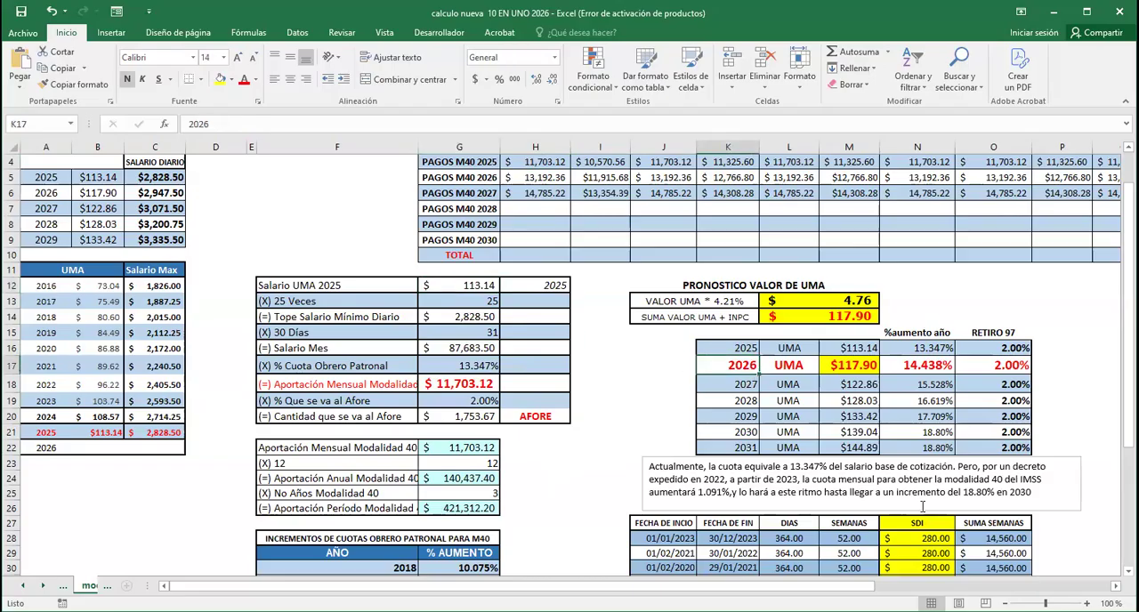
pyautogui.press('Right')
pyautogui.press('Right')
pyautogui.press('Right')
pyautogui.press('Right')
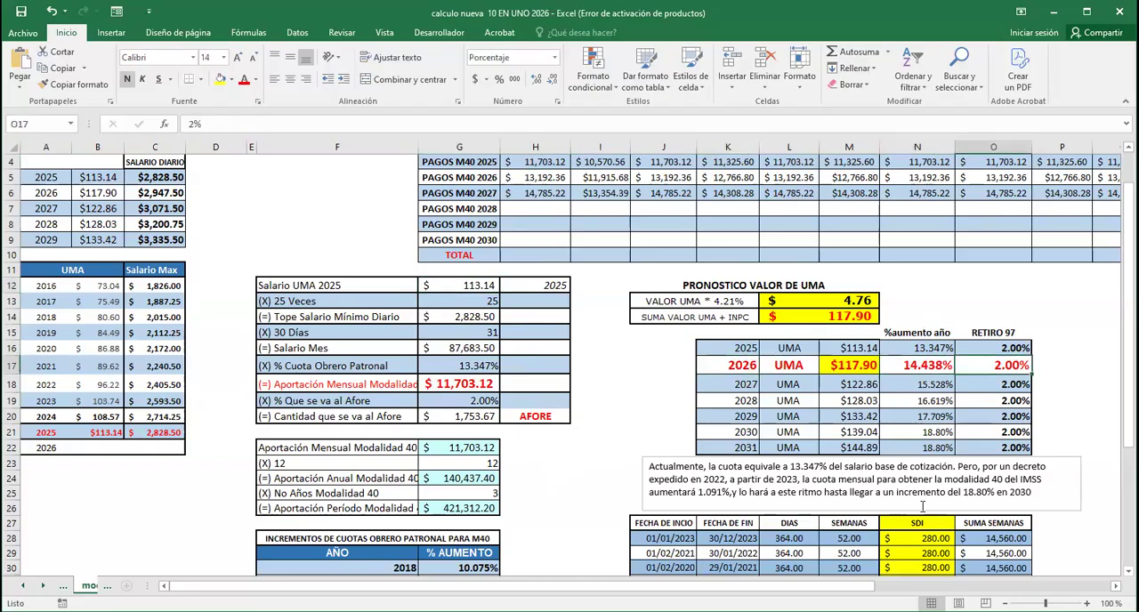
pyautogui.press('Down')
pyautogui.press('Left')
pyautogui.press('Left')
pyautogui.press('Left')
pyautogui.press('Left')
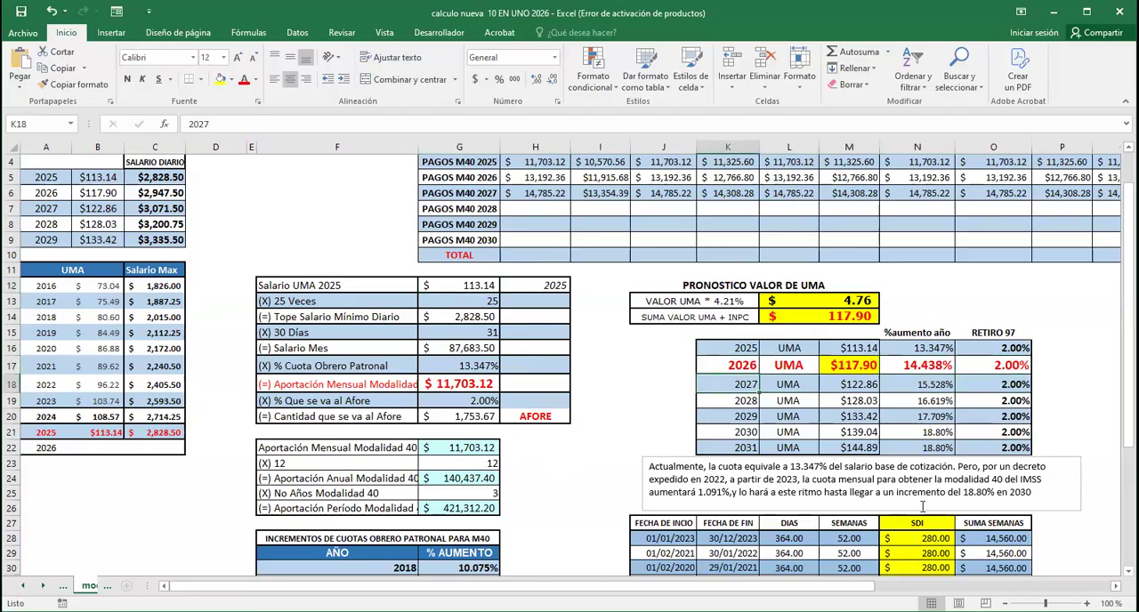
pyautogui.press('Right')
pyautogui.press('Right')
pyautogui.press('Right')
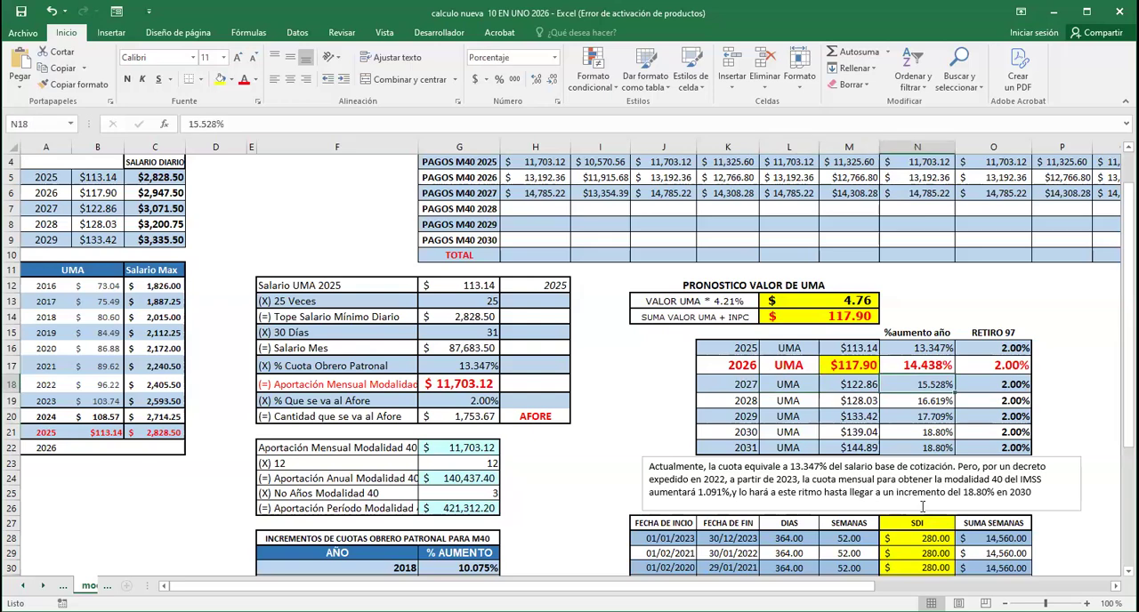
pyautogui.press('Left')
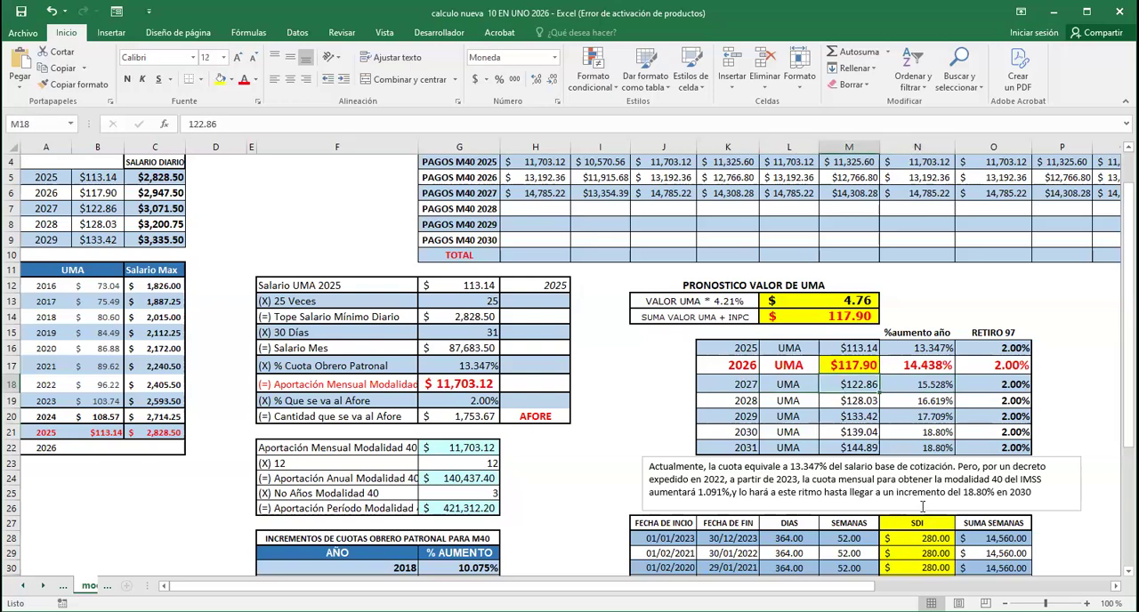
pyautogui.press('Up')
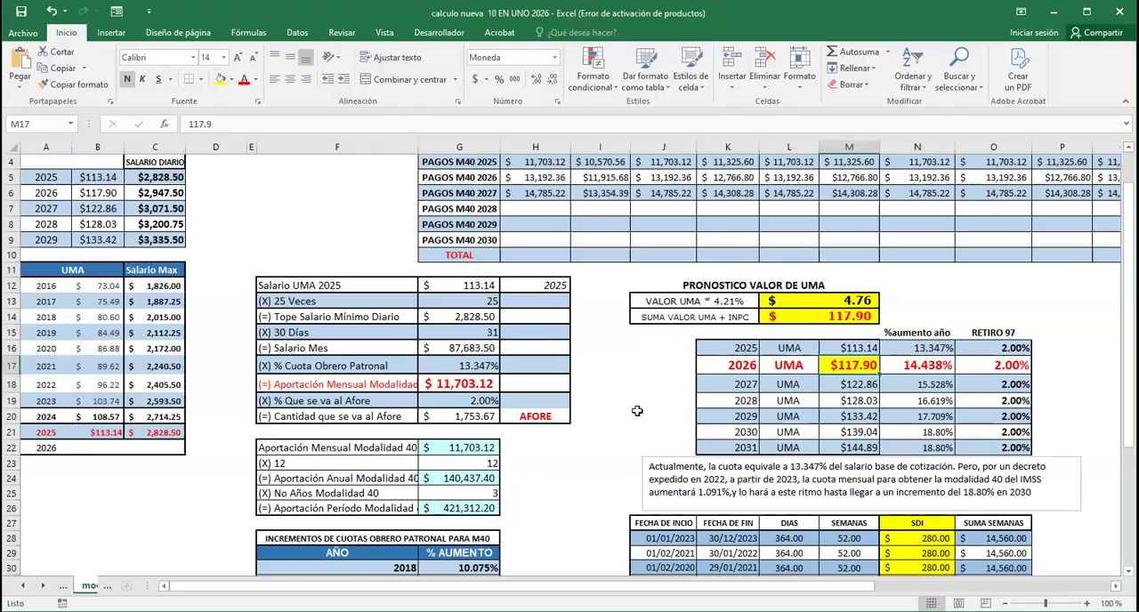
# Check the yearly TOTAL formula for the PAGOS M40 2025 row
pyautogui.scroll(1, 638, 412)
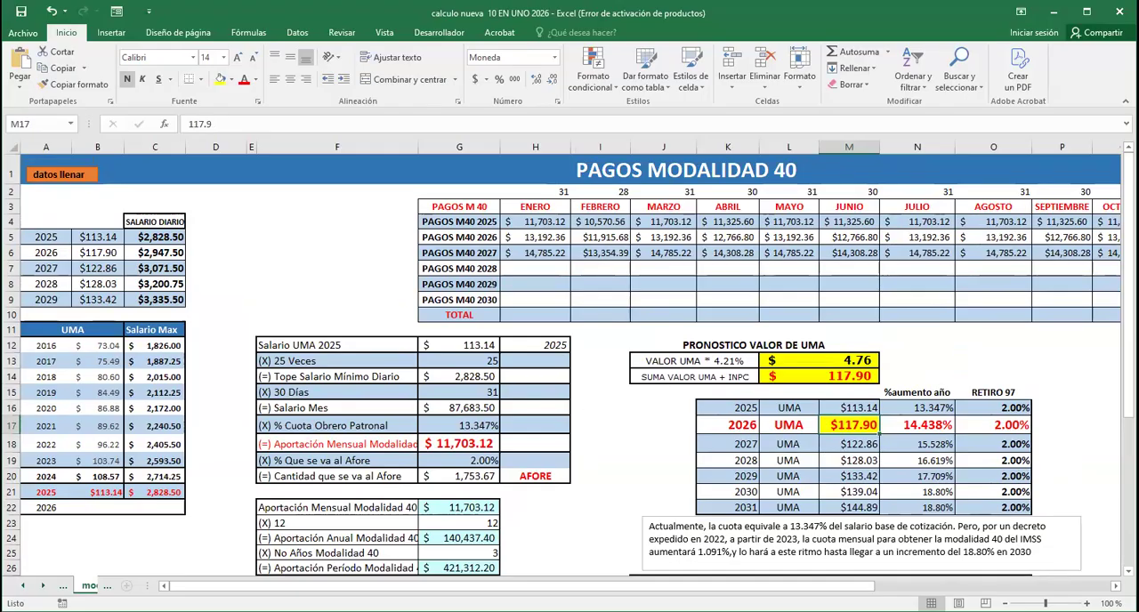
pyautogui.moveTo(806, 586); pyautogui.dragTo(1042, 253)
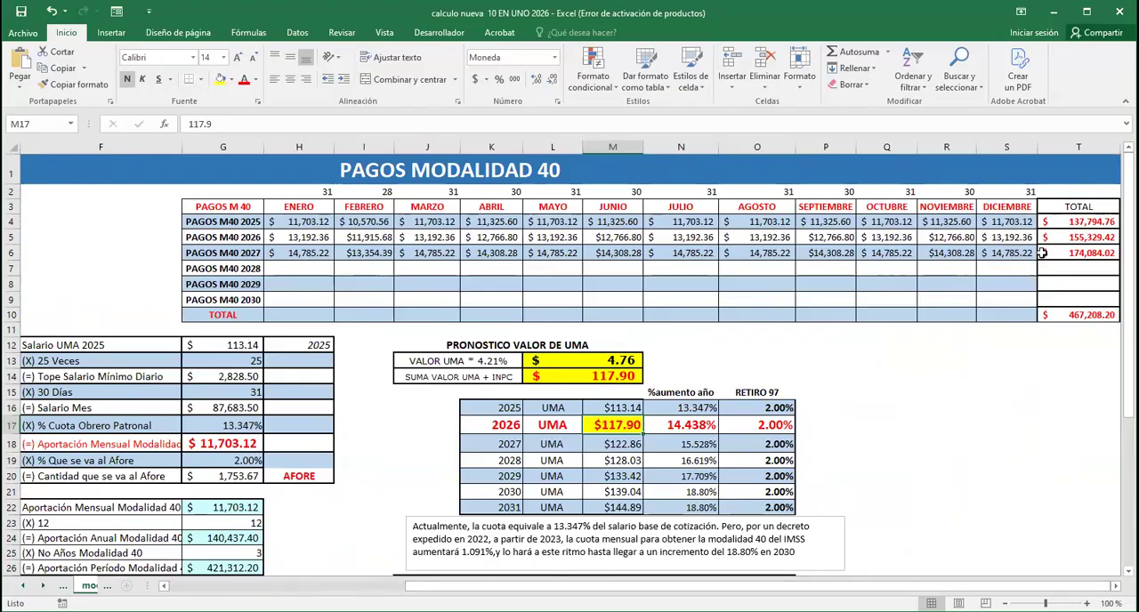
pyautogui.click(1088, 222)
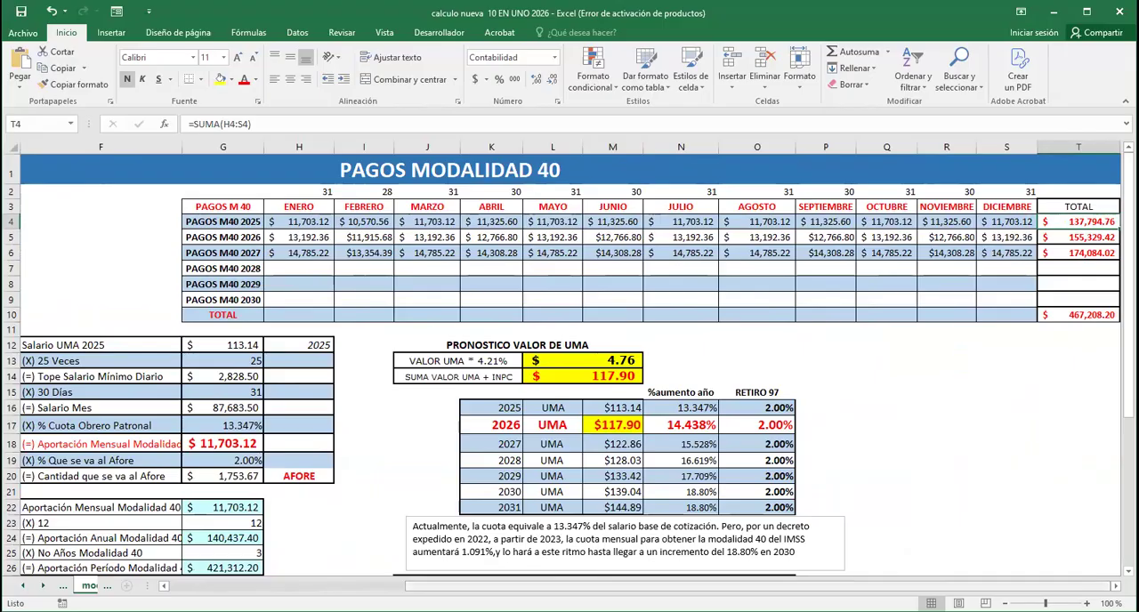
# Reopen the modalidad 40 sheet from the data sheet and inspect the SDI of the first period in the weeks table
pyautogui.hscroll(-5, 311, 442)
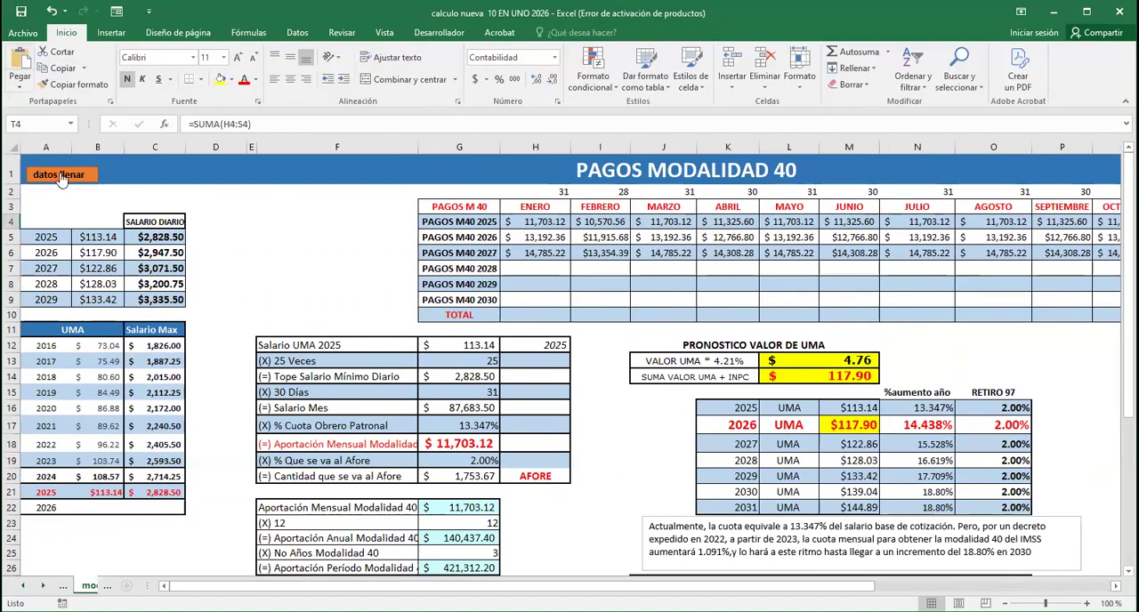
pyautogui.click(60, 175)
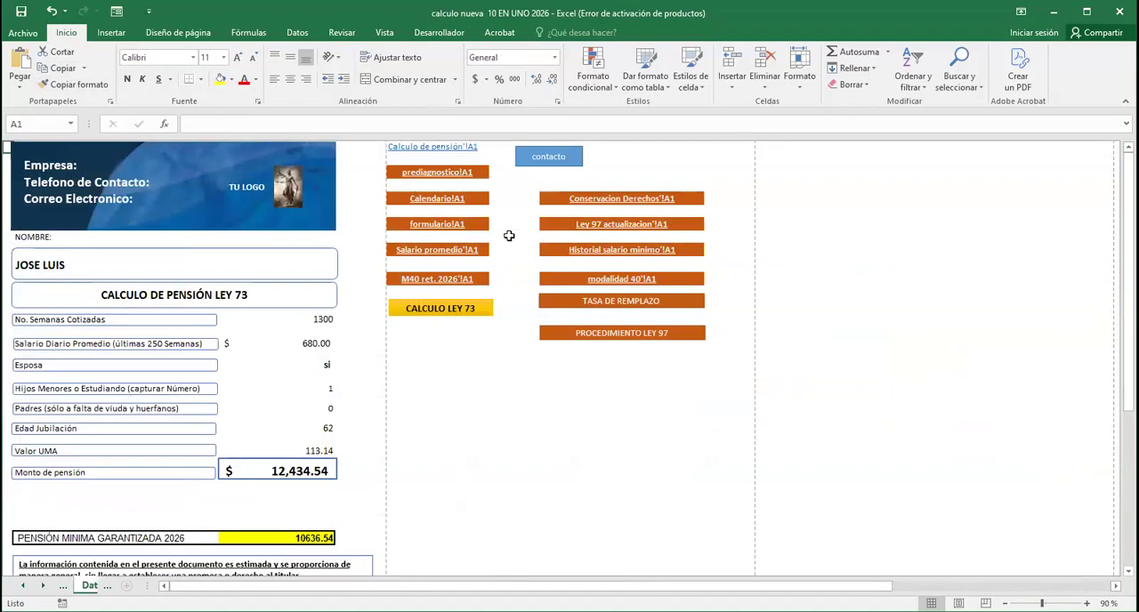
pyautogui.click(634, 280)
pyautogui.scroll(-3, 1071, 460)
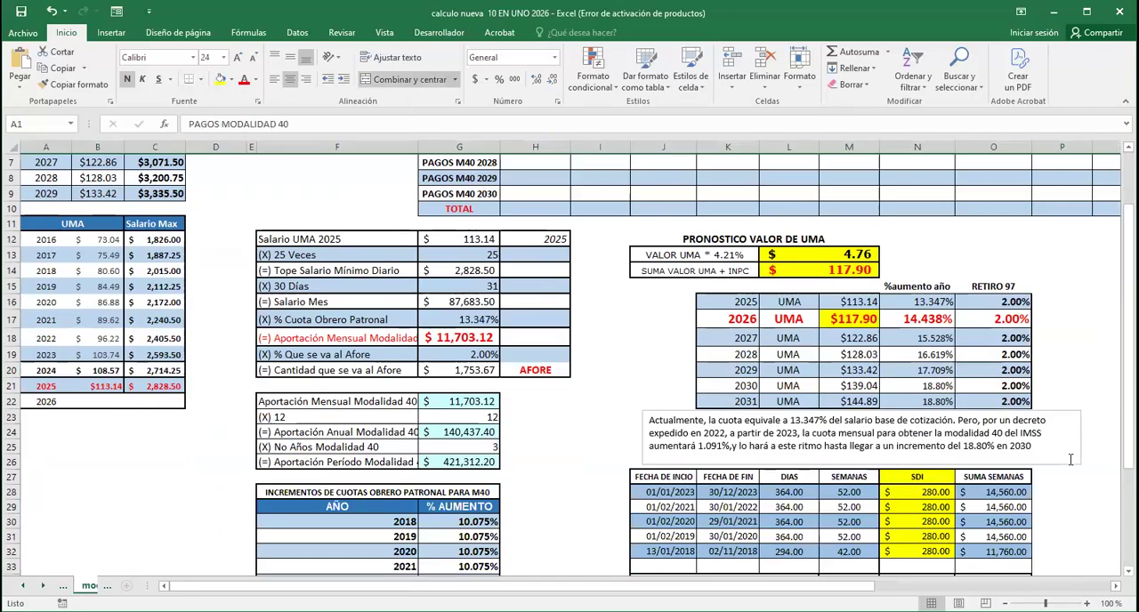
pyautogui.scroll(-2, 1070, 459)
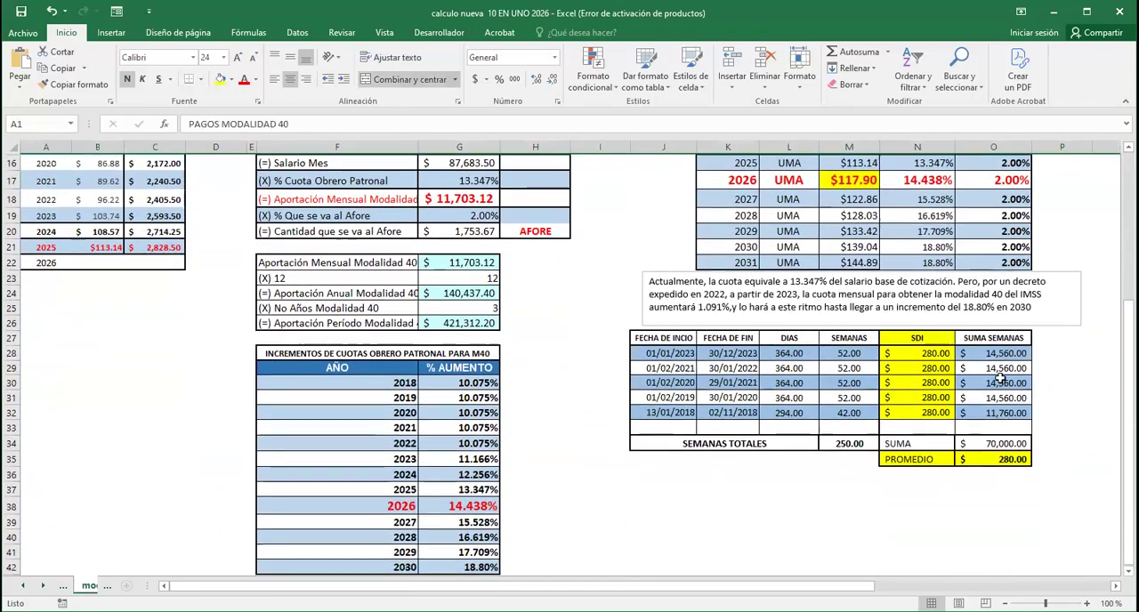
pyautogui.click(926, 352)
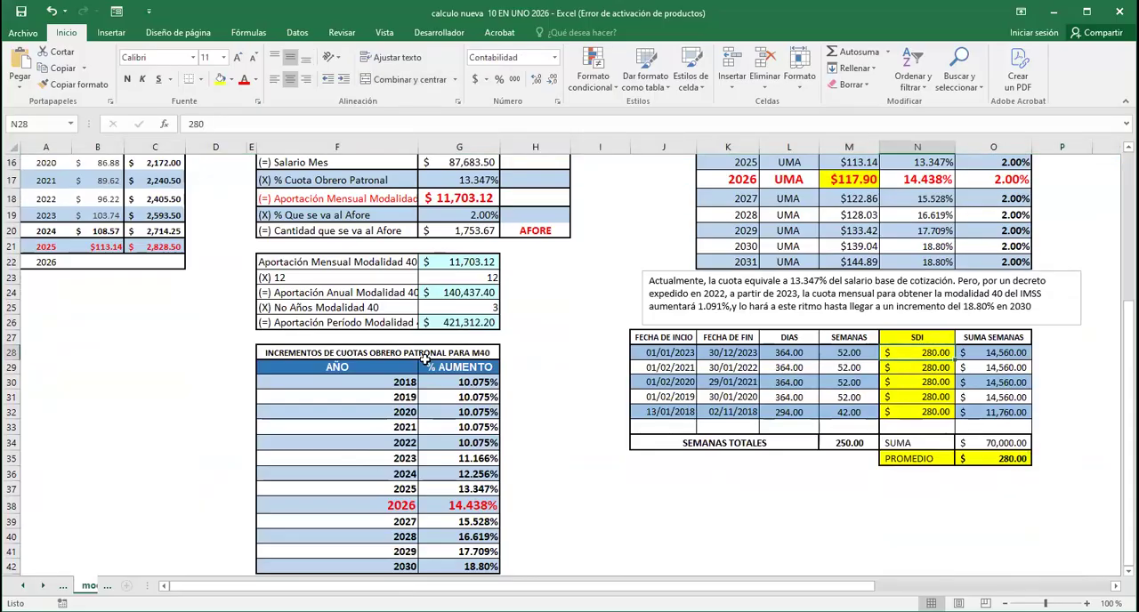
# Look up the Salario Diario Promedio in the CALCULO LEY 73 sheet and return to the data sheet
pyautogui.scroll(5, 579, 350)
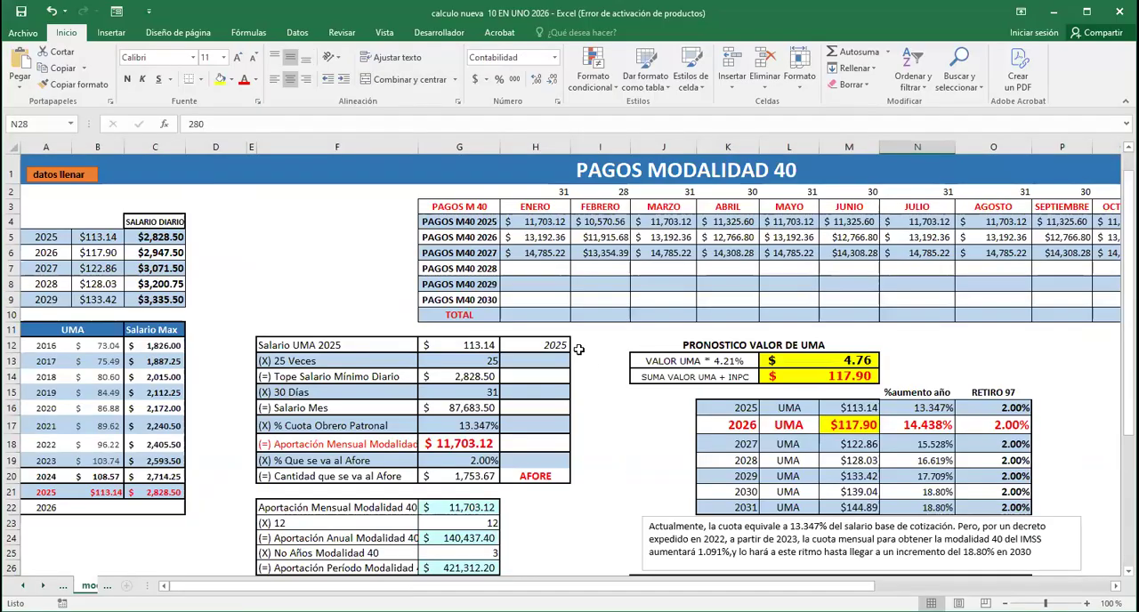
pyautogui.click(73, 182)
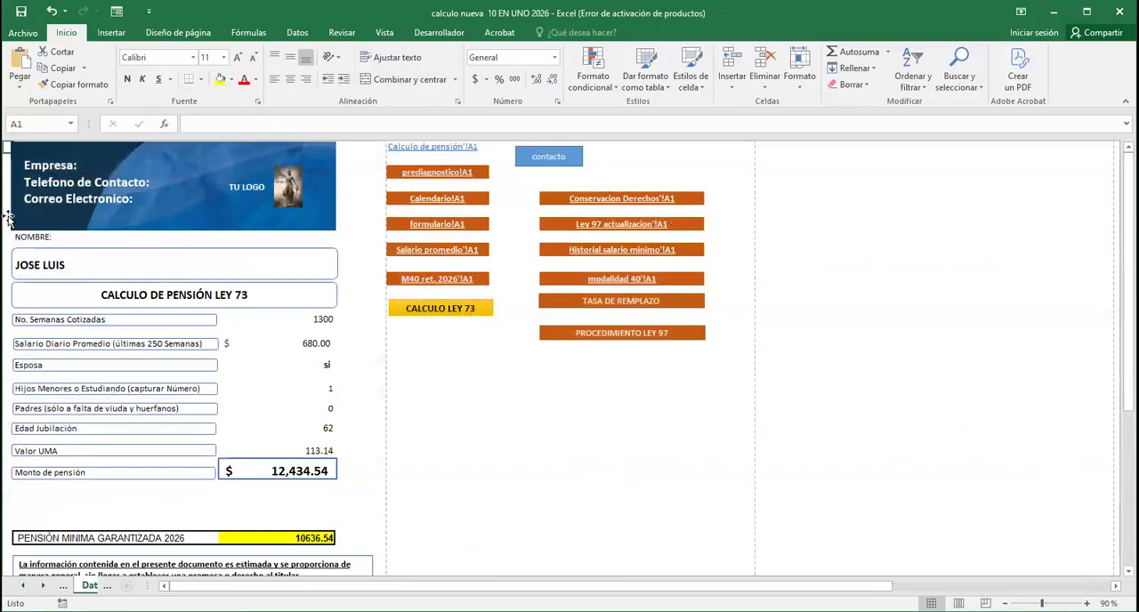
pyautogui.click(429, 308)
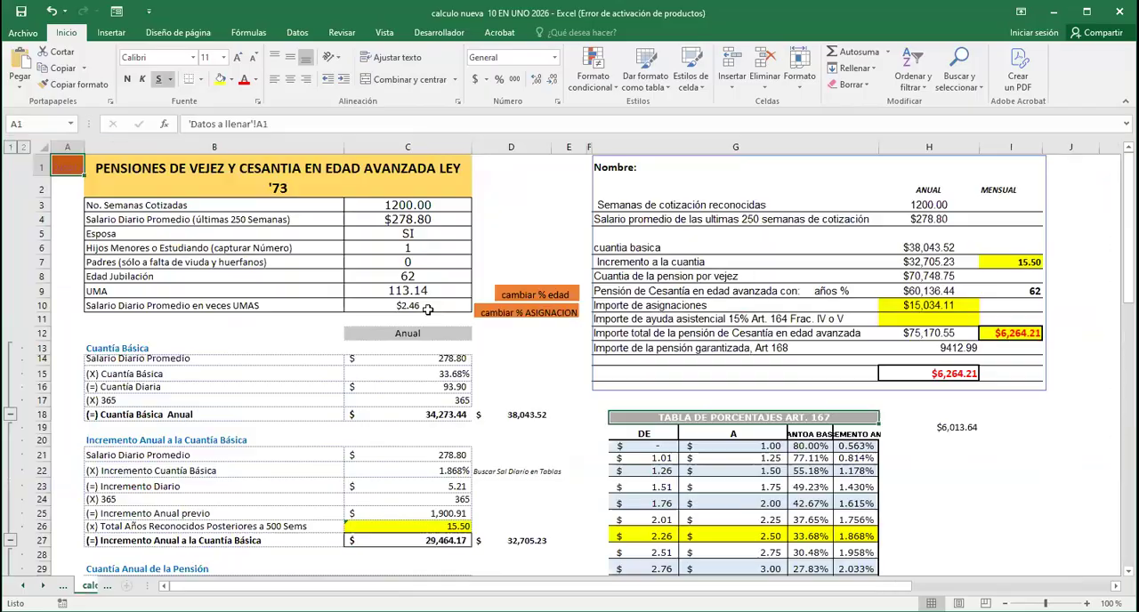
pyautogui.click(413, 222)
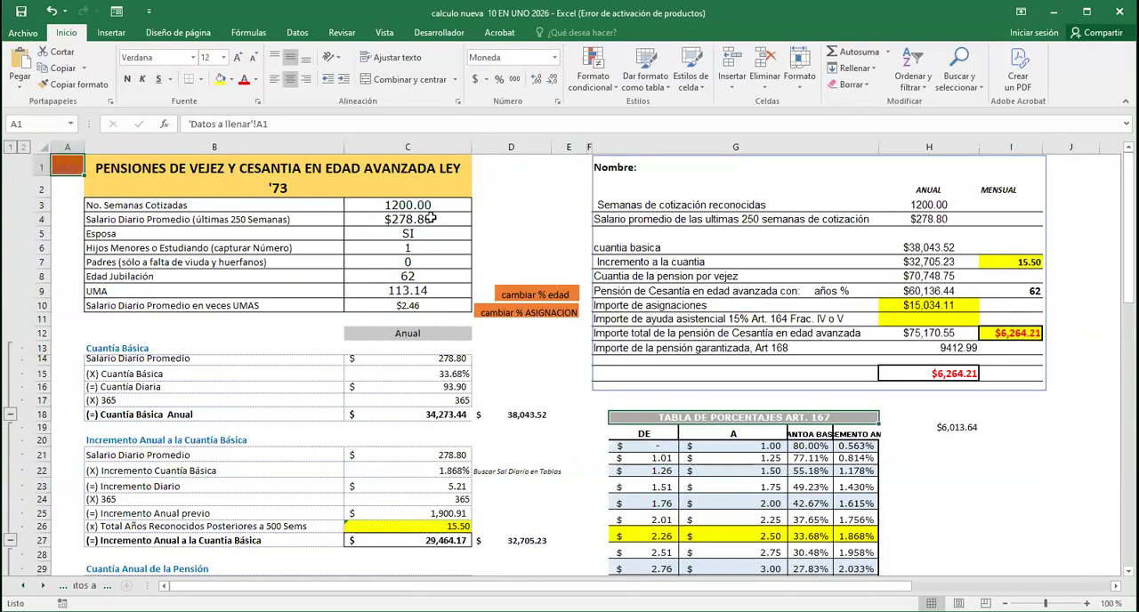
pyautogui.click(68, 169)
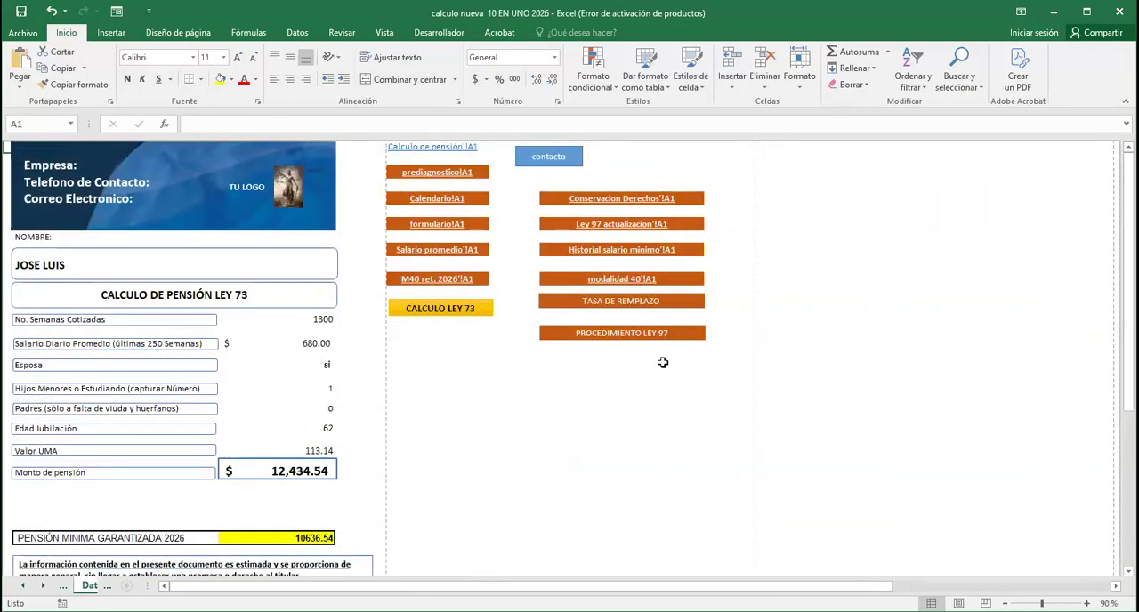
# In the modalidad 40 sheet, set the SDI of the period starting 01/01/2023 to 278.80
pyautogui.click(623, 279)
pyautogui.scroll(-4, 848, 477)
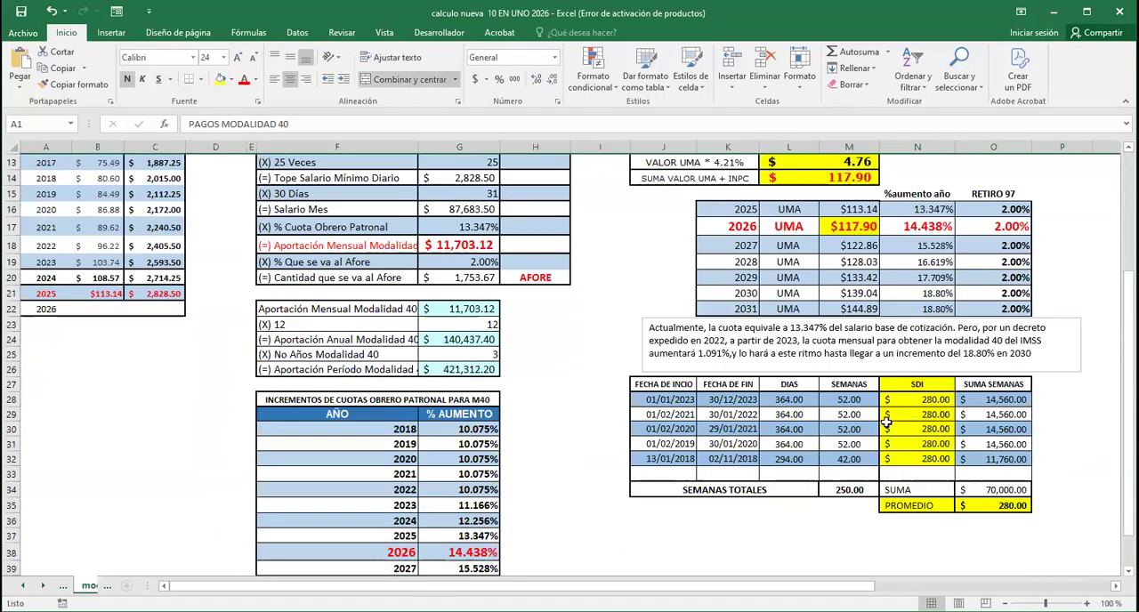
pyautogui.click(928, 399)
pyautogui.write('278.80')
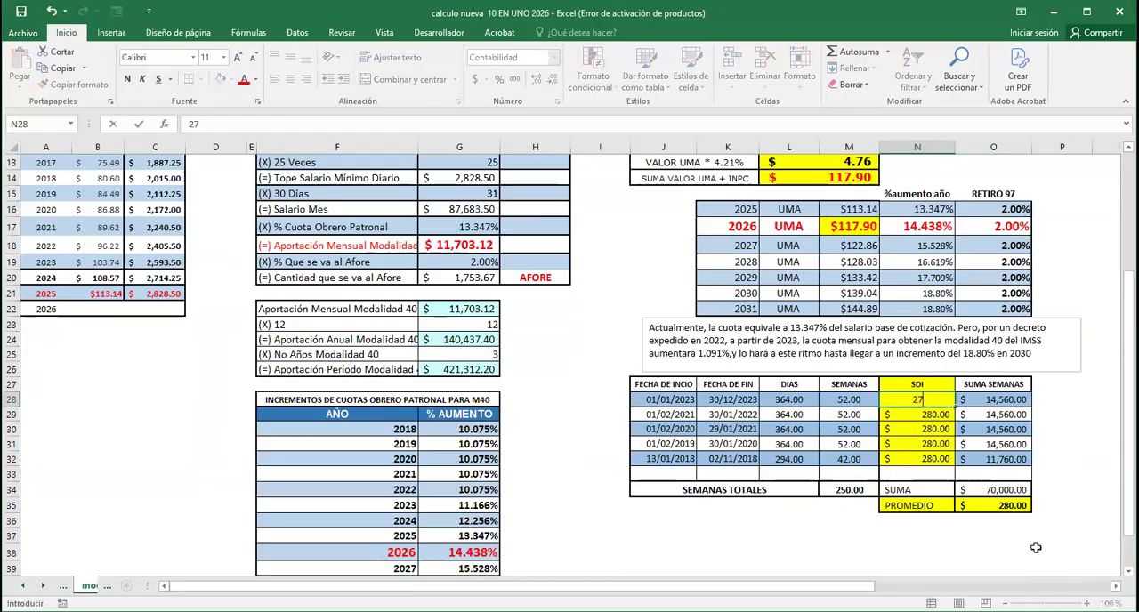
pyautogui.press('Return')
# Copy the first period's SDI of 278.80 to the four remaining periods of the weeks table
pyautogui.press('Up')
pyautogui.hotkey('ctrl', 'c')
pyautogui.press('Down')
pyautogui.hotkey('shift', 'Down')
pyautogui.hotkey('shift', 'Down')
pyautogui.hotkey('shift', 'Down')
pyautogui.hotkey('ctrl', 'v')
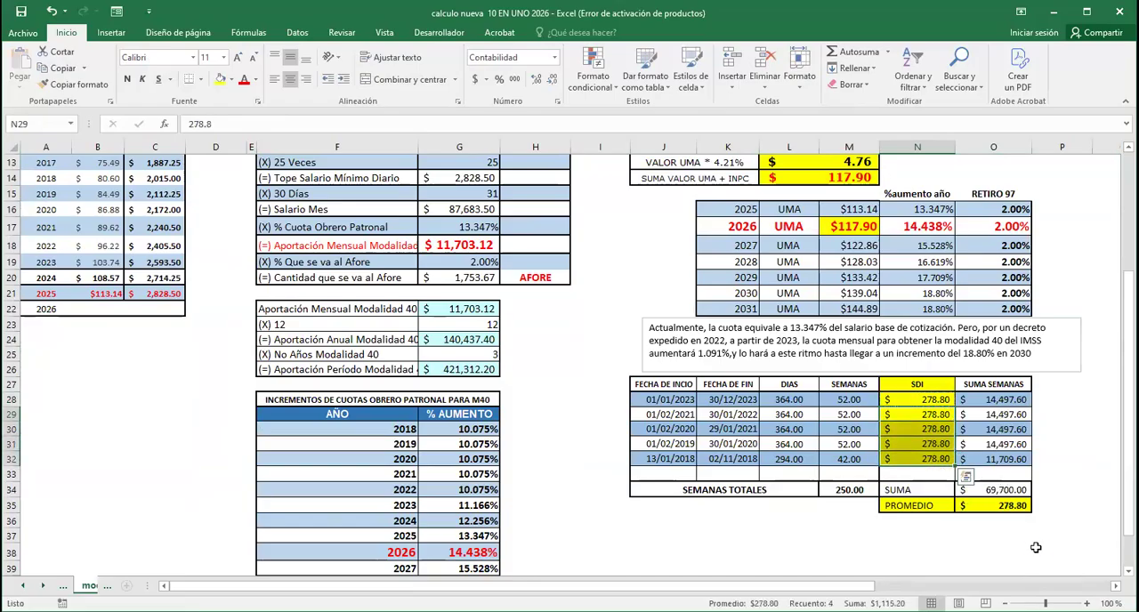
pyautogui.click(826, 569)
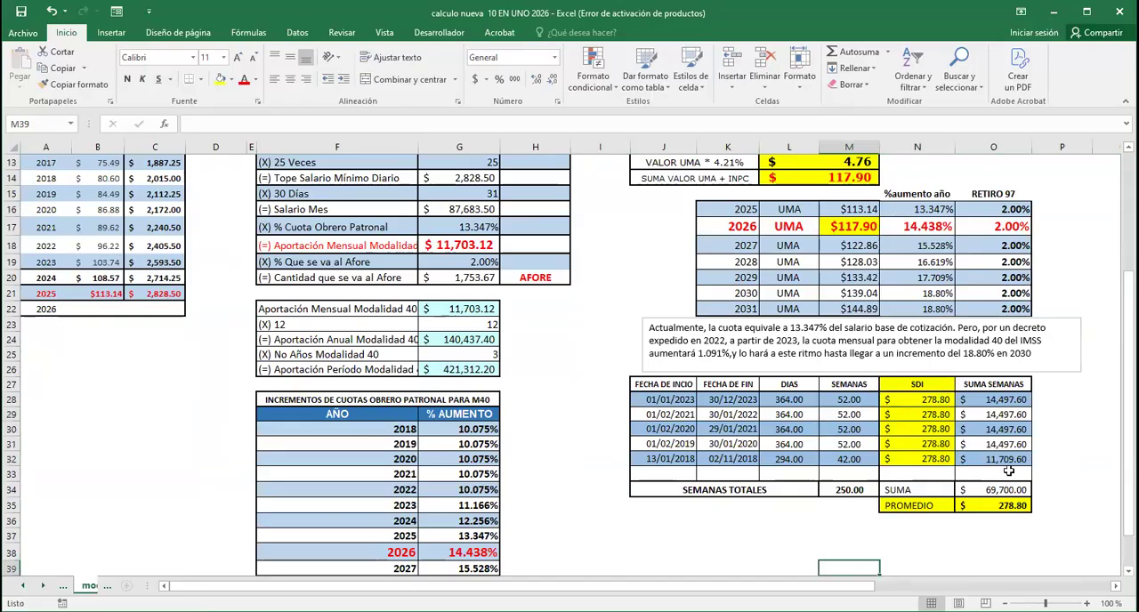
# Set the SDI of the period starting 01/01/2023 to 2,828.50 and review the PROMEDIO
pyautogui.click(937, 400)
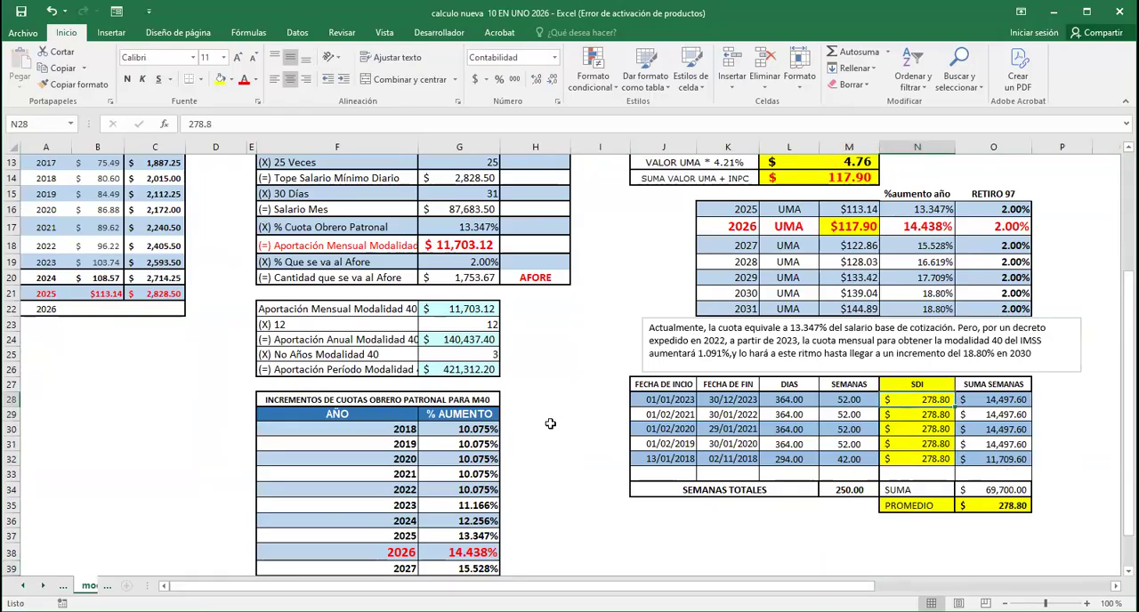
pyautogui.scroll(2, 551, 427)
pyautogui.scroll(-1, 551, 432)
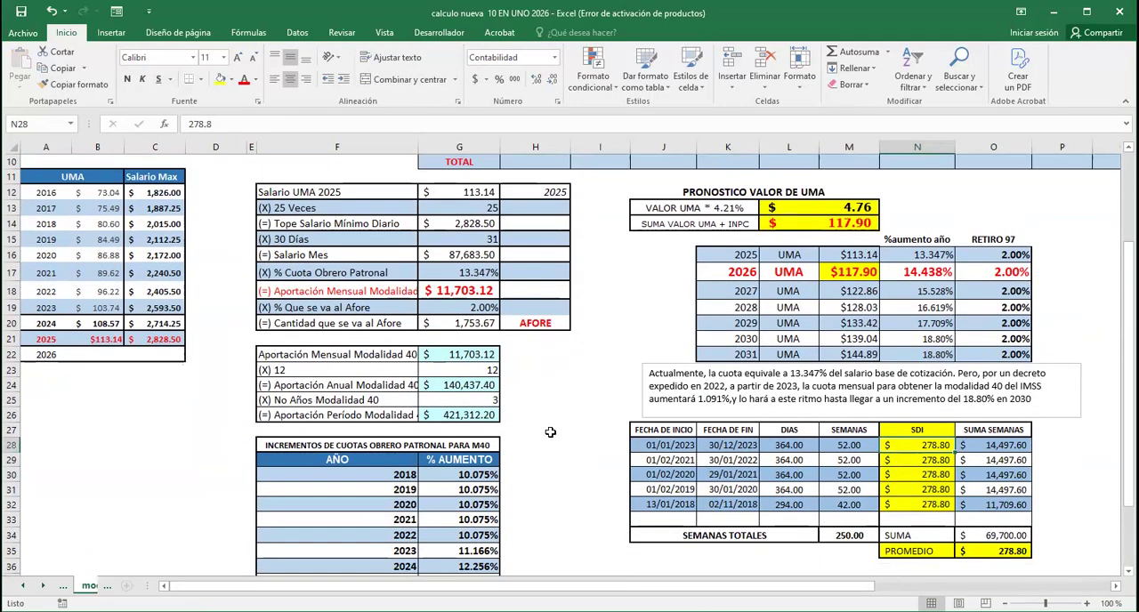
pyautogui.write('2,828.5')
pyautogui.press('Return')
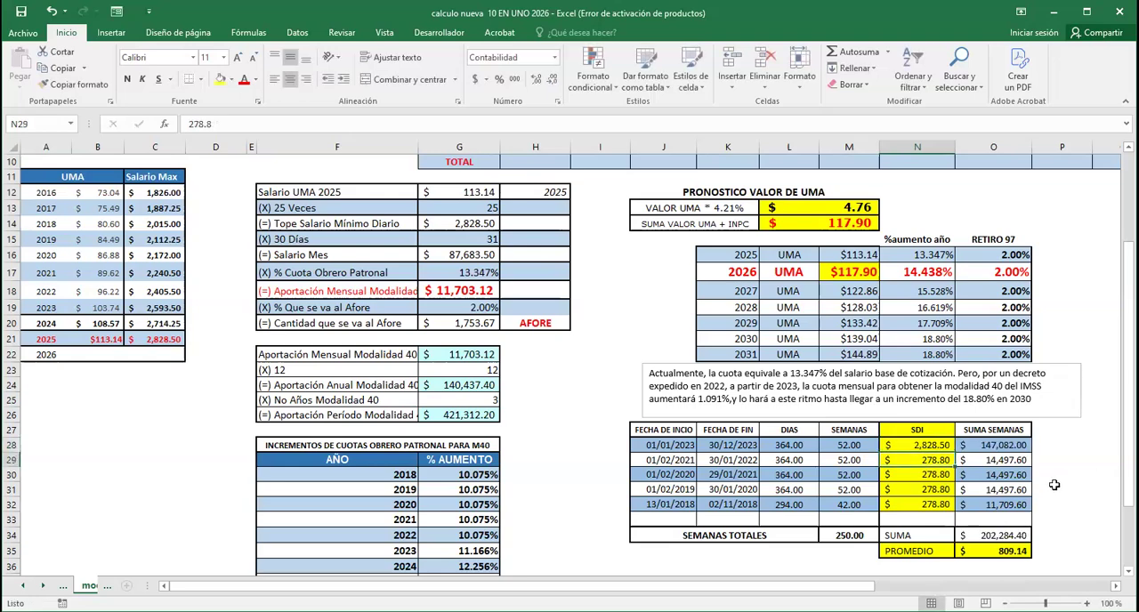
pyautogui.scroll(-1, 1054, 480)
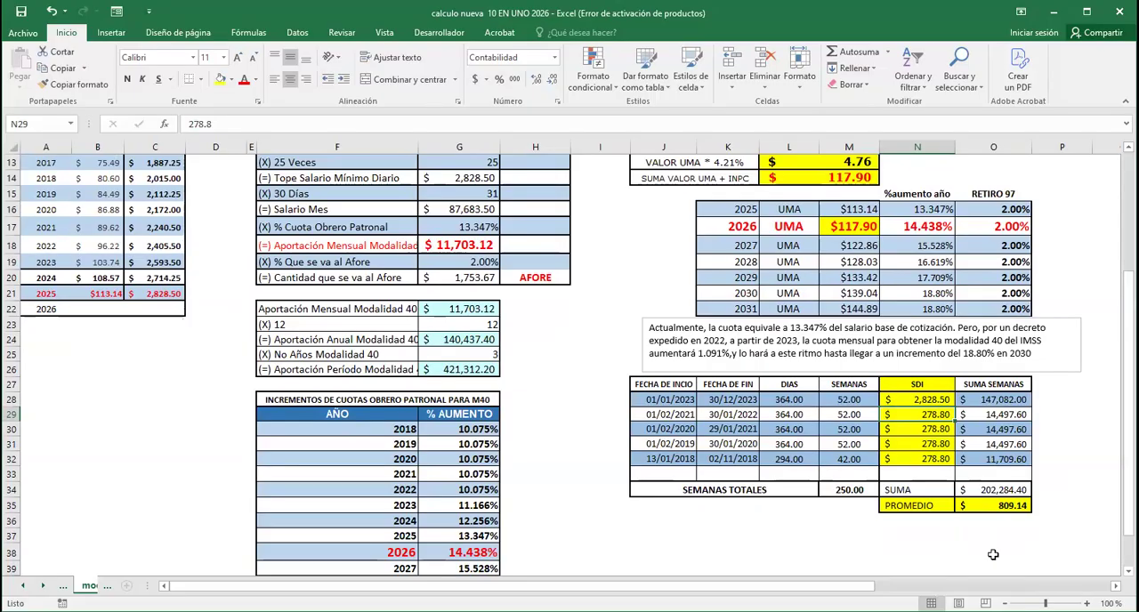
# In the CALCULO LEY 73 sheet, add 52 weeks to No. Semanas Cotizadas with the formula =C3+52 in cell D3
pyautogui.scroll(4, 531, 390)
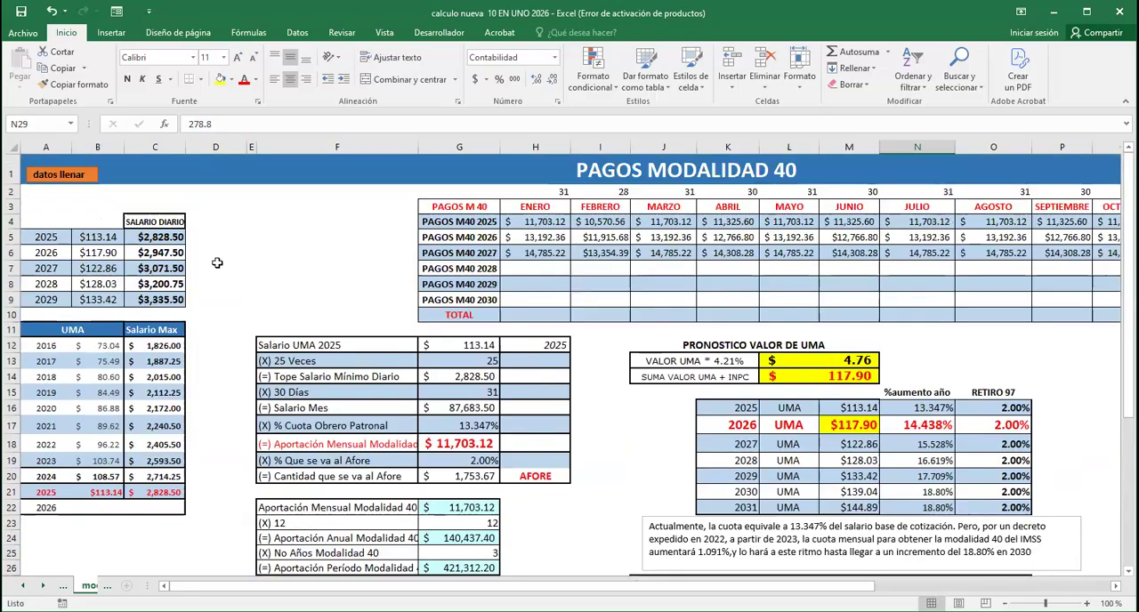
pyautogui.click(45, 176)
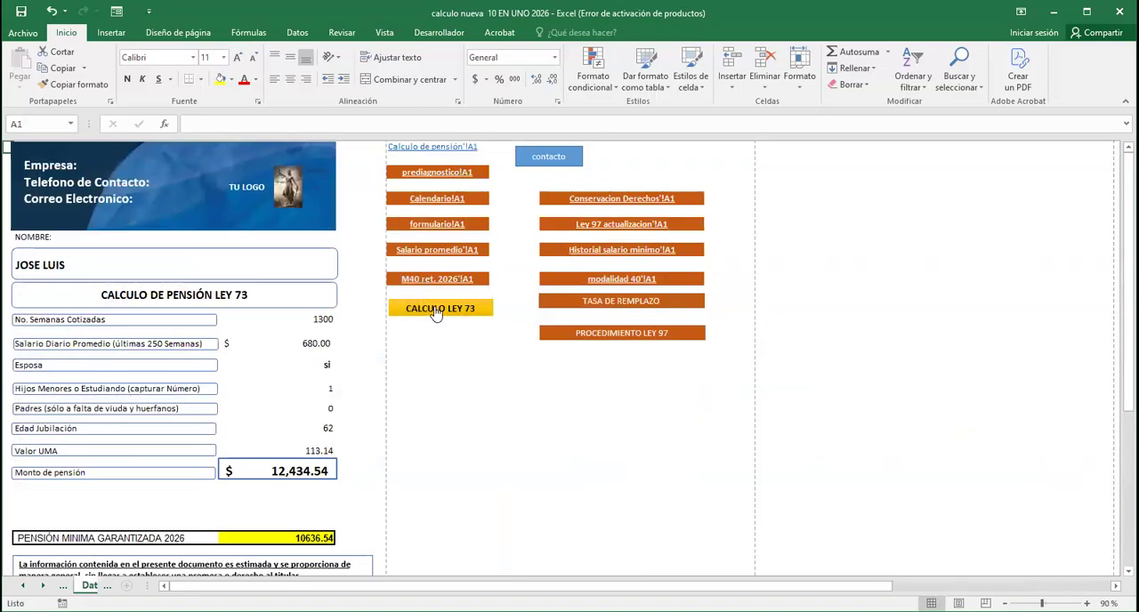
pyautogui.click(441, 311)
pyautogui.click(547, 376)
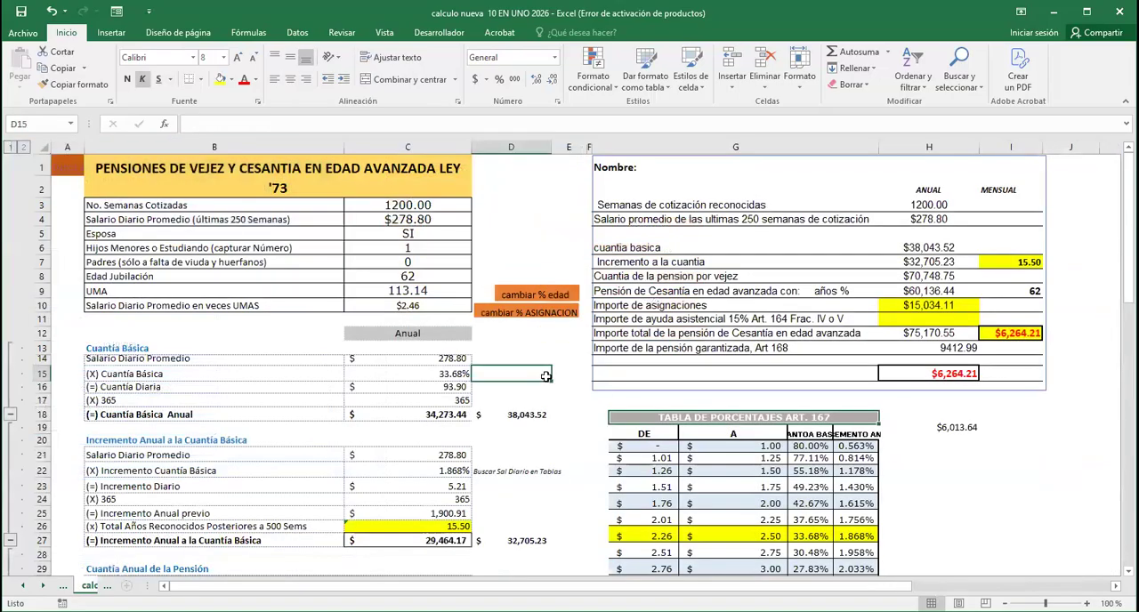
pyautogui.click(415, 207)
pyautogui.click(511, 208)
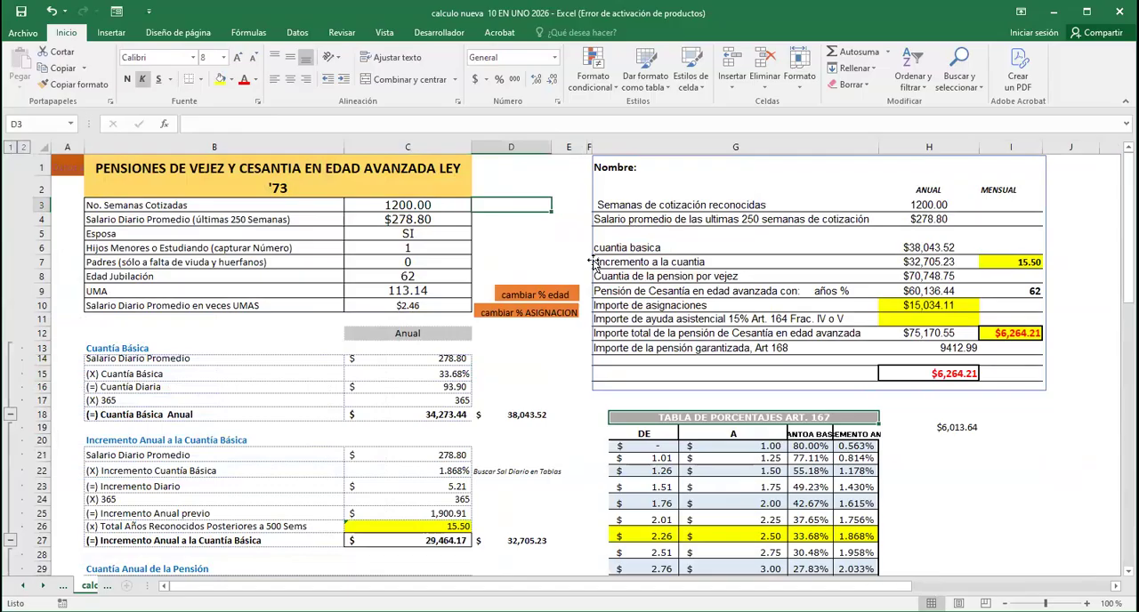
pyautogui.write('=')
pyautogui.click(412, 203)
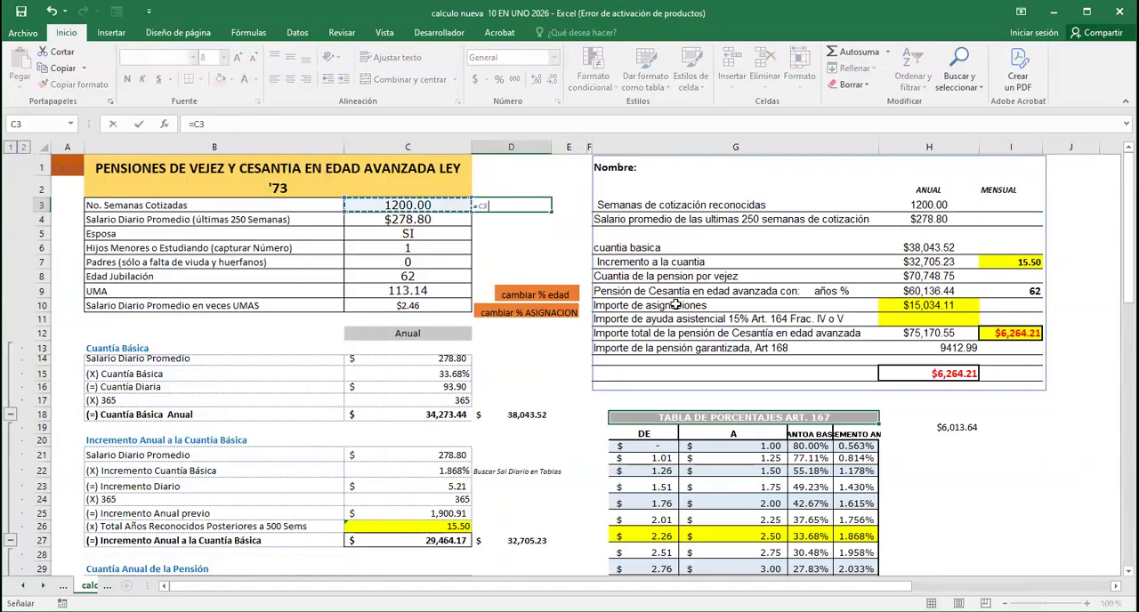
pyautogui.write('+52')
pyautogui.press('Return')
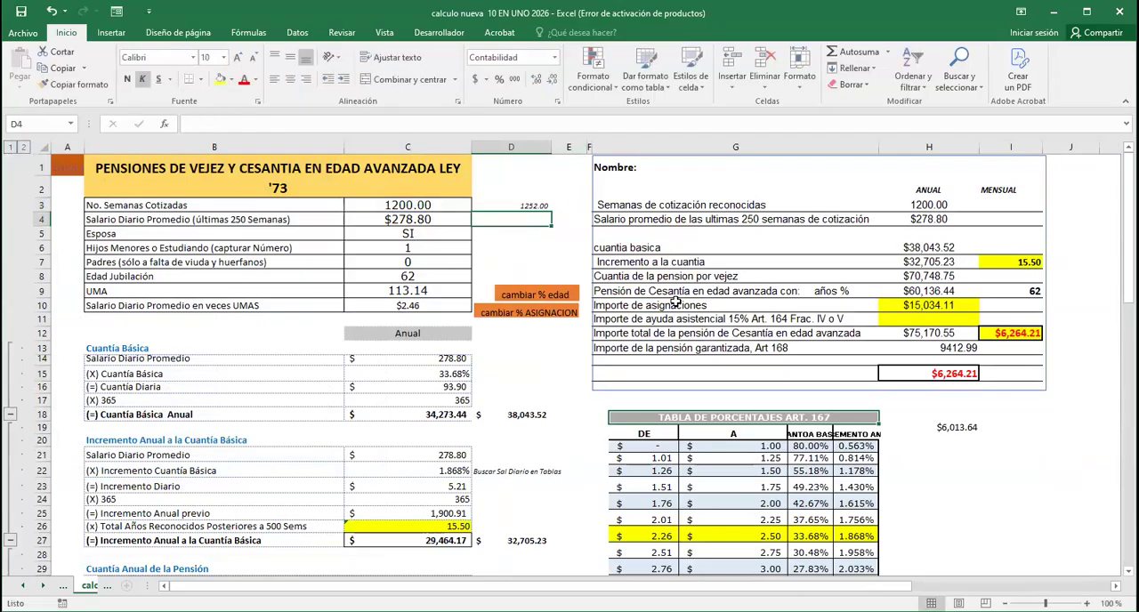
# Set No. Semanas Cotizadas to 1252
pyautogui.click(528, 205)
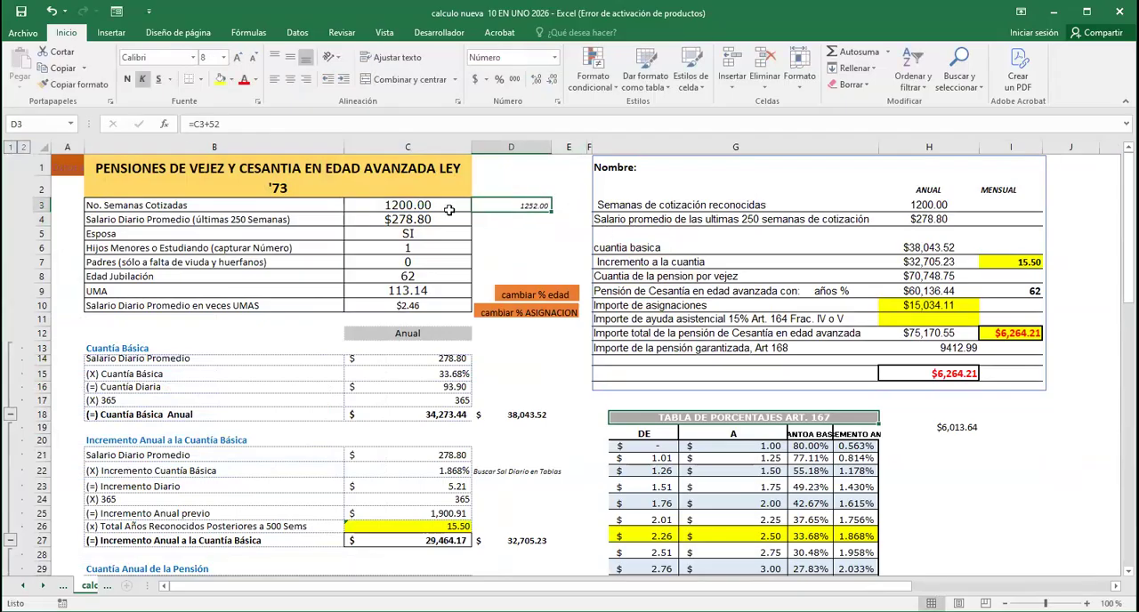
pyautogui.click(445, 210)
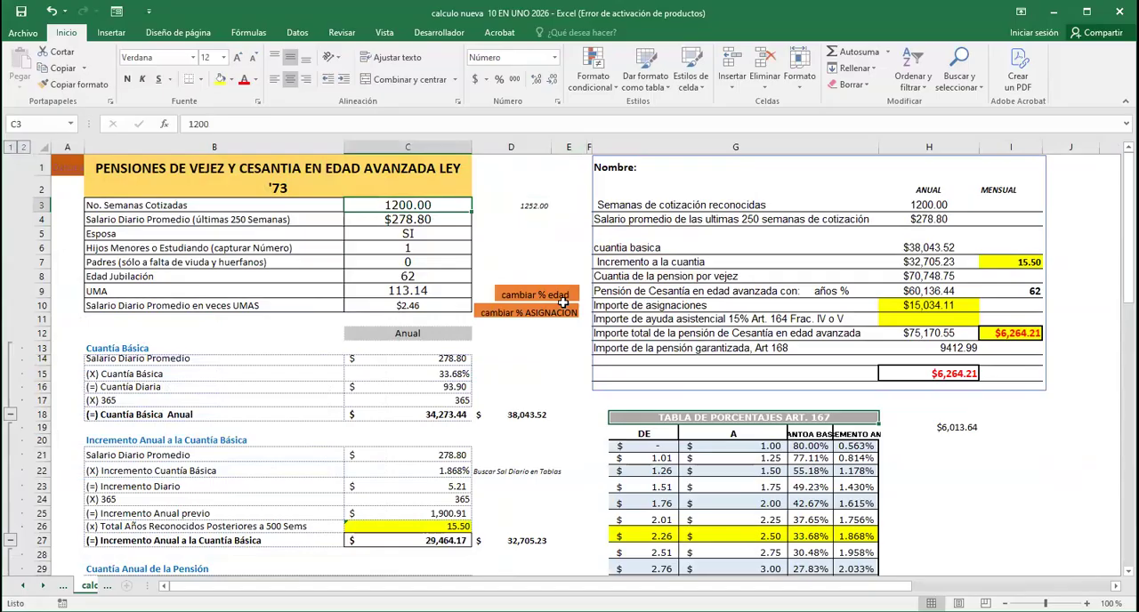
pyautogui.write('1252')
pyautogui.press('Return')
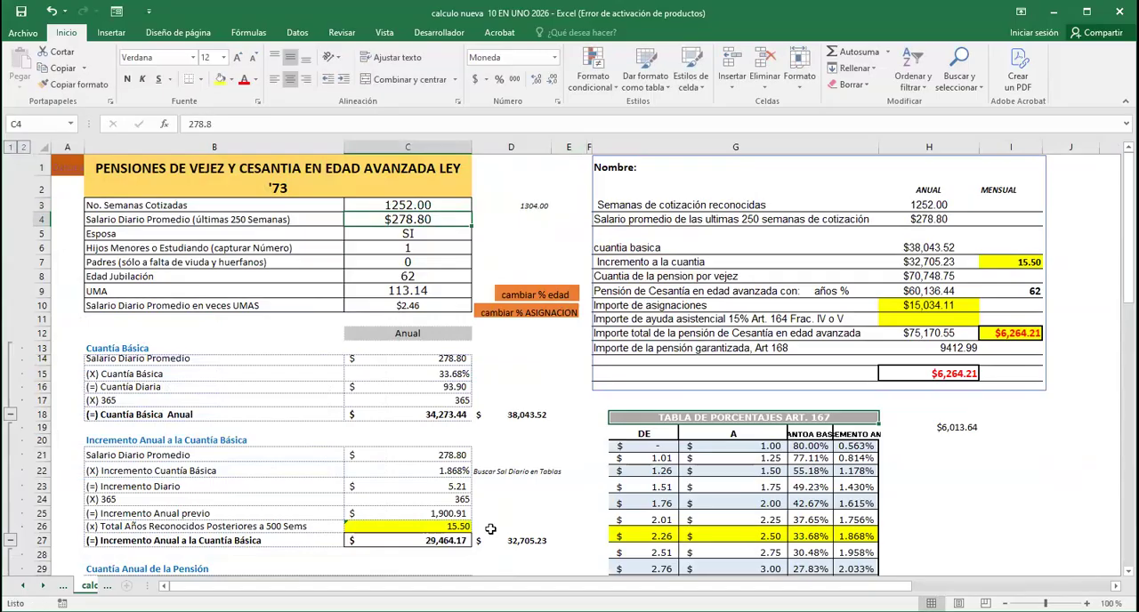
# Set the Salario Diario Promedio to 809.14 and the Edad Jubilación to 63
pyautogui.write('8')
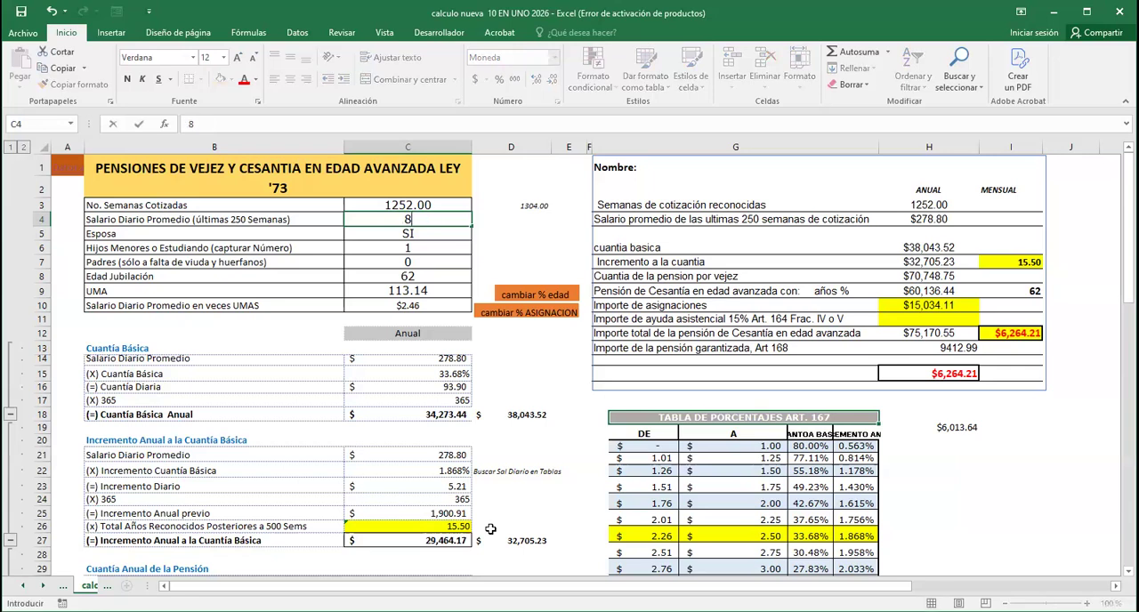
pyautogui.write('09.14')
pyautogui.press('Return')
pyautogui.press('Down')
pyautogui.press('Down')
pyautogui.press('Down')
pyautogui.write('63')
pyautogui.press('Return')
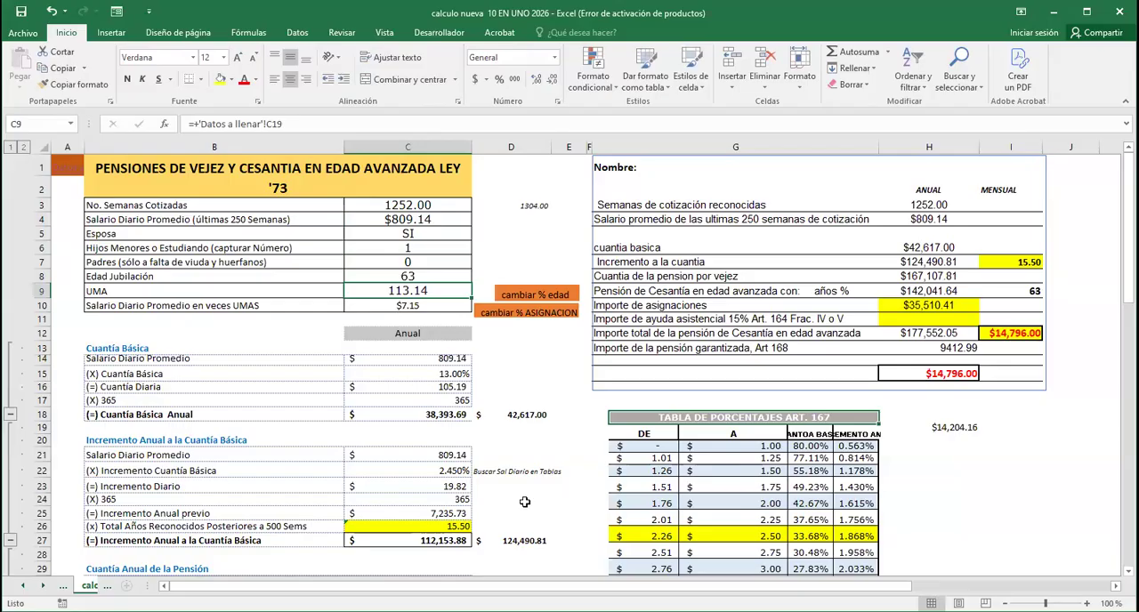
# Check the PENSION POR RECIBIR amount and its formula, and go back to the summary of the Ley 73 calculation
pyautogui.scroll(-14, 527, 490)
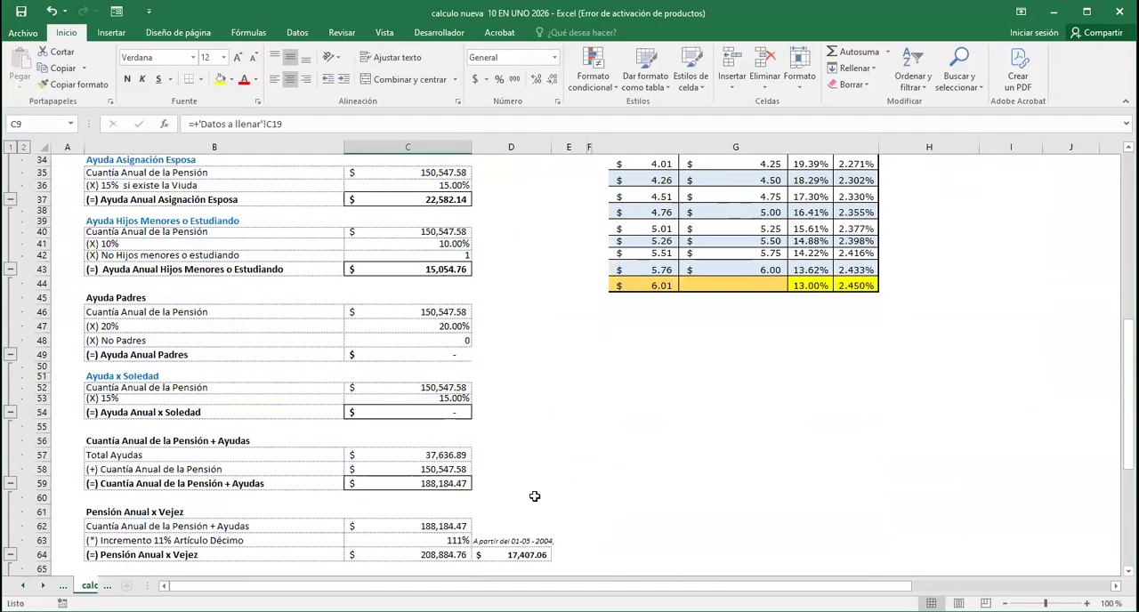
pyautogui.scroll(-2, 534, 500)
pyautogui.click(513, 469)
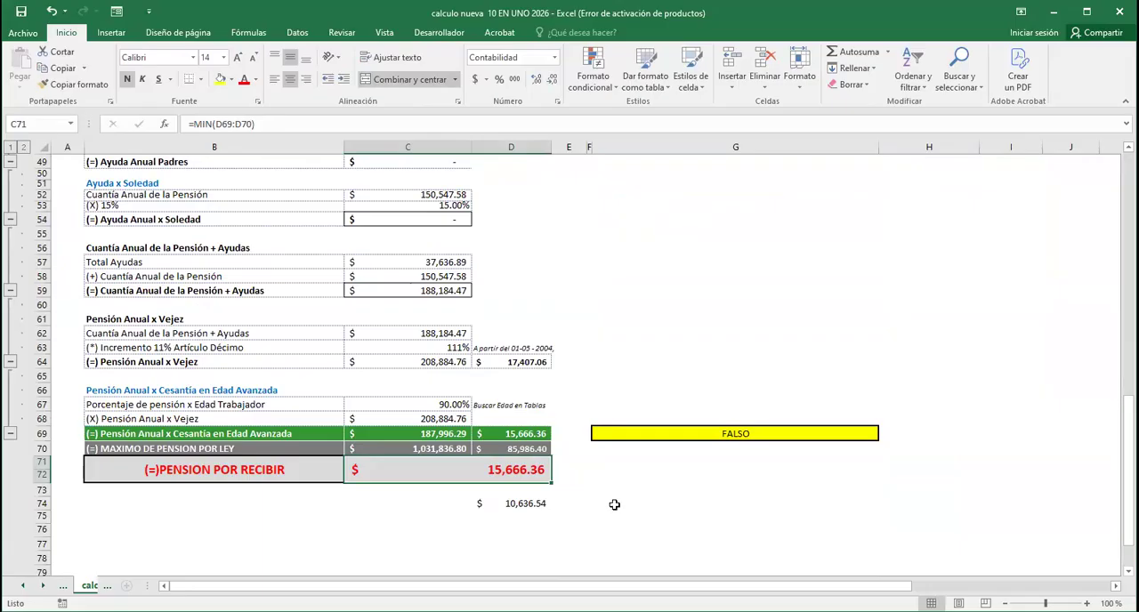
pyautogui.scroll(16, 615, 503)
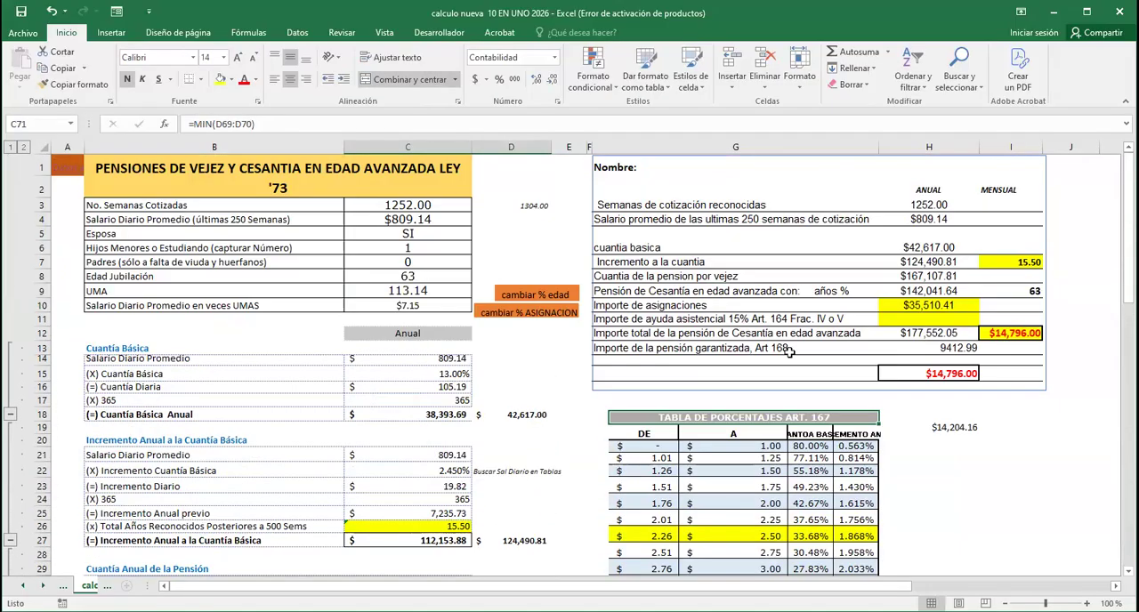
# Change the percentage for Pensión de Cesantía en edad avanzada to 90% in cell H9, making the formula =H8*90%
pyautogui.click(790, 292)
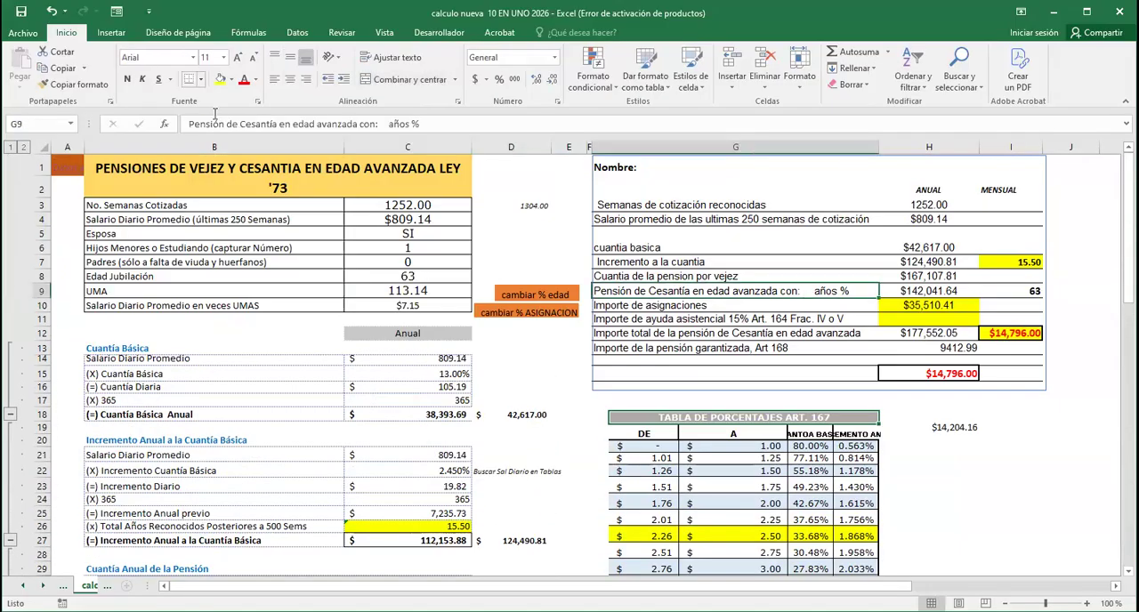
pyautogui.click(925, 293)
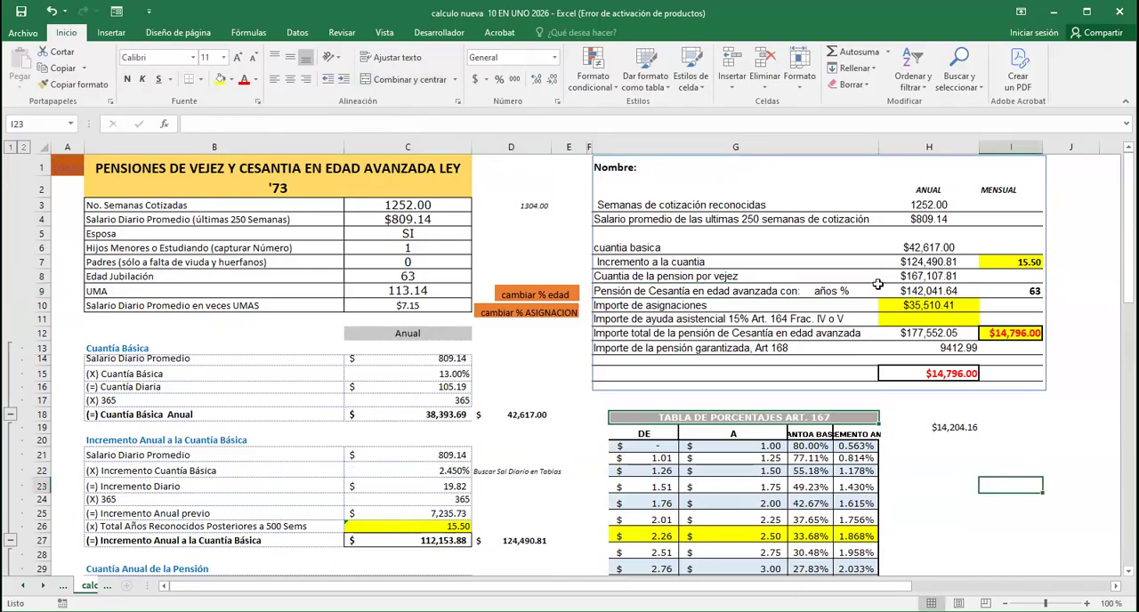
pyautogui.click(222, 125)
pyautogui.press('BackSpace')
pyautogui.press('BackSpace')
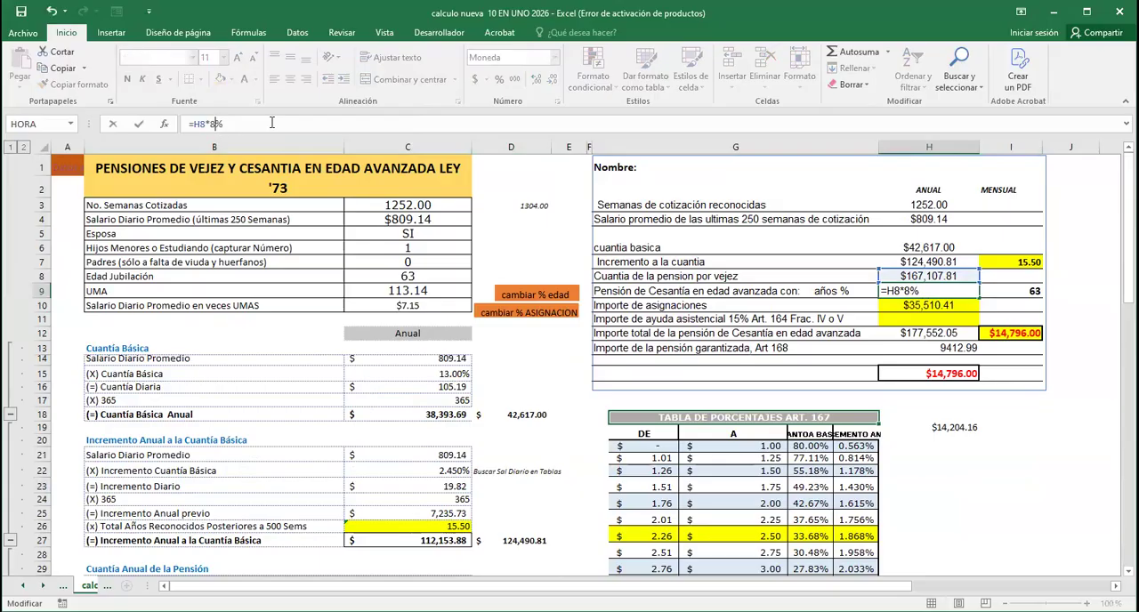
pyautogui.write('90')
pyautogui.press('Return')
pyautogui.moveTo(1008, 471); pyautogui.dragTo(1008, 485)
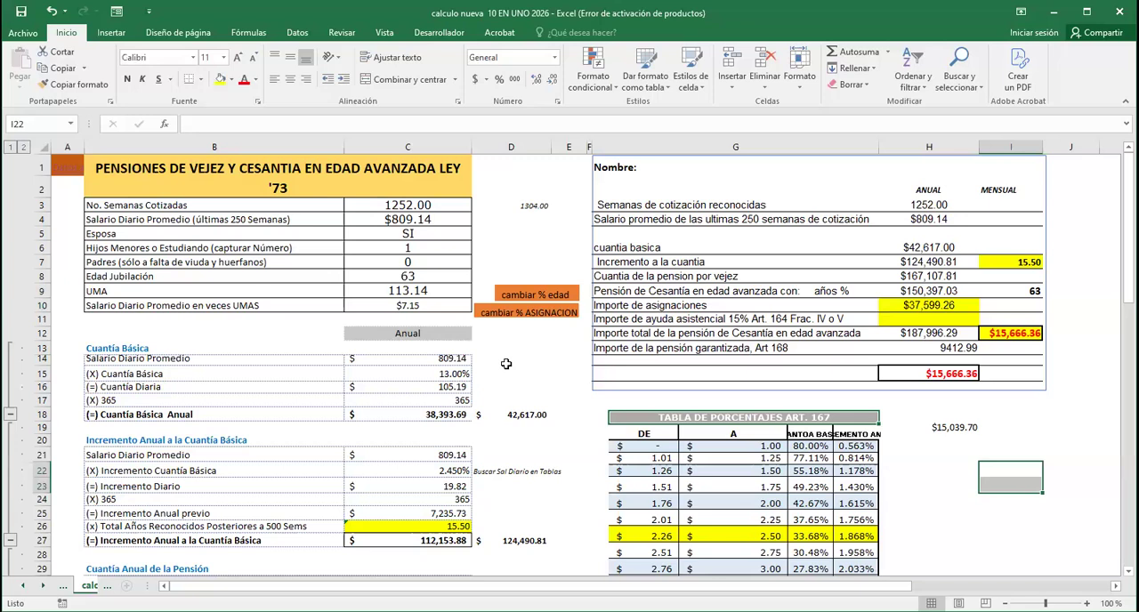
# Check the SDI values and the PROMEDIO formula of the 250-week table in the modalidad 40 sheet, and return to the main data sheet
pyautogui.click(434, 221)
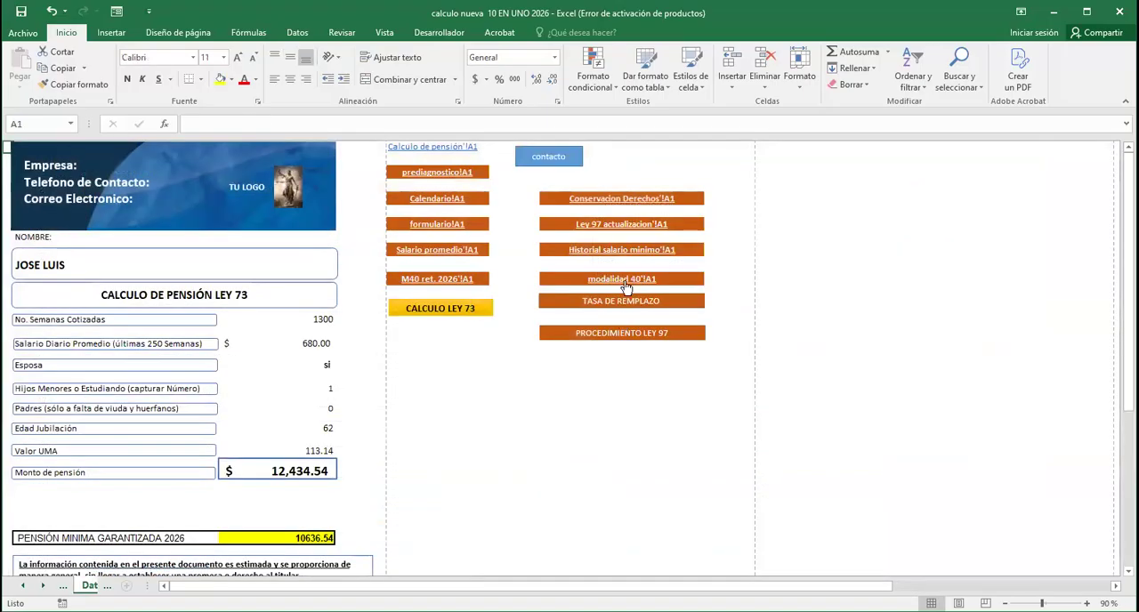
pyautogui.click(621, 281)
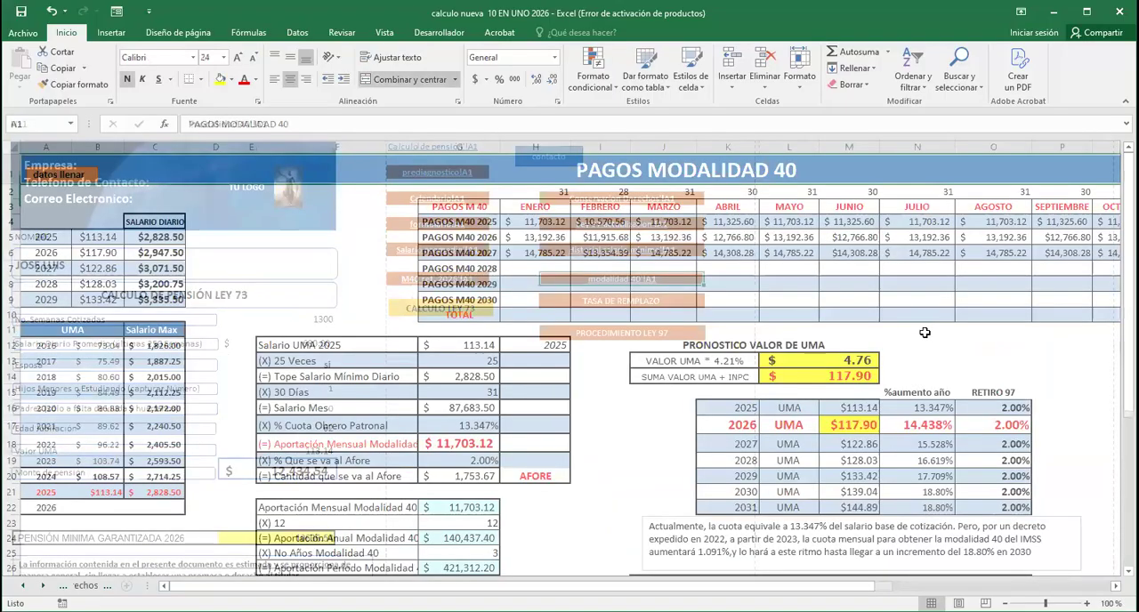
pyautogui.scroll(-1, 490, 382)
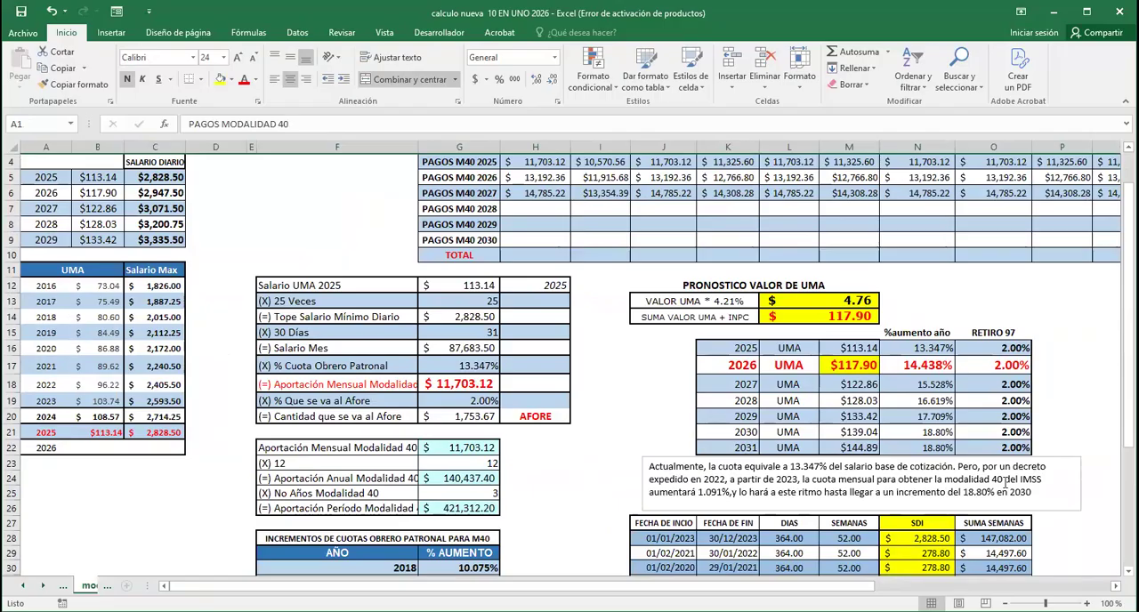
pyautogui.scroll(-2, 954, 478)
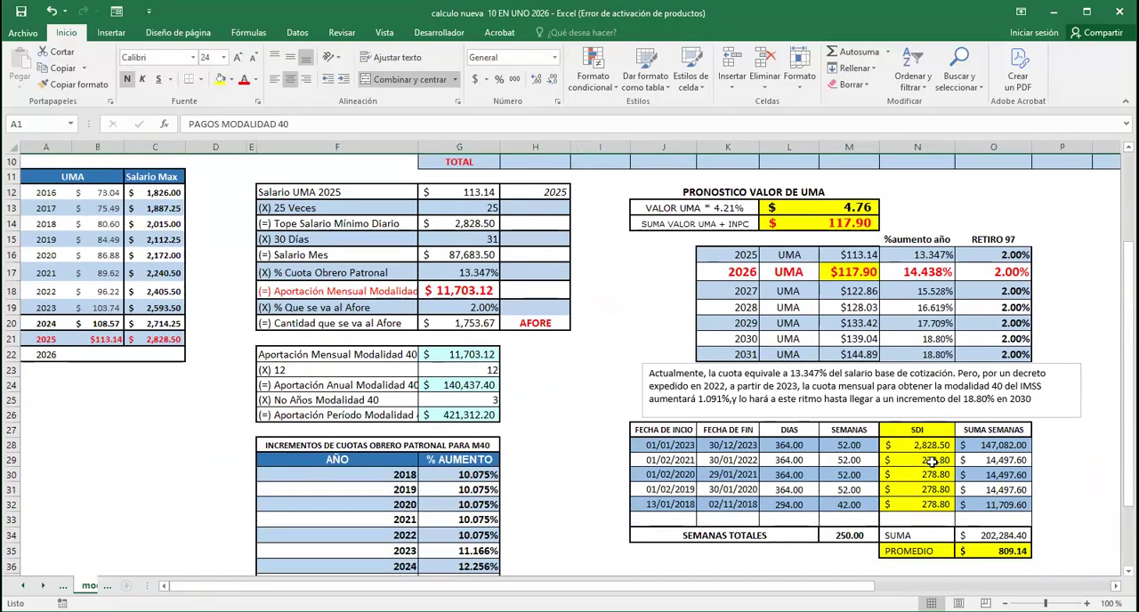
pyautogui.click(933, 461)
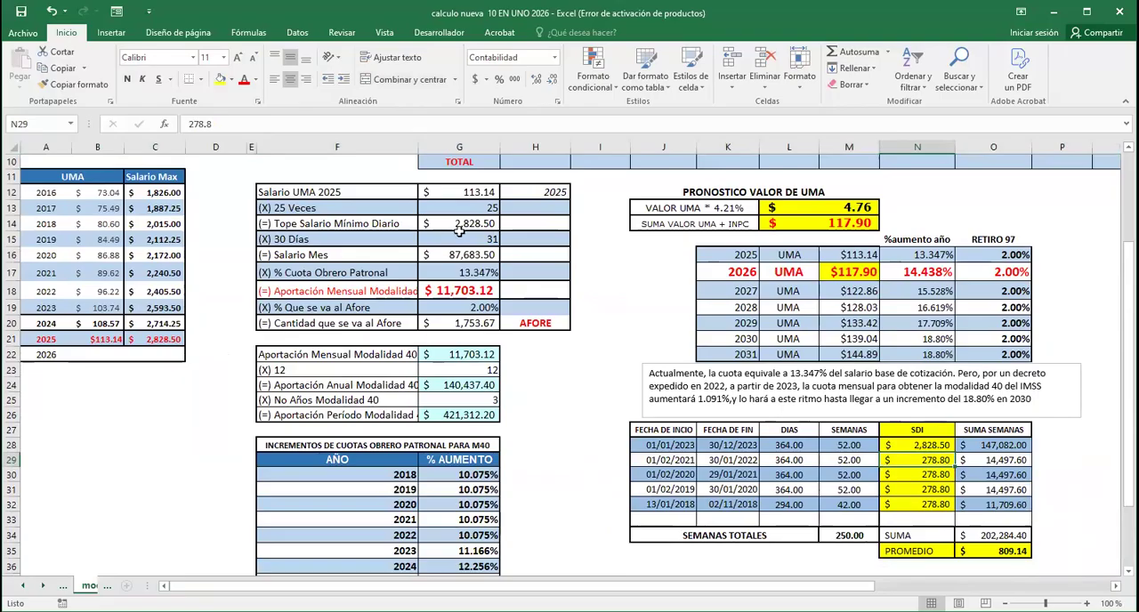
pyautogui.click(998, 551)
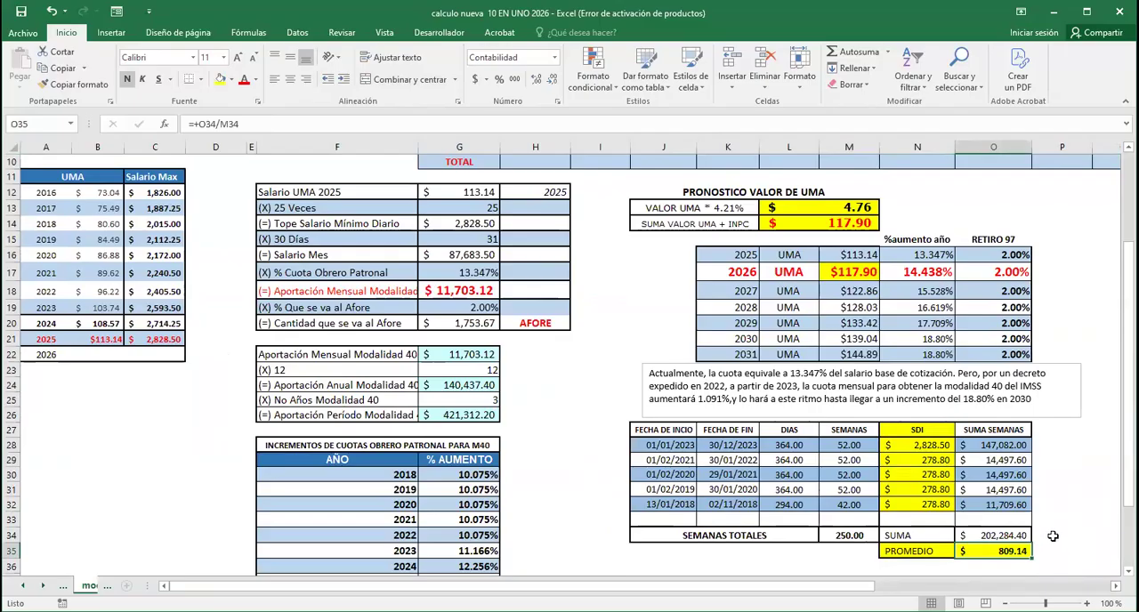
pyautogui.scroll(3, 570, 356)
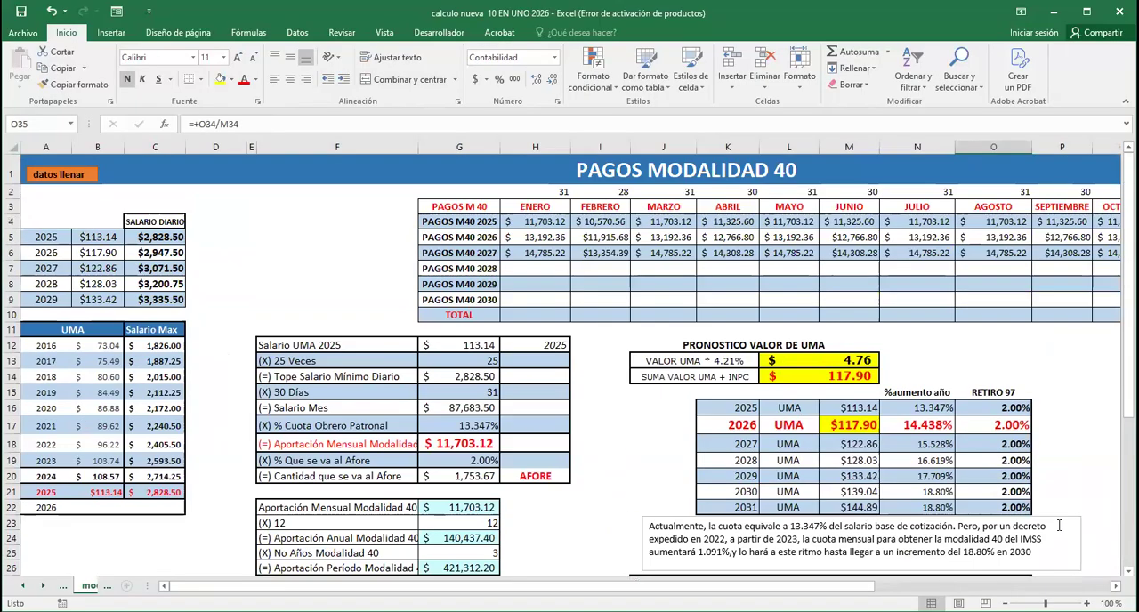
pyautogui.click(58, 182)
pyautogui.click(595, 455)
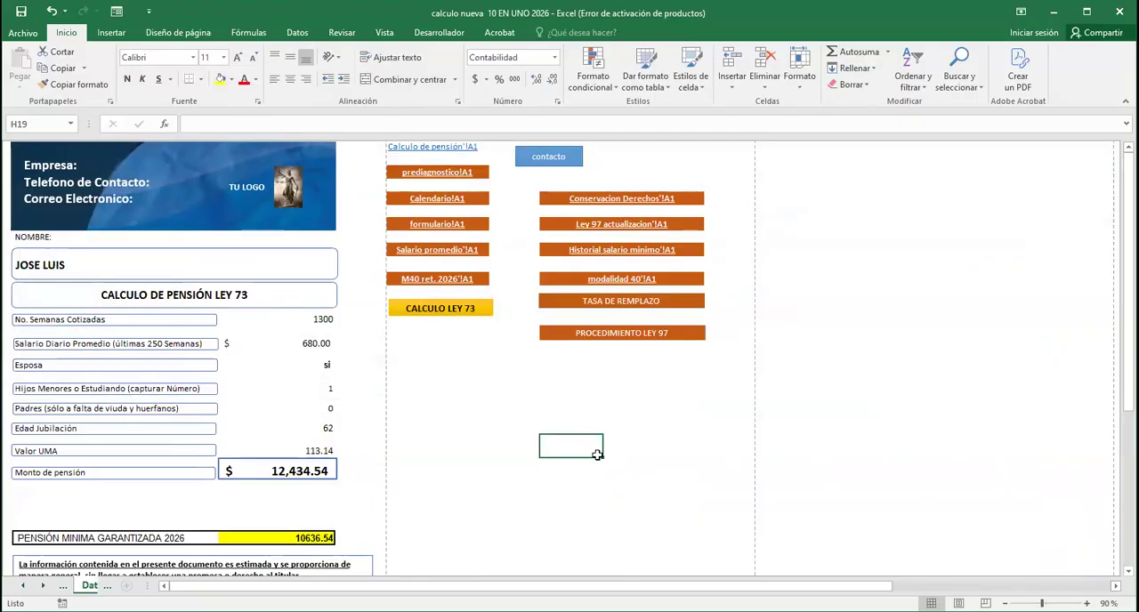
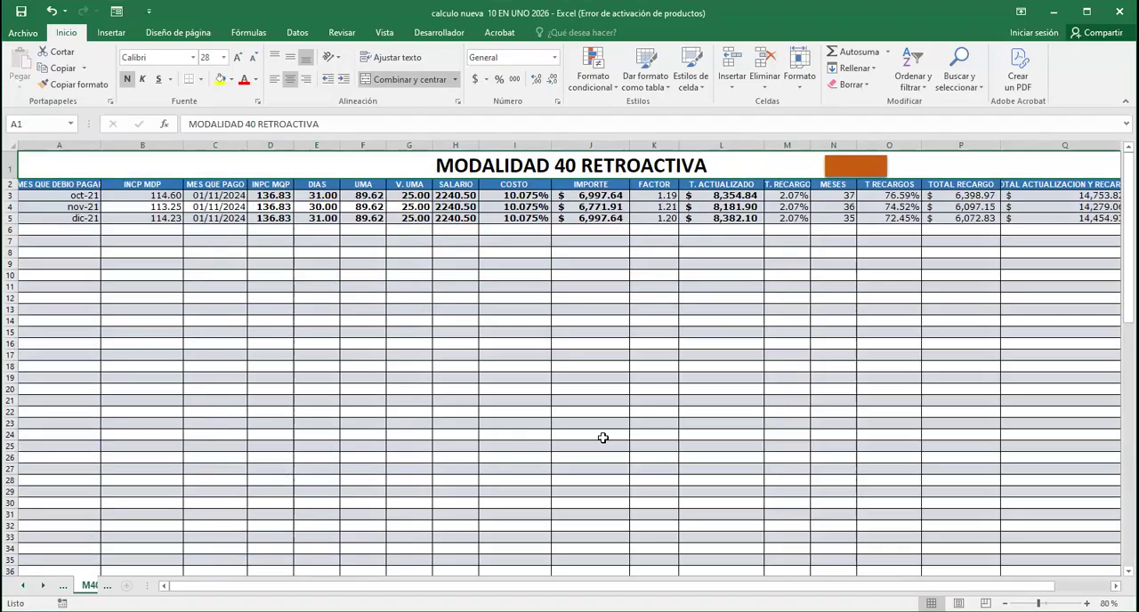
# Check the T. RECARGO rate of the oct-21 row in the MODALIDAD 40 RETROACTIVA sheet
pyautogui.moveTo(795, 320); pyautogui.dragTo(804, 329)
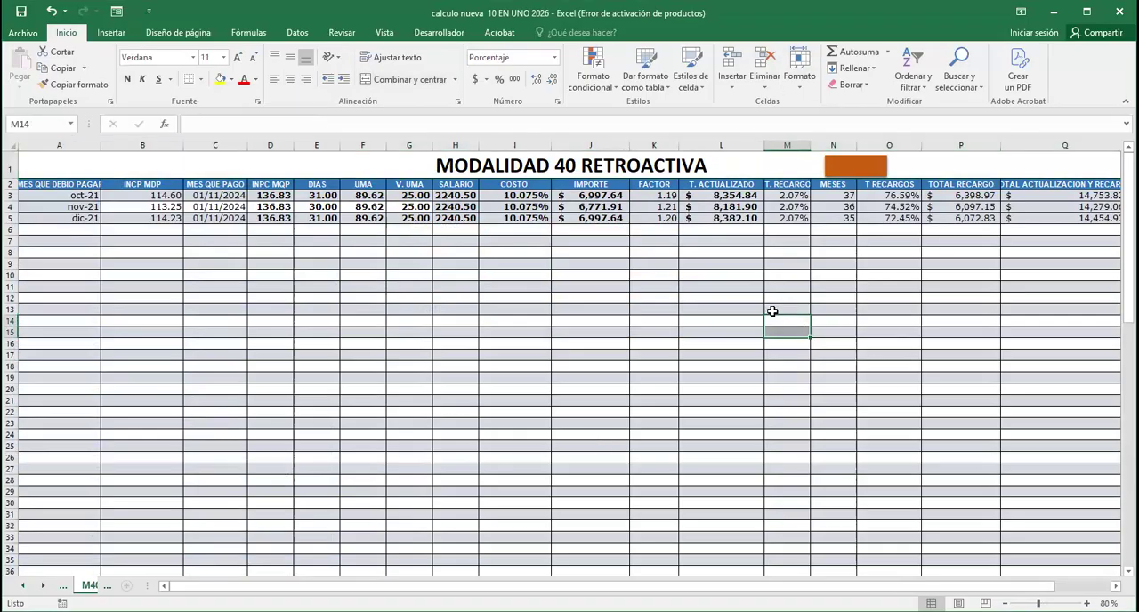
pyautogui.click(793, 195)
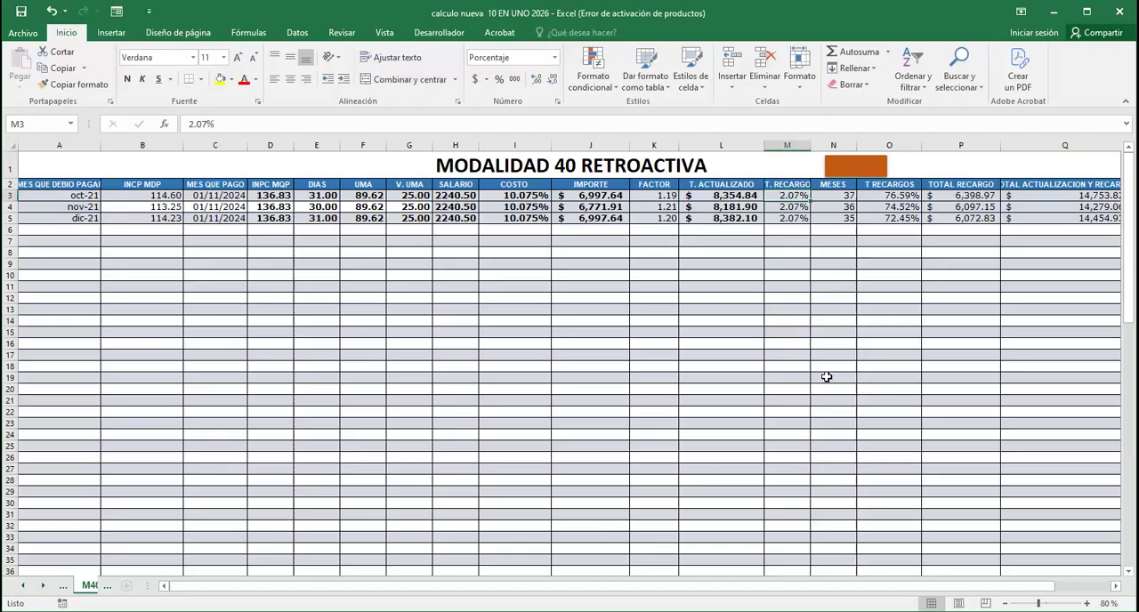
pyautogui.click(723, 356)
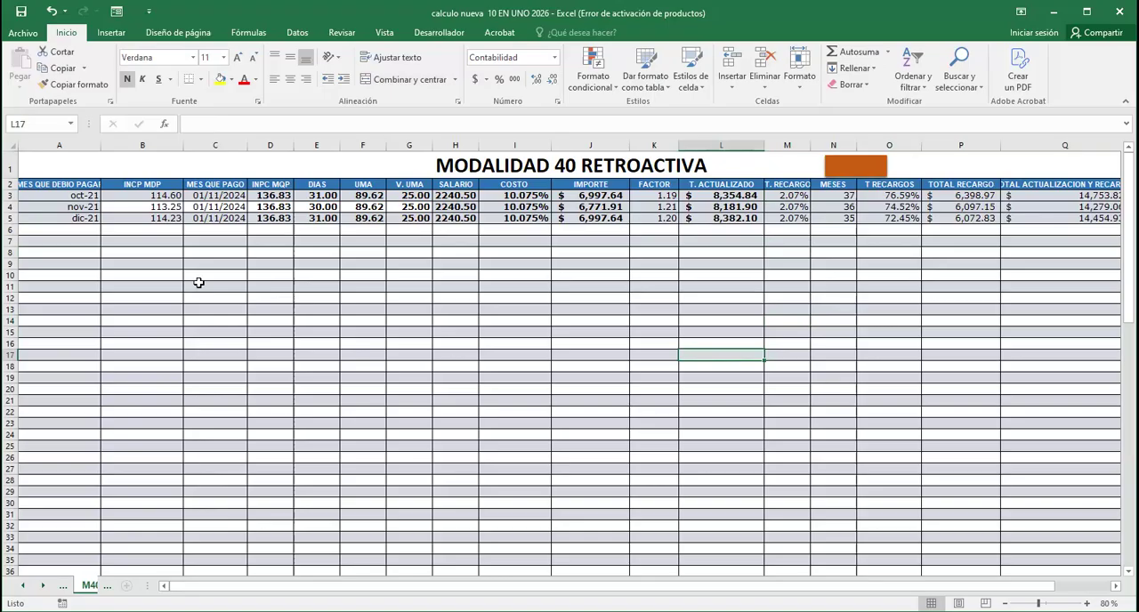
# Examine the month owed, the payment date and both price index values in the oct-21 row
pyautogui.click(219, 194)
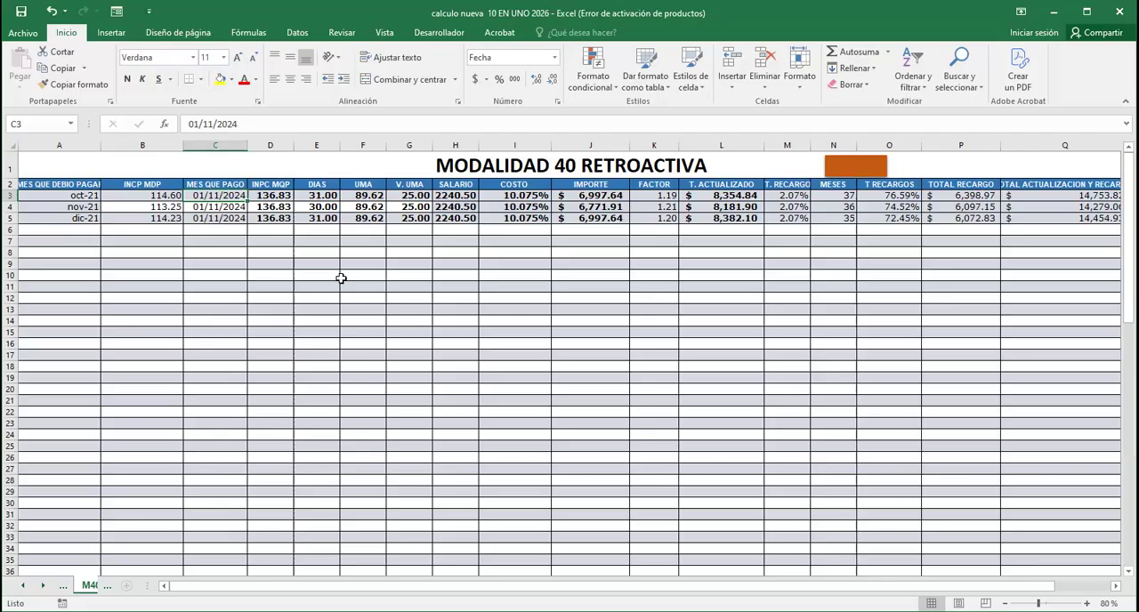
pyautogui.press('Left')
pyautogui.press('Left')
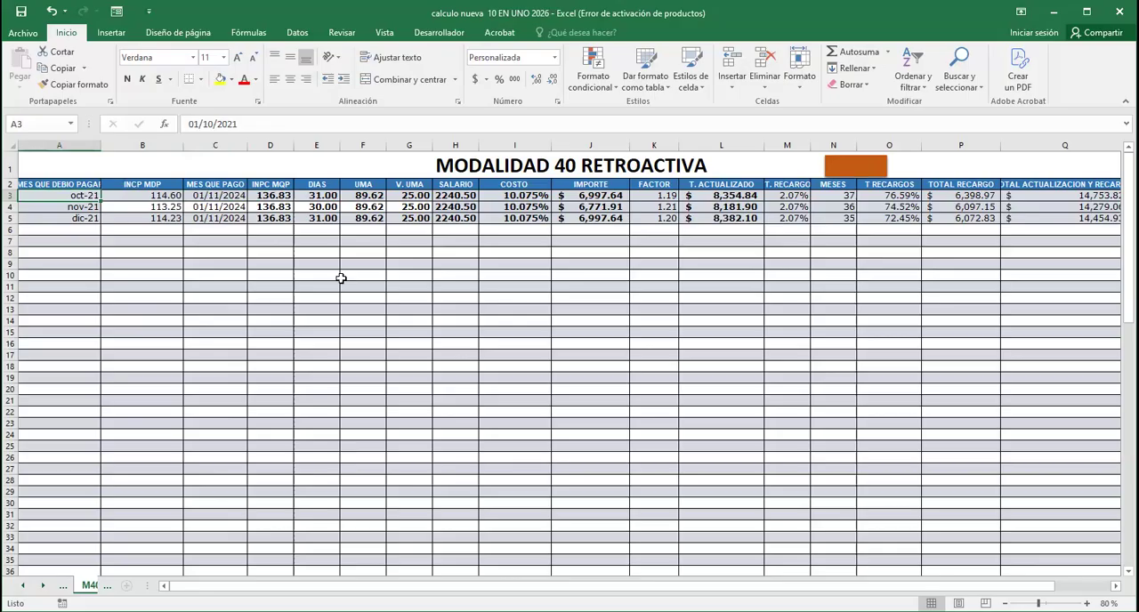
pyautogui.press('Right')
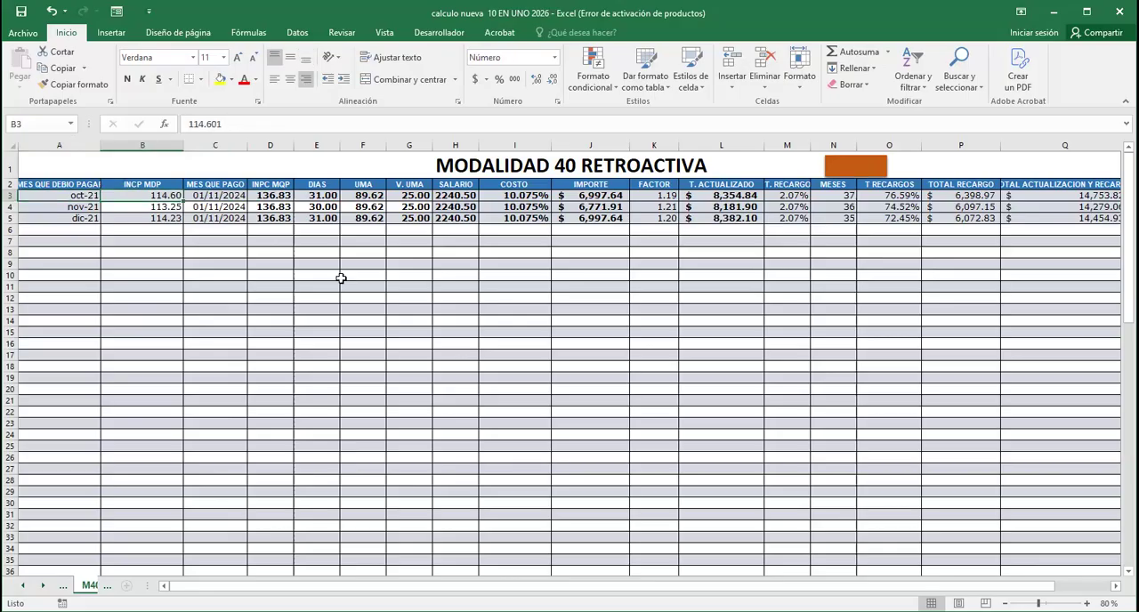
pyautogui.press('Right')
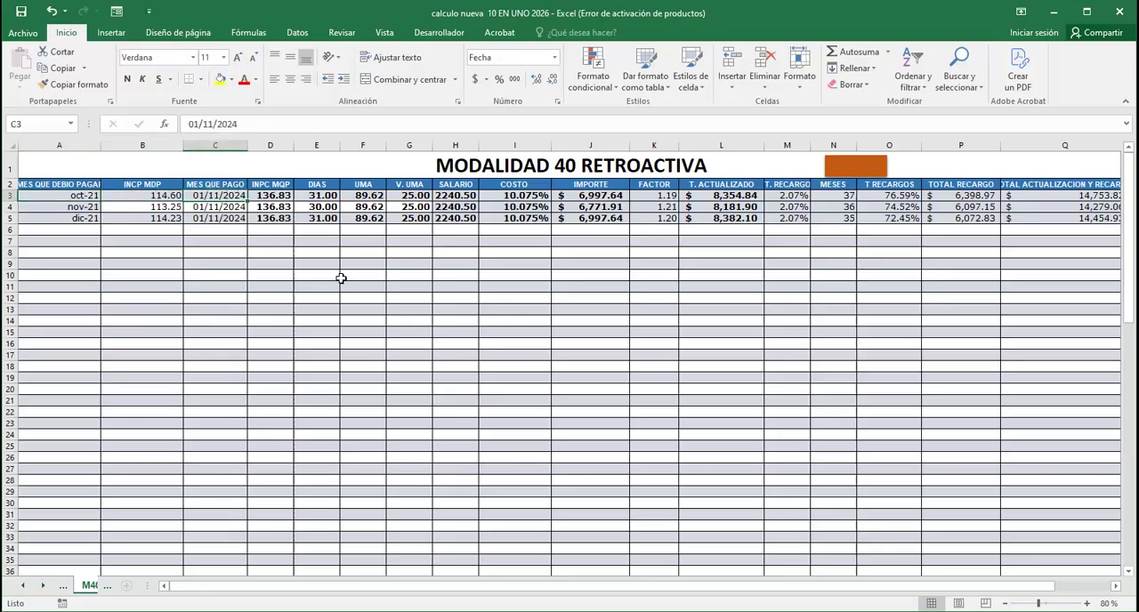
pyautogui.press('Left')
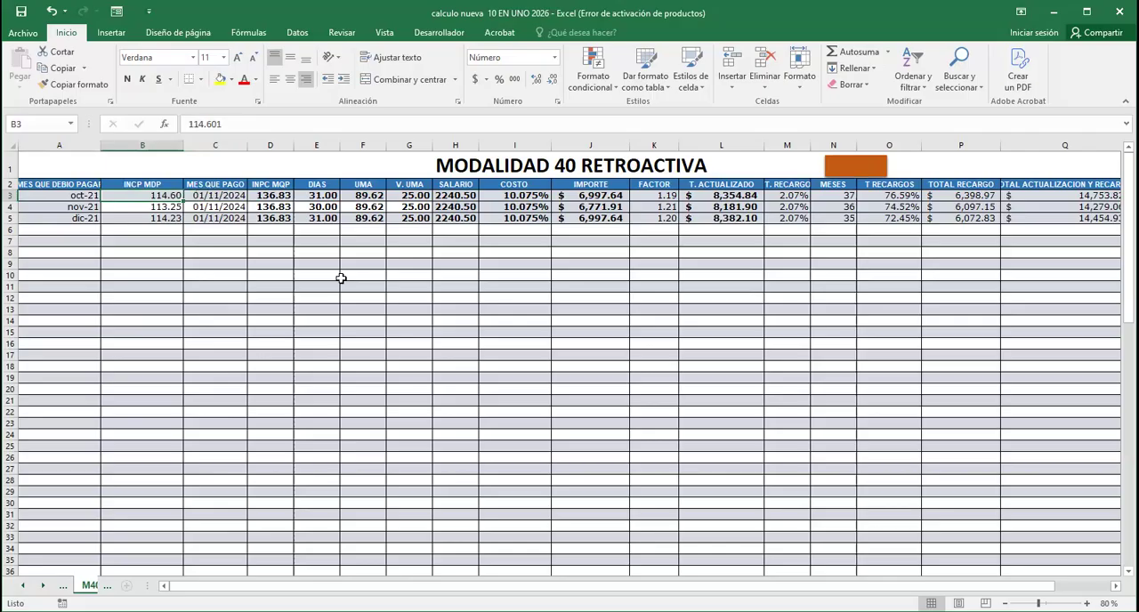
pyautogui.press('Left')
pyautogui.press('Right')
pyautogui.press('Right')
pyautogui.press('Right')
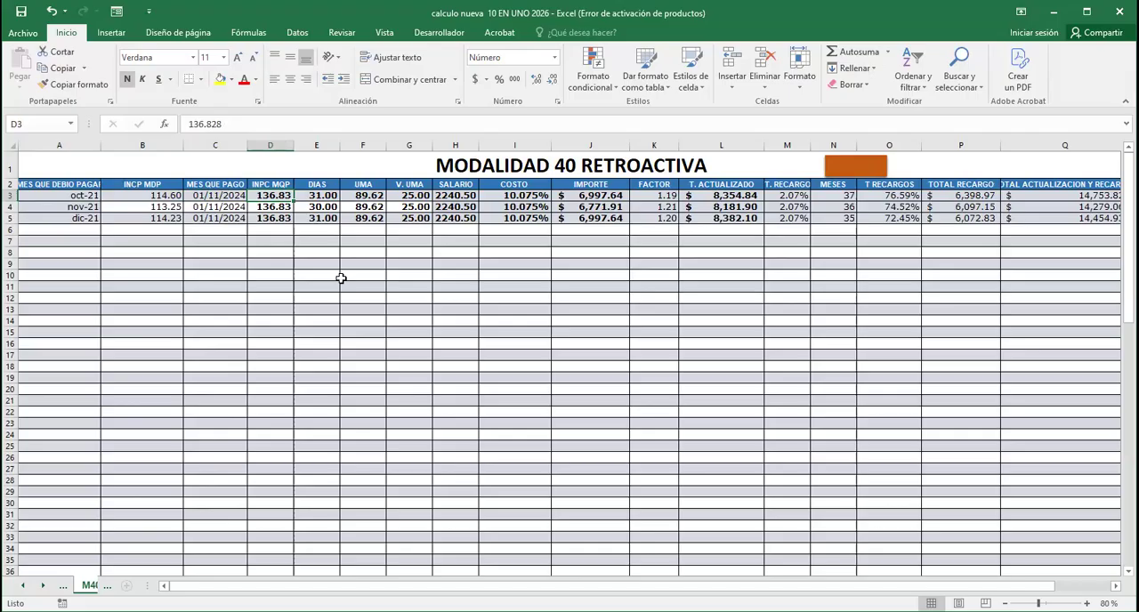
pyautogui.press('Left')
pyautogui.press('Left')
pyautogui.press('Left')
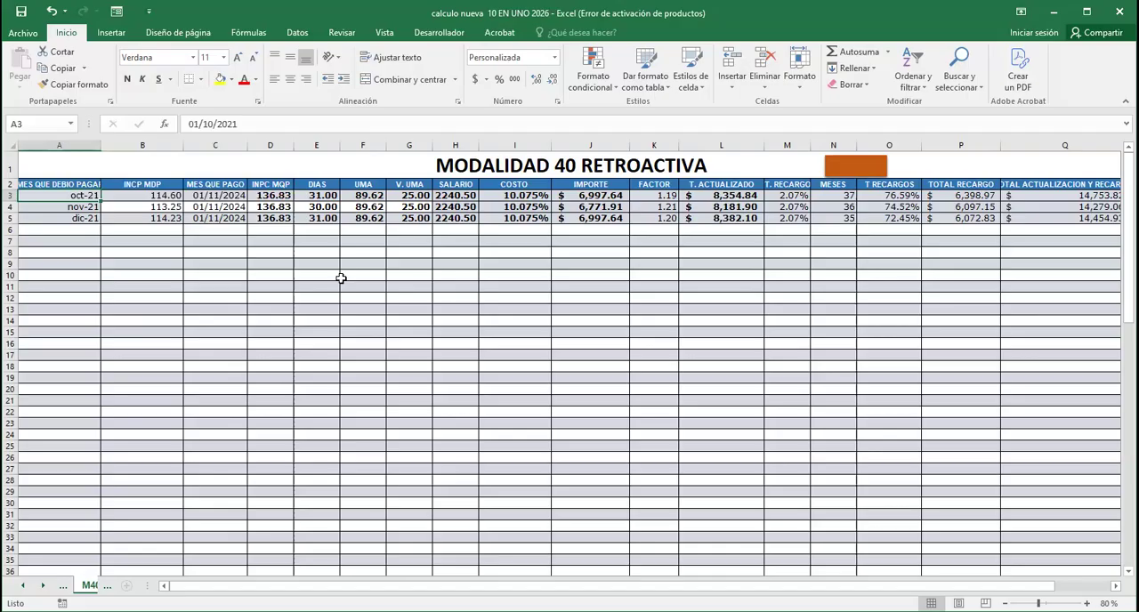
# Review the DIAS, UMA and V. UMA values in the oct-21 row
pyautogui.press('Right')
pyautogui.press('Right')
pyautogui.press('Right')
pyautogui.press('Right')
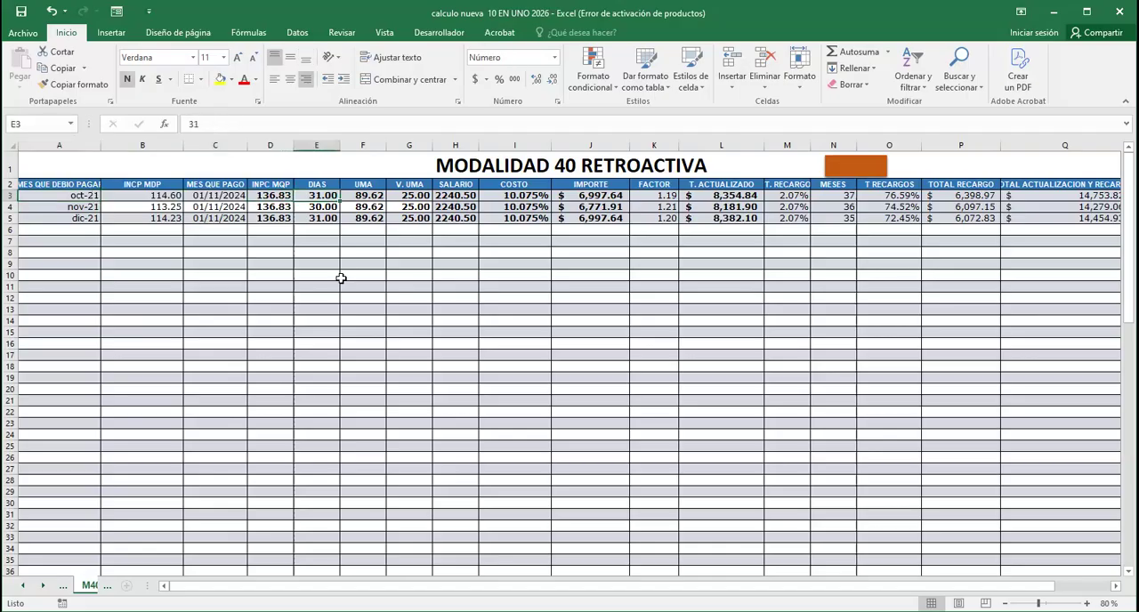
pyautogui.press('Right')
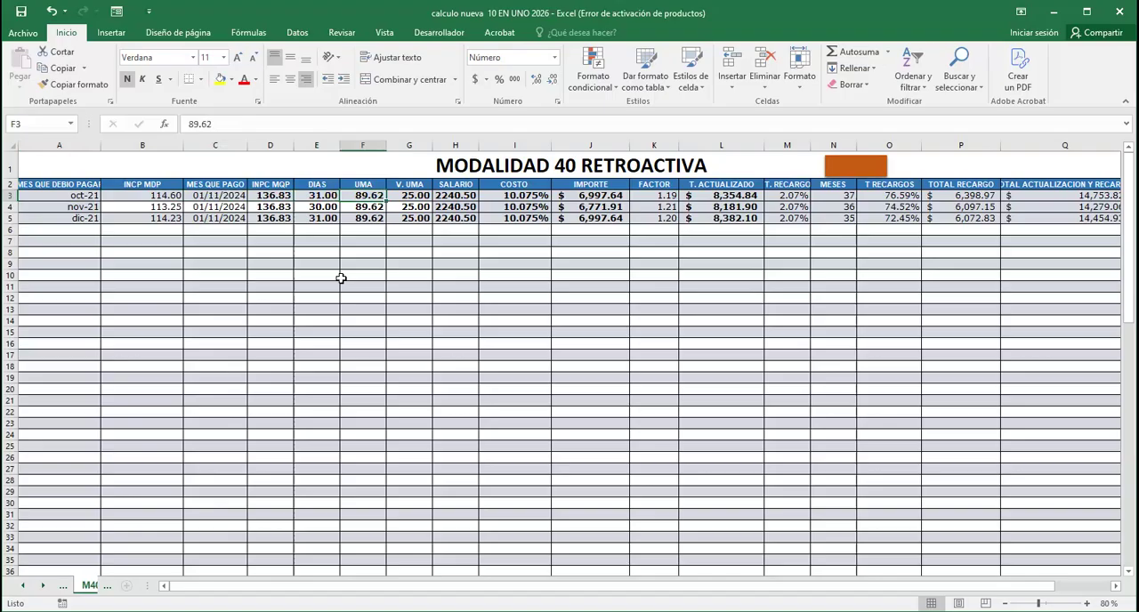
pyautogui.press('Left')
pyautogui.press('Left')
pyautogui.press('Left')
pyautogui.press('Left')
pyautogui.press('Left')
pyautogui.press('Right')
pyautogui.press('Right')
pyautogui.press('Right')
pyautogui.press('Right')
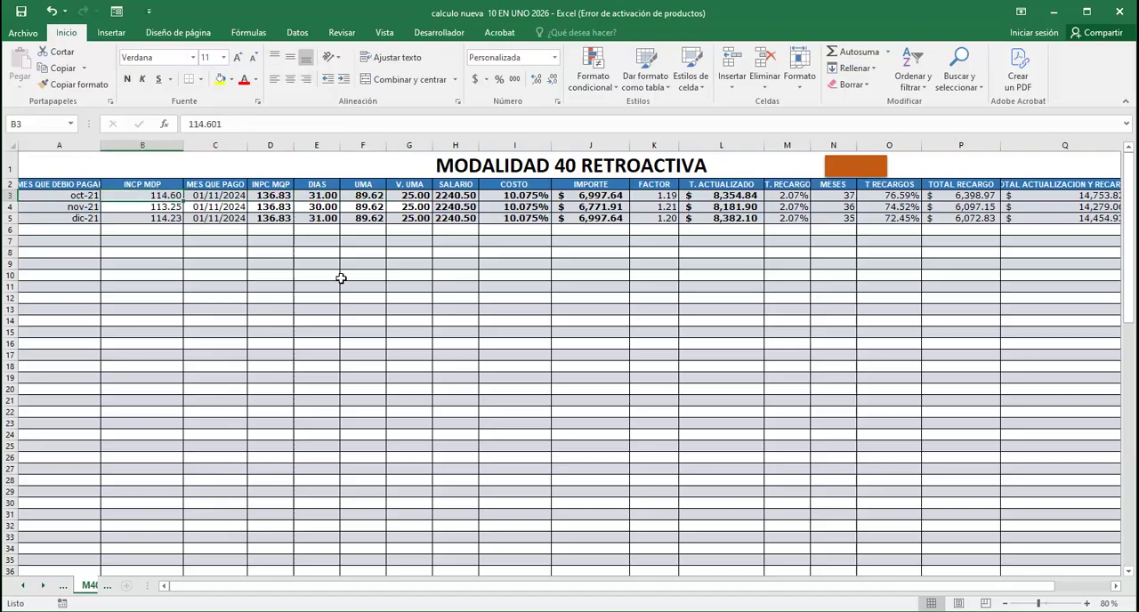
pyautogui.press('Right')
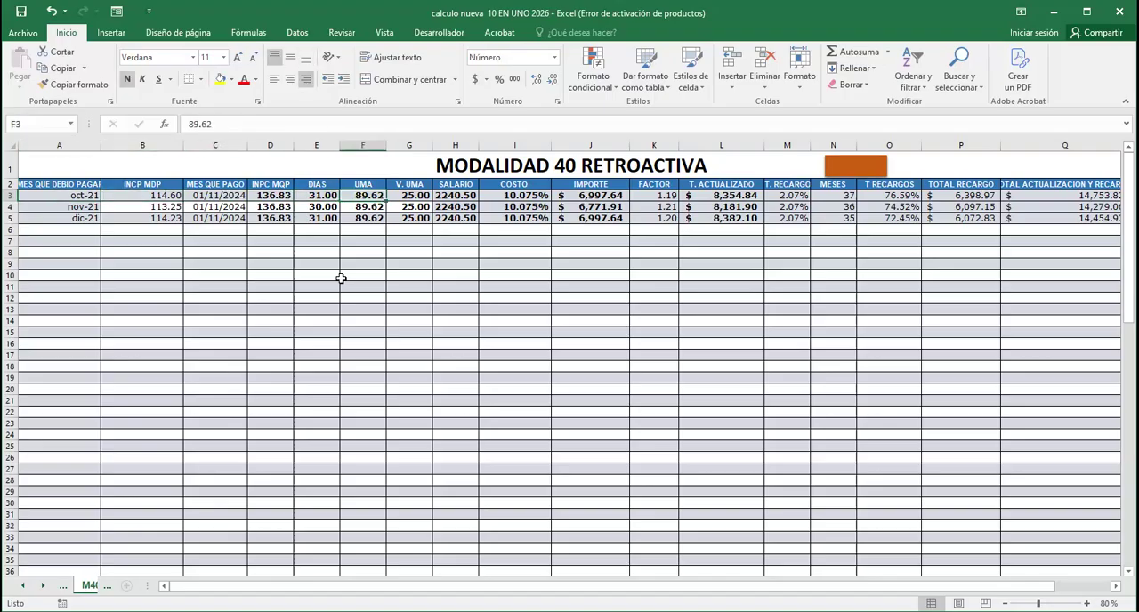
pyautogui.press('Right')
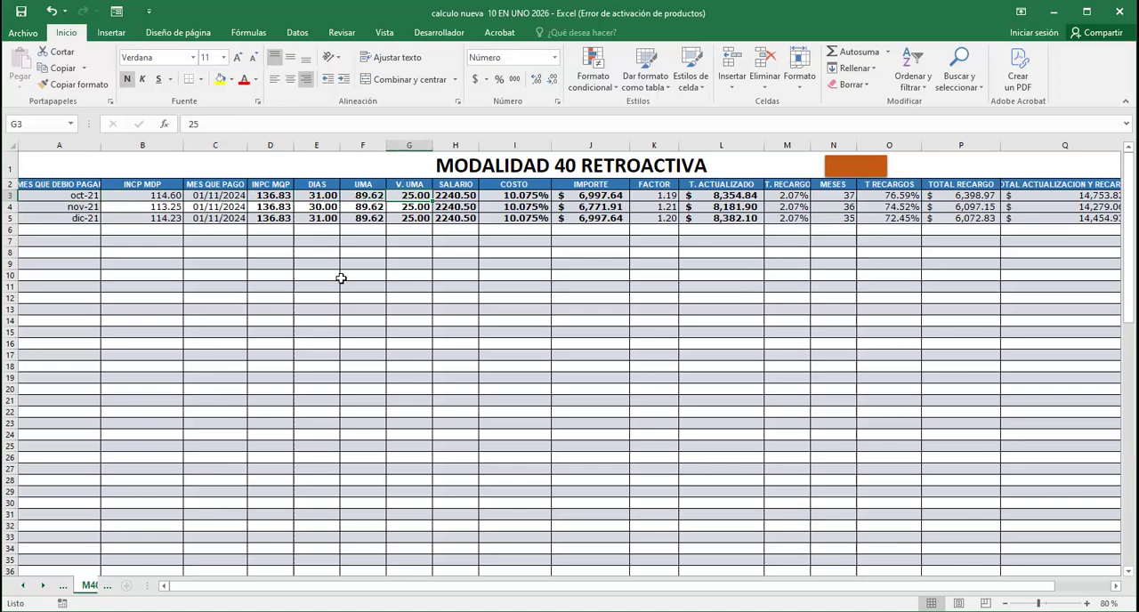
# Try 15 as the V. UMA of the oct-21 row, and set it back to 25
pyautogui.write('15')
pyautogui.press('Return')
pyautogui.press('Up')
pyautogui.write('25')
pyautogui.press('Return')
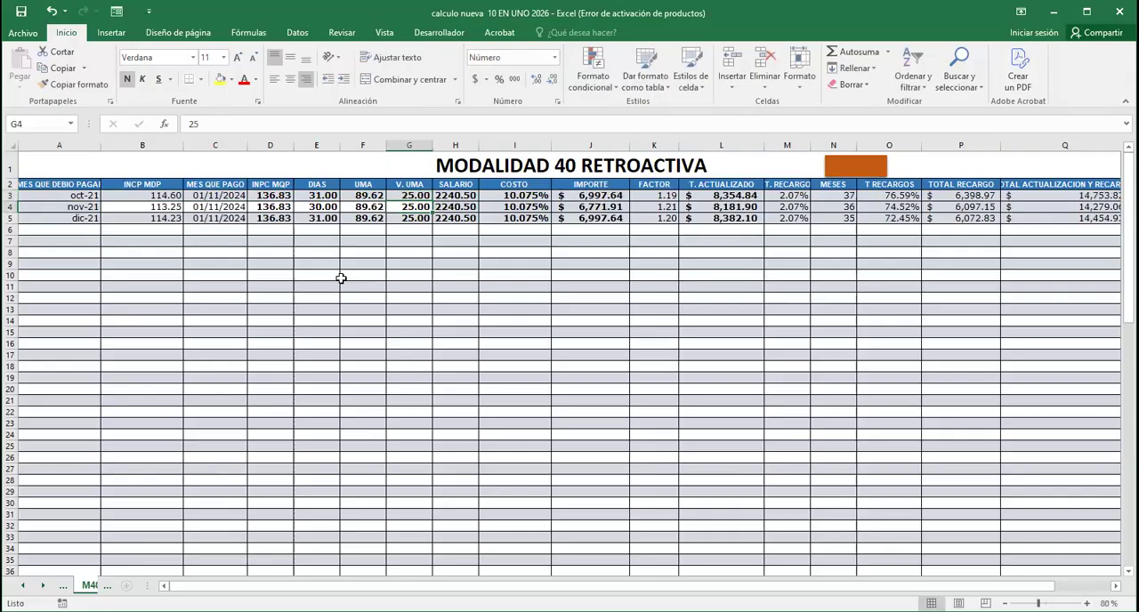
# Check the SALARIO formula and the COSTO percentage of the oct-21 row, comparing them with the other columns
pyautogui.press('Up')
pyautogui.press('Right')
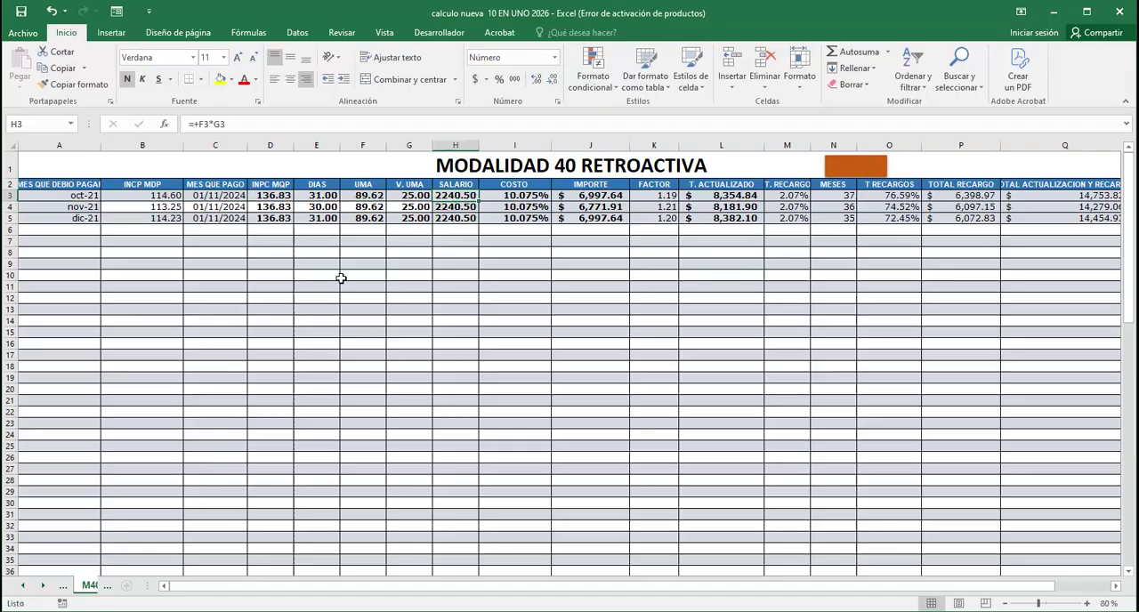
pyautogui.press('Right')
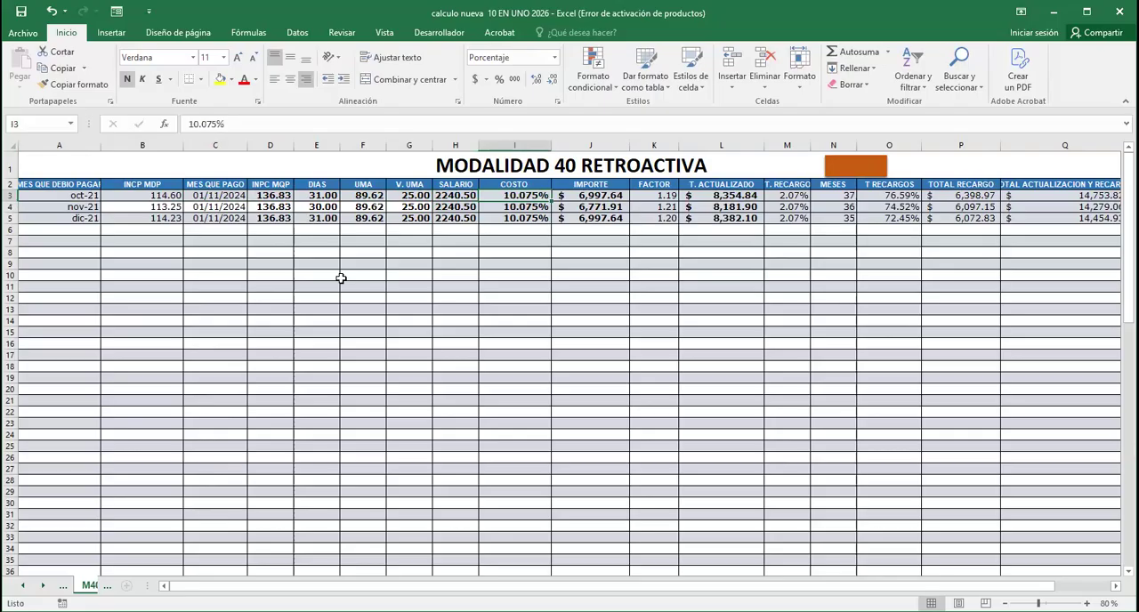
pyautogui.press('Left')
pyautogui.press('Left')
pyautogui.press('Left')
pyautogui.press('Left')
pyautogui.press('Left')
pyautogui.press('Left')
pyautogui.press('Left')
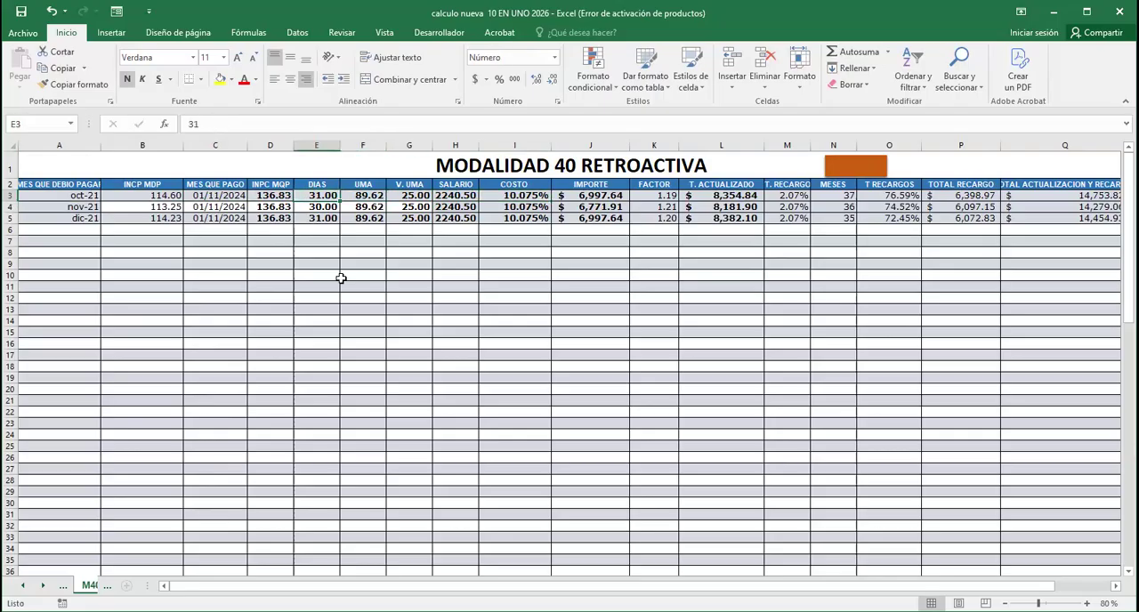
pyautogui.press('Left')
pyautogui.press('Right')
pyautogui.press('Right')
pyautogui.press('Right')
pyautogui.press('Right')
pyautogui.press('Right')
pyautogui.press('Right')
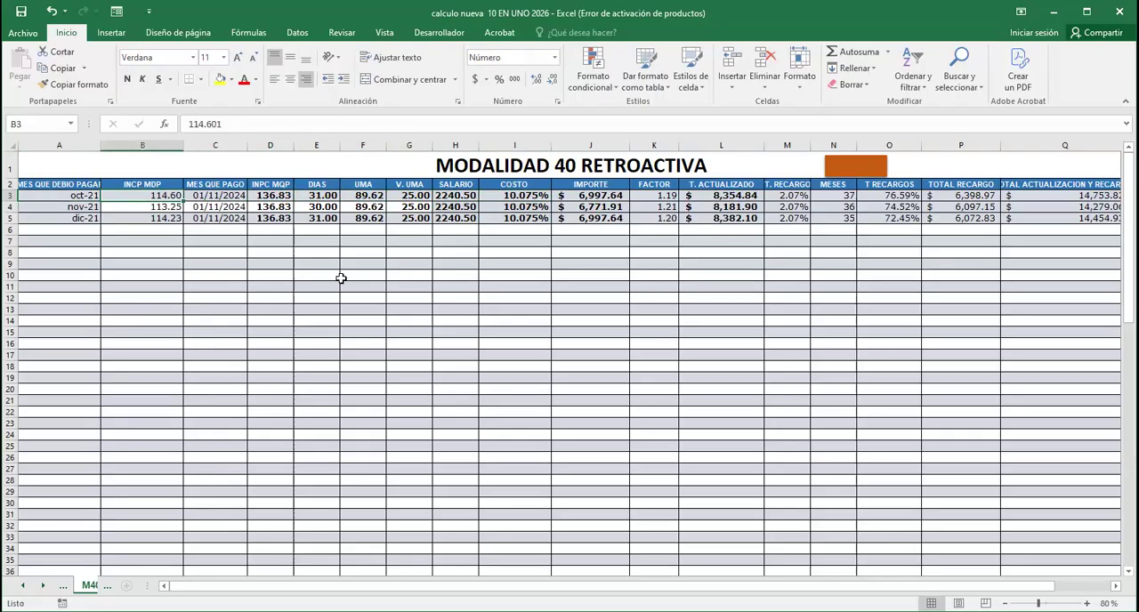
pyautogui.press('Right')
pyautogui.press('Right')
pyautogui.press('Down')
pyautogui.press('Down')
pyautogui.press('Down')
pyautogui.press('Down')
pyautogui.press('Down')
pyautogui.press('Up')
pyautogui.press('Up')
pyautogui.press('Up')
pyautogui.press('Up')
pyautogui.press('Escape')
pyautogui.press('Left')
pyautogui.press('Left')
pyautogui.press('Left')
pyautogui.press('Up')
pyautogui.press('Right')
pyautogui.press('Right')
pyautogui.press('Right')
pyautogui.press('Right')
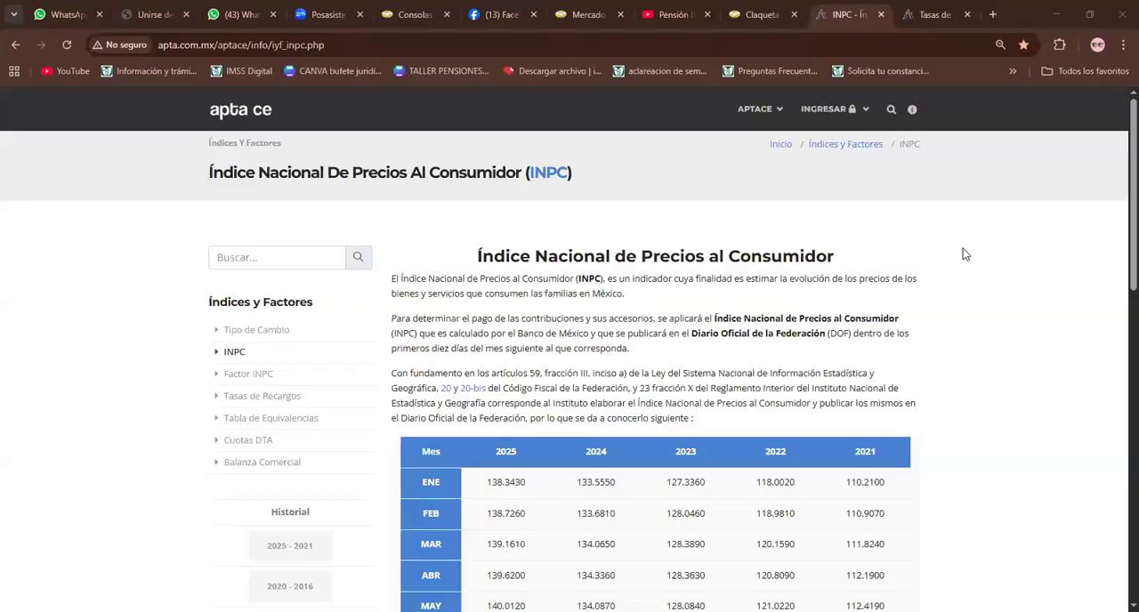
# In the browser, examine the INPC table for 2021 to 2025 and open the Tasas de Recargos for 2025
pyautogui.scroll(-2, 758, 309)
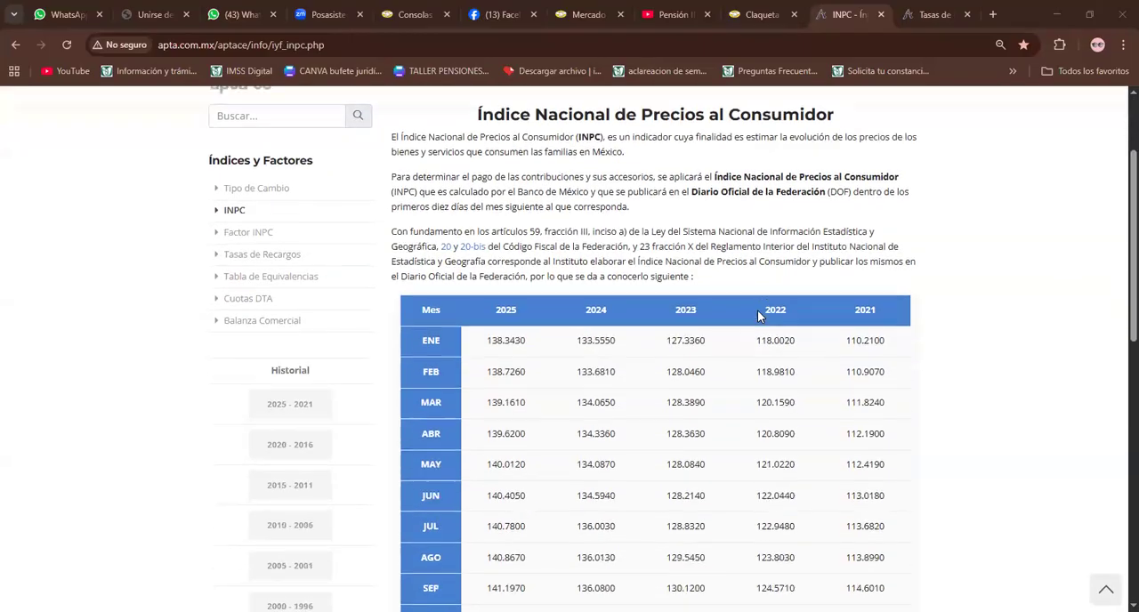
pyautogui.scroll(-2, 535, 309)
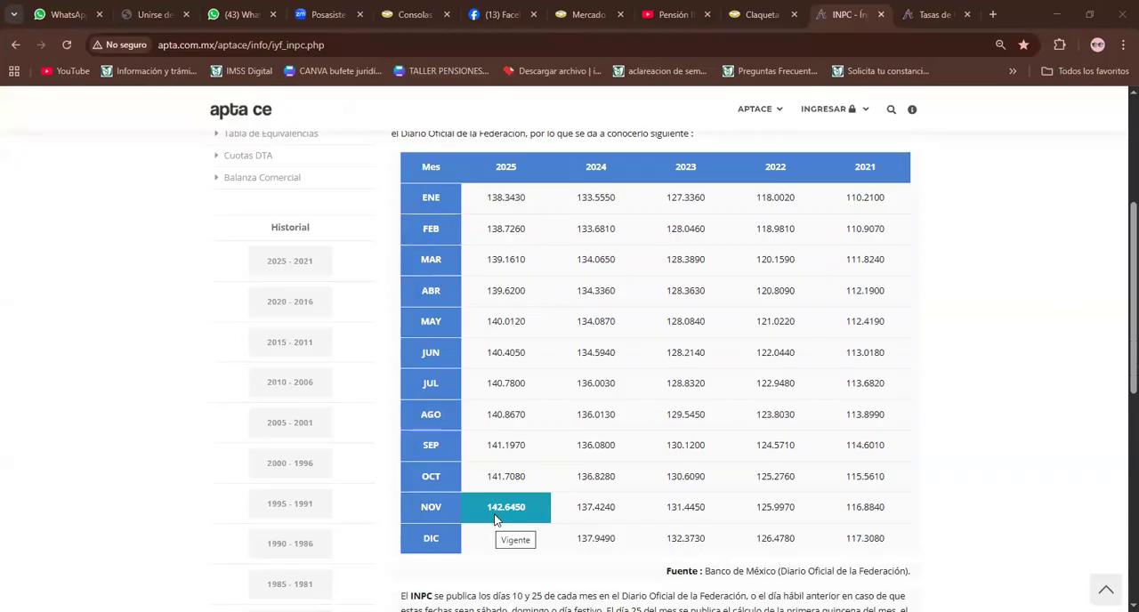
pyautogui.click(939, 14)
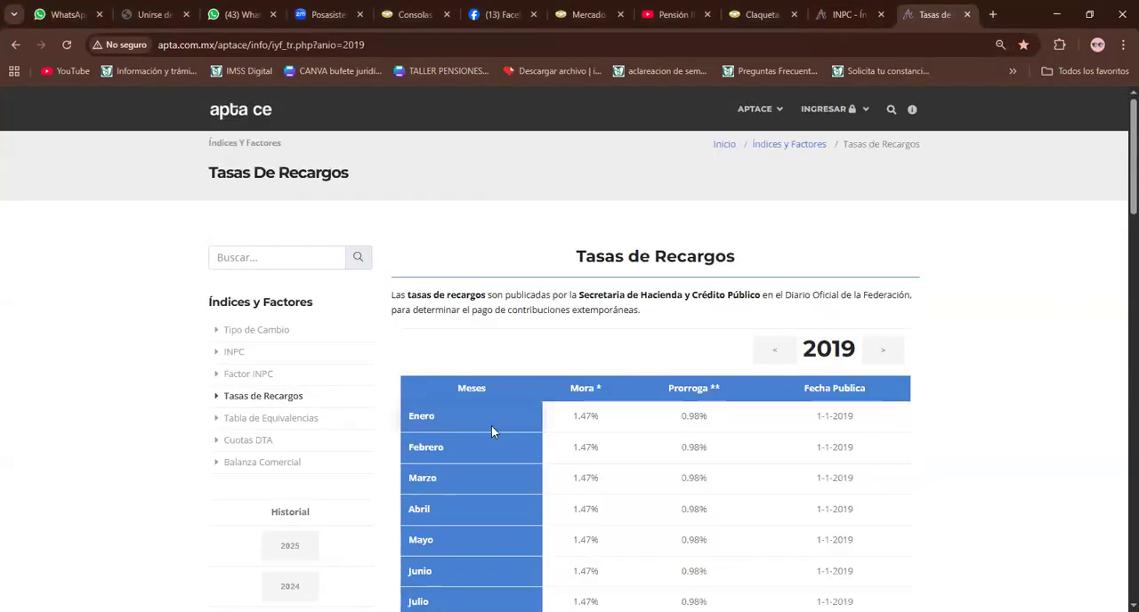
pyautogui.scroll(-2, 501, 419)
pyautogui.click(284, 406)
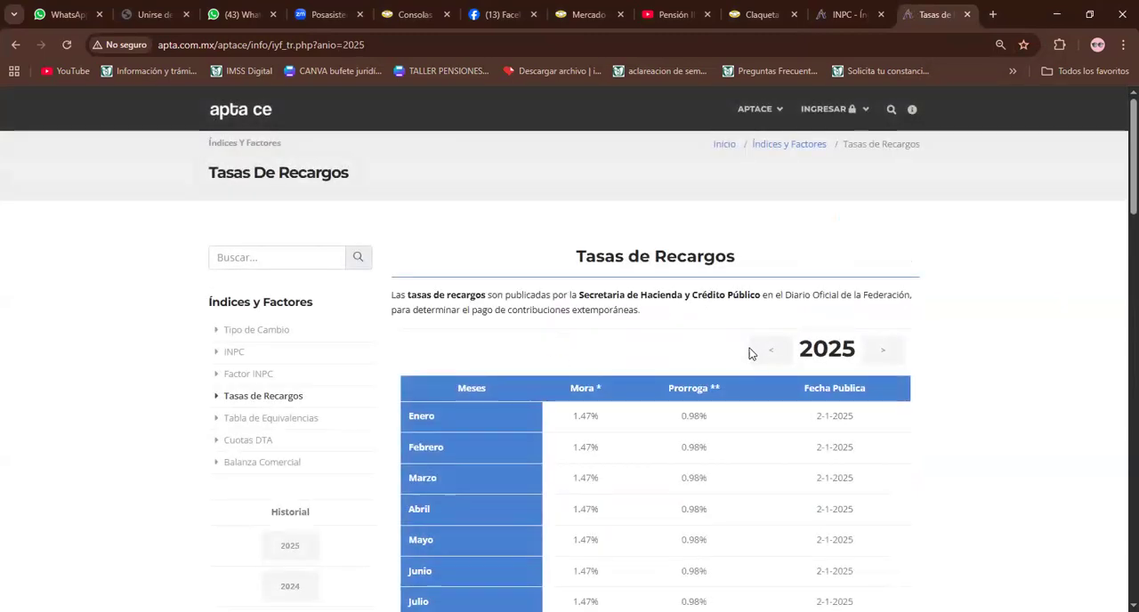
pyautogui.scroll(-2, 749, 348)
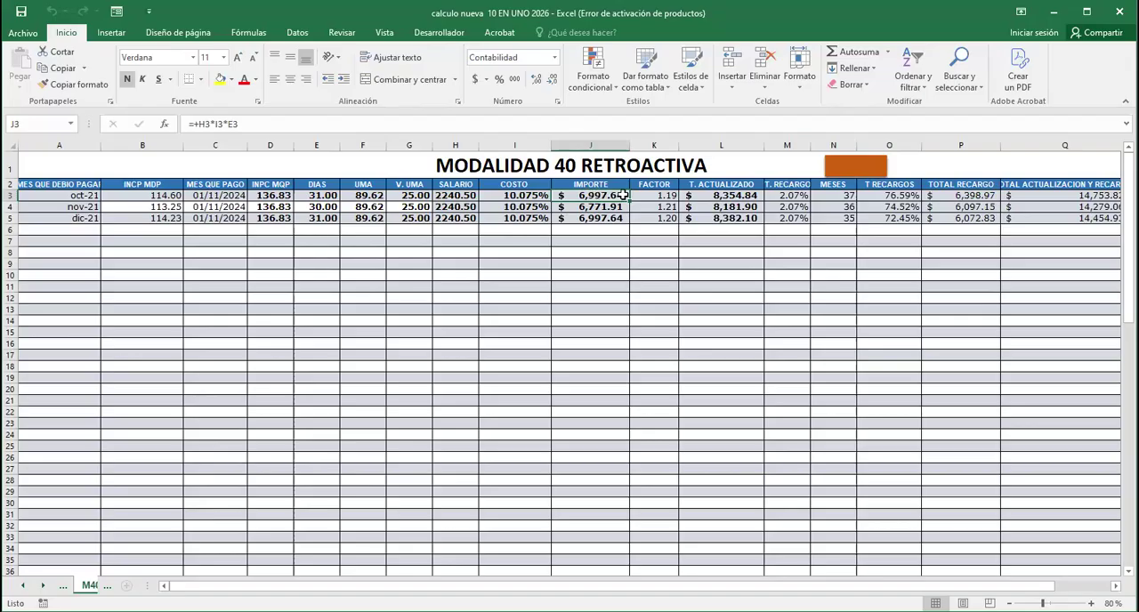
# Back in the Excel workbook, check the FACTOR and T. ACTUALIZADO formulas of the oct-21 row
pyautogui.click(717, 342)
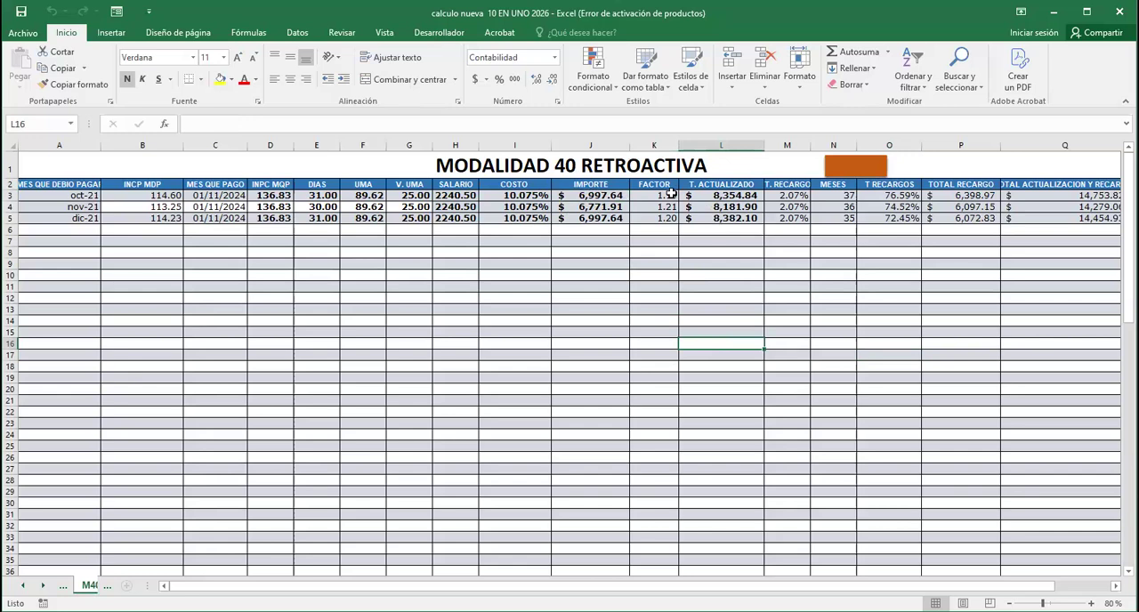
pyautogui.click(670, 194)
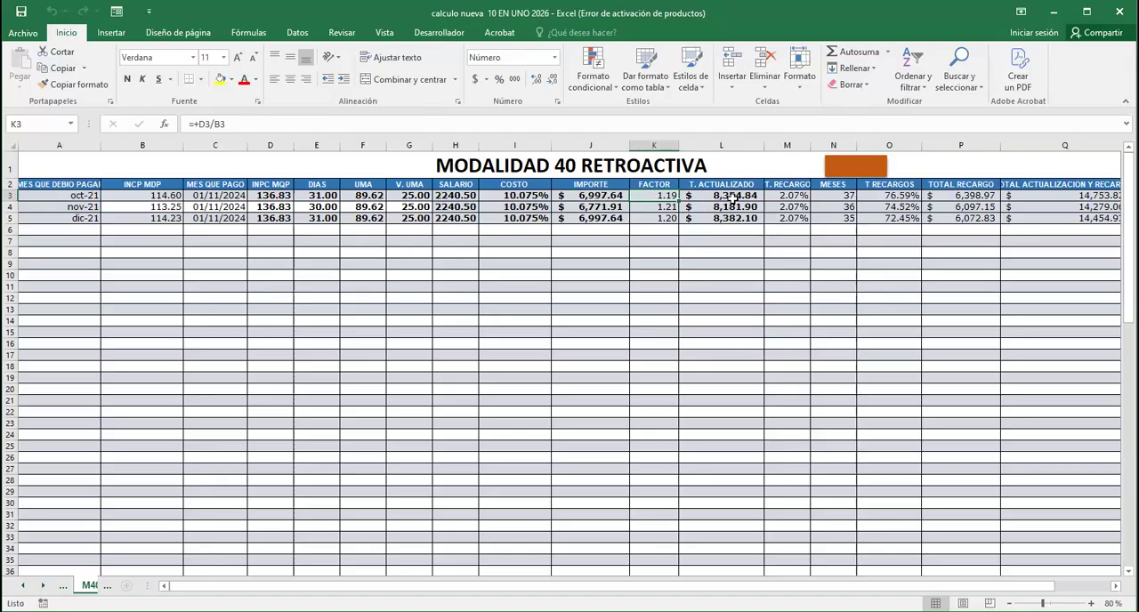
pyautogui.press('Right')
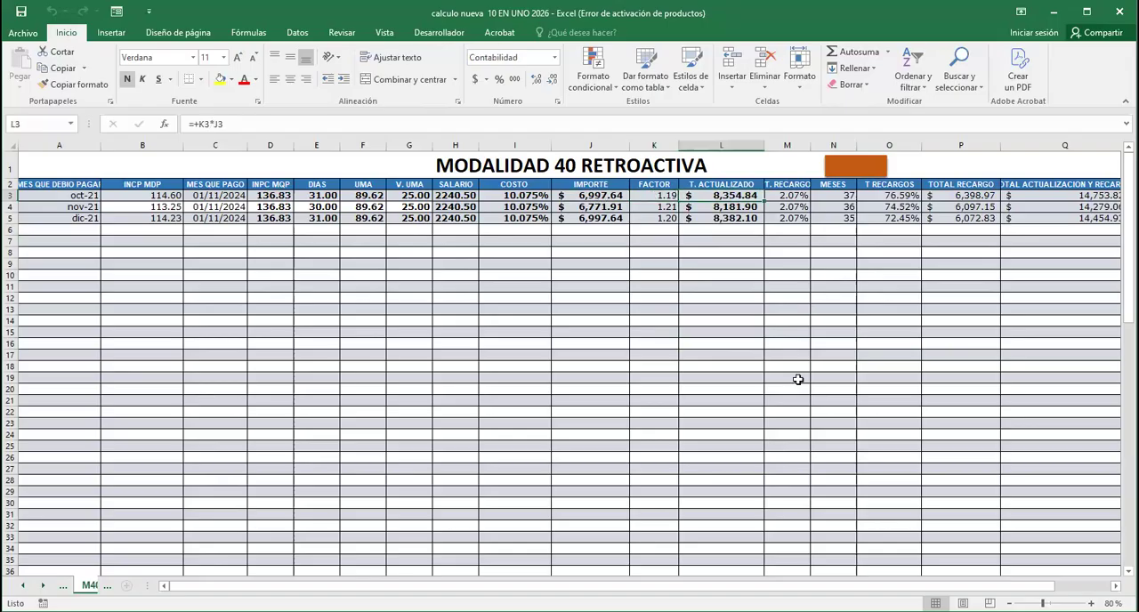
# Try 1.47% as the T. RECARGO rate of the oct-21 row, and set it back to 2.07%
pyautogui.click(791, 196)
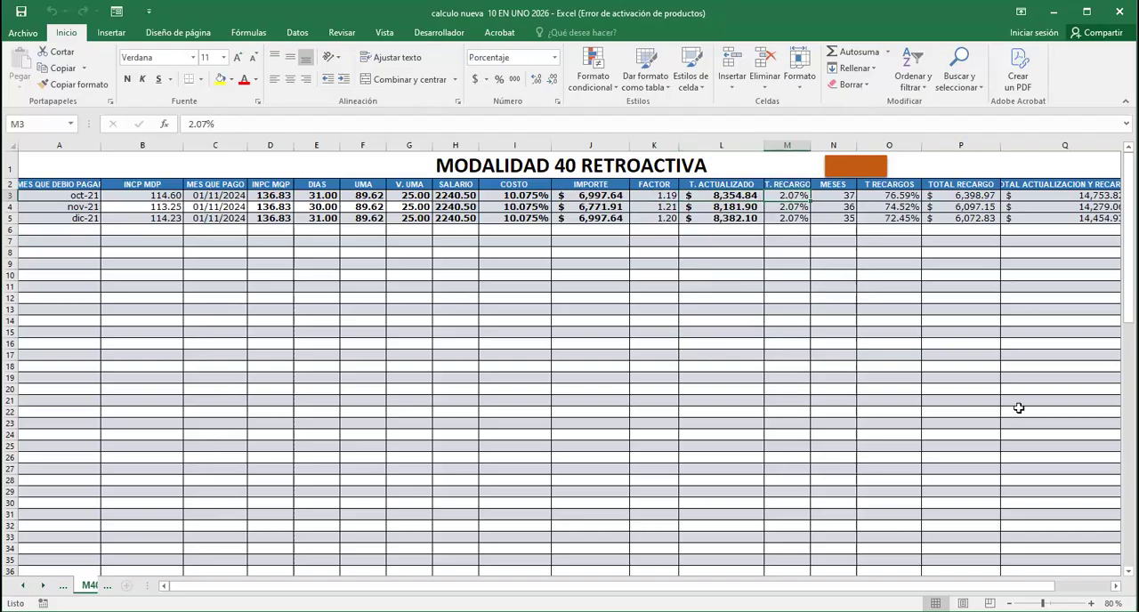
pyautogui.write('1.47')
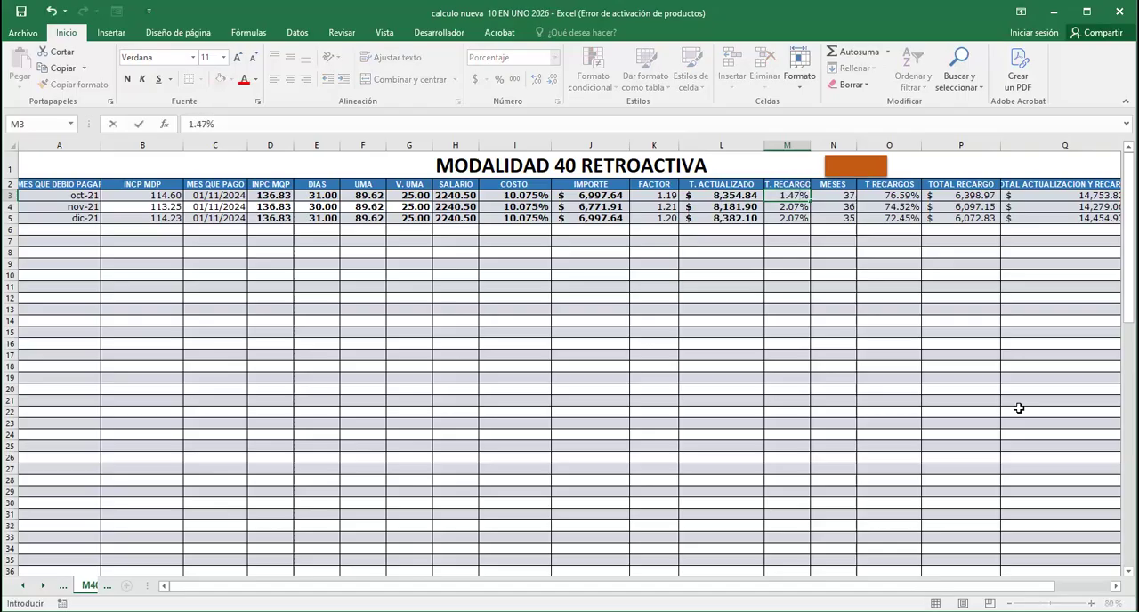
pyautogui.press('Return')
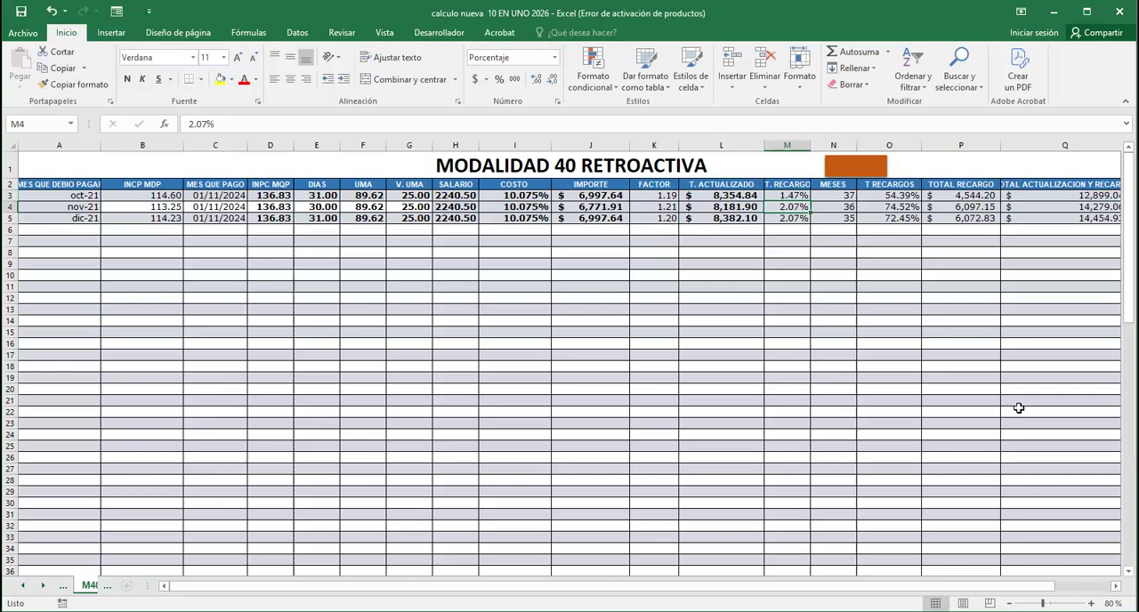
pyautogui.press('Up')
pyautogui.write('2.07')
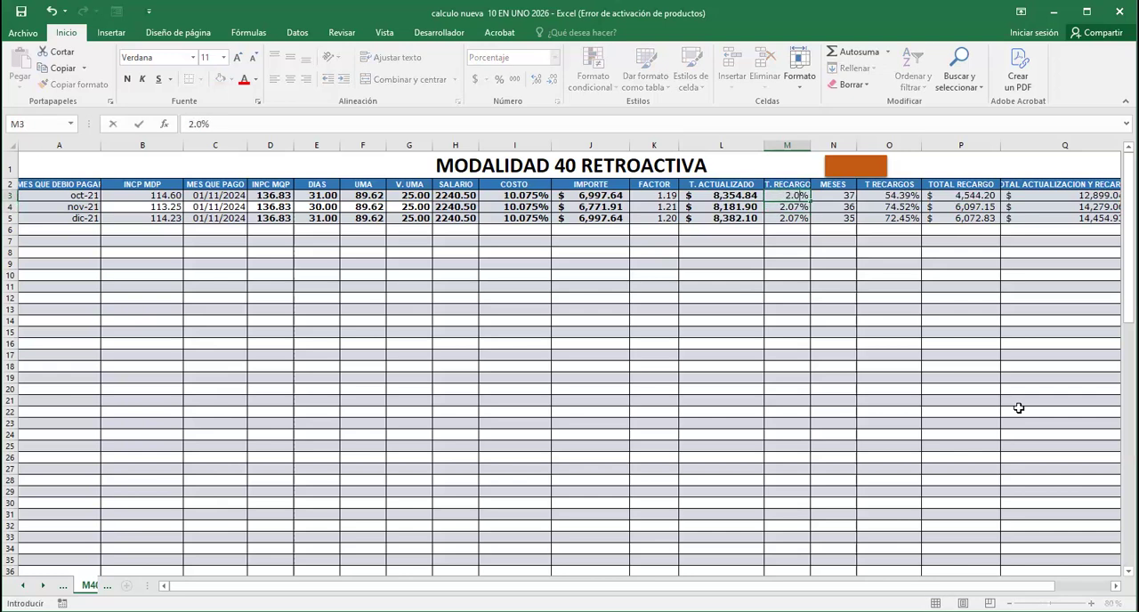
pyautogui.press('Tab')
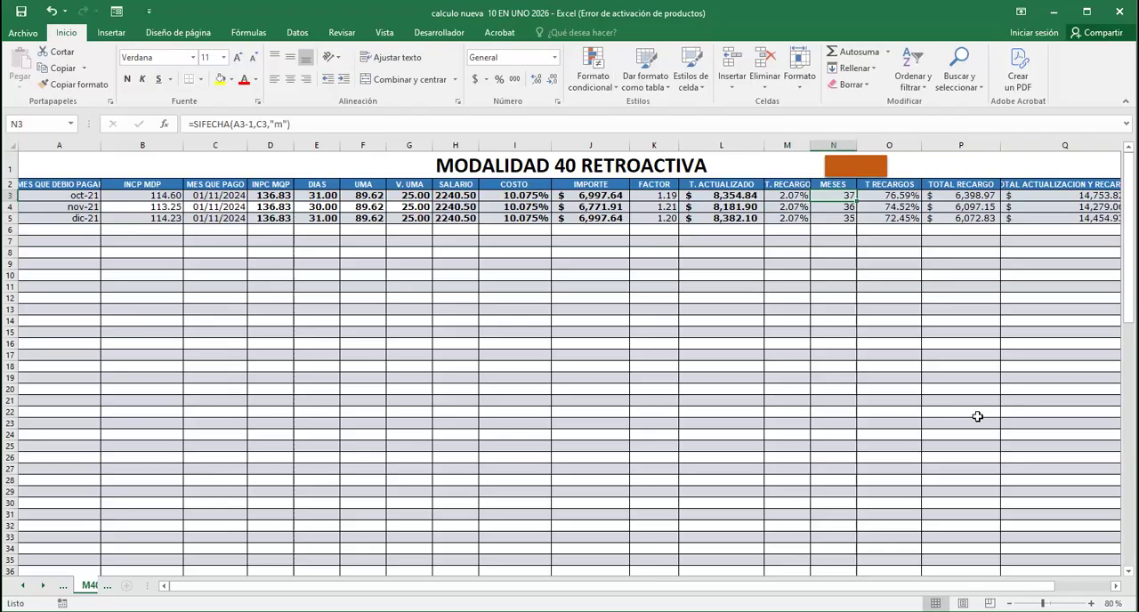
# Check the T RECARGOS, TOTAL RECARGO, T. ACTUALIZADO and total actualization-plus-surcharge formulas of the oct-21 row
pyautogui.click(890, 196)
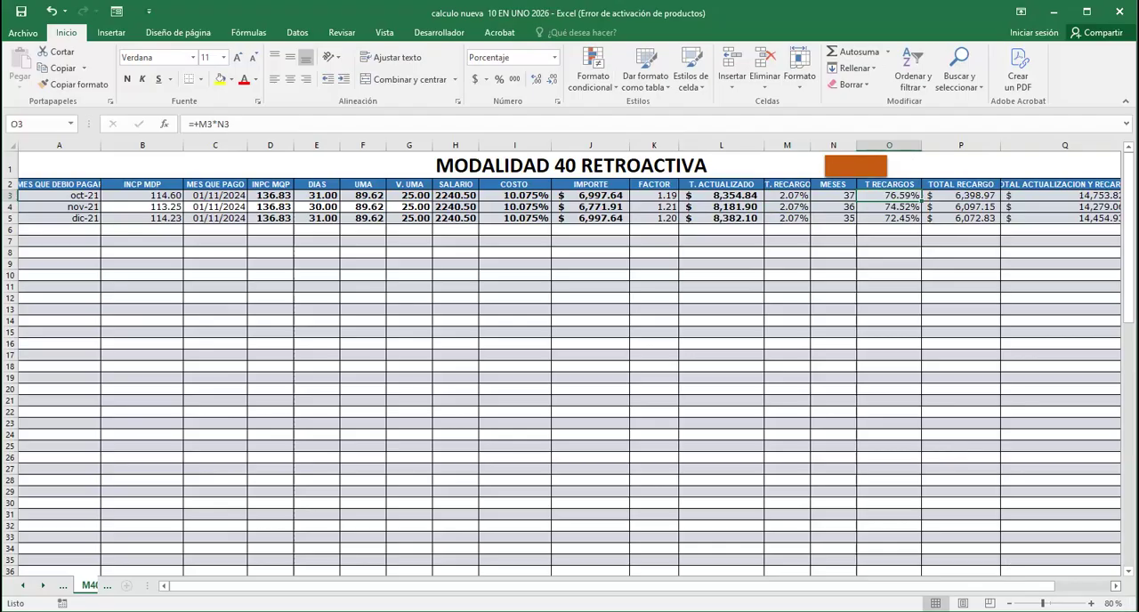
pyautogui.hscroll(3, 570, 365)
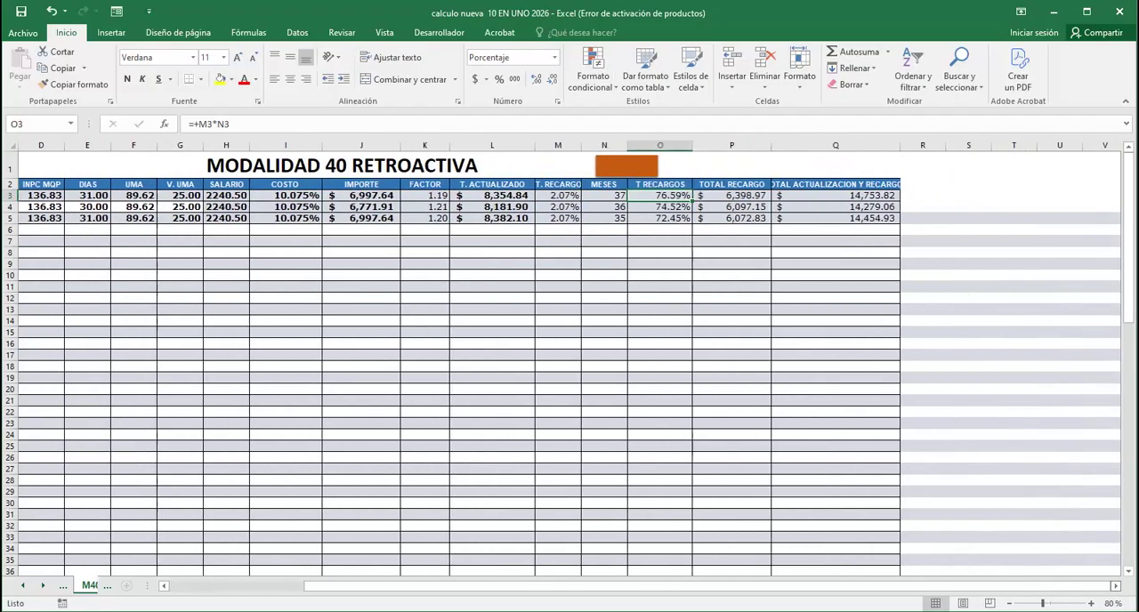
pyautogui.click(748, 195)
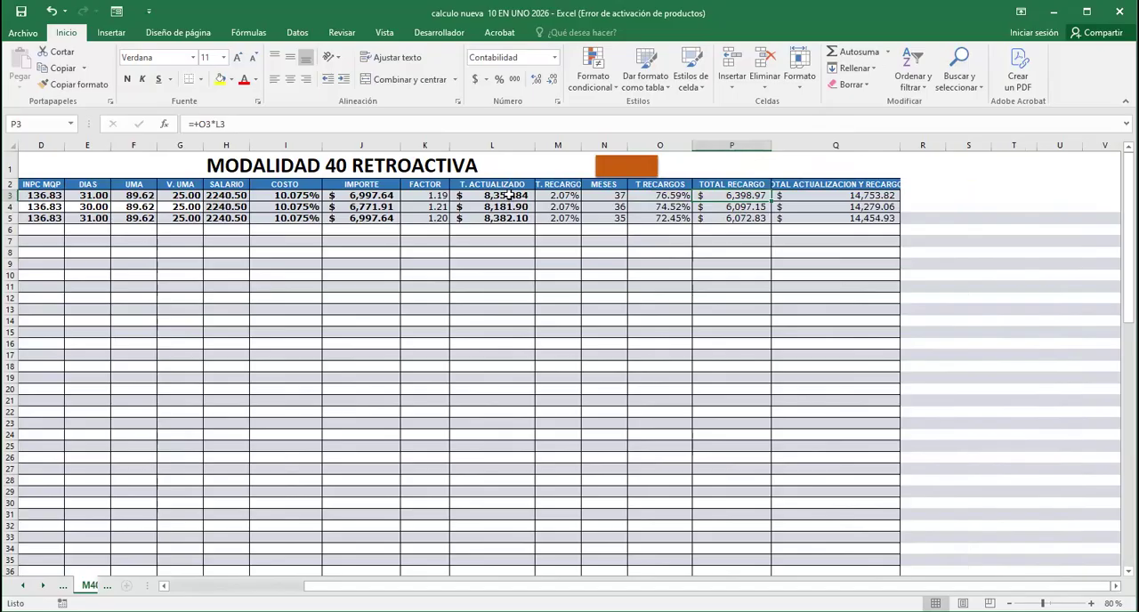
pyautogui.click(509, 195)
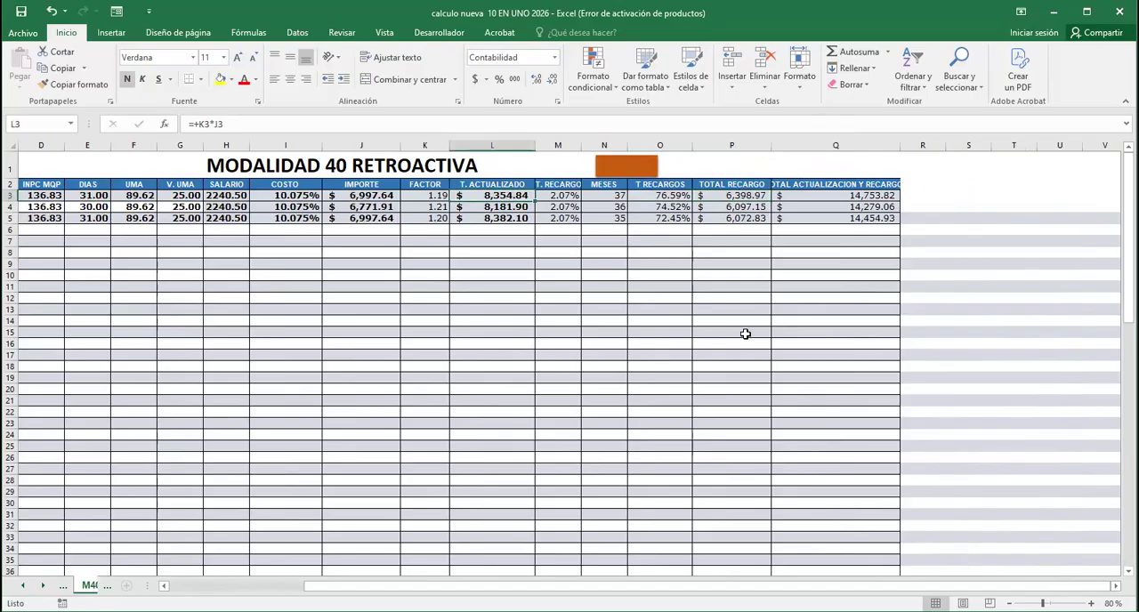
pyautogui.click(863, 195)
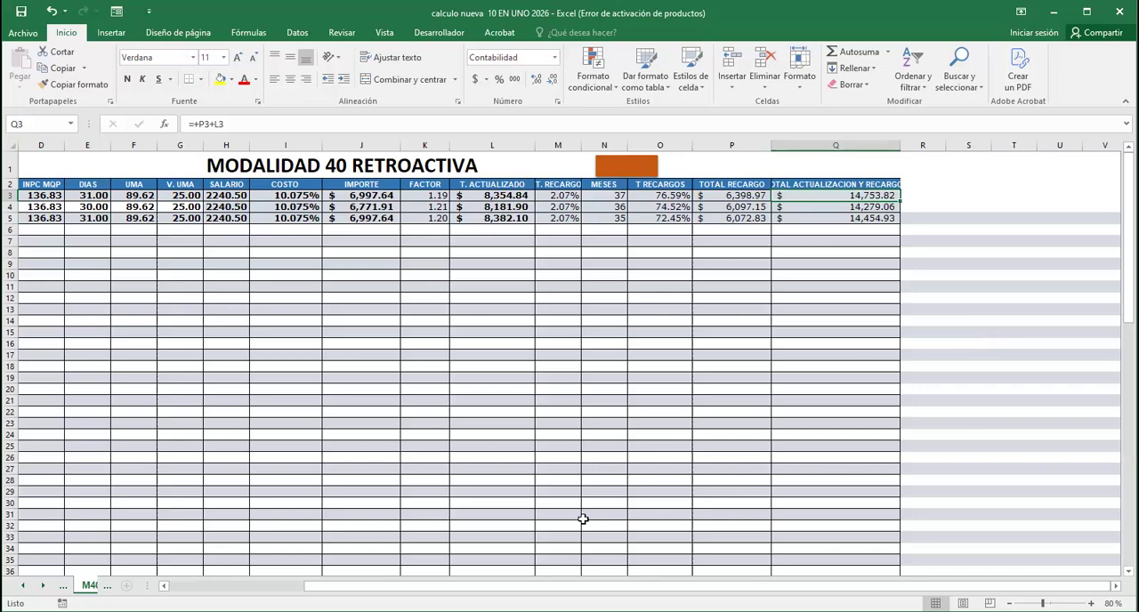
# Review the cells filled in by hand: the INPC of the owed month, the months owed from oct-21 to dic-21, and the payment month
pyautogui.moveTo(606, 587); pyautogui.dragTo(458, 586)
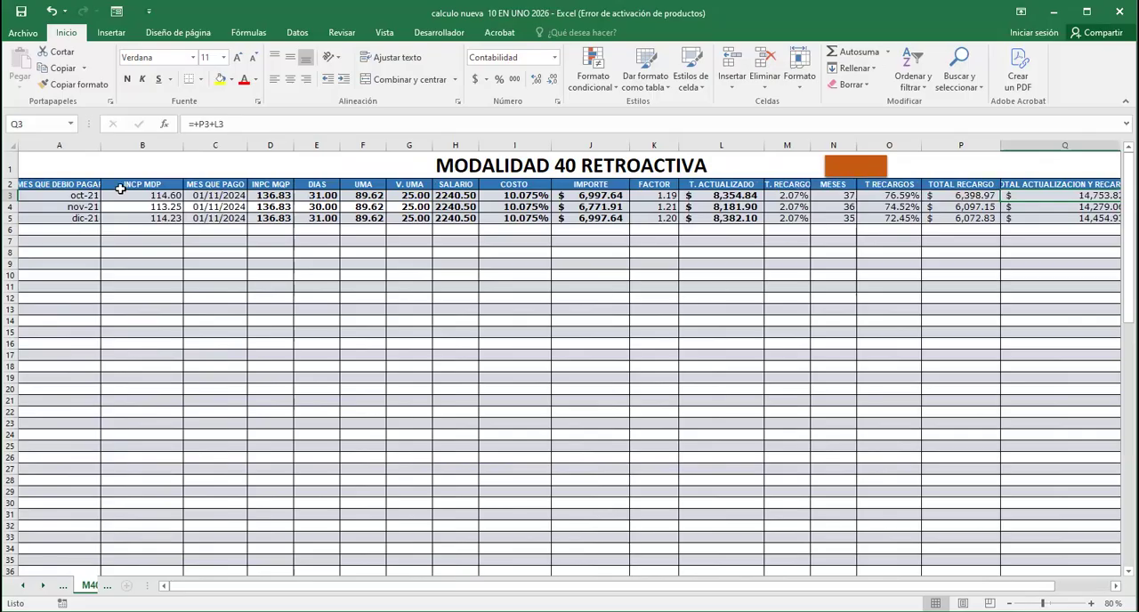
pyautogui.click(156, 196)
pyautogui.click(236, 198)
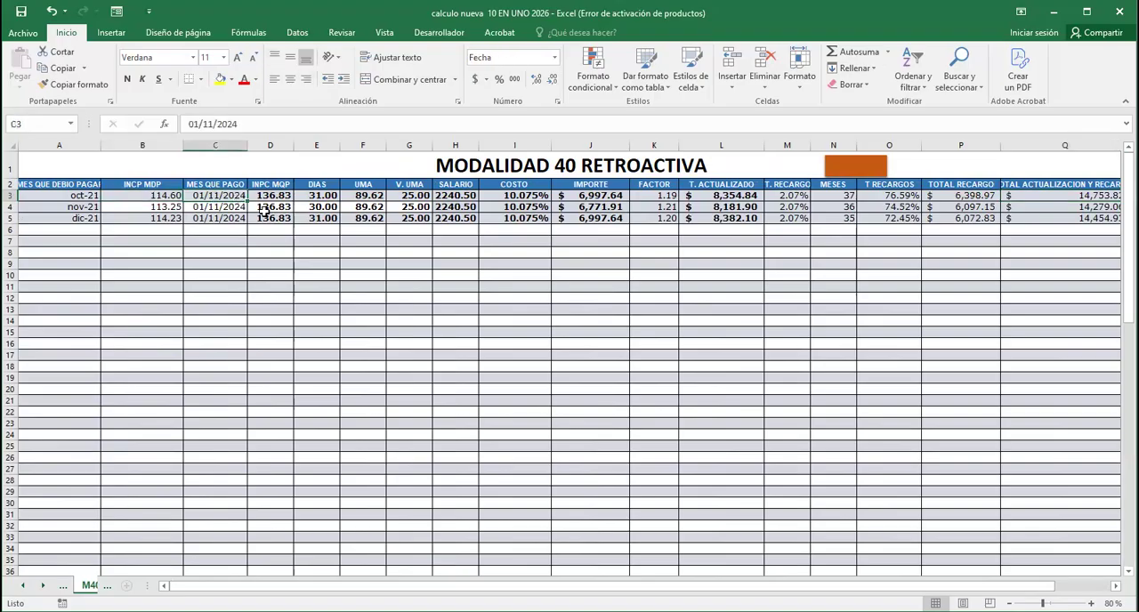
pyautogui.click(83, 196)
pyautogui.click(83, 207)
pyautogui.click(83, 217)
pyautogui.click(238, 194)
# Try filling the SALARIO formula of the oct-21 row down to row 15, and undo the fill
pyautogui.click(457, 194)
pyautogui.moveTo(479, 201); pyautogui.dragTo(469, 335)
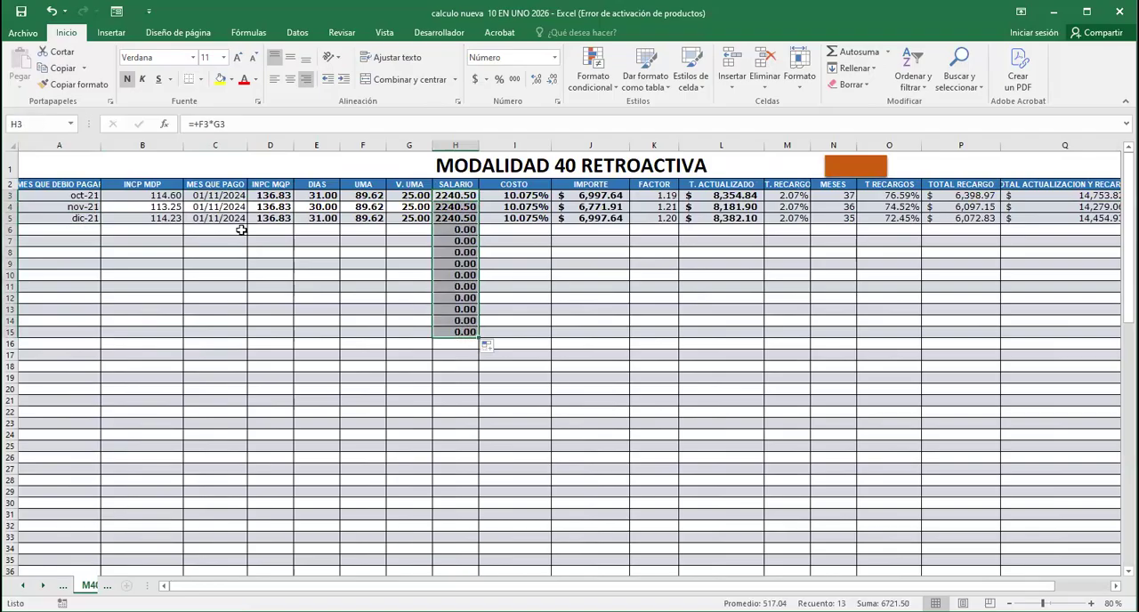
pyautogui.click(536, 345)
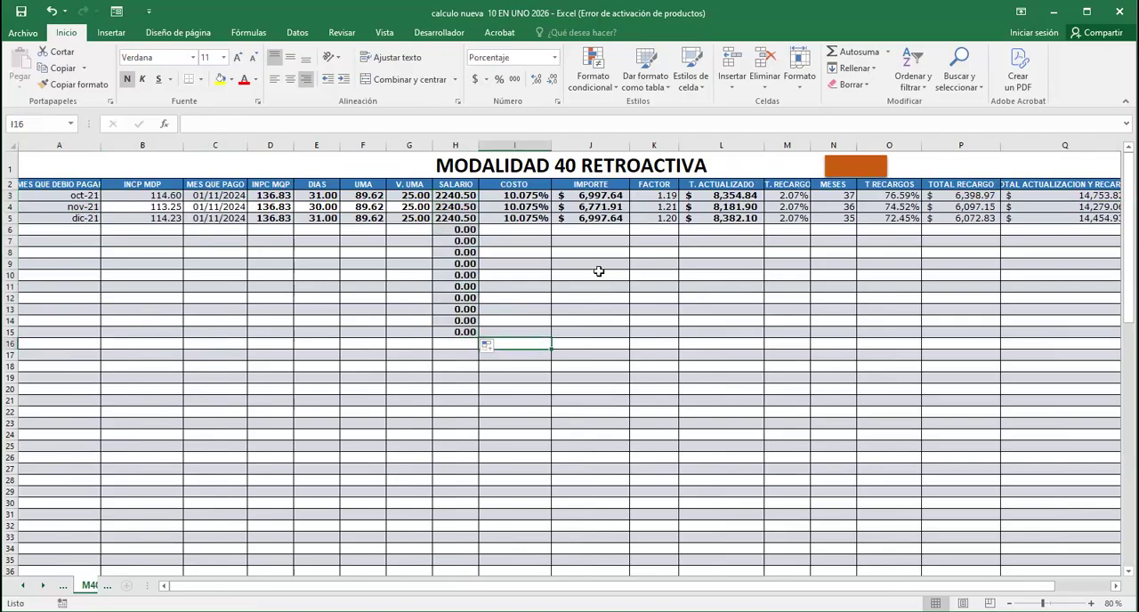
pyautogui.click(46, 11)
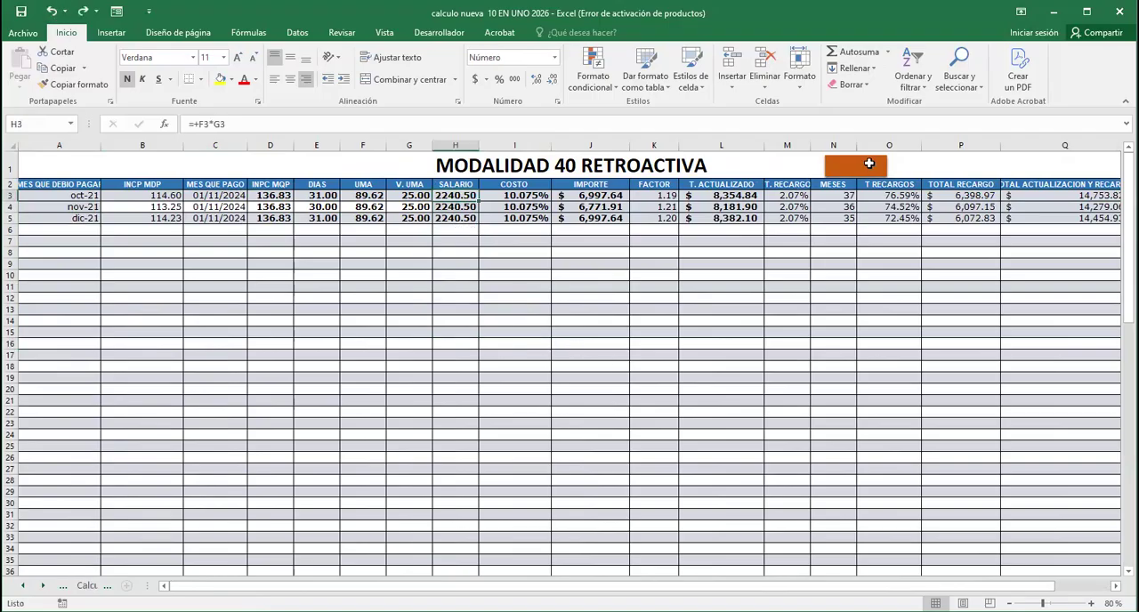
# Return to the Datos a llenar sheet and preview how the Ley 73 pension calculation prints
pyautogui.click(869, 164)
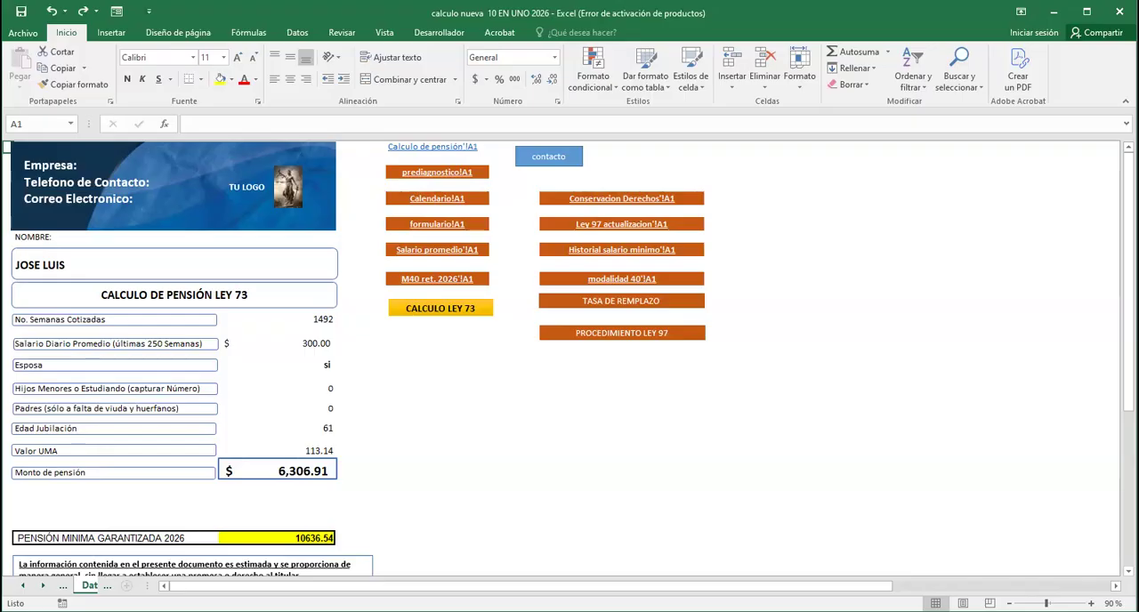
pyautogui.hotkey('ctrl', 'p')
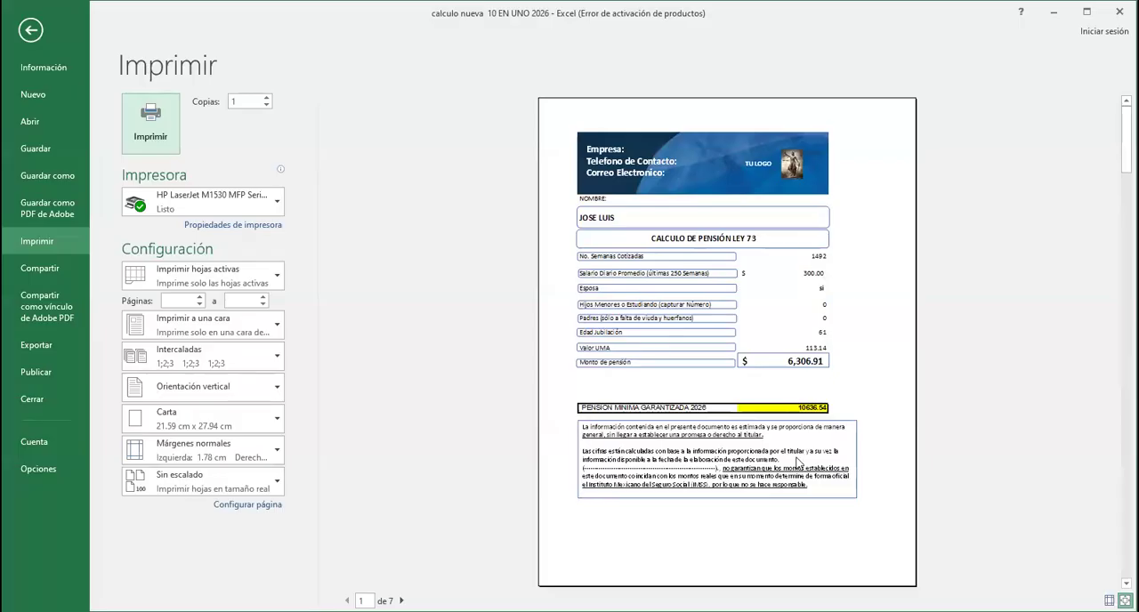
pyautogui.click(29, 31)
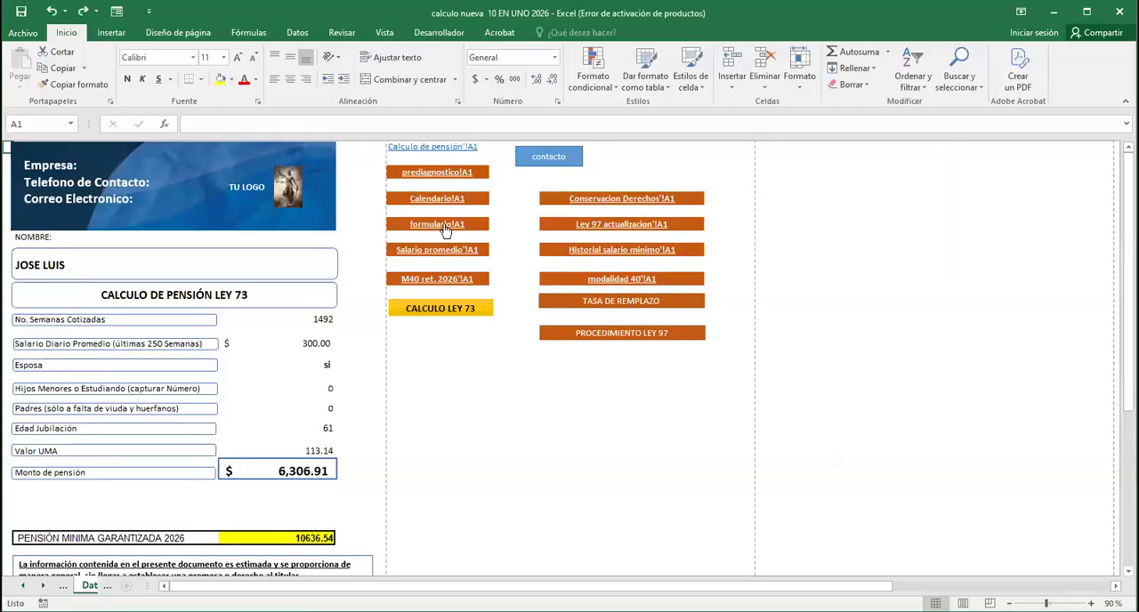
# Open the prediagnostico sheet, preview its first two printed pages, and return to the Datos a llenar sheet
pyautogui.click(458, 172)
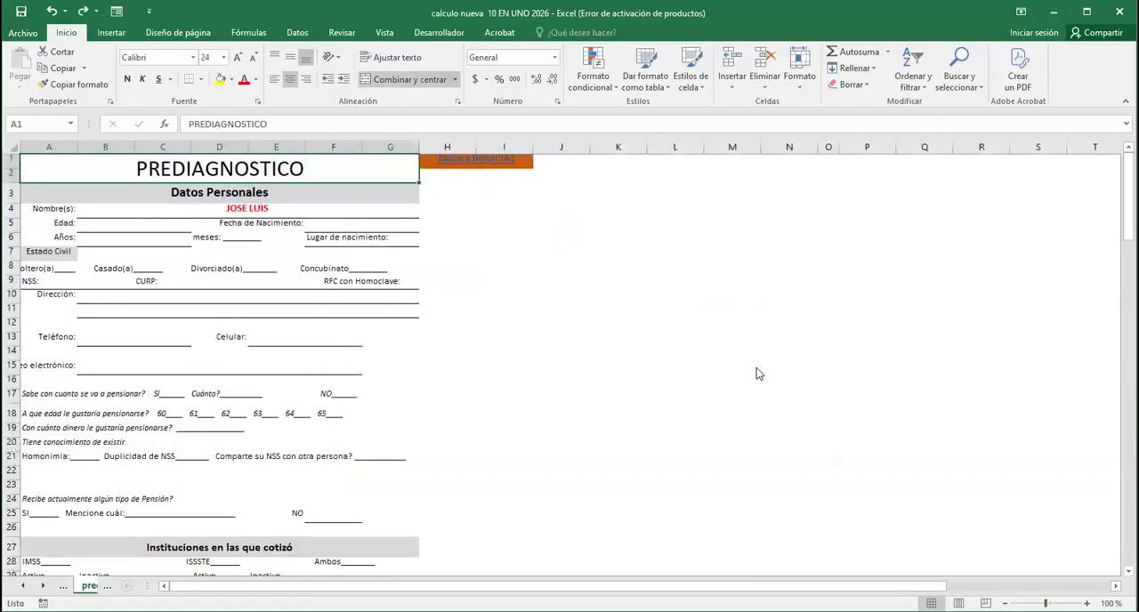
pyautogui.hotkey('ctrl', 'p')
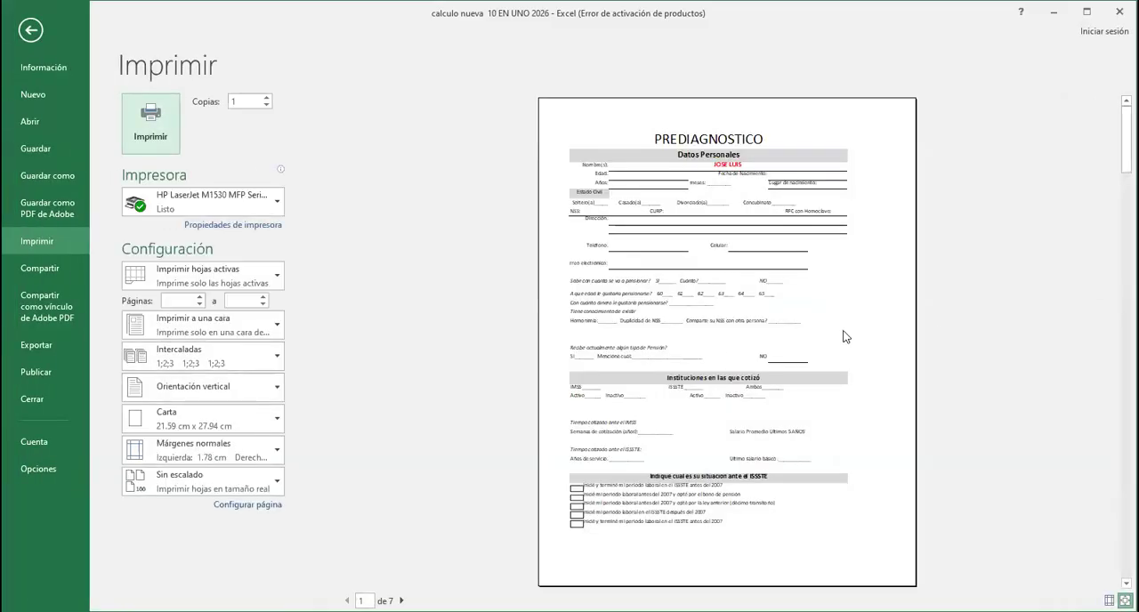
pyautogui.scroll(-1, 845, 336)
pyautogui.scroll(1, 845, 336)
pyautogui.scroll(-1, 737, 169)
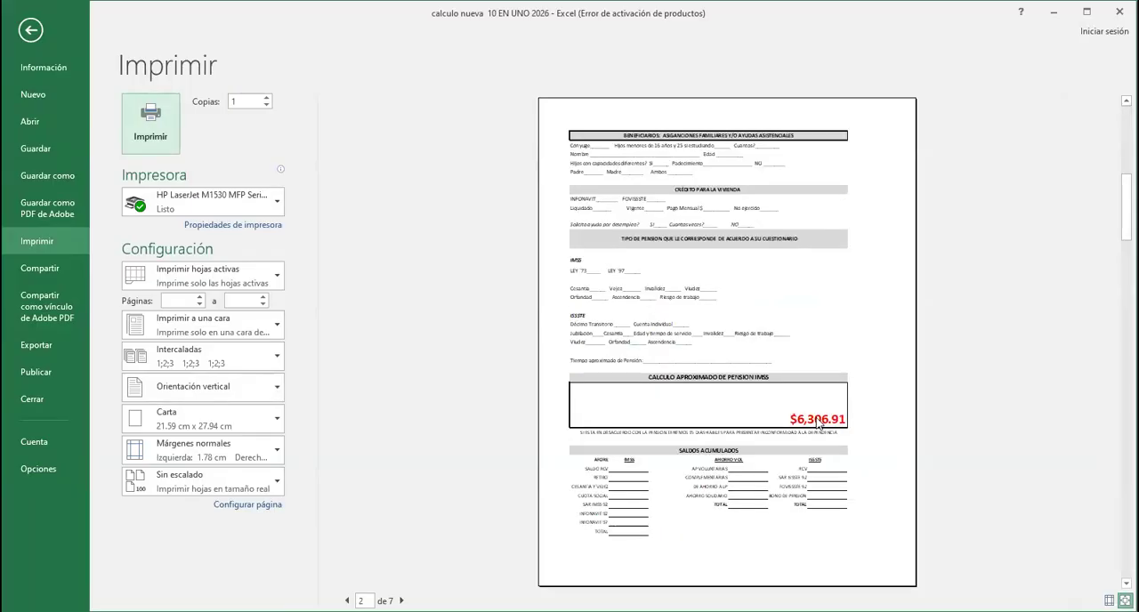
pyautogui.click(31, 31)
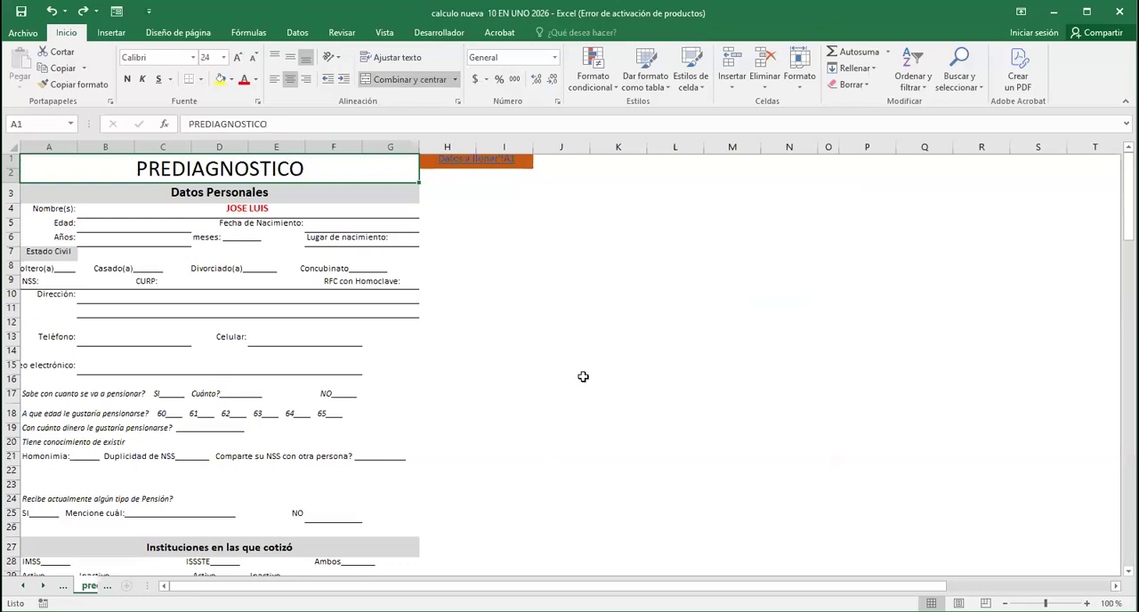
pyautogui.click(485, 161)
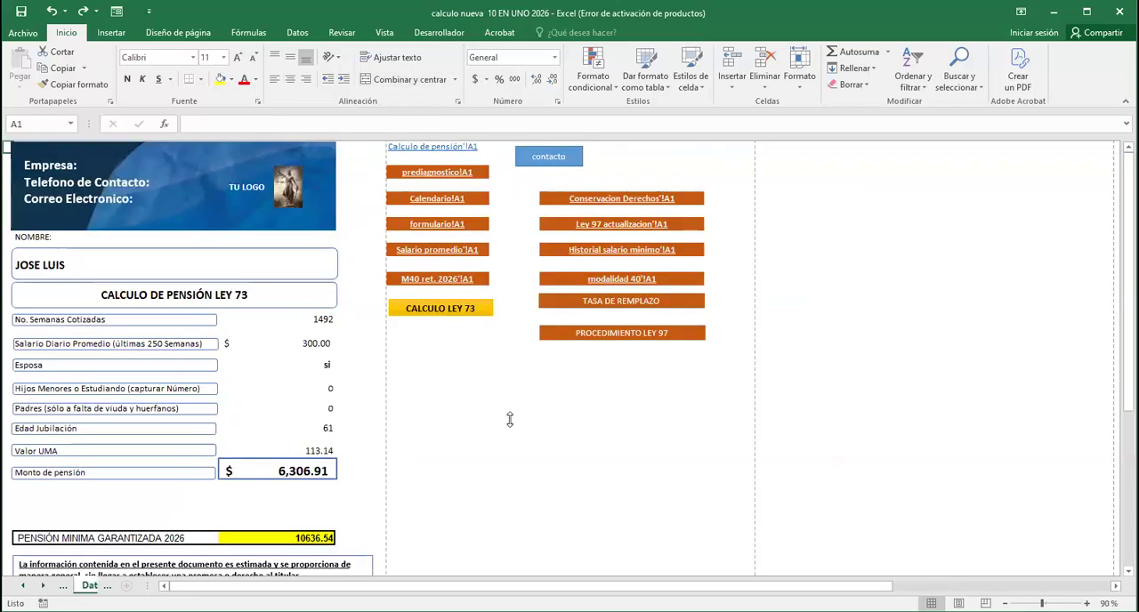
# Replace the client's name in the NOMBRE field of the Ley 73 calculation with another client's name in capitals
pyautogui.click(537, 423)
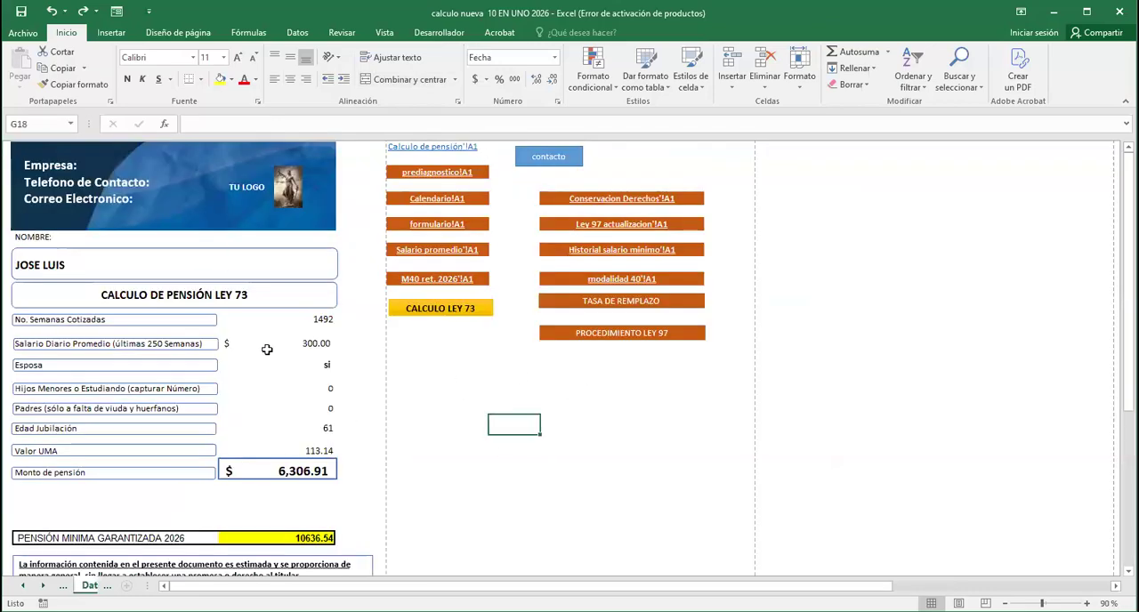
pyautogui.click(71, 269)
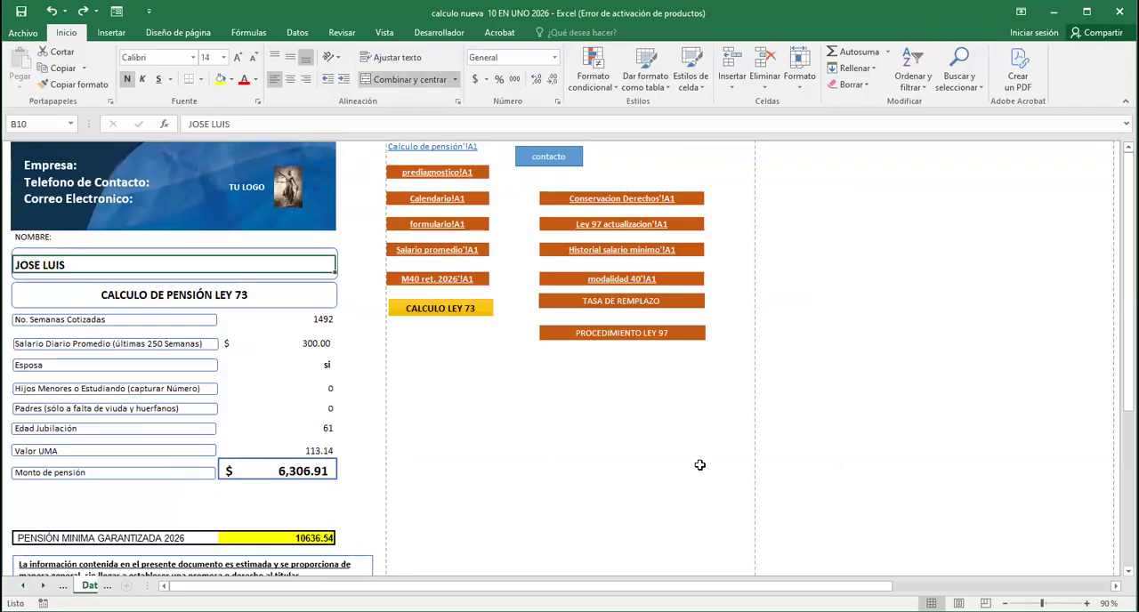
pyautogui.write('juan ma')
pyautogui.press('BackSpace')
pyautogui.press('BackSpace')
pyautogui.press('BackSpace')
pyautogui.press('BackSpace')
pyautogui.press('BackSpace')
pyautogui.press('BackSpace')
pyautogui.press('BackSpace')
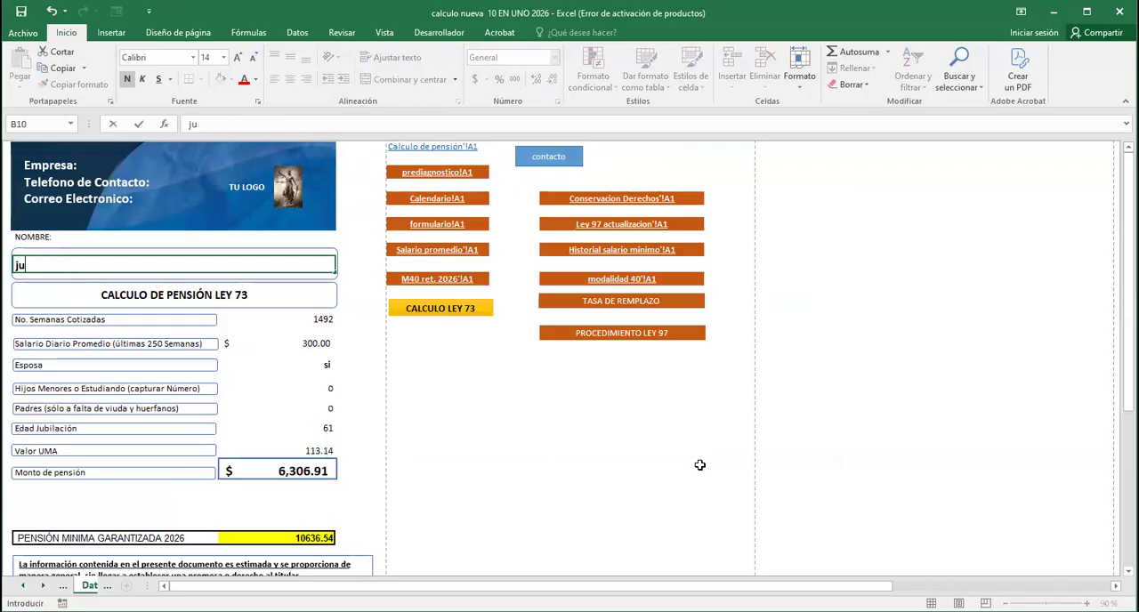
pyautogui.write('JUAN MAN')
pyautogui.write('UEL')
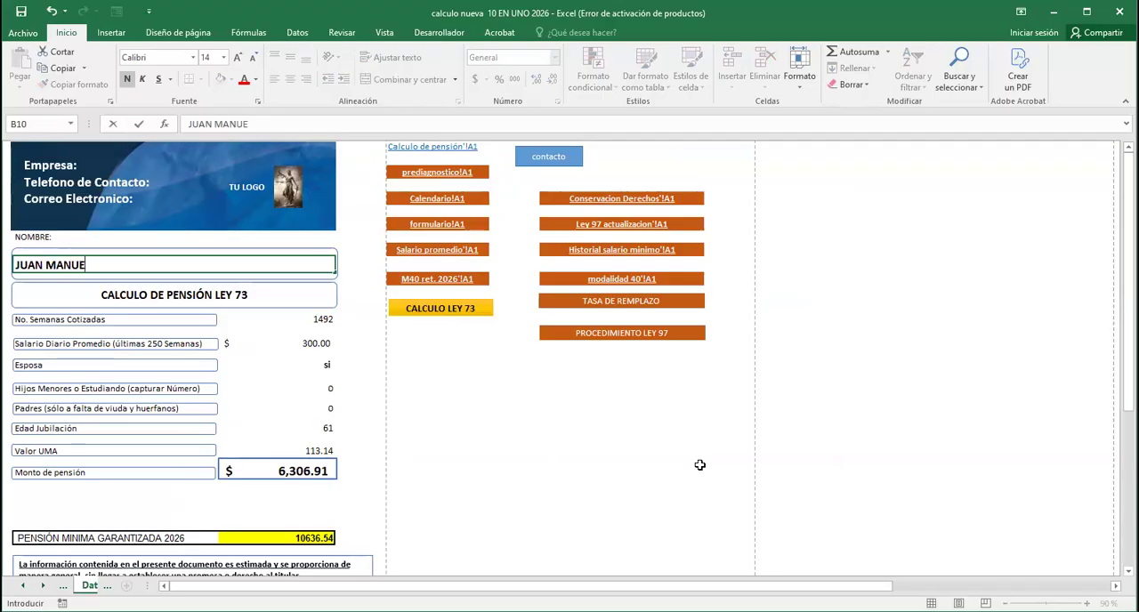
pyautogui.click(522, 467)
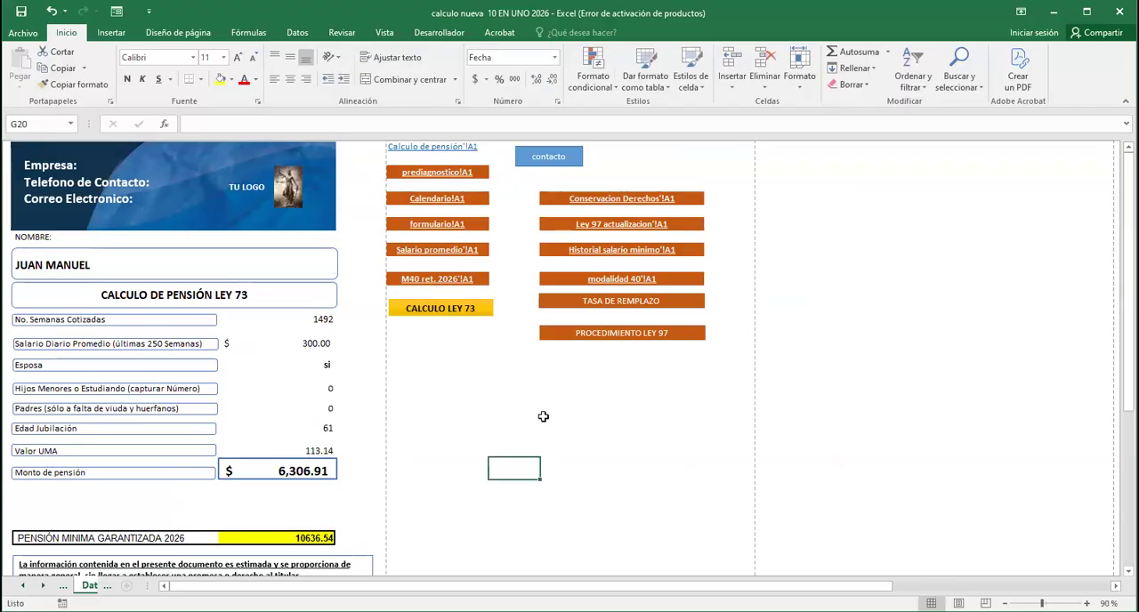
# Look at the formulario sheet, review the linked client name and approximate IMSS pension in the prediagnostico sheet, and return to the data sheet
pyautogui.click(441, 227)
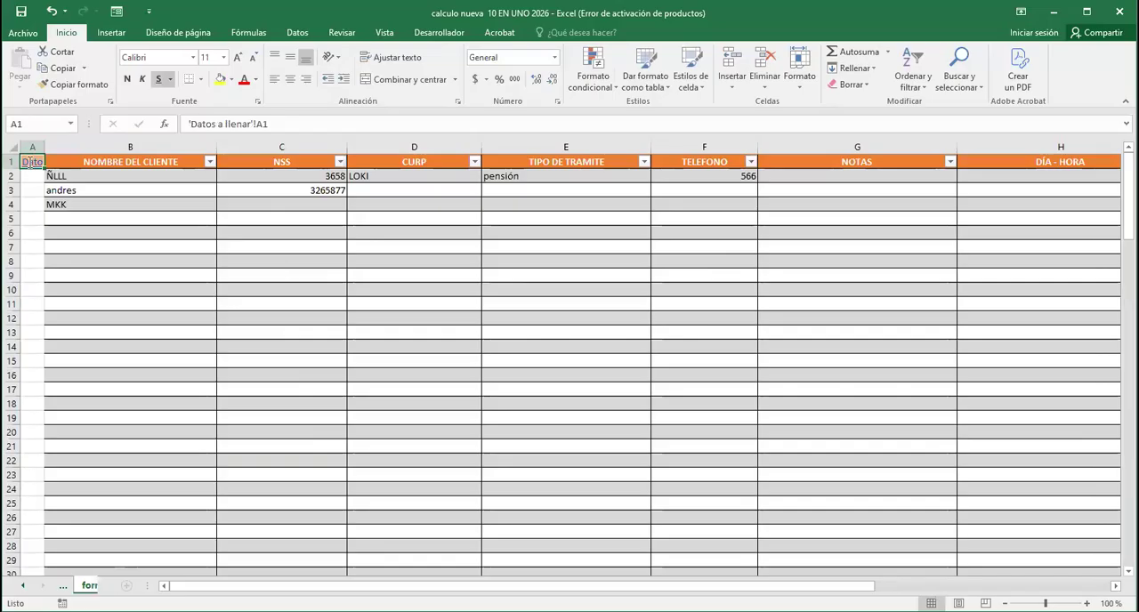
pyautogui.click(30, 161)
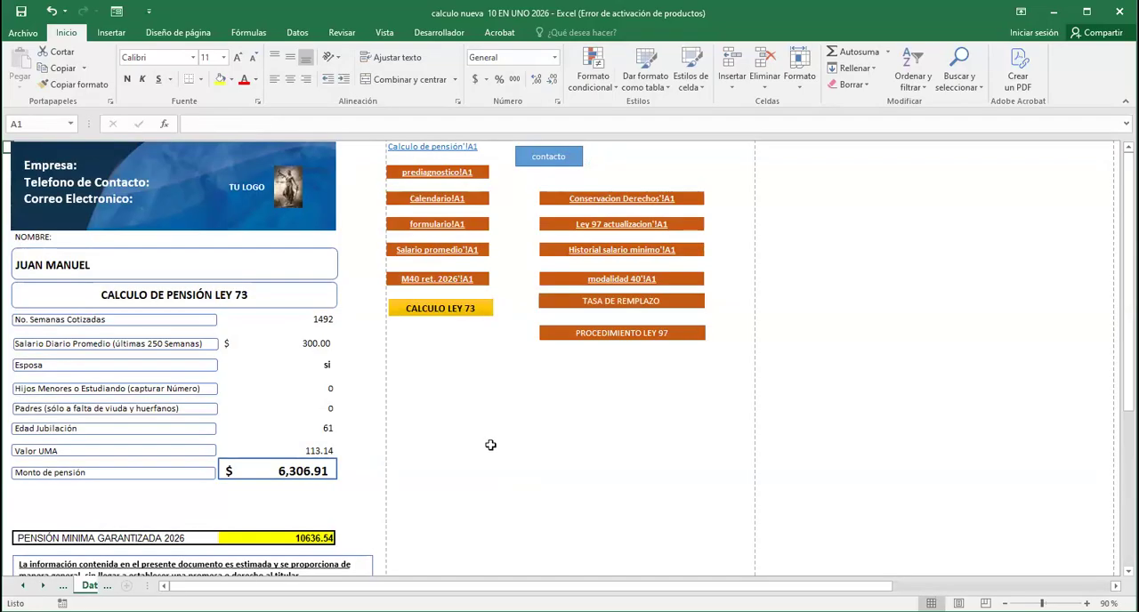
pyautogui.click(457, 172)
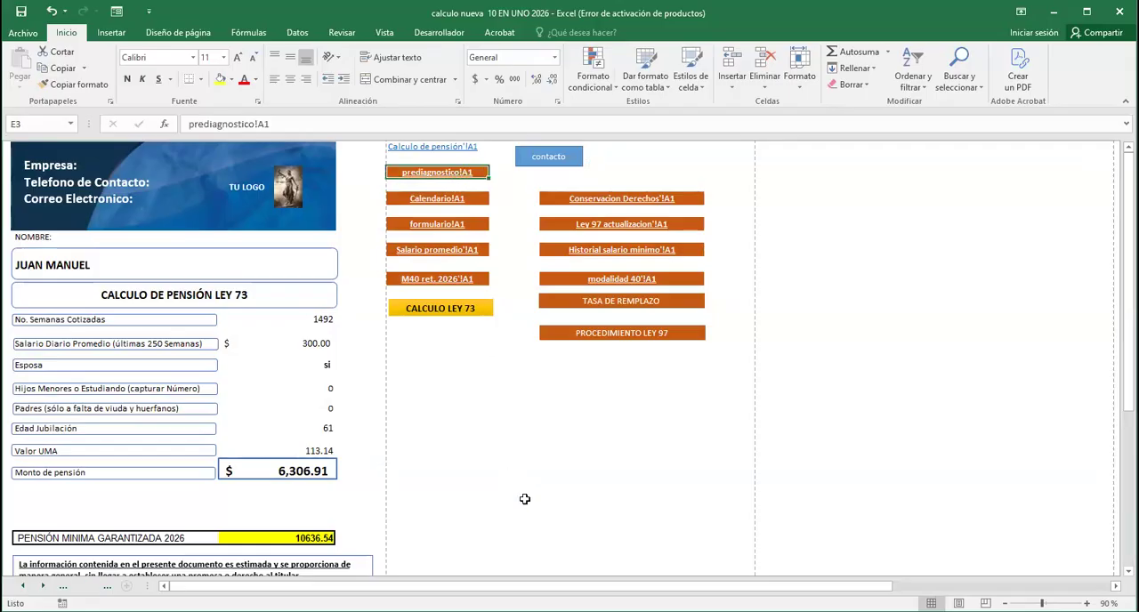
pyautogui.click(230, 208)
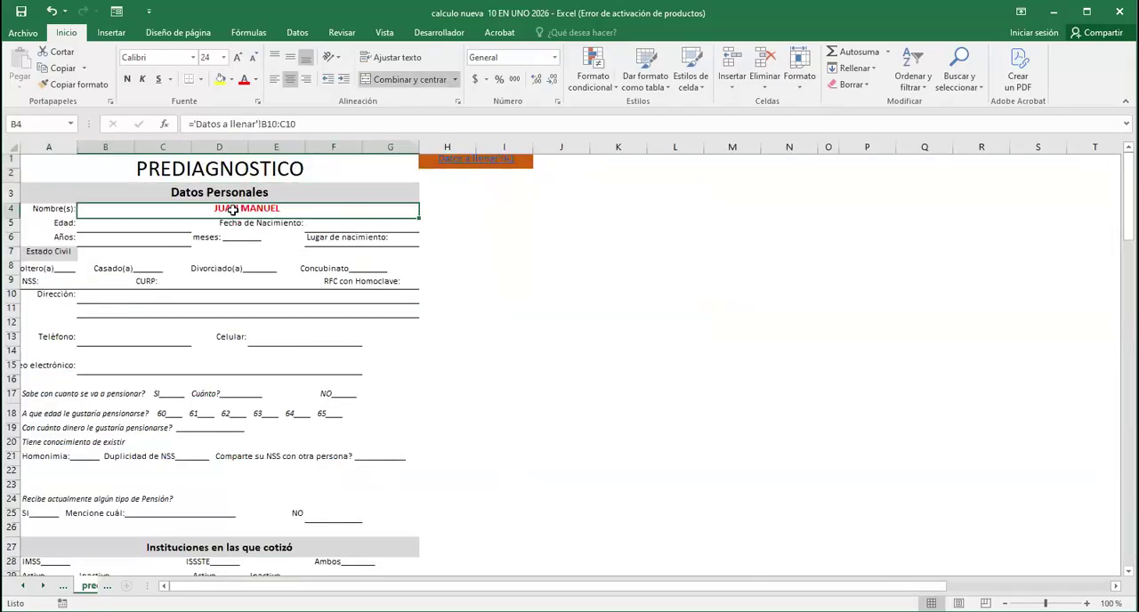
pyautogui.click(577, 354)
pyautogui.scroll(-15, 507, 486)
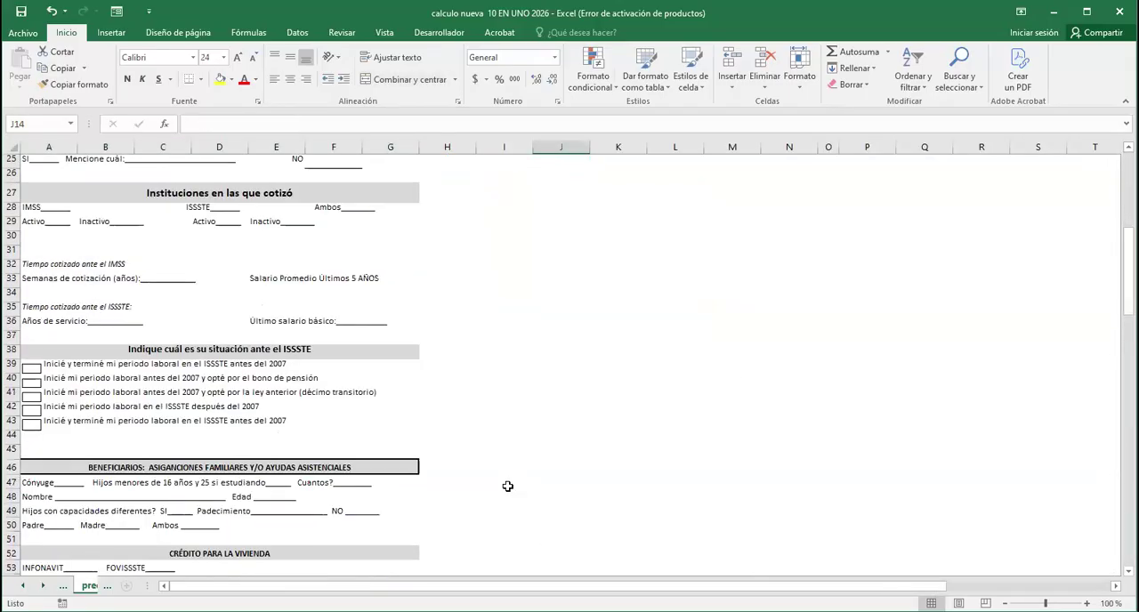
pyautogui.scroll(-5, 507, 486)
pyautogui.scroll(10, 437, 437)
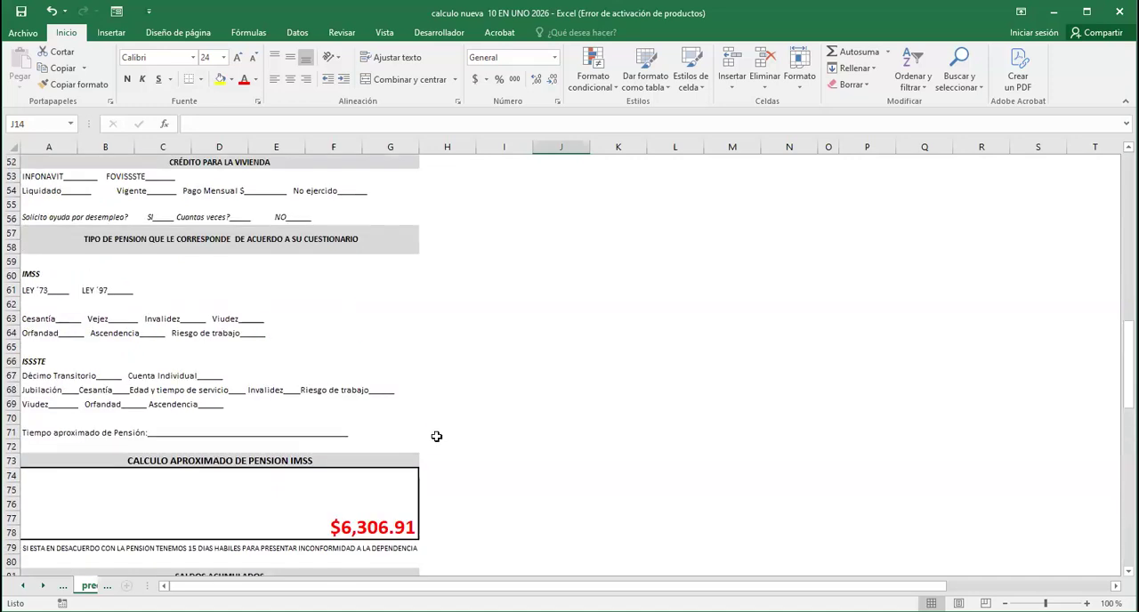
pyautogui.scroll(10, 459, 414)
pyautogui.click(473, 162)
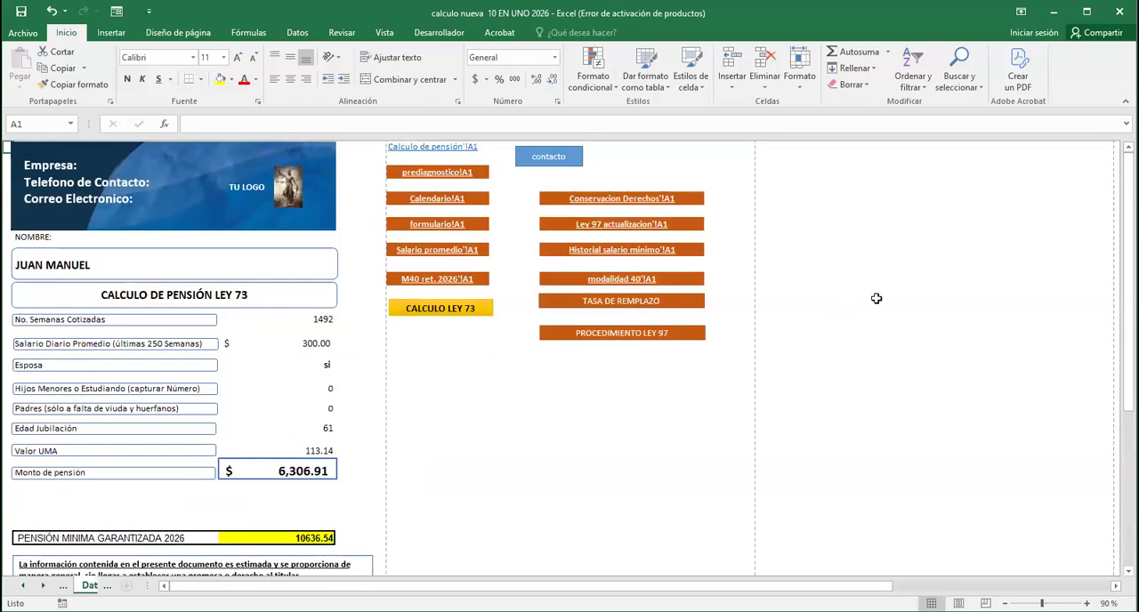